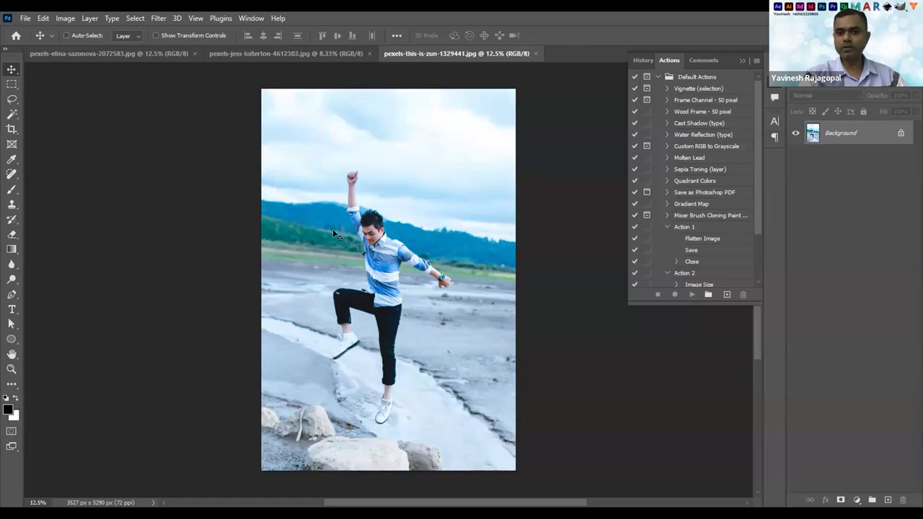
Zoom in twice on the man to 25% and pan to frame his body and legs
left_click(387, 409, "ctrl")
left_click(353, 269, "ctrl")
left_click_drag(375, 272, 377, 285)
scroll(377, 285, "up", 3)
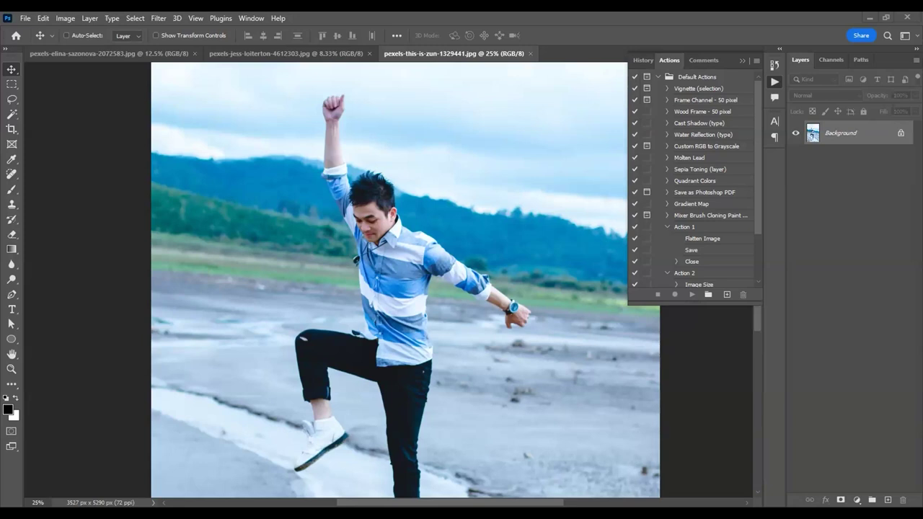
Show the File menu over the jumping-man photo with Alt+F
key("alt+f")
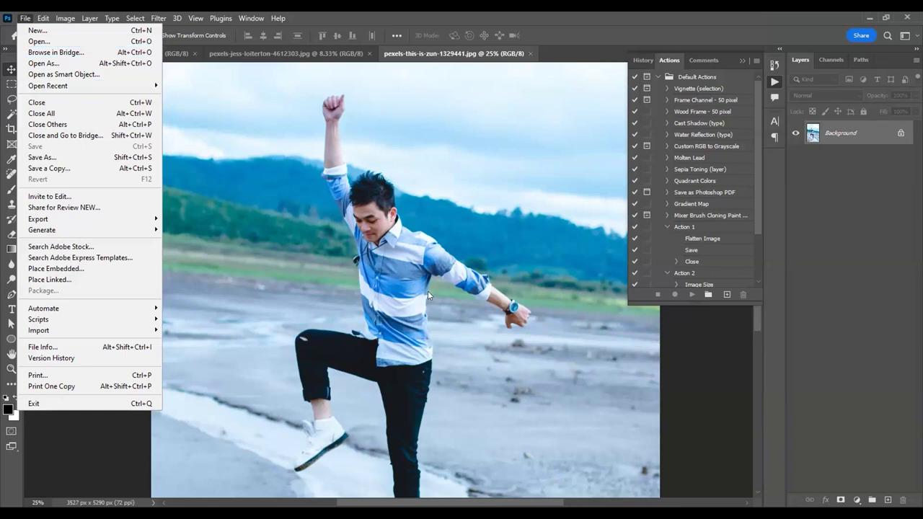
Dismiss the File menu by clicking on the photo
left_click(315, 160)
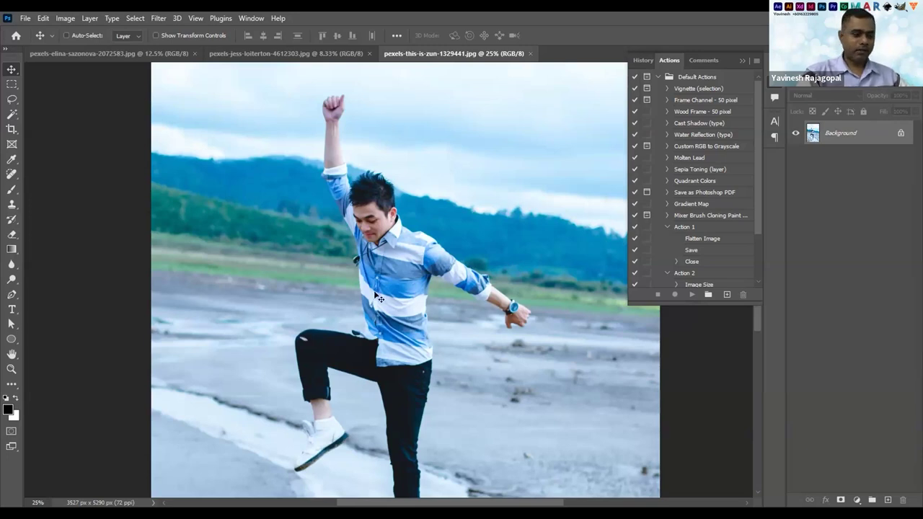
Scroll down over the jumping-man photo
scroll(378, 298, "down", 1)
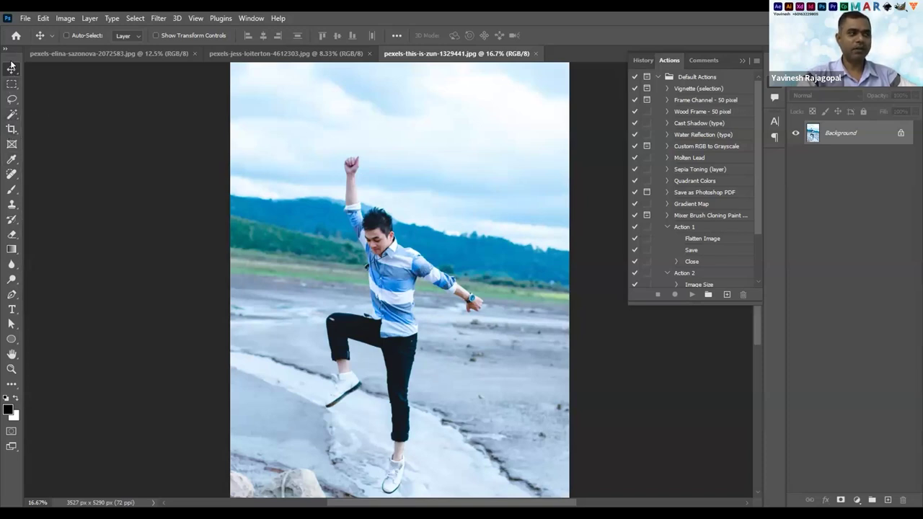
Switch to the Object Selection Tool and set its mode to Rectangle
left_click(10, 116)
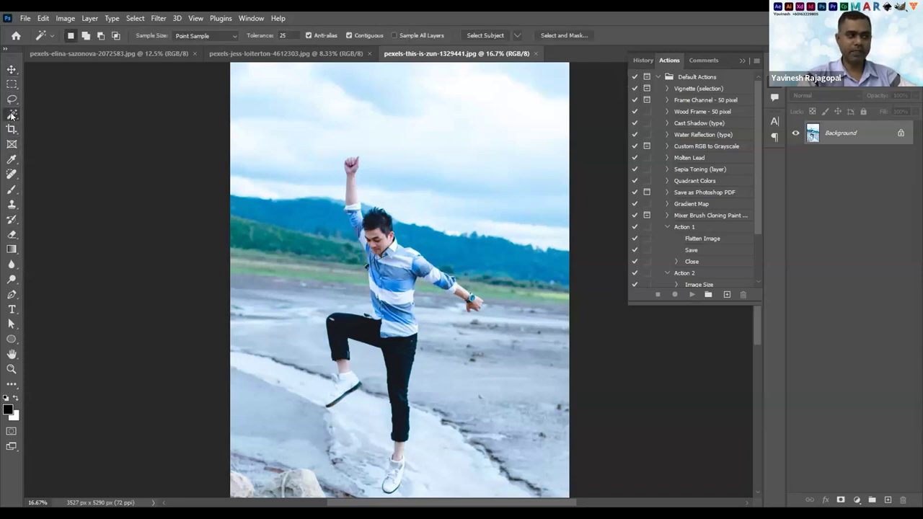
right_click(10, 115)
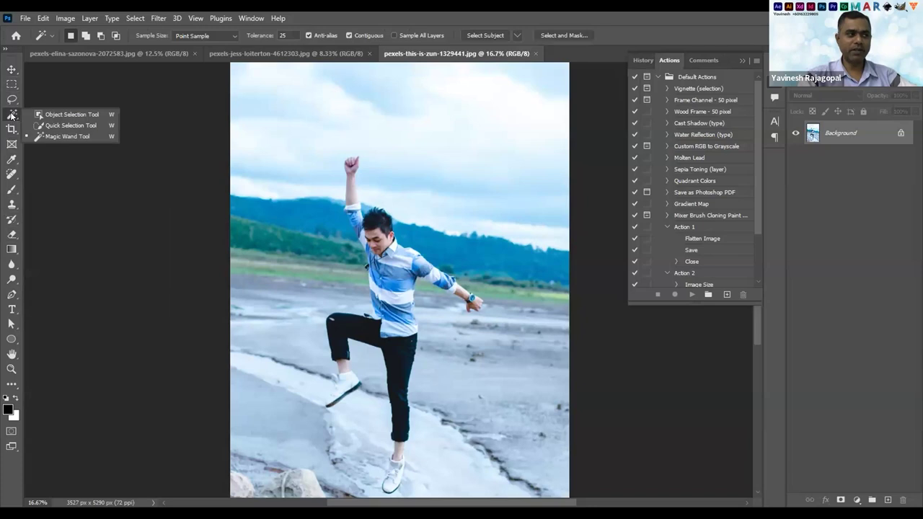
left_click(64, 113)
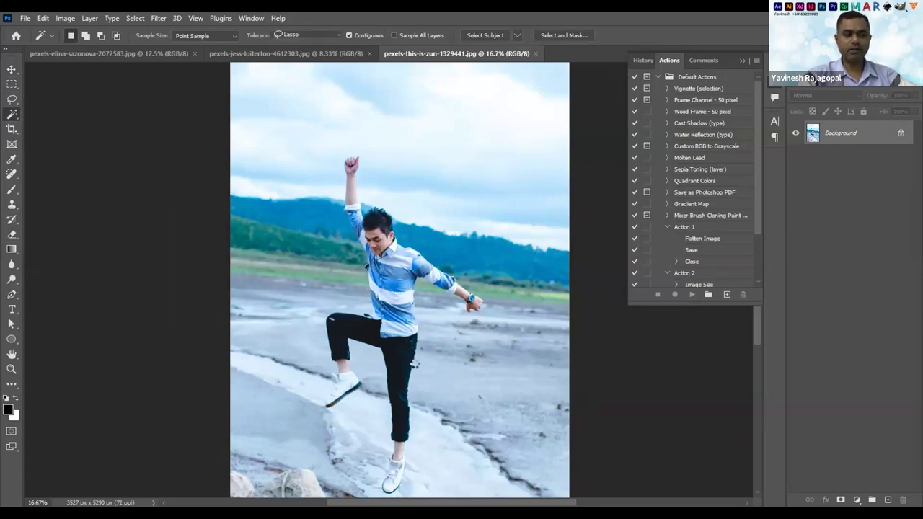
scroll(456, 337, "down", 2)
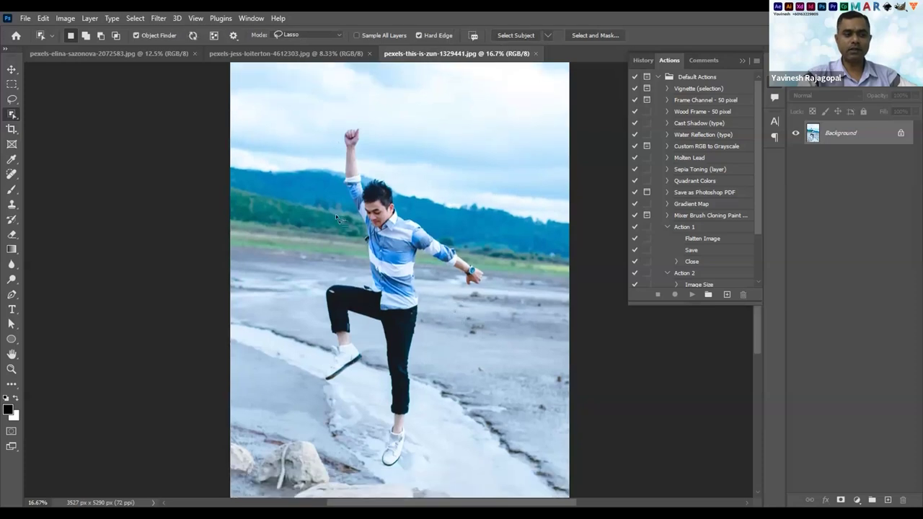
left_click(302, 34)
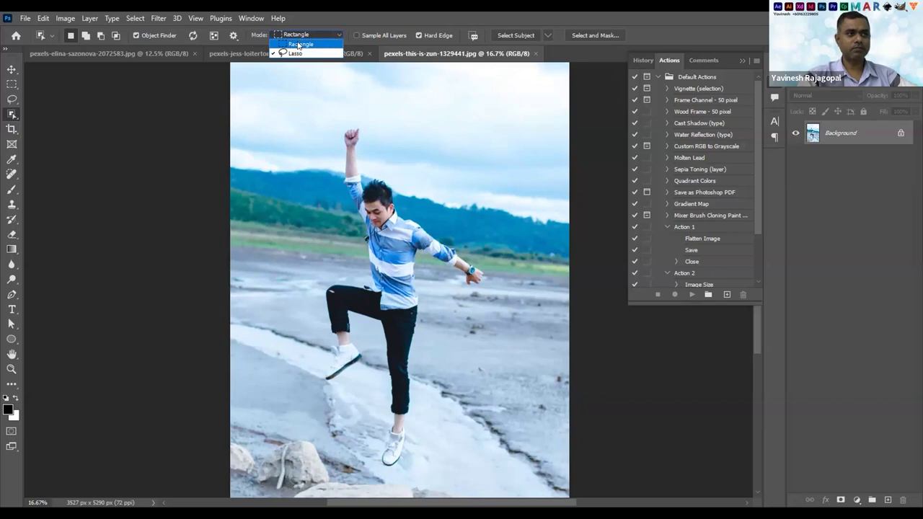
left_click(298, 45)
Drag a rectangle from the raised arm down to the shoes to select the whole man
left_click_drag(299, 116, 355, 219)
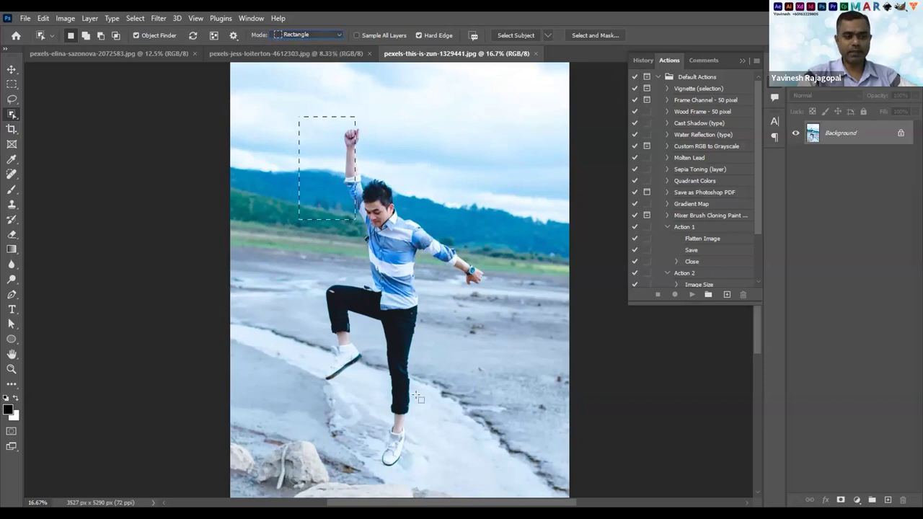
left_click_drag(355, 219, 490, 472)
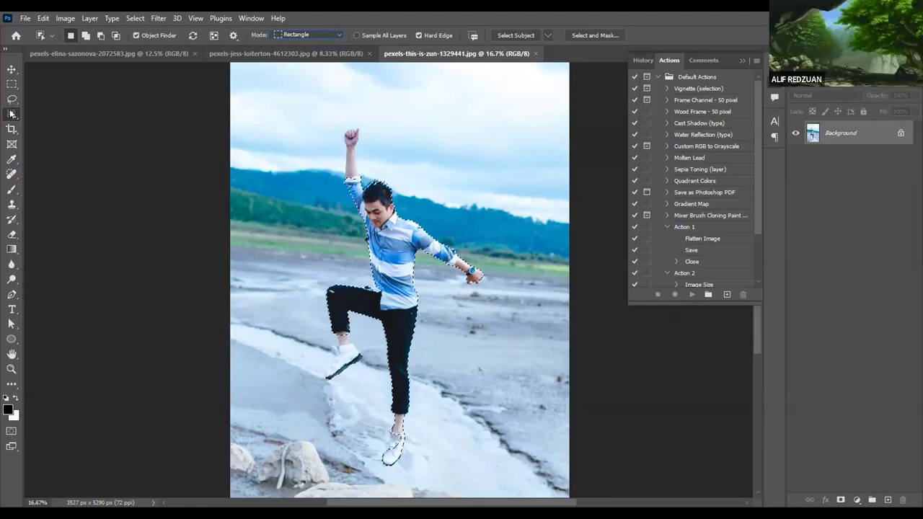
right_click(11, 114)
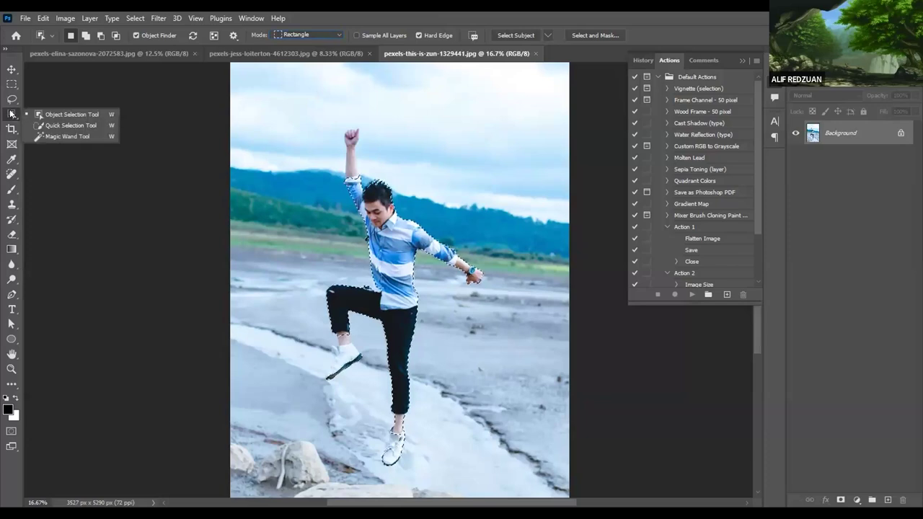
left_click(58, 114)
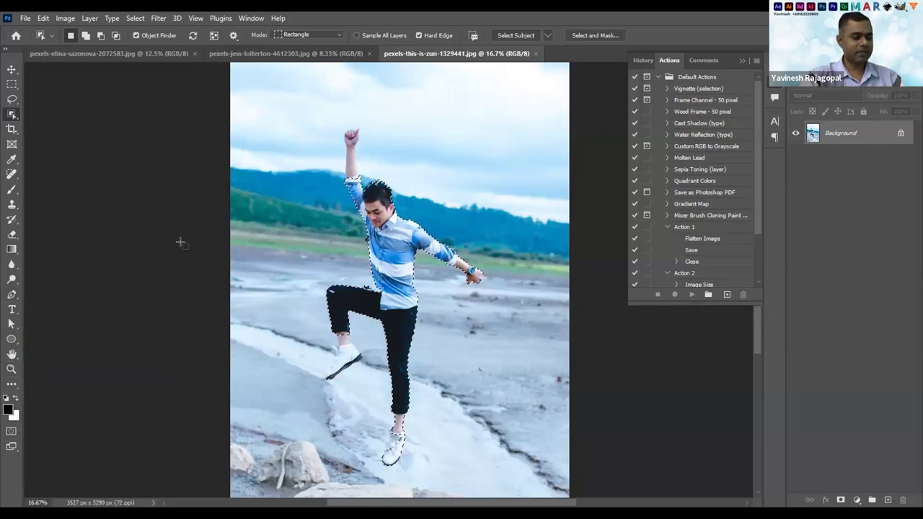
Zoom in on the raised fist and Shift-drag a rectangle to add the raised arm
key("z")
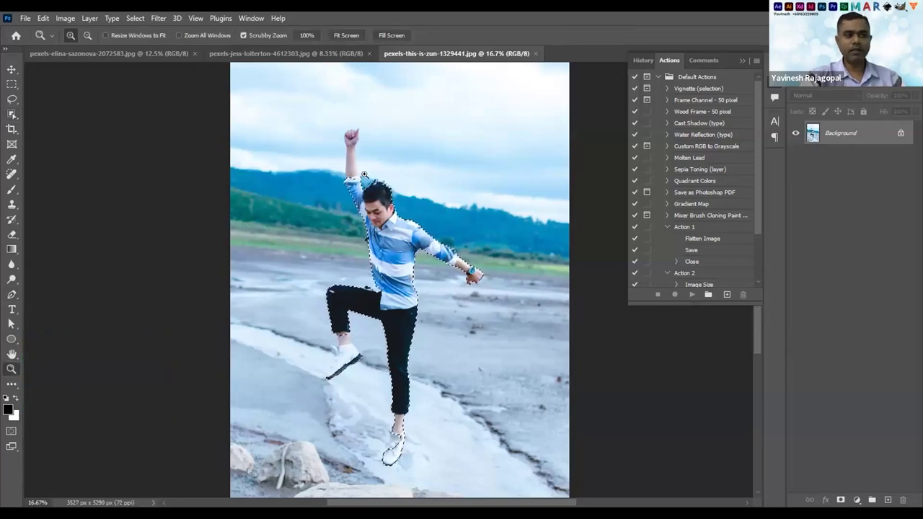
left_click(350, 153)
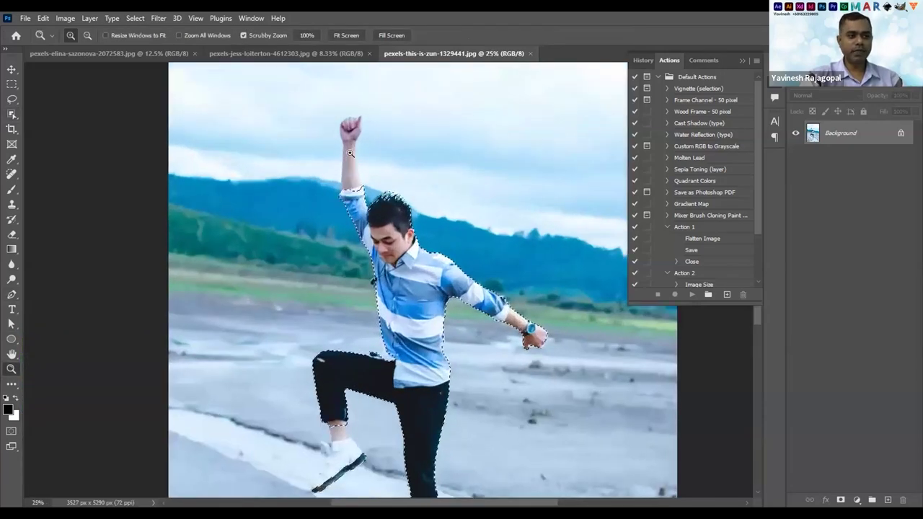
left_click(350, 153)
left_click(361, 115)
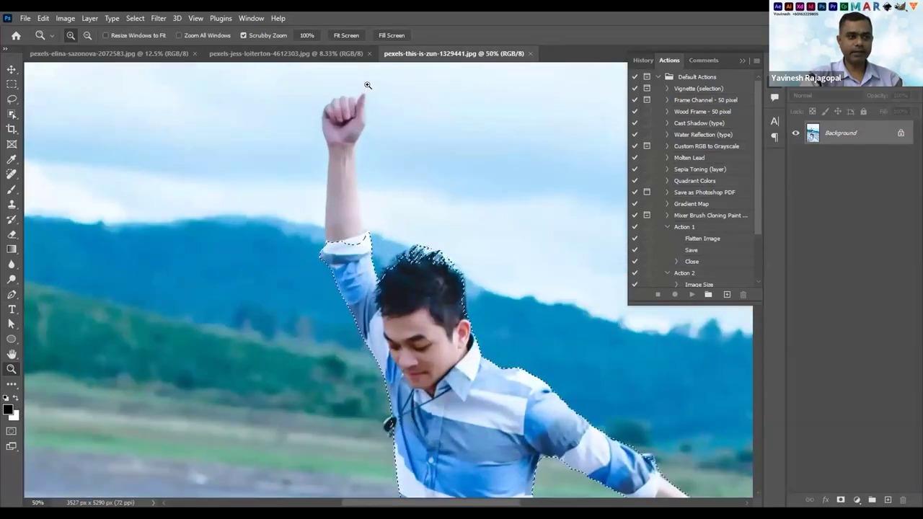
left_click(366, 91)
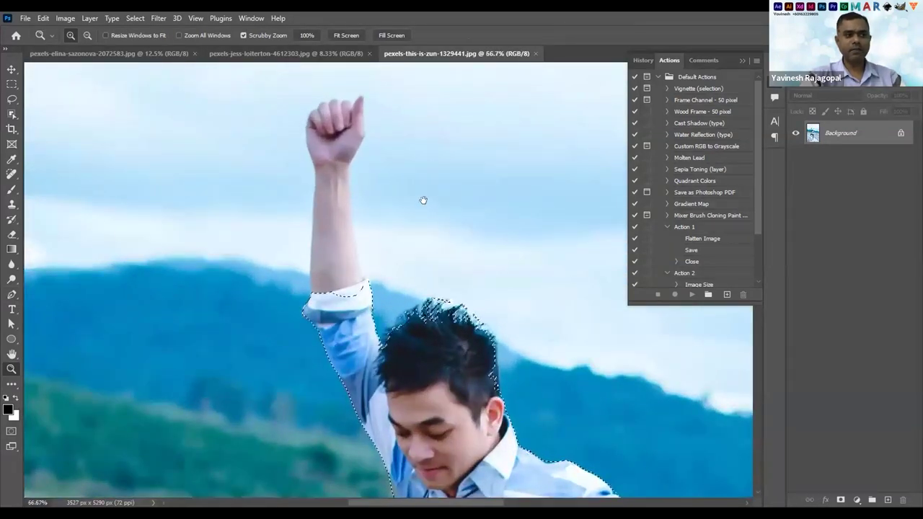
scroll(422, 199, "up", 2)
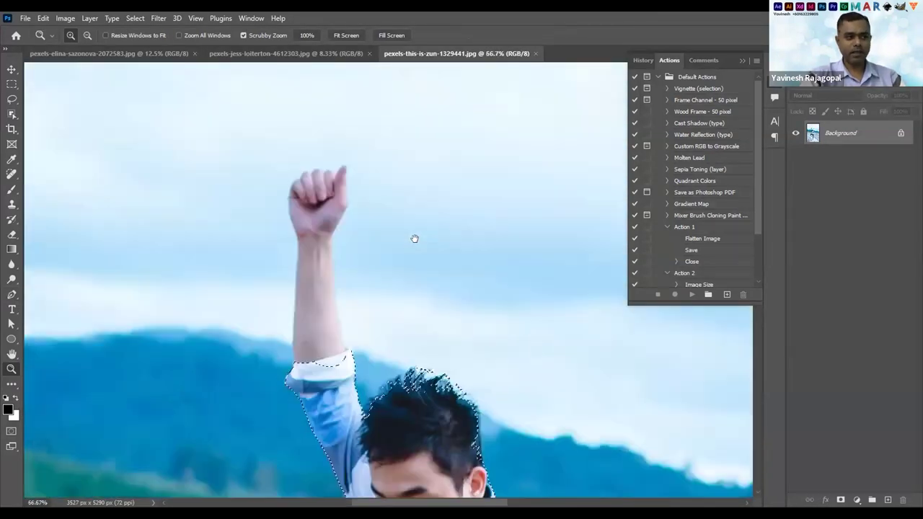
left_click(11, 114)
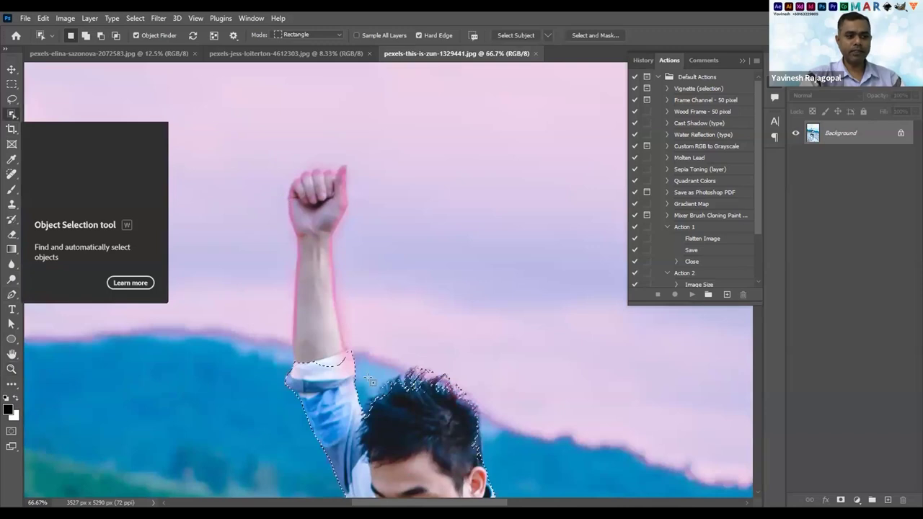
left_click_drag(255, 144, 371, 380)
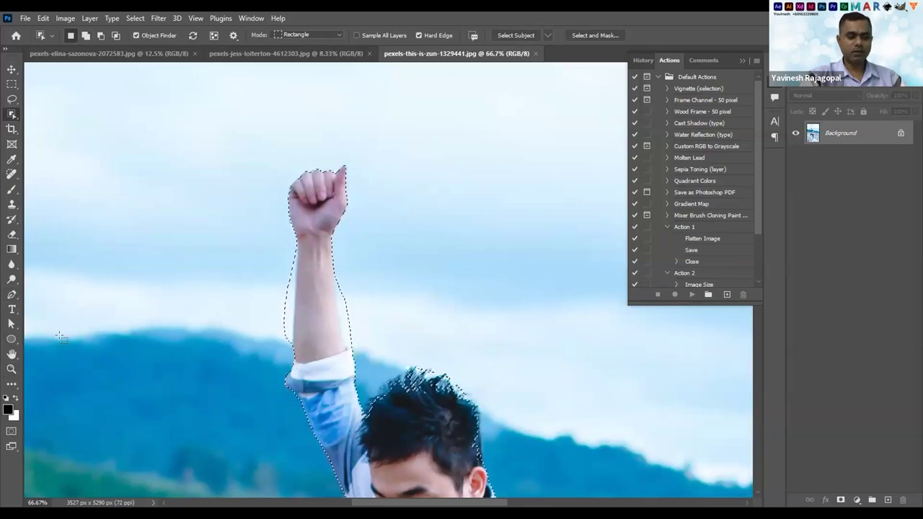
Alt-drag three rectangles beside the arm's left edge and elbow to subtract stray sky
scroll(346, 288, "up", 10)
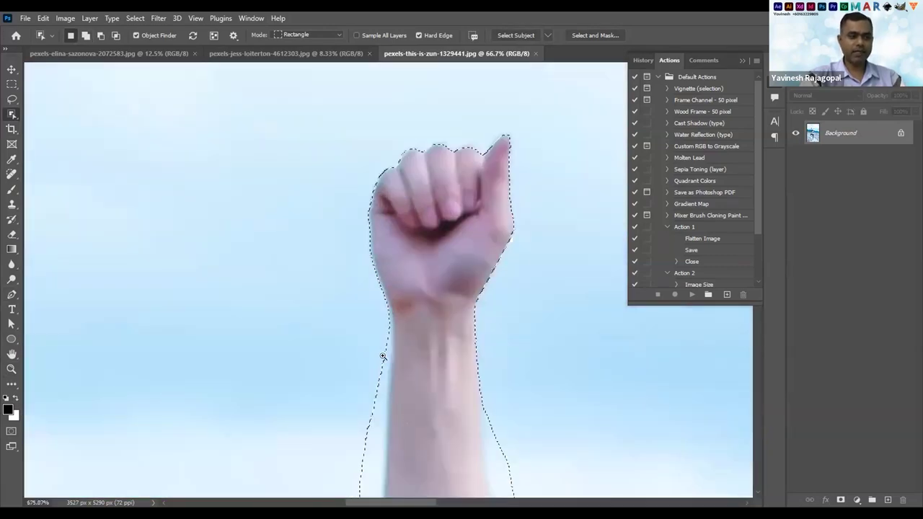
scroll(383, 356, "up", 5)
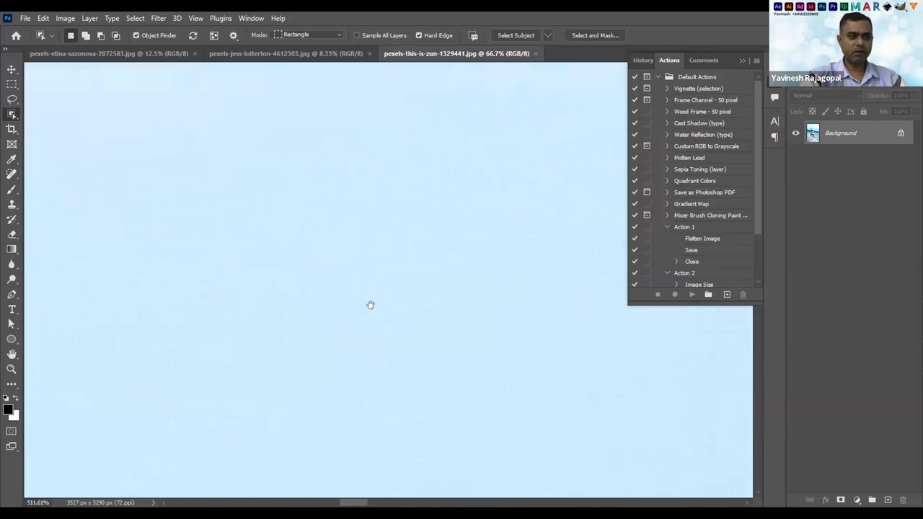
scroll(339, 281, "down", 10)
scroll(314, 277, "up", 3)
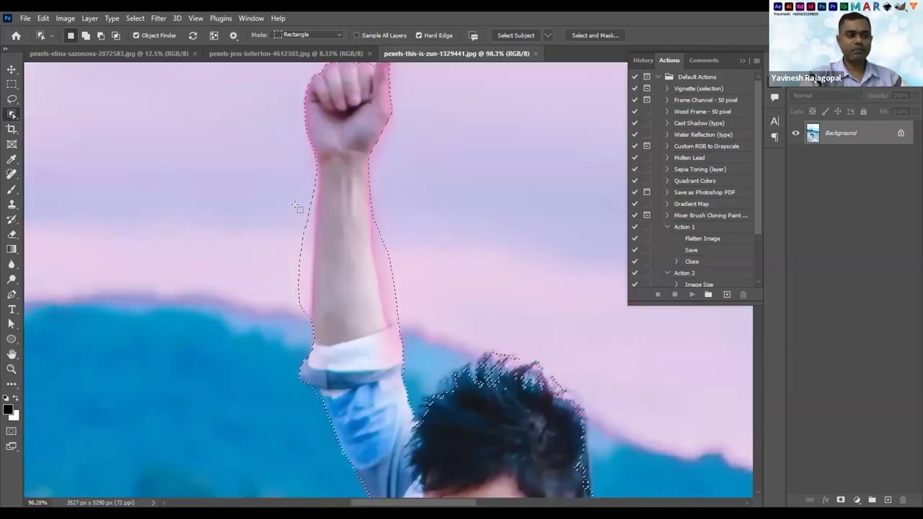
key("alt")
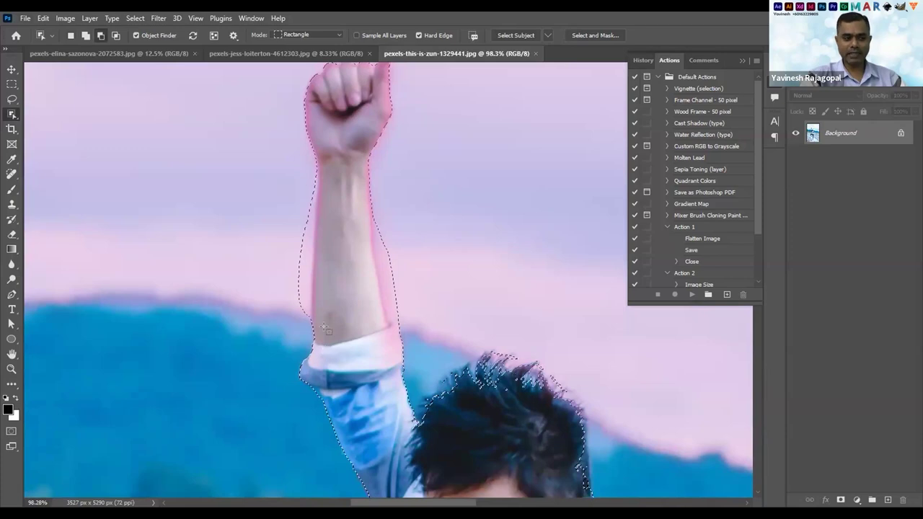
left_click_drag(292, 155, 320, 325)
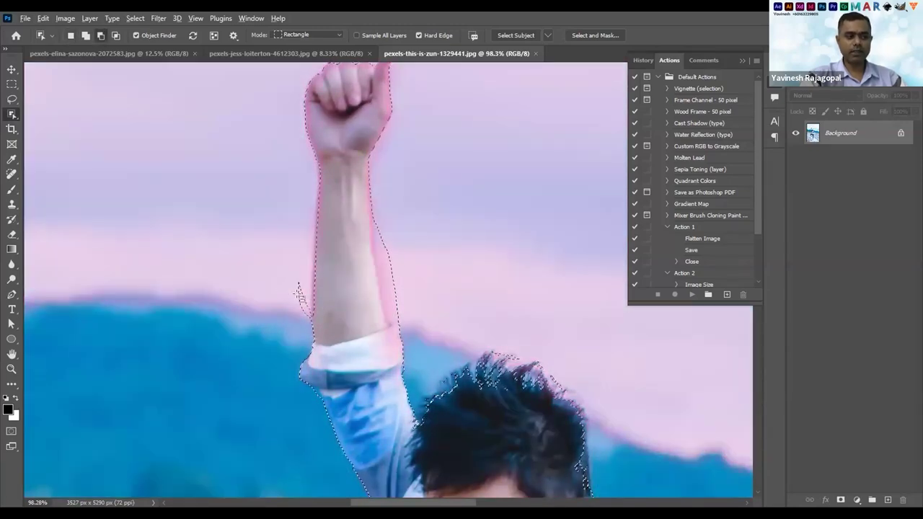
left_click_drag(283, 272, 332, 342)
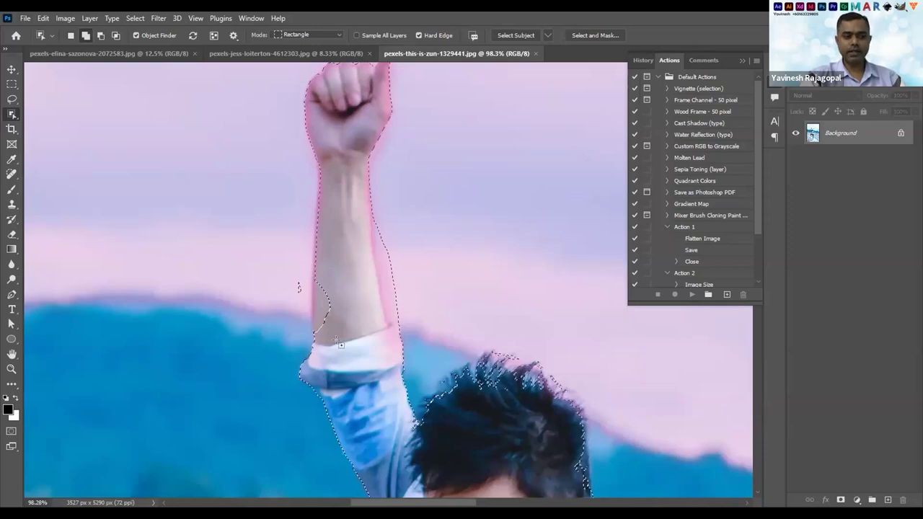
left_click_drag(306, 264, 370, 339)
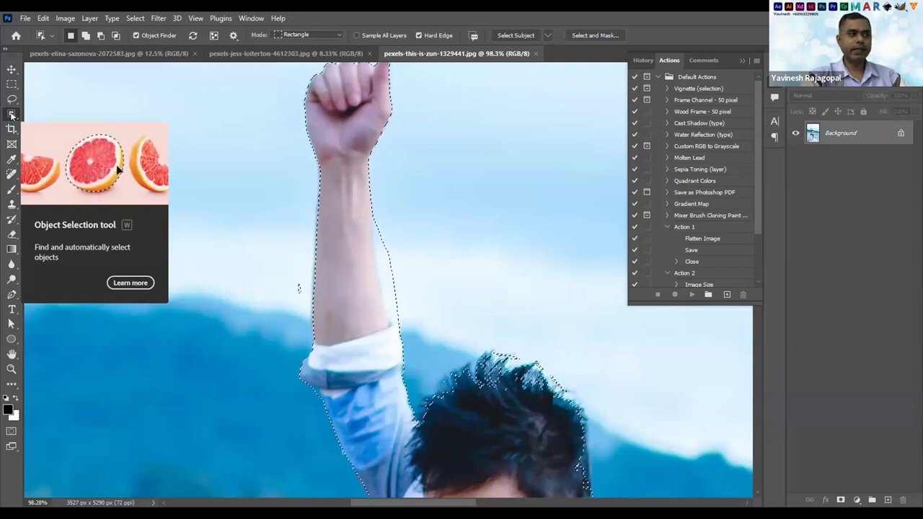
Switch to the Quick Selection Tool and hold Alt to subtract along the forearm
right_click(11, 114)
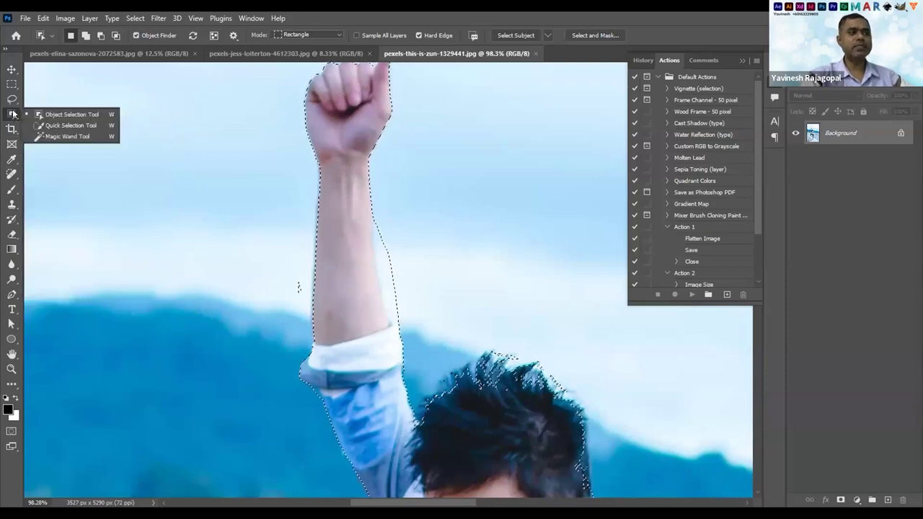
left_click(66, 126)
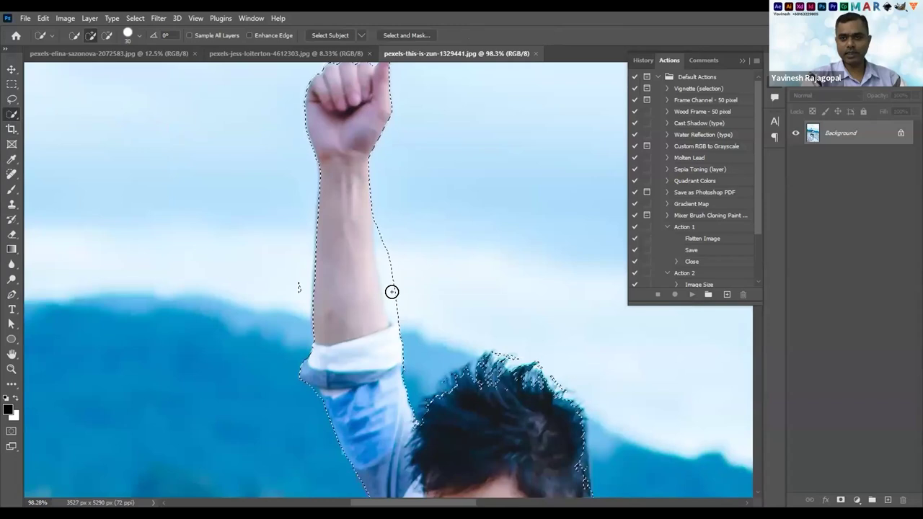
key("alt")
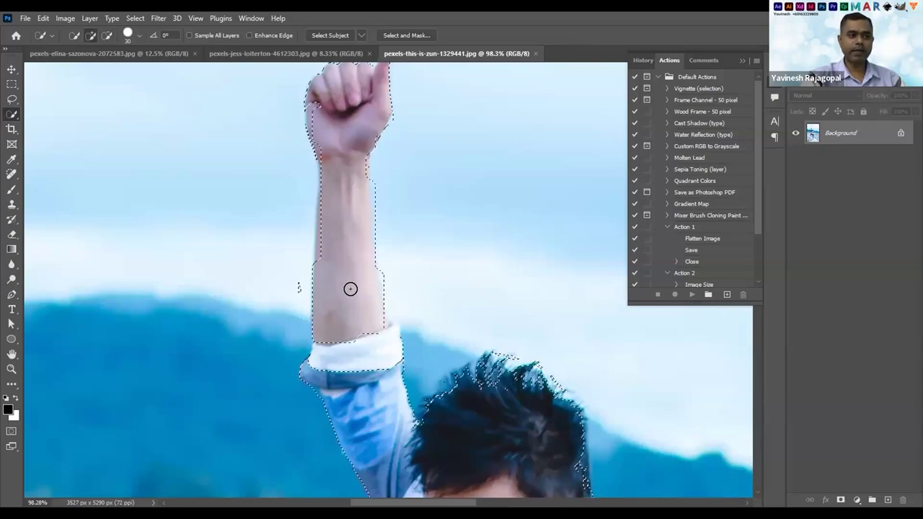
Add the white sleeve band to the selection and reselect the Quick Selection Tool
left_click_drag(369, 339, 376, 364)
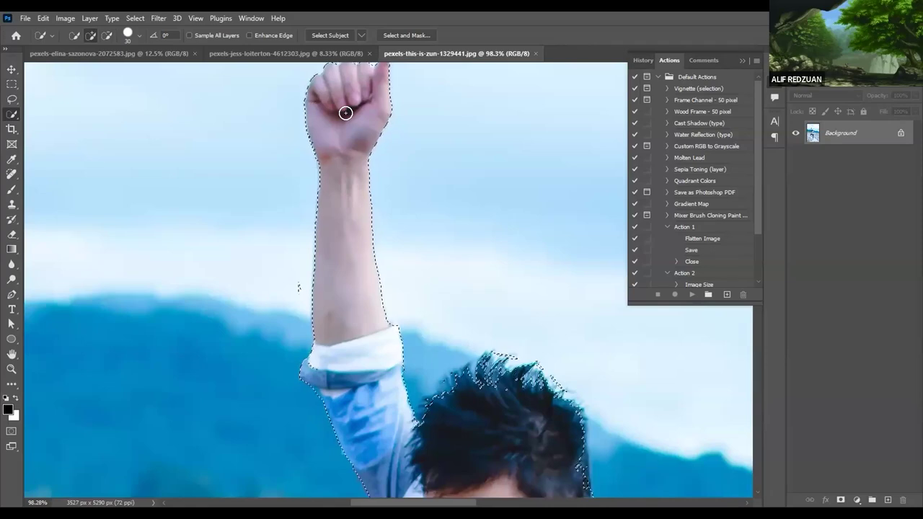
key("alt")
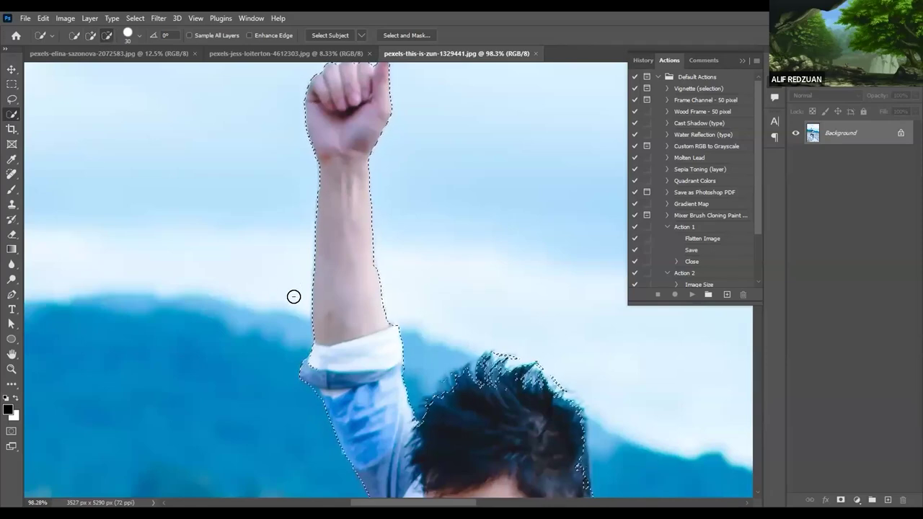
left_click_drag(336, 247, 253, 81)
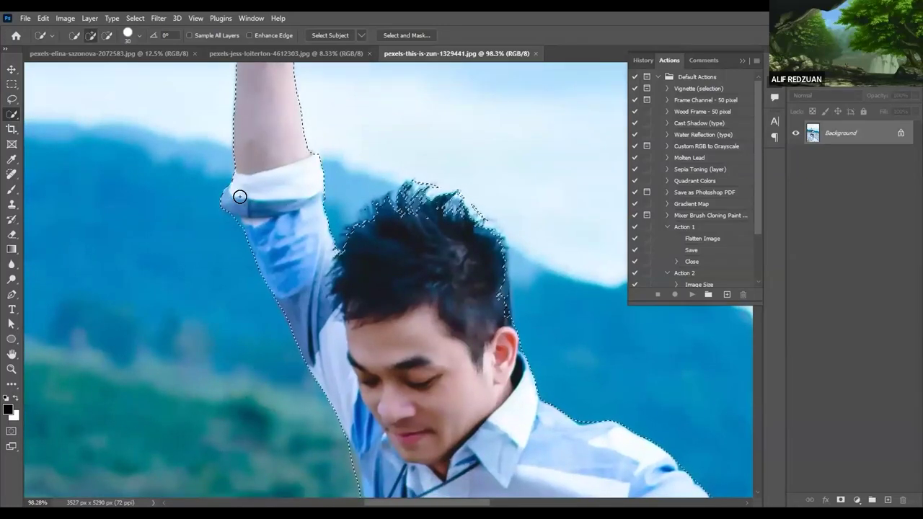
left_click_drag(304, 329, 306, 339)
left_click_drag(305, 315, 305, 276)
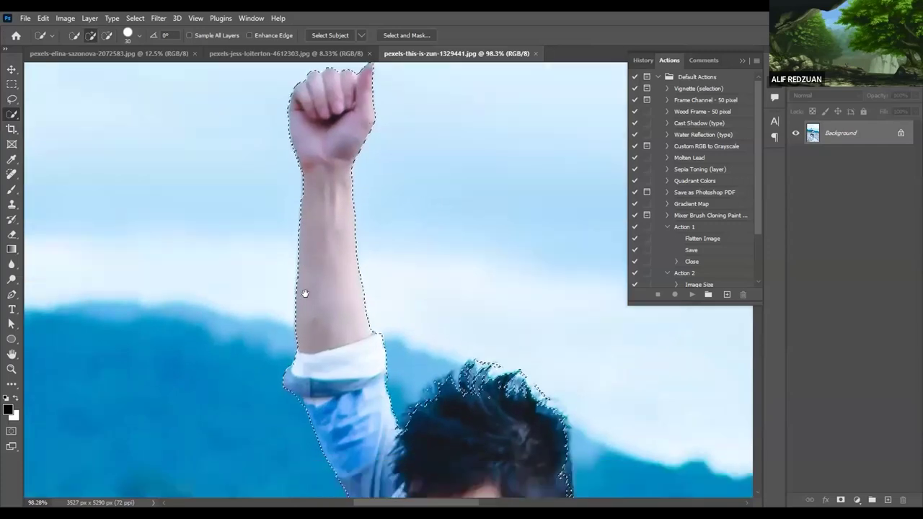
right_click(8, 116)
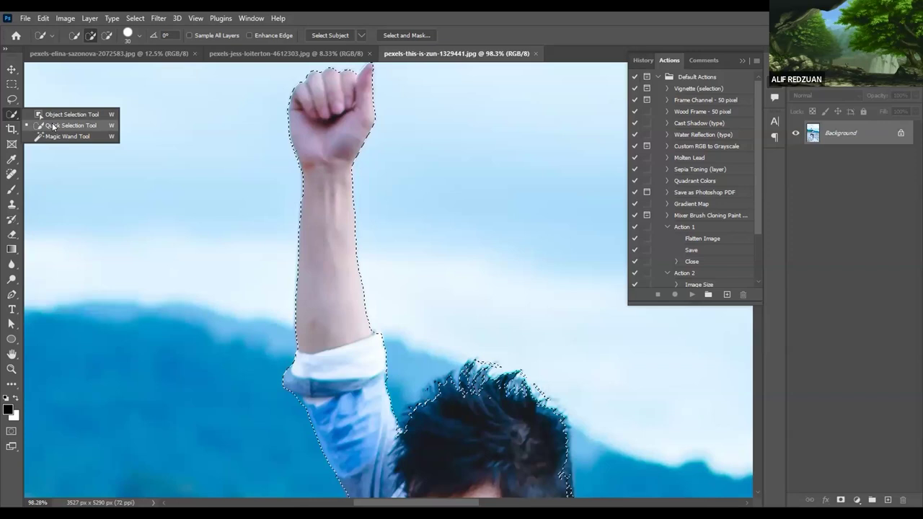
left_click(53, 126)
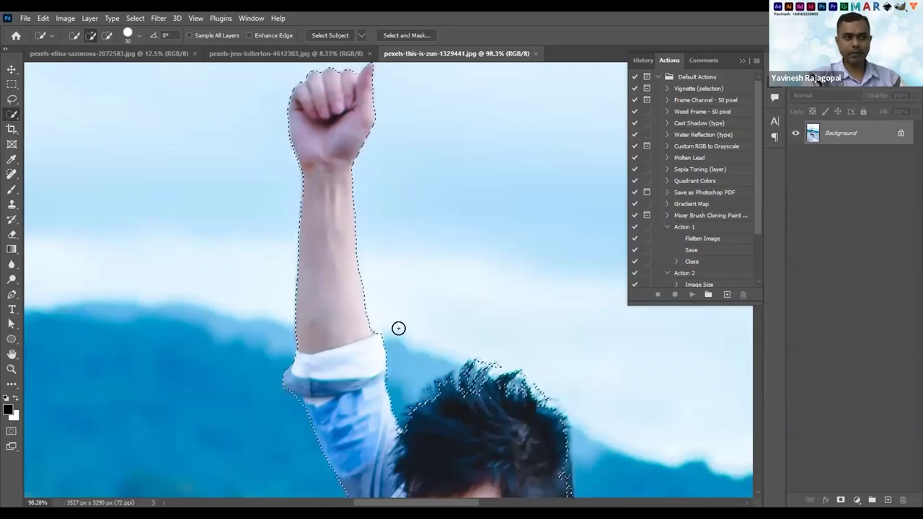
Alt-click to subtract the sky between the raised arm and the hair
left_click_drag(449, 385, 354, 222)
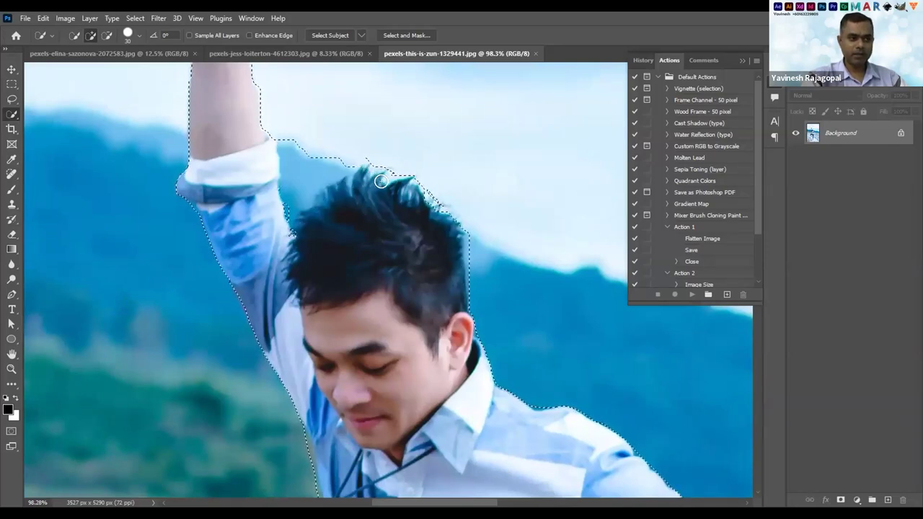
left_click(451, 223)
left_click(331, 148)
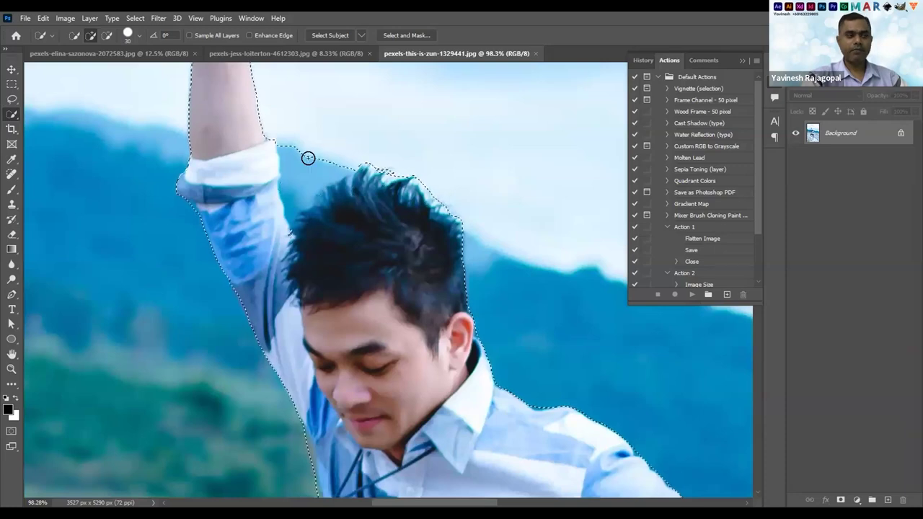
key("alt")
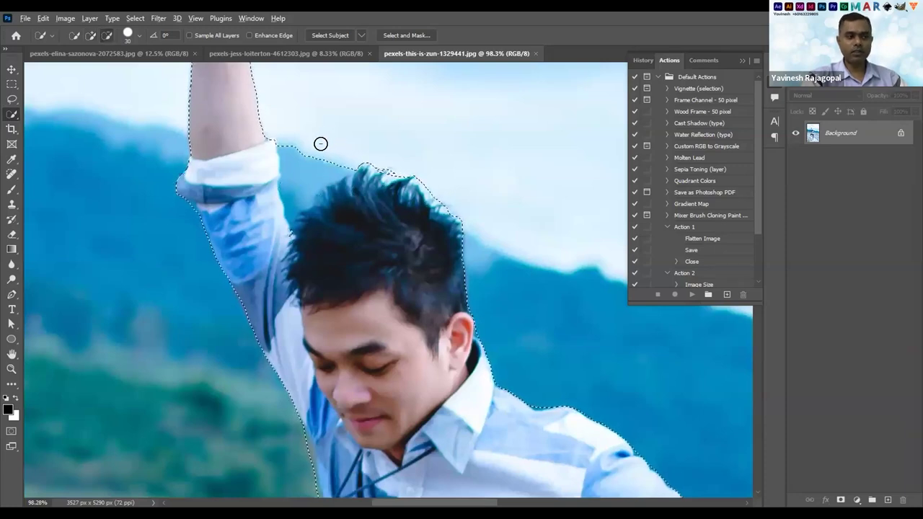
left_click(367, 121)
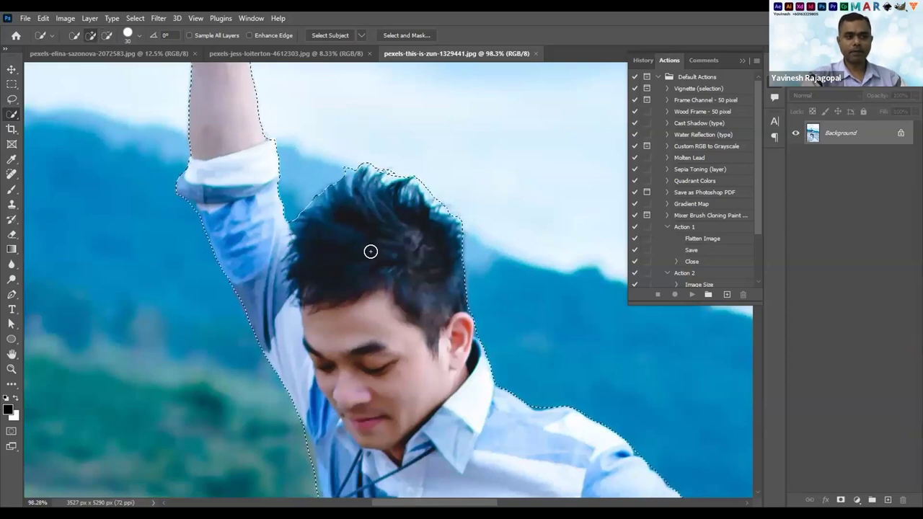
mouse_move(523, 390)
left_mouse_down()
mouse_move(481, 358)
mouse_move(428, 253)
mouse_move(453, 288)
mouse_move(386, 249)
left_mouse_up()
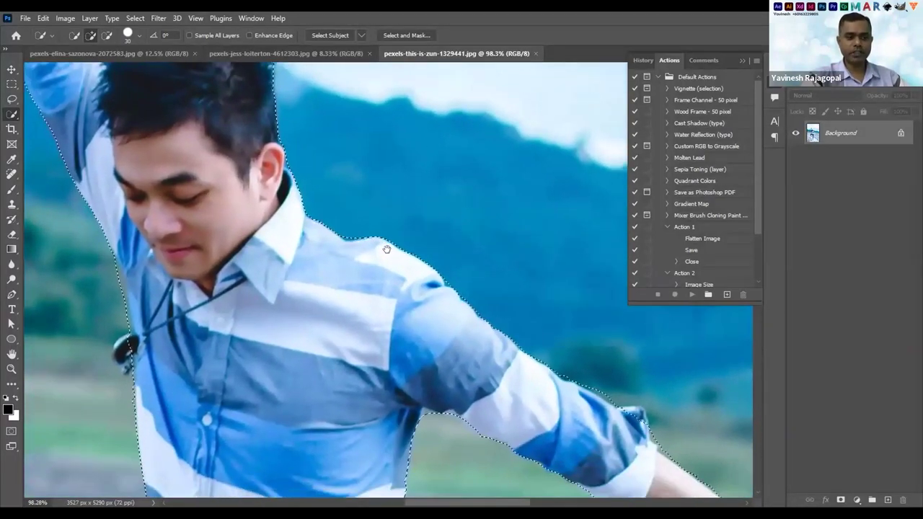
left_click_drag(506, 339, 387, 211)
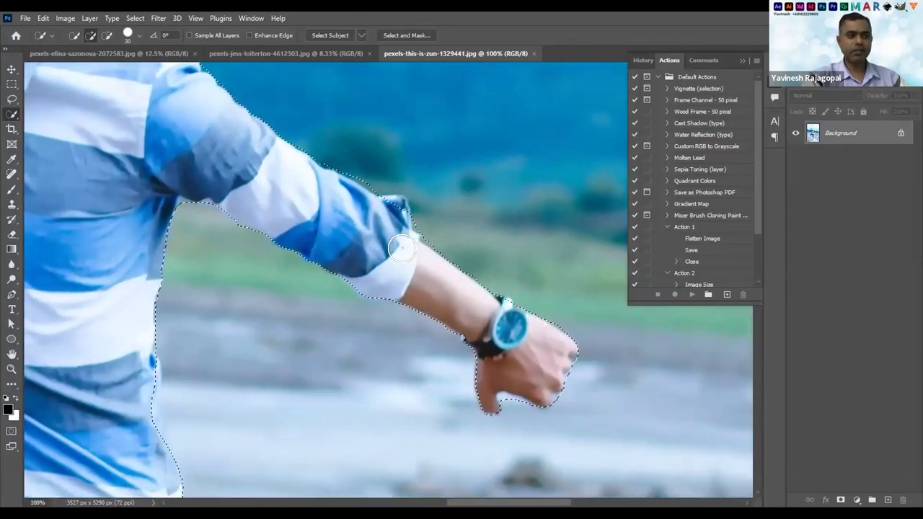
Zoom to 200% on the watch and hand and subtract stray background along the knuckles
scroll(401, 248, "up", 2)
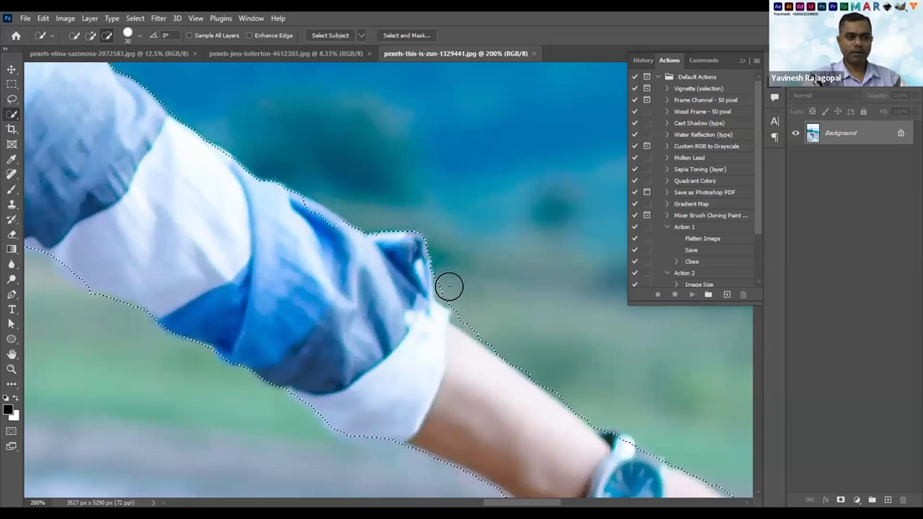
mouse_move(300, 205)
left_mouse_down()
mouse_move(268, 161)
mouse_move(282, 179)
mouse_move(264, 200)
mouse_move(324, 314)
left_mouse_up()
mouse_move(595, 422)
left_mouse_down()
mouse_move(564, 371)
mouse_move(488, 299)
mouse_move(430, 263)
mouse_move(373, 197)
left_mouse_up()
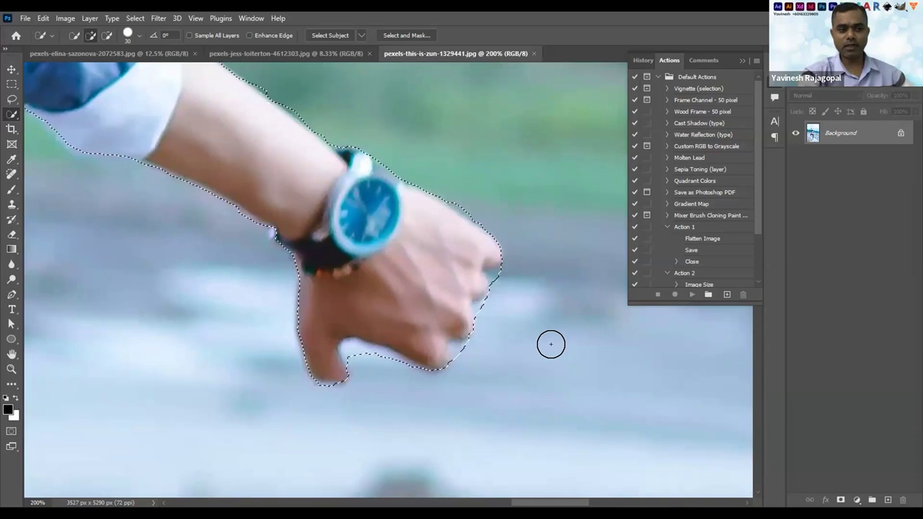
left_click_drag(480, 285, 527, 281)
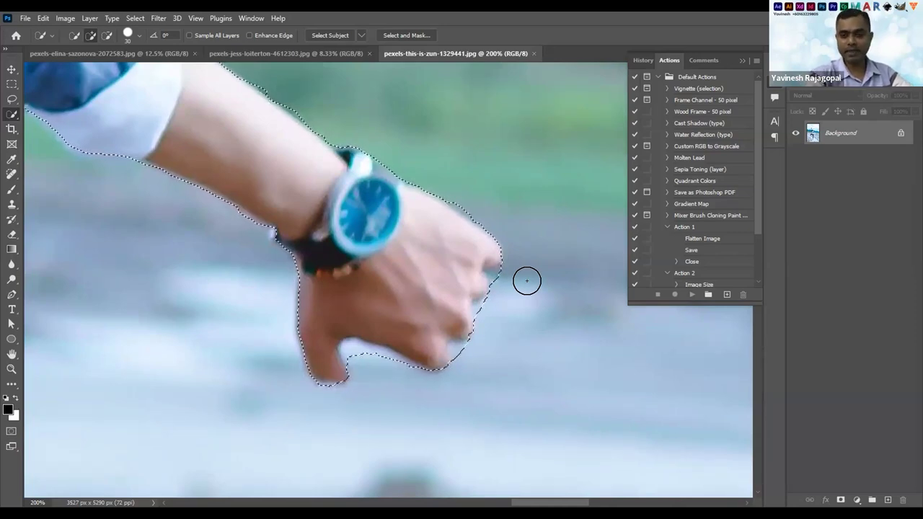
Resize the Quick Selection brush, settling on 15 for fine edges
key("bracketleft")
key("bracketleft")
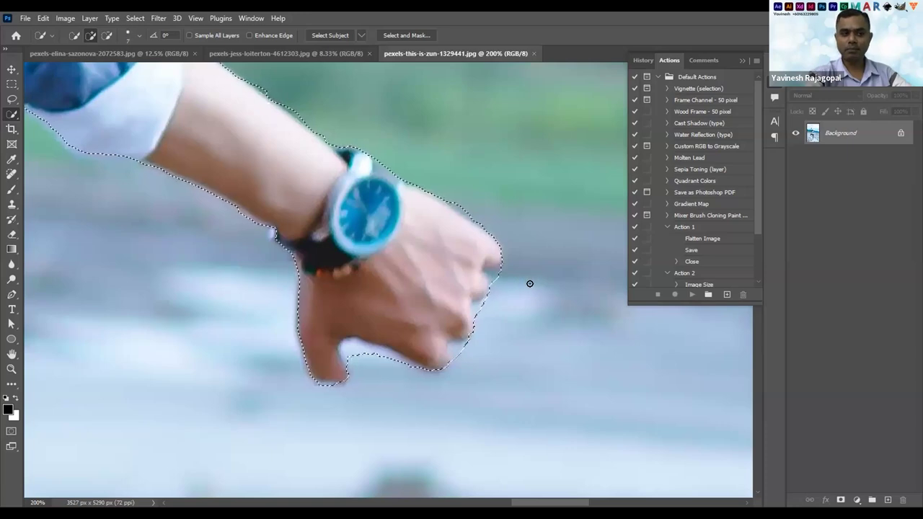
key("bracketright")
key("bracketright")
key("bracketright")
key("bracketright")
key("bracketright")
key("bracketright")
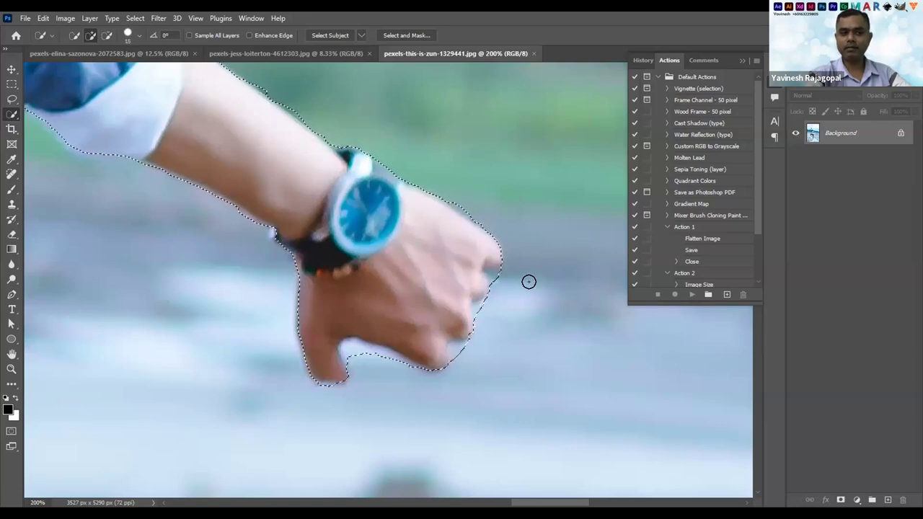
key("bracketleft")
key("bracketleft")
key("bracketleft")
key("bracketleft")
key("bracketleft")
key("bracketleft")
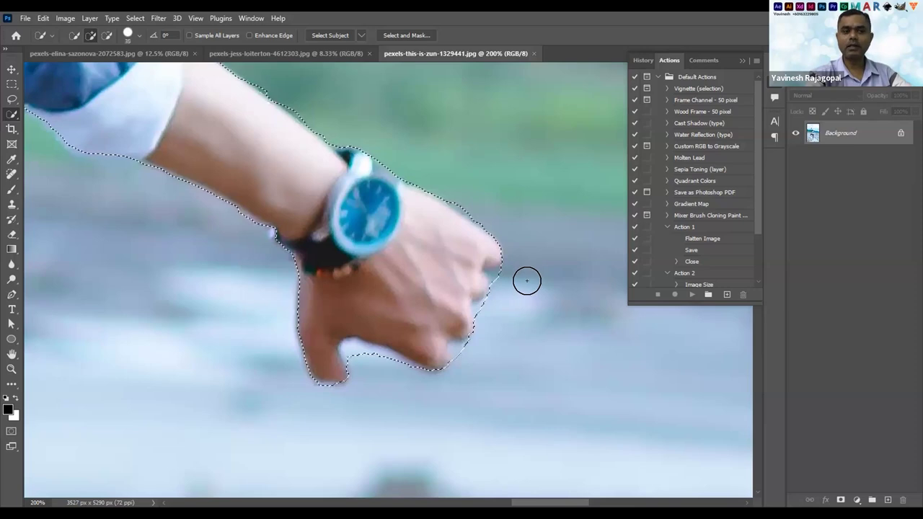
key("bracketright")
key("bracketright")
key("bracketright")
key("bracketright")
key("bracketright")
key("bracketright")
key("bracketright")
key("bracketright")
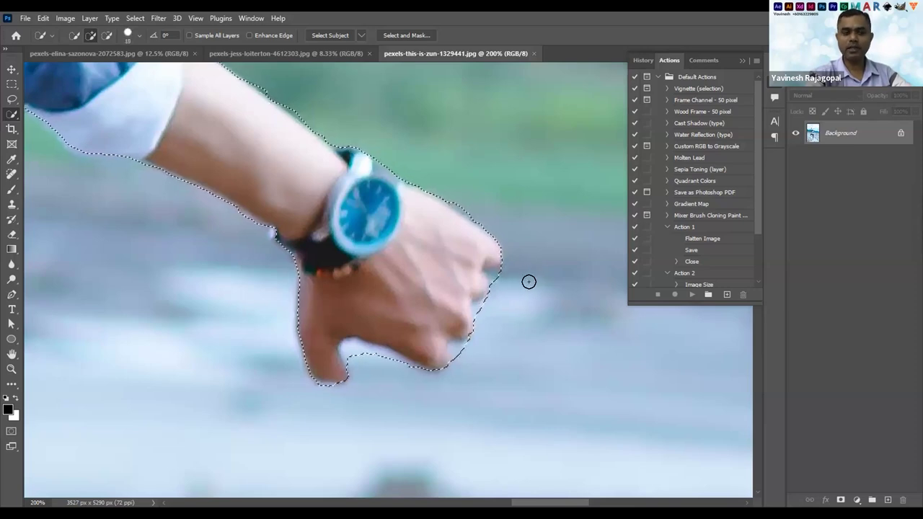
key("bracketright")
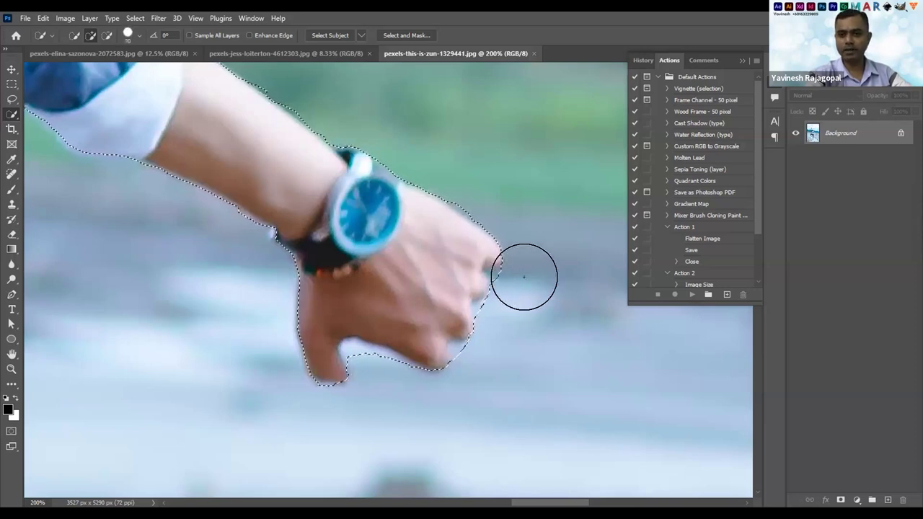
key("bracketleft")
key("bracketleft")
key("bracketleft")
key("bracketleft")
key("bracketleft")
key("bracketleft")
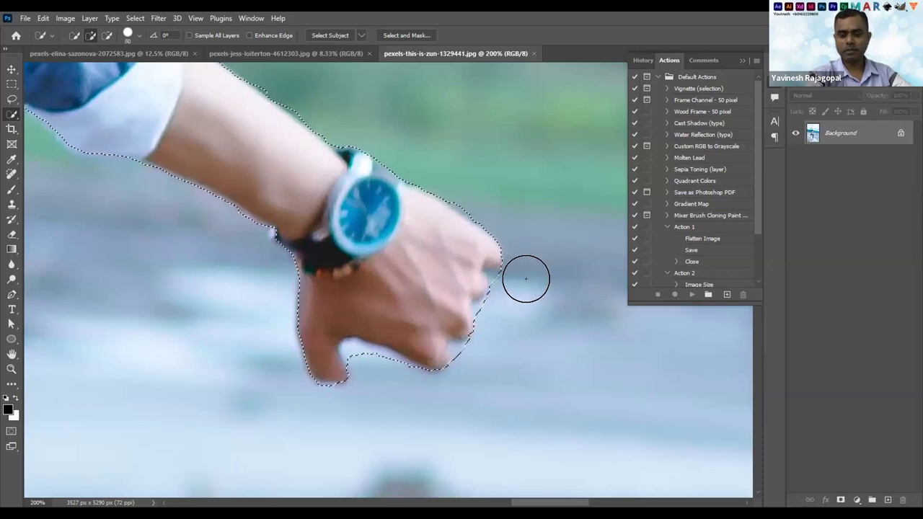
key("bracketleft")
key("bracketleft")
key("bracketleft")
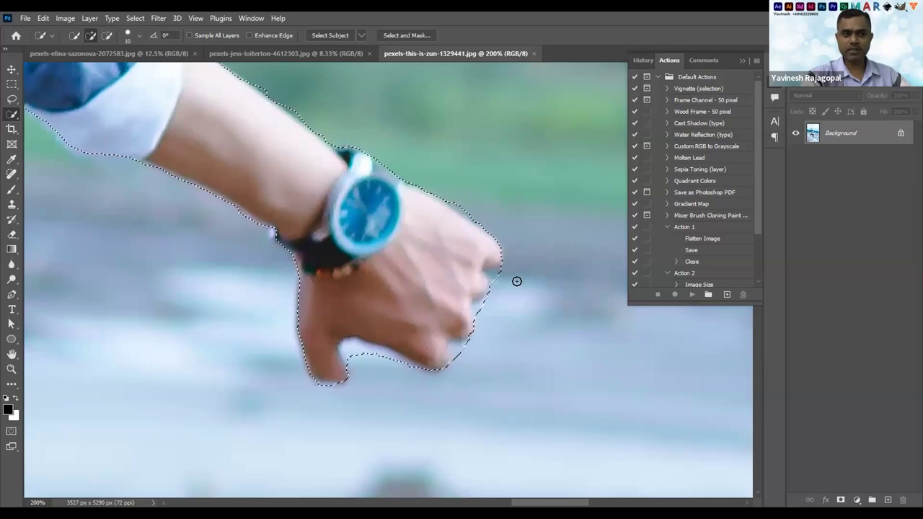
Subtract the background between thumb and fingers and tighten the edge around the fingertips
key("alt")
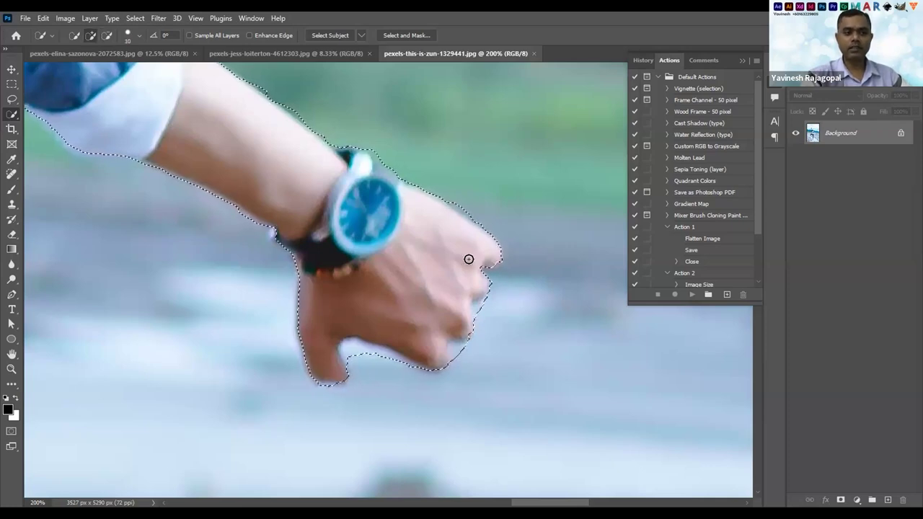
key("alt")
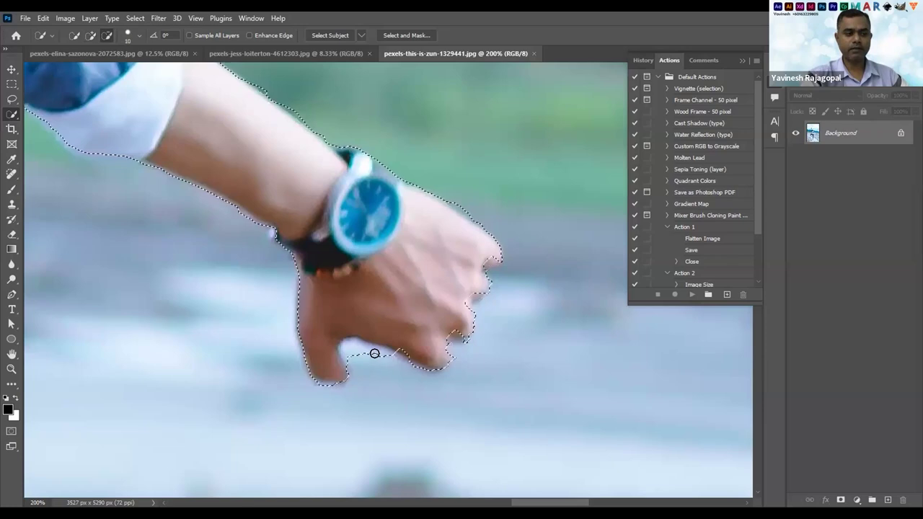
left_click(347, 346, "alt")
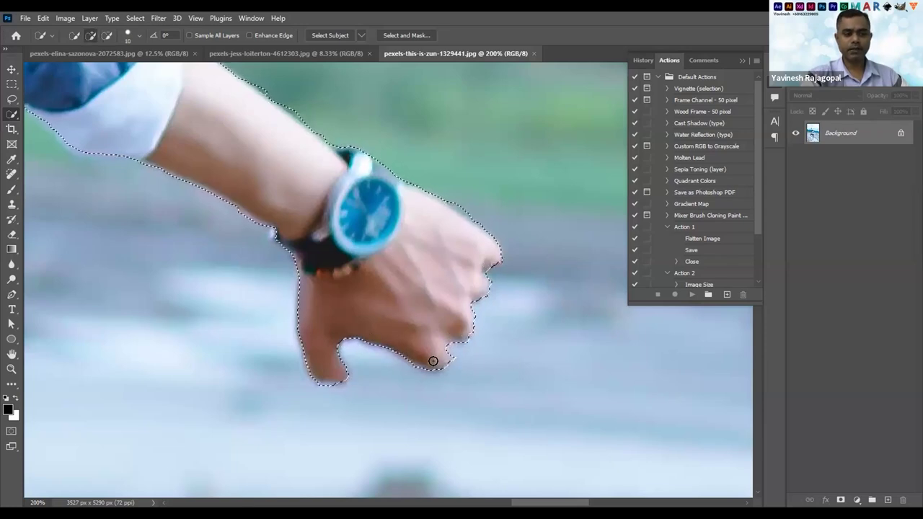
mouse_move(449, 356)
left_mouse_down()
mouse_move(417, 346)
mouse_move(468, 324)
mouse_move(476, 274)
mouse_move(484, 284)
left_mouse_up()
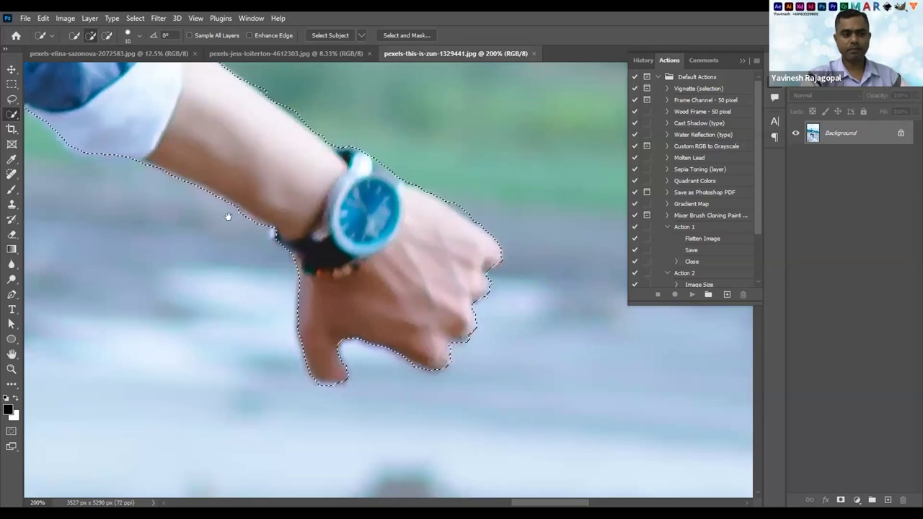
Add the missing wrist edge, then subtract the background under the sleeve near the shoulder
mouse_move(393, 279)
left_mouse_down()
mouse_move(471, 321)
mouse_move(541, 308)
left_mouse_up()
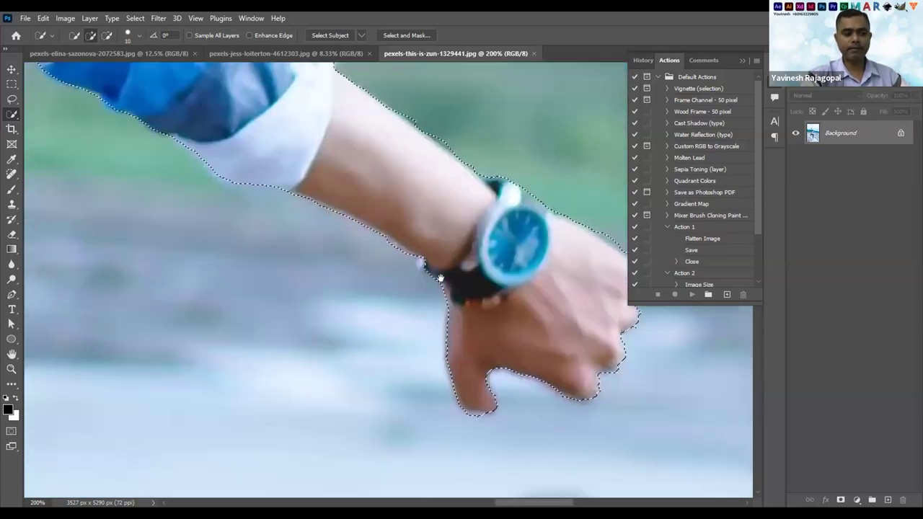
left_click(421, 260)
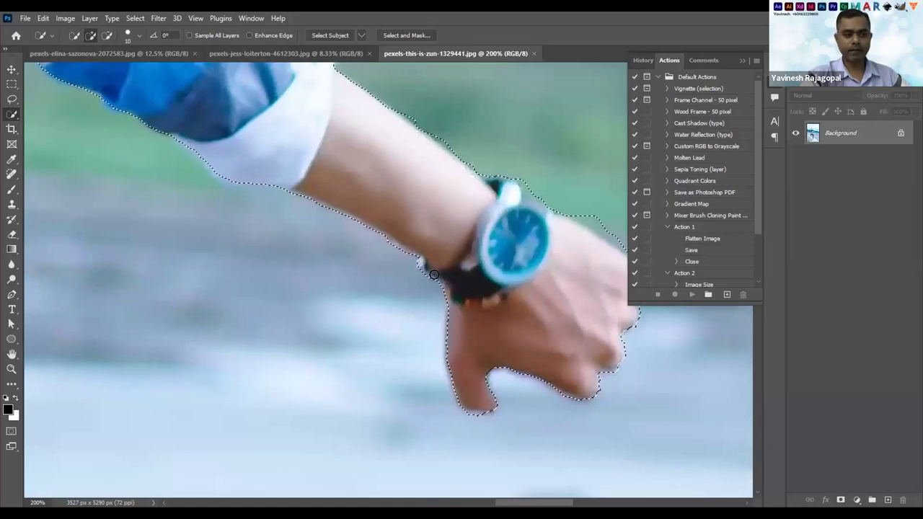
left_click_drag(97, 81, 274, 229)
left_click_drag(216, 211, 274, 223)
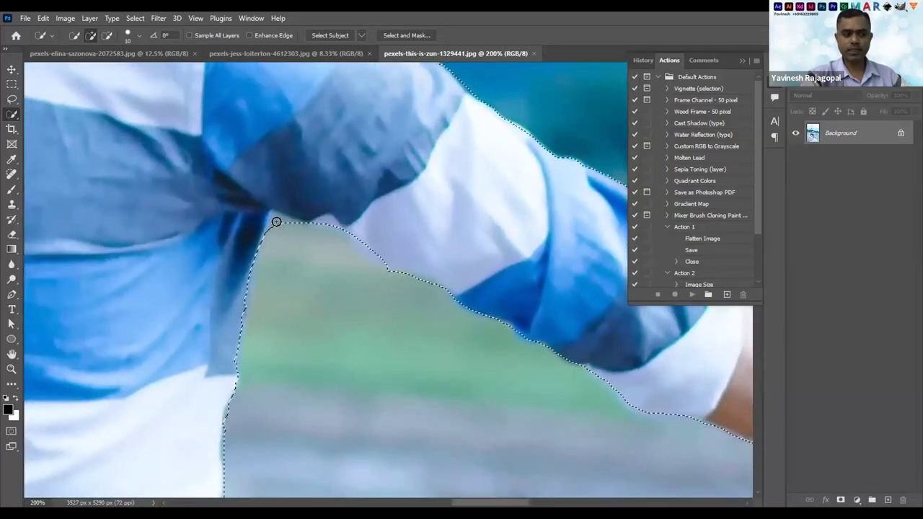
mouse_move(276, 223)
left_mouse_down("alt")
mouse_move(278, 215)
mouse_move(292, 221)
mouse_move(268, 226)
left_mouse_up("alt")
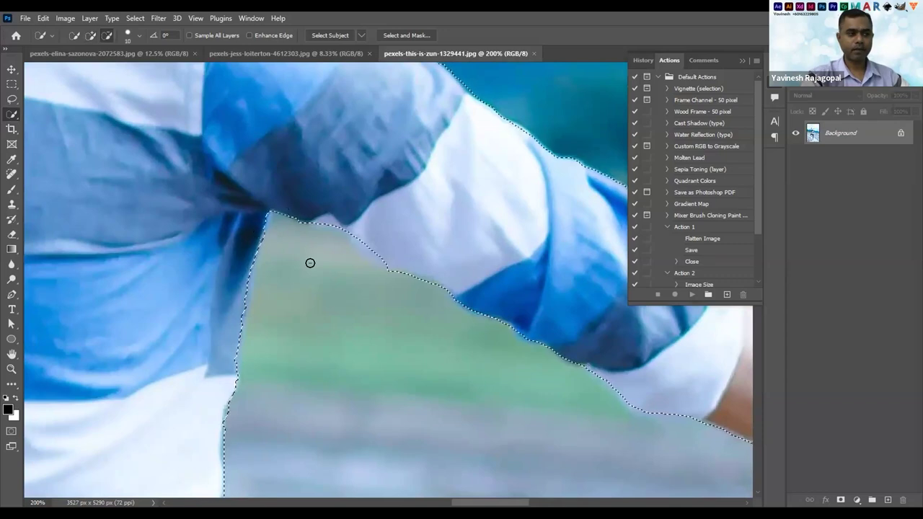
Add a small missing bump to the selection edge along the shirt's side
scroll(334, 344, "down", 2)
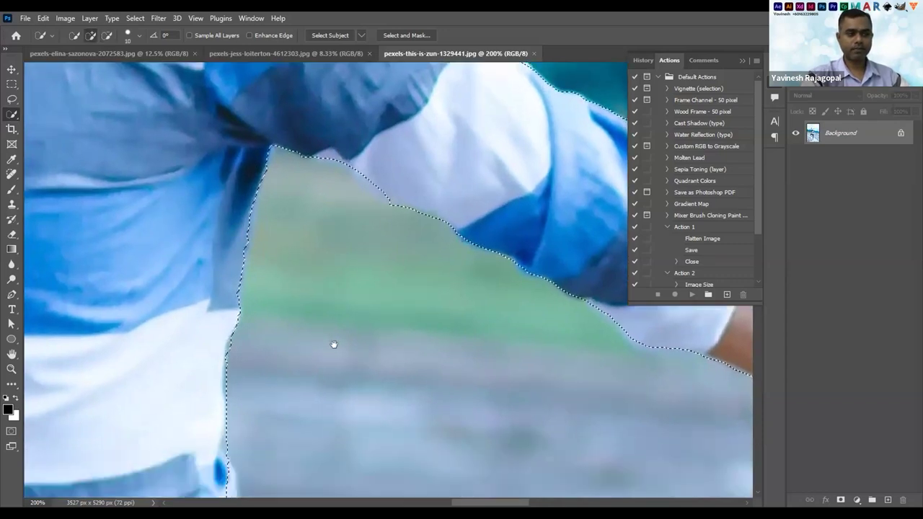
left_click_drag(334, 344, 348, 202)
scroll(351, 238, "down", 5)
scroll(401, 243, "left", 2)
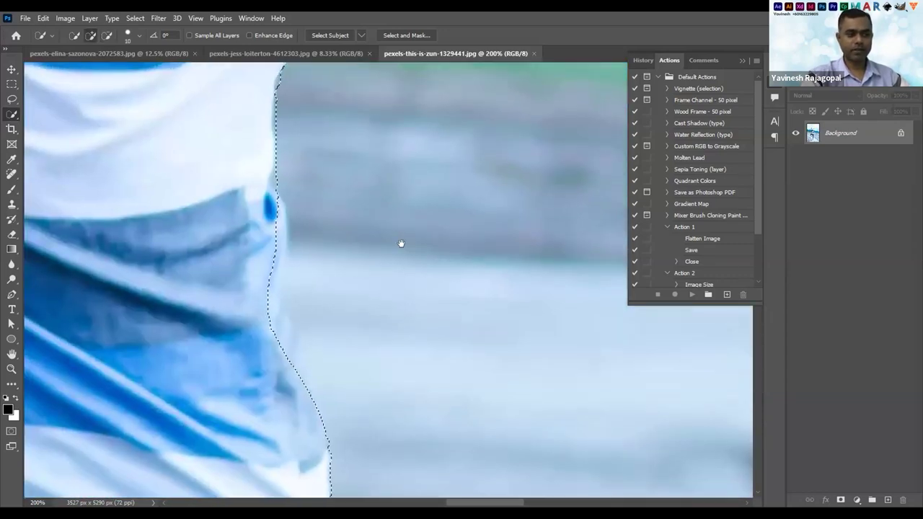
scroll(311, 151, "up", 1)
mouse_move(344, 139)
left_mouse_down()
mouse_move(338, 195)
mouse_move(325, 235)
mouse_move(360, 338)
mouse_move(322, 158)
mouse_move(358, 247)
left_mouse_up()
Tighten the selection along the trouser leg's edge and trim a bit of background
scroll(388, 159, "down", 5)
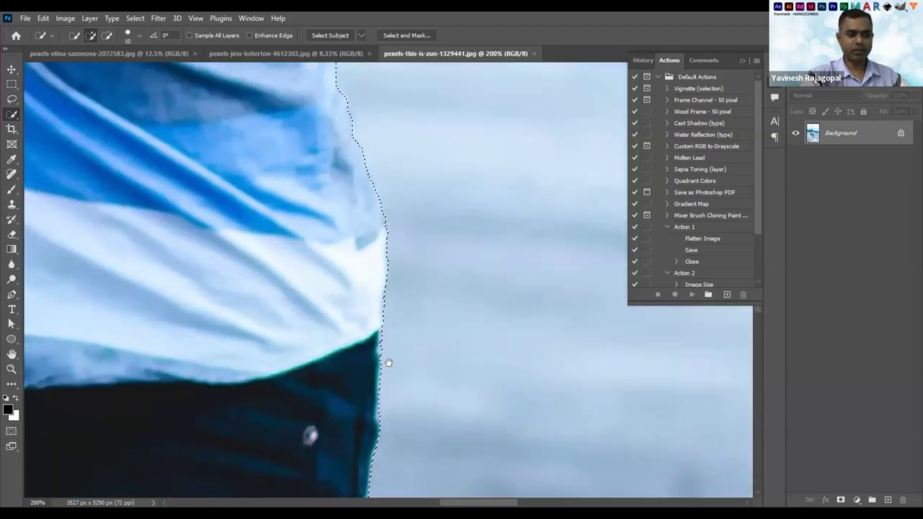
scroll(413, 194, "down", 5)
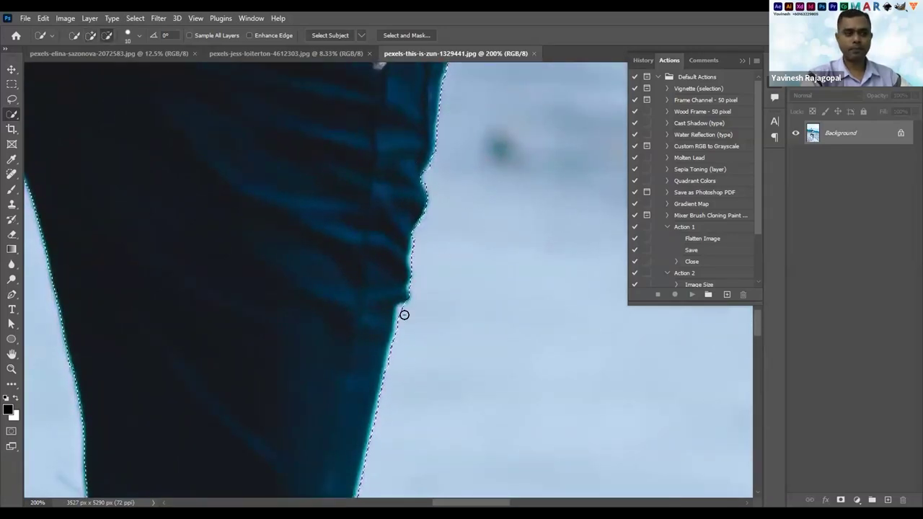
scroll(423, 159, "down", 5)
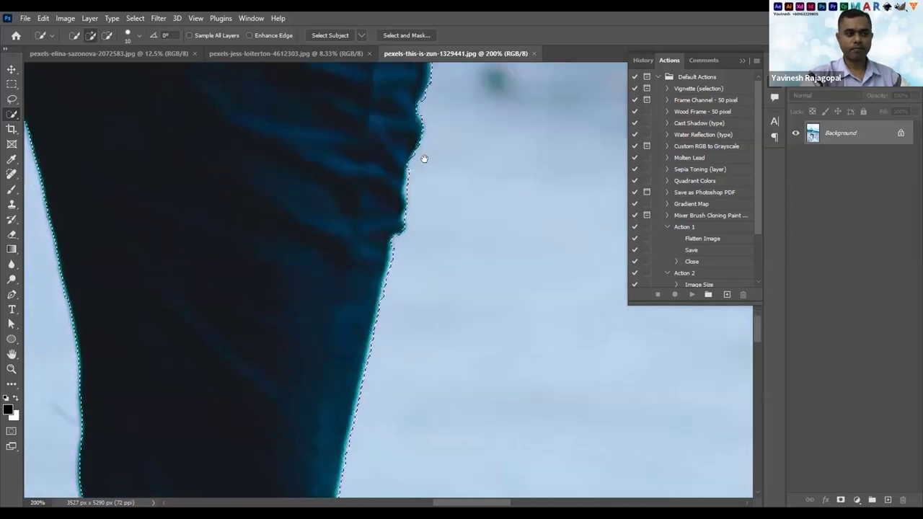
scroll(424, 149, "down", 6)
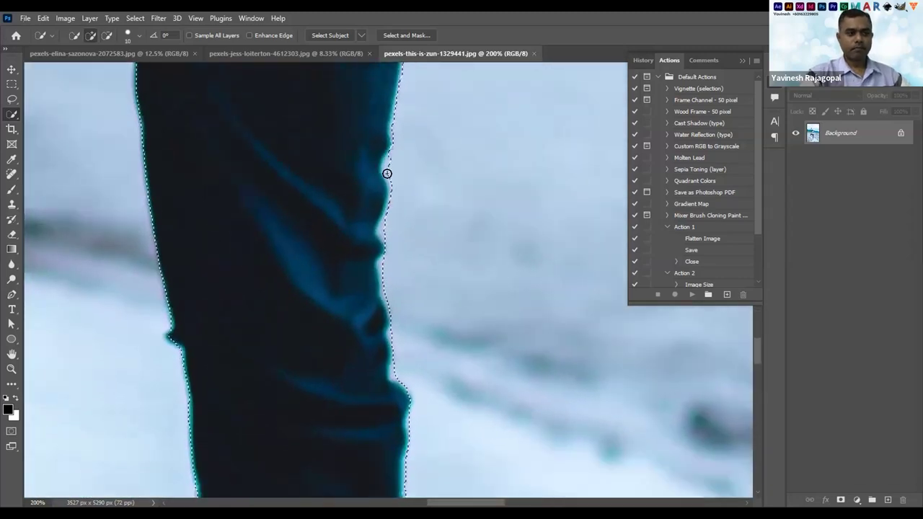
left_click_drag(387, 168, 386, 221)
left_click_drag(380, 226, 388, 223)
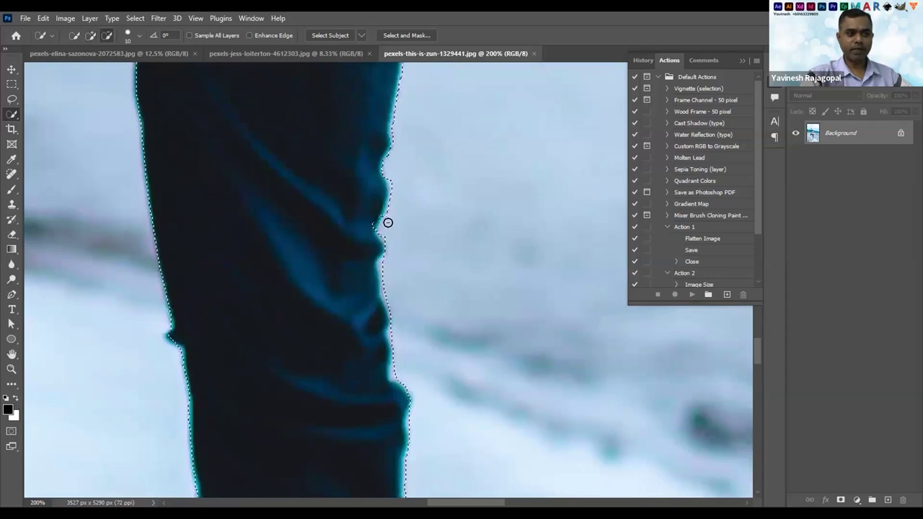
left_click(381, 287, "alt")
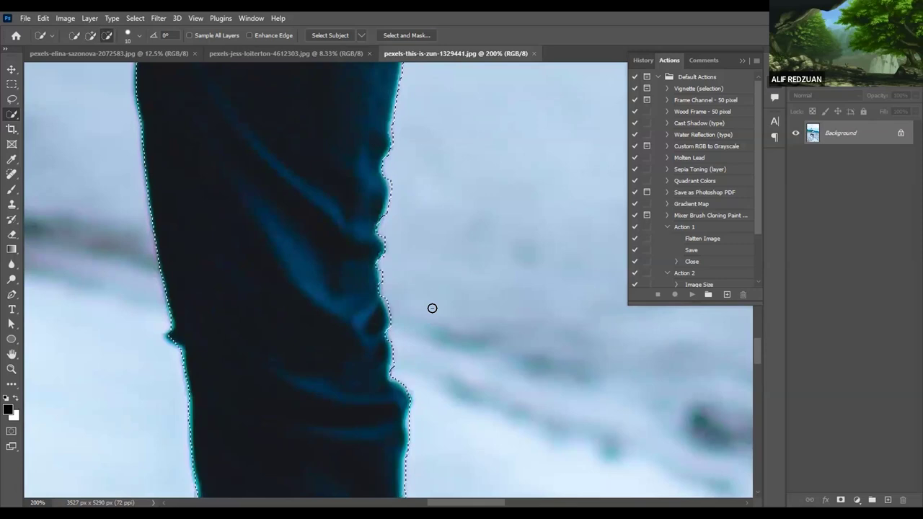
Subtract background along the lower leg so the edge hugs the rolled cuff and shin
key("alt")
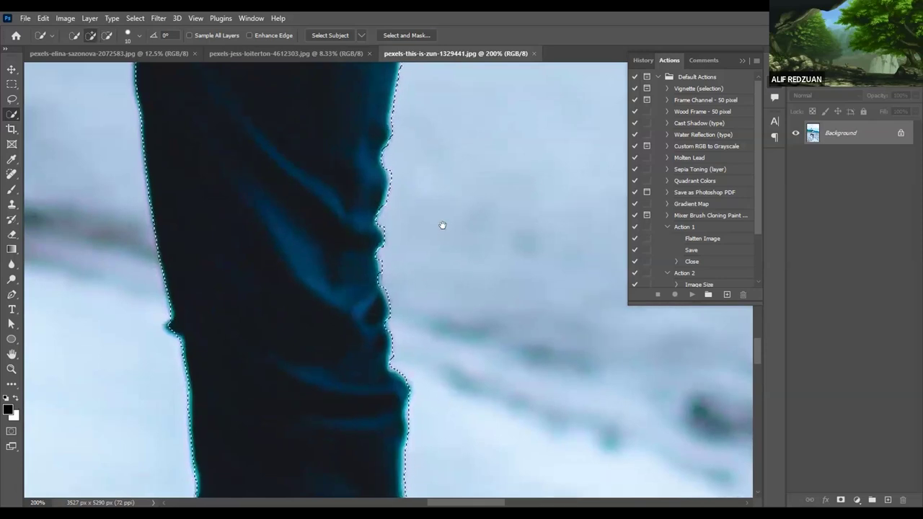
scroll(405, 233, "down", 3)
key("alt")
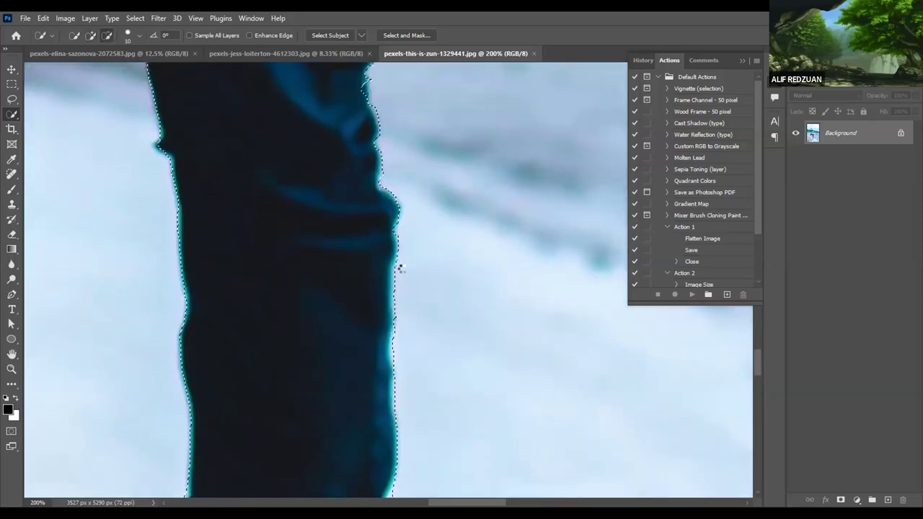
left_click_drag(396, 296, 397, 355)
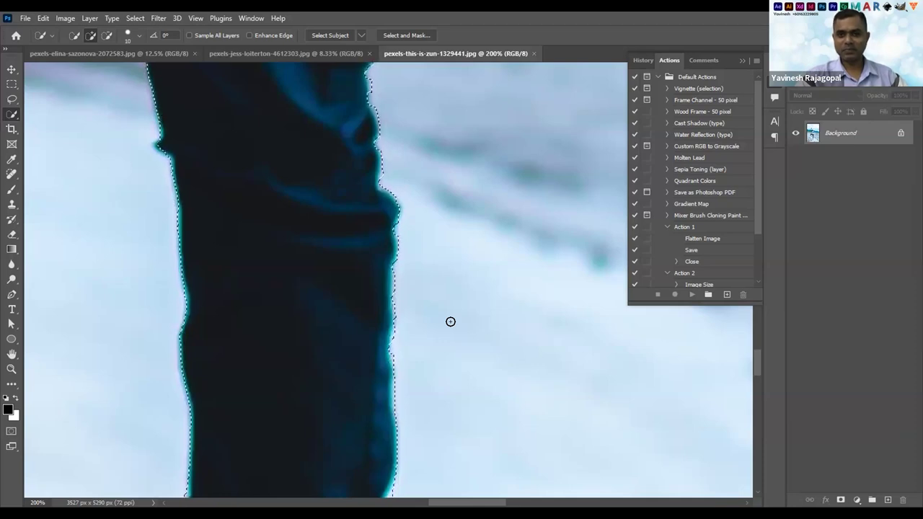
scroll(451, 322, "down", 3)
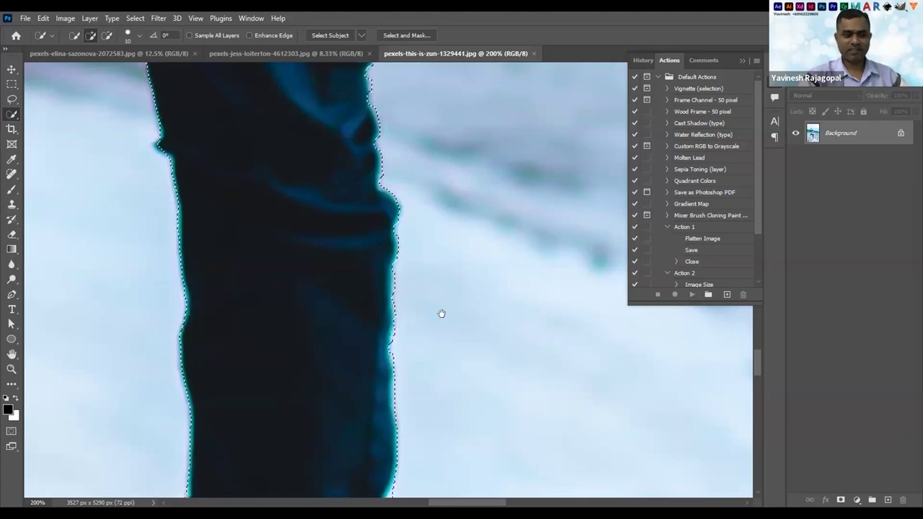
left_click_drag(423, 241, 432, 210)
scroll(433, 252, "down", 3)
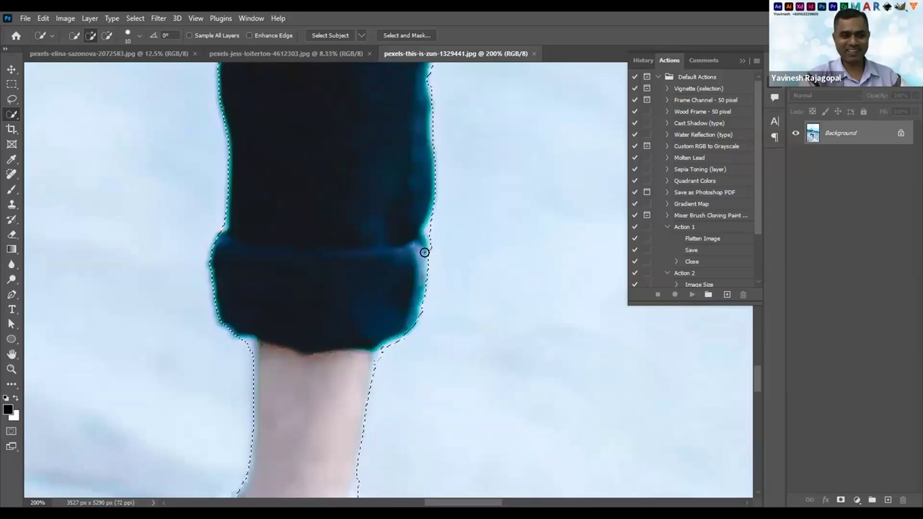
key("alt")
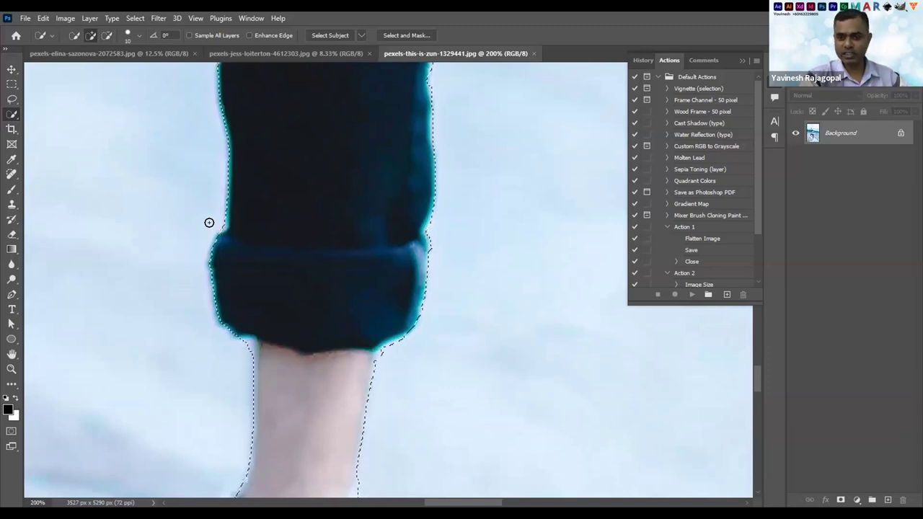
Choose the Single Row Marquee Tool from the marquee tool group
left_click(12, 101)
right_click(12, 101)
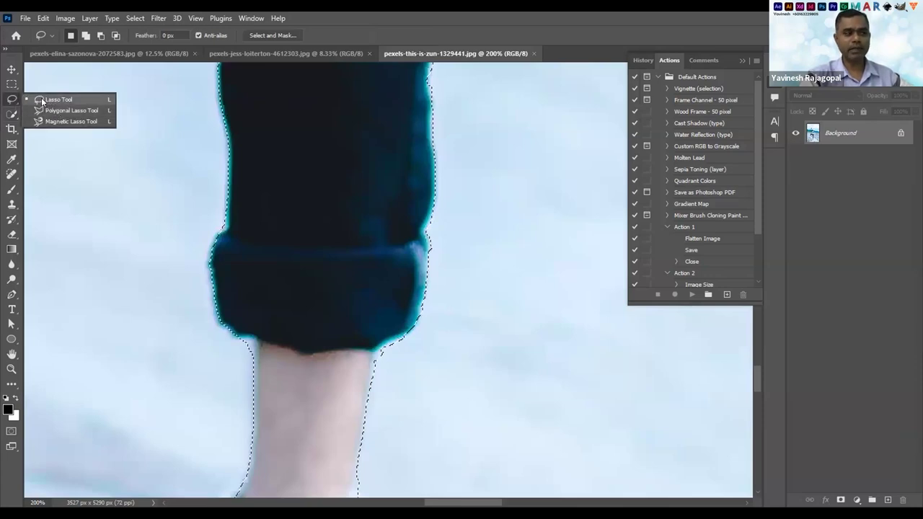
left_click(11, 85)
left_click(11, 85)
right_click(10, 85)
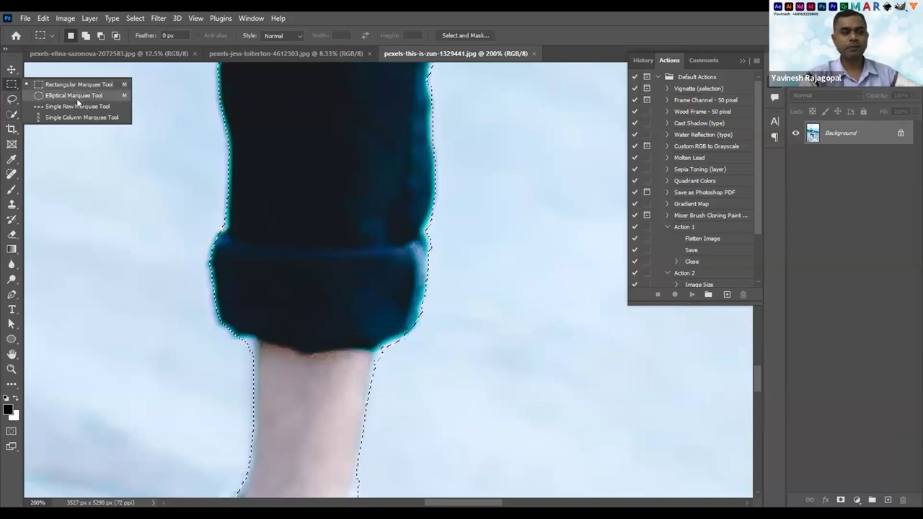
left_click(76, 106)
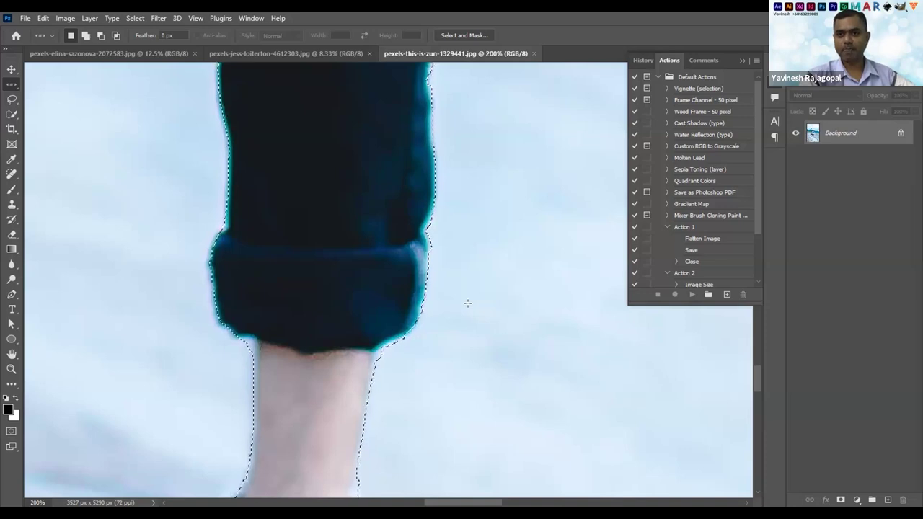
Pan down to centre the ankle and white shoe in view
scroll(338, 416, "down", 10)
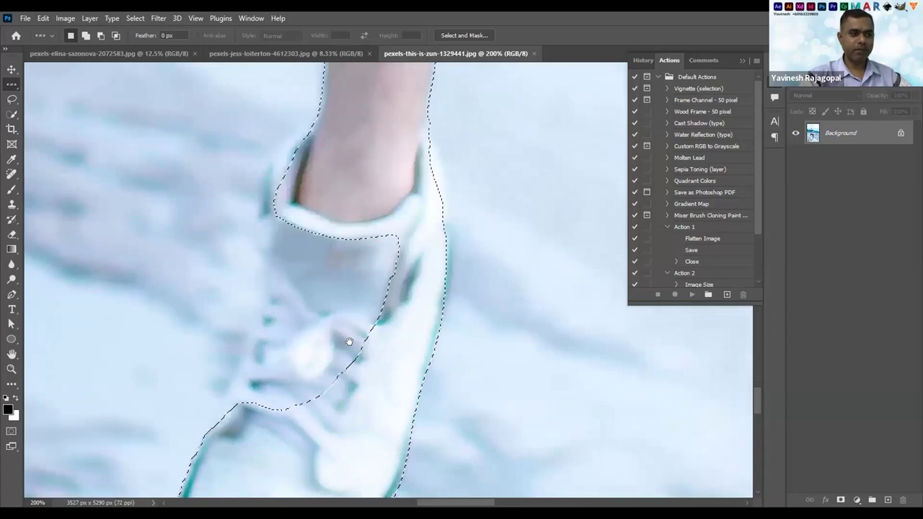
left_click_drag(349, 342, 394, 287)
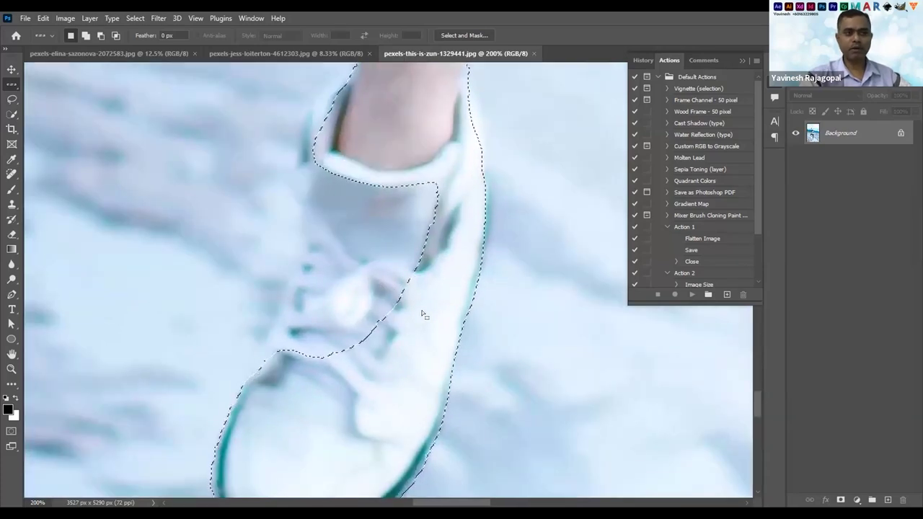
scroll(396, 350, "down", 4)
scroll(241, 315, "up", 4)
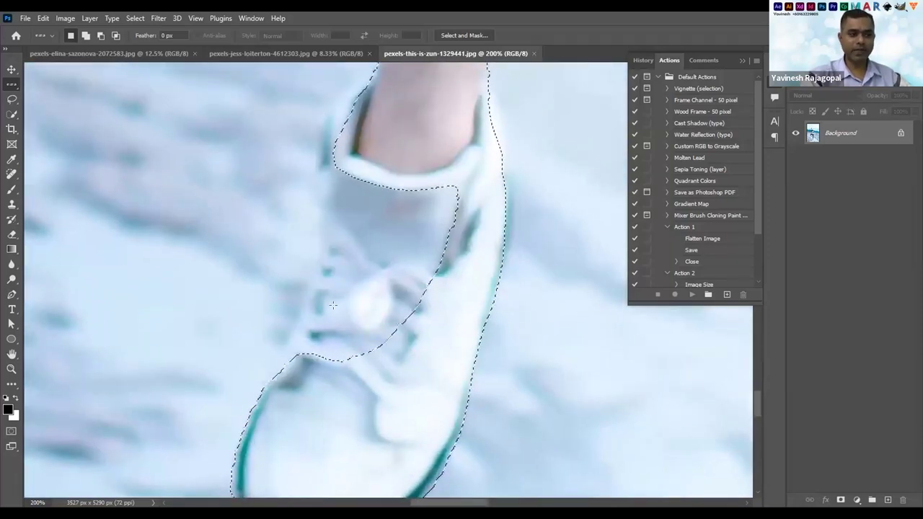
left_click_drag(394, 202, 370, 243)
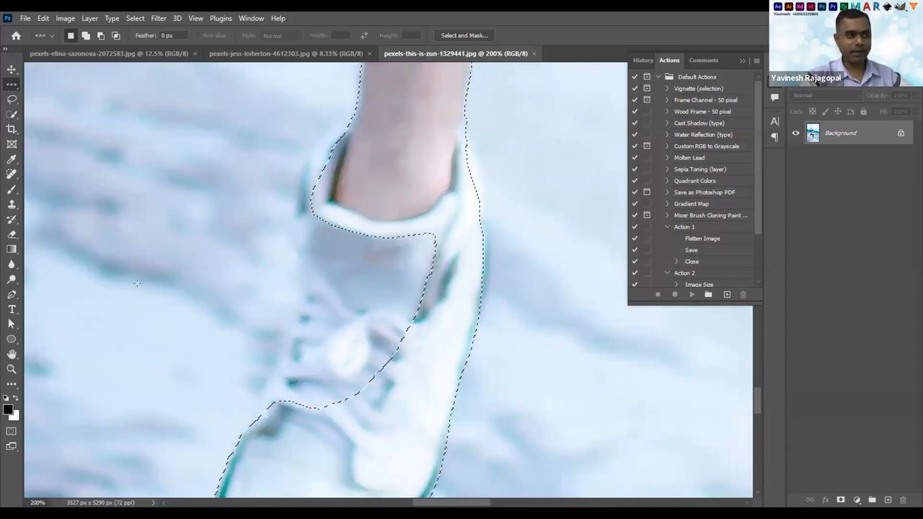
With Quick Selection, add the shoe, trim its left edge, and smooth the edge beside the laces
left_click(11, 113)
right_click(11, 113)
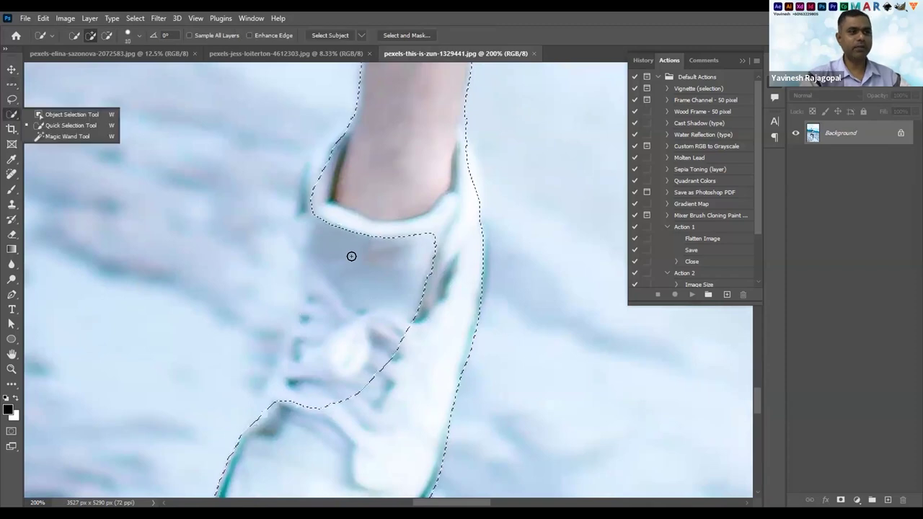
mouse_move(412, 313)
left_mouse_down()
mouse_move(351, 226)
mouse_move(319, 417)
mouse_move(398, 260)
mouse_move(424, 235)
mouse_move(366, 372)
mouse_move(342, 388)
mouse_move(306, 262)
mouse_move(323, 228)
mouse_move(311, 217)
mouse_move(282, 371)
mouse_move(258, 416)
left_mouse_up()
mouse_move(270, 356)
left_mouse_down()
mouse_move(262, 334)
mouse_move(267, 355)
mouse_move(296, 233)
left_mouse_up()
key("alt")
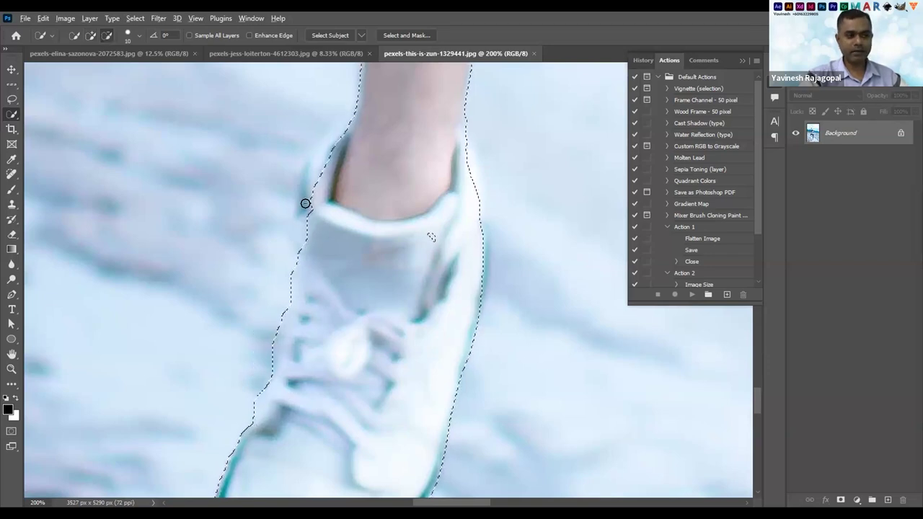
left_click_drag(279, 307, 245, 405)
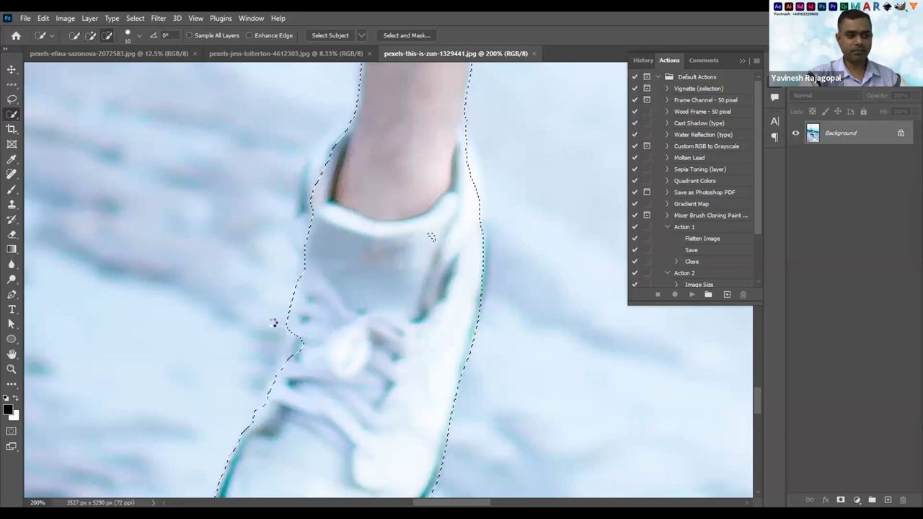
mouse_move(295, 346)
left_mouse_down()
mouse_move(272, 383)
mouse_move(286, 344)
left_mouse_up()
Pan up from the shoe to check the selection along the ankle, trouser leg and sleeve
left_click_drag(380, 237, 416, 116)
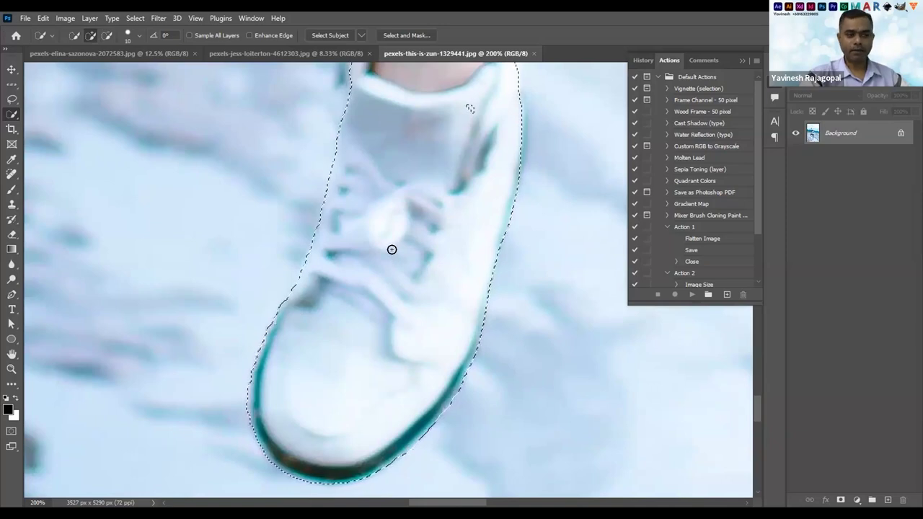
scroll(387, 231, "up", 3)
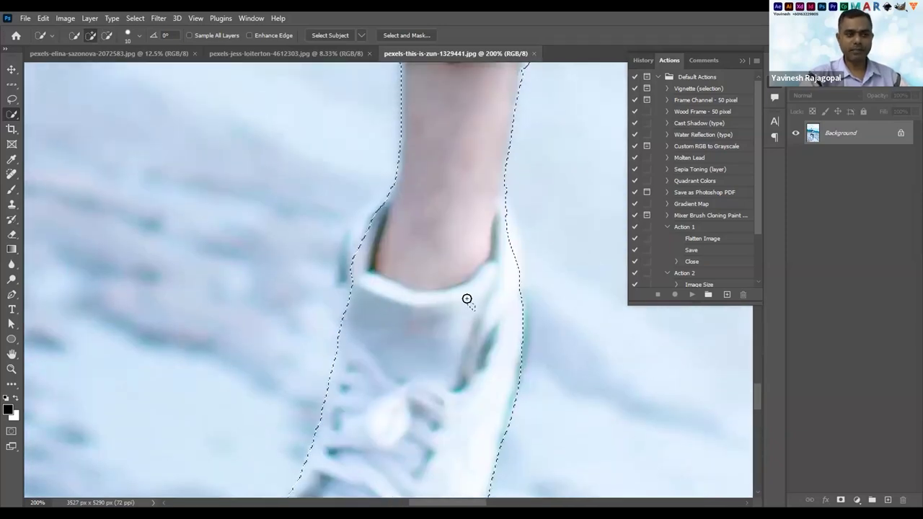
scroll(459, 296, "up", 5)
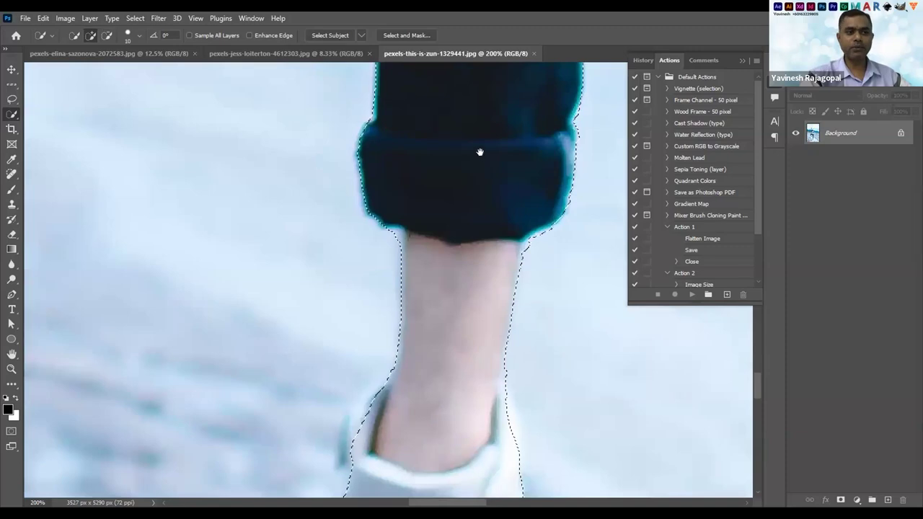
scroll(391, 195, "up", 10)
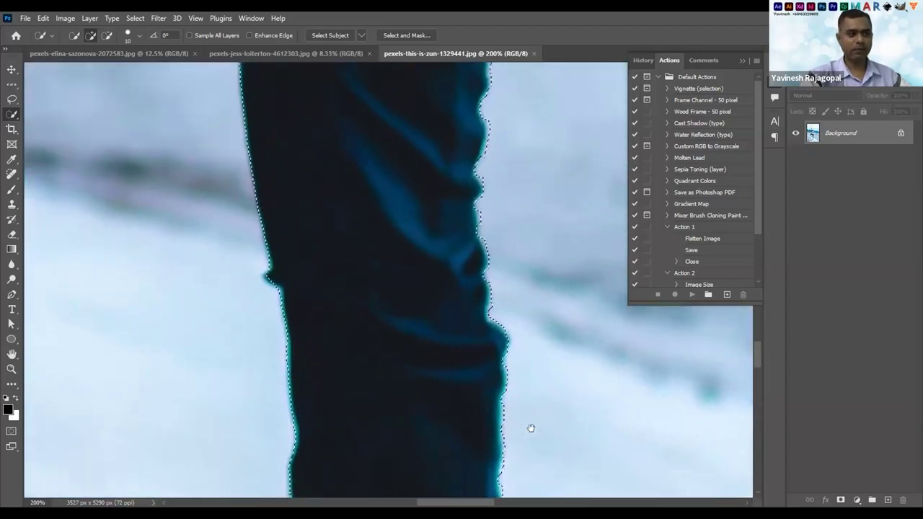
scroll(395, 248, "up", 5)
scroll(425, 454, "up", 3)
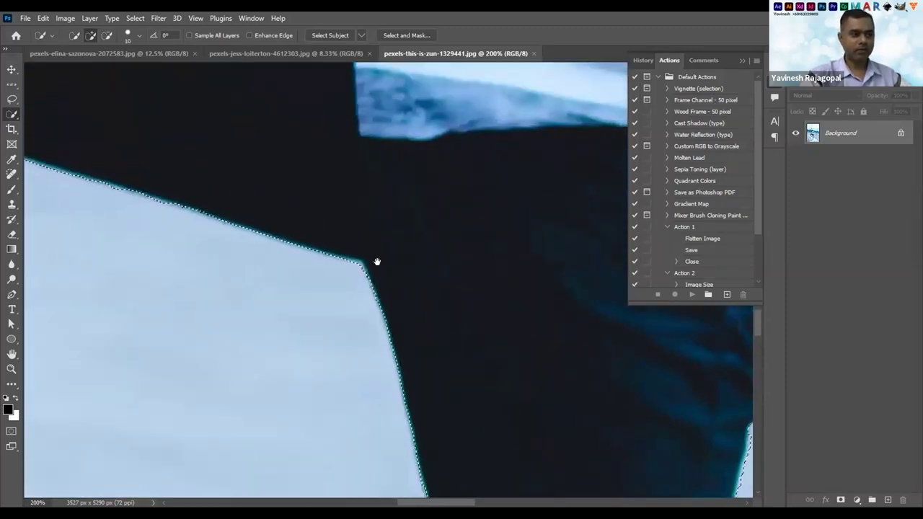
scroll(292, 244, "up", 5)
left_click_drag(291, 244, 342, 267)
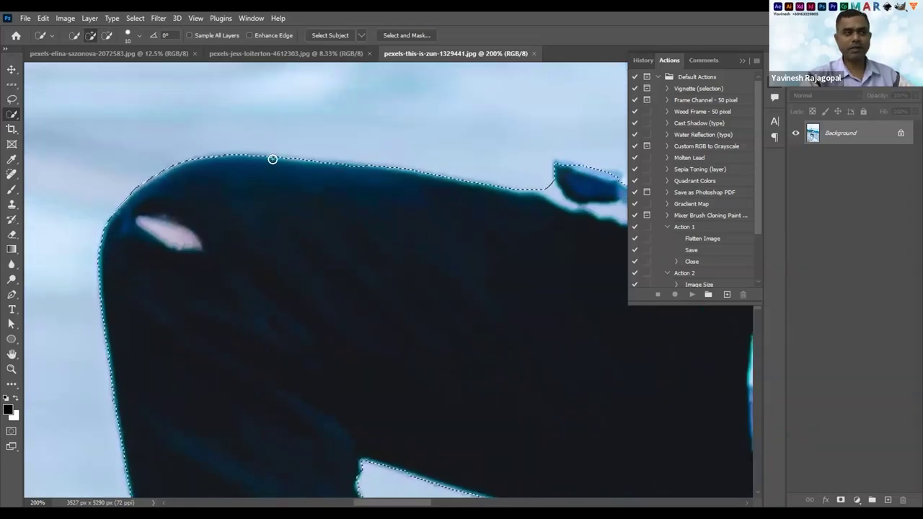
left_click(132, 17)
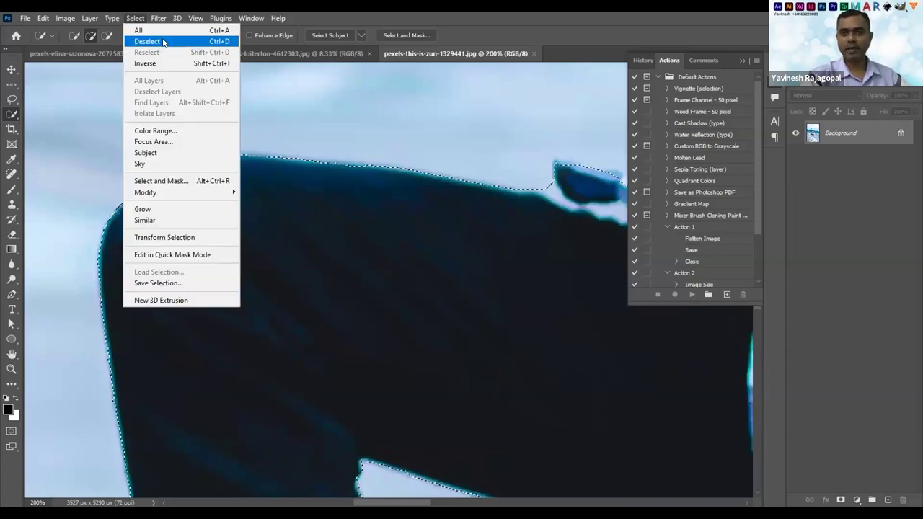
Deselect, then pick the Pen Tool with its mode set to Path
left_click(163, 42)
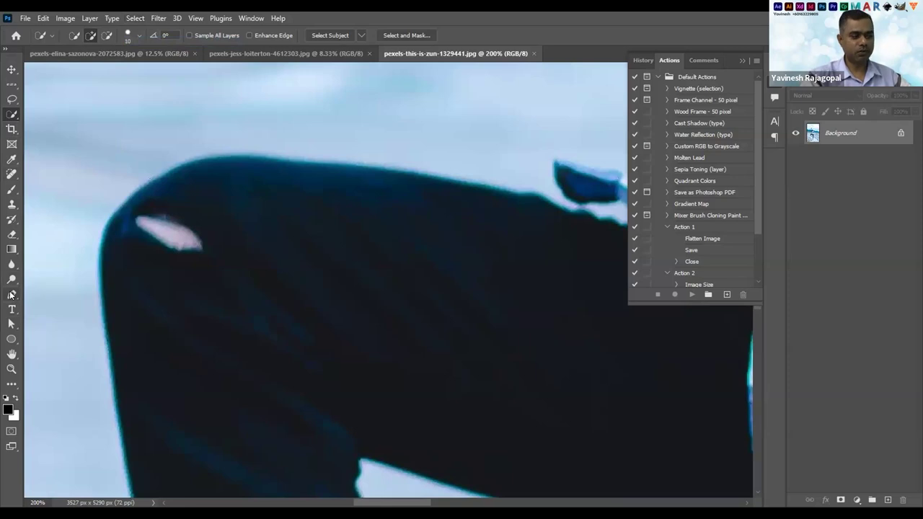
left_click(11, 294)
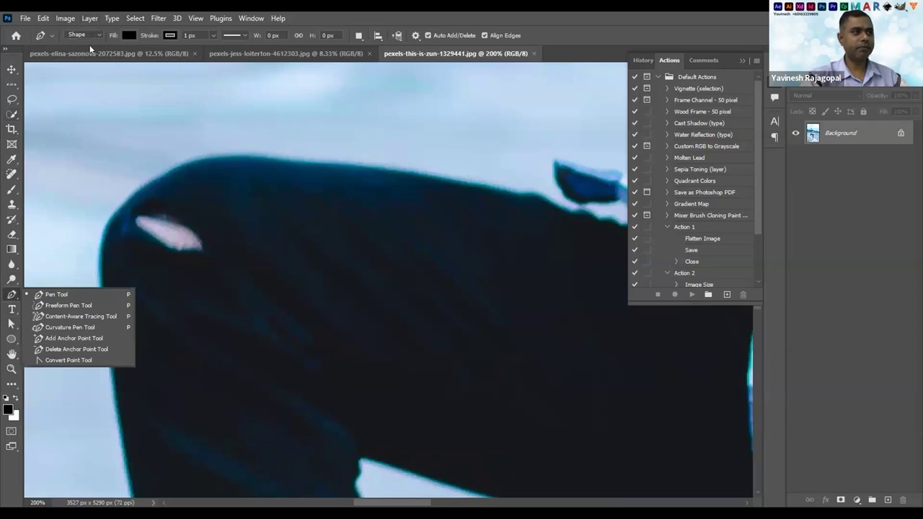
left_click(85, 35)
left_click(79, 52)
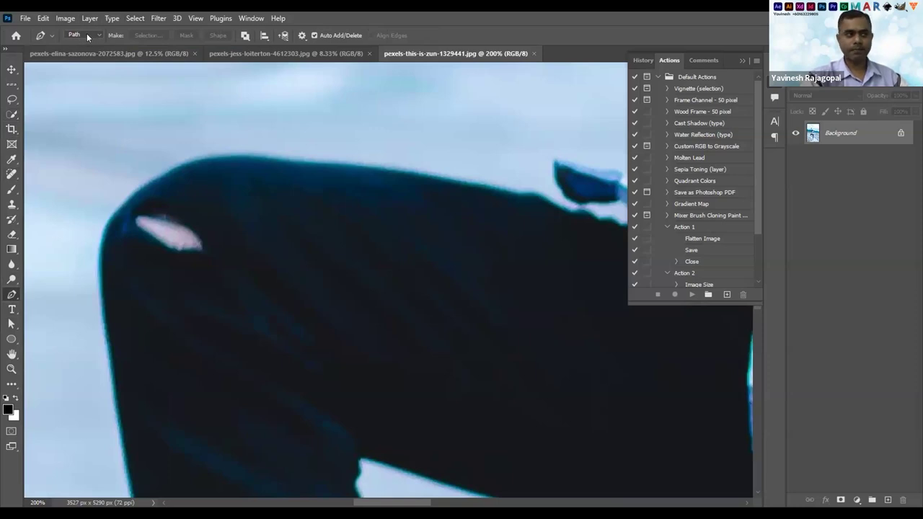
Hide the panels with Tab, zoom in on the collar area, then restore the panels
key("Tab")
left_click_drag(606, 219, 392, 268)
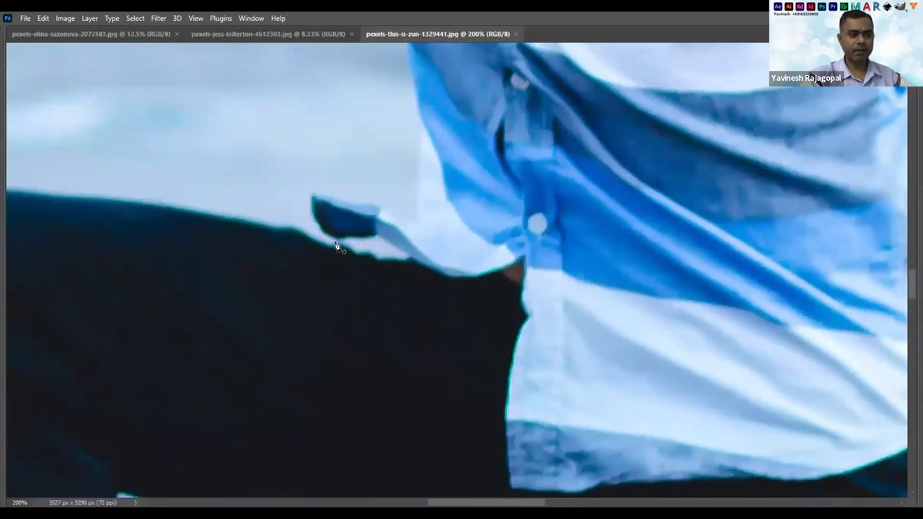
left_click_drag(197, 111, 462, 272)
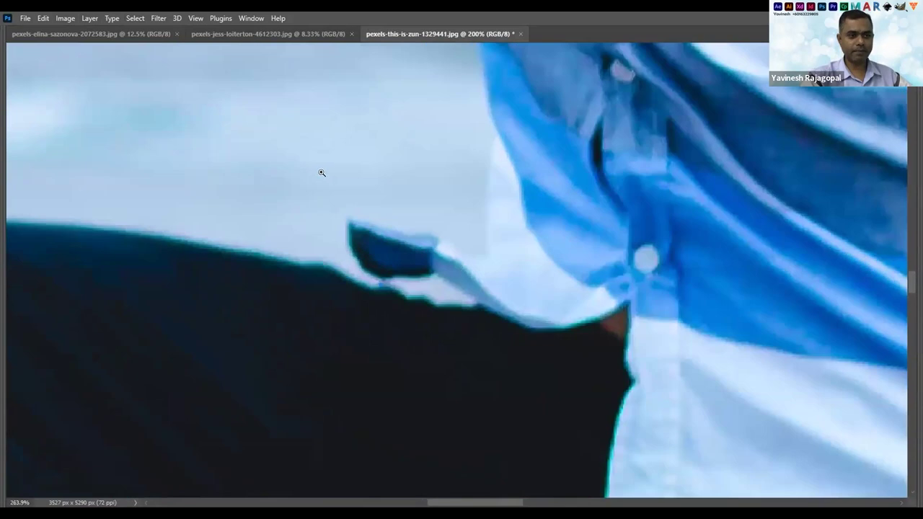
left_click_drag(409, 210, 8, 298)
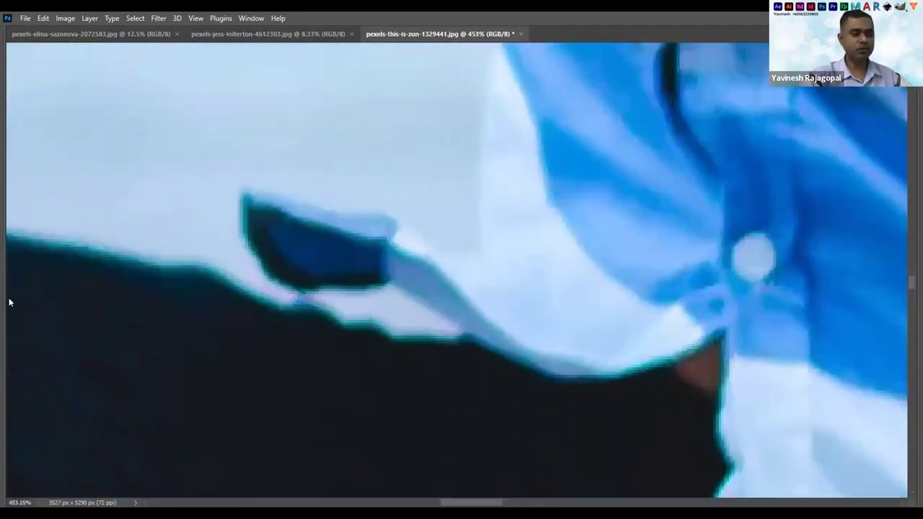
key("Tab")
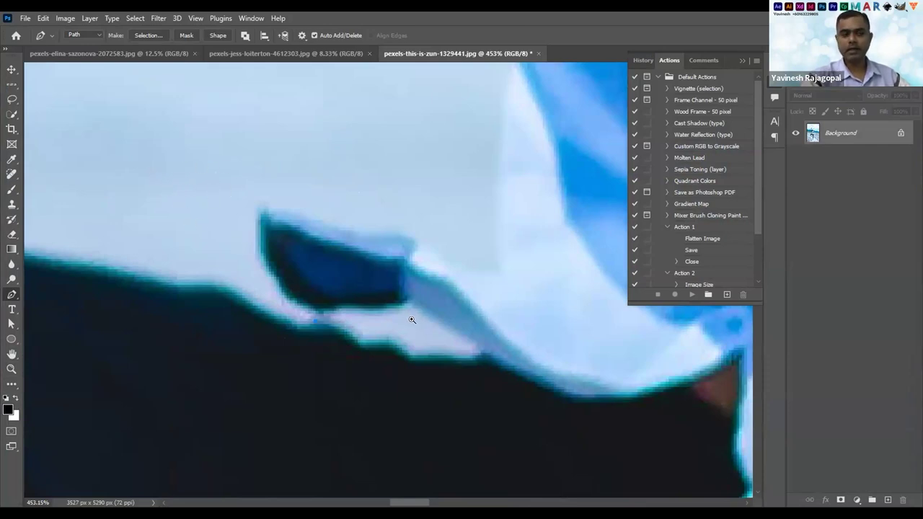
mouse_move(347, 282)
left_mouse_down()
mouse_move(322, 264)
mouse_move(351, 293)
mouse_move(322, 276)
mouse_move(354, 278)
left_mouse_up()
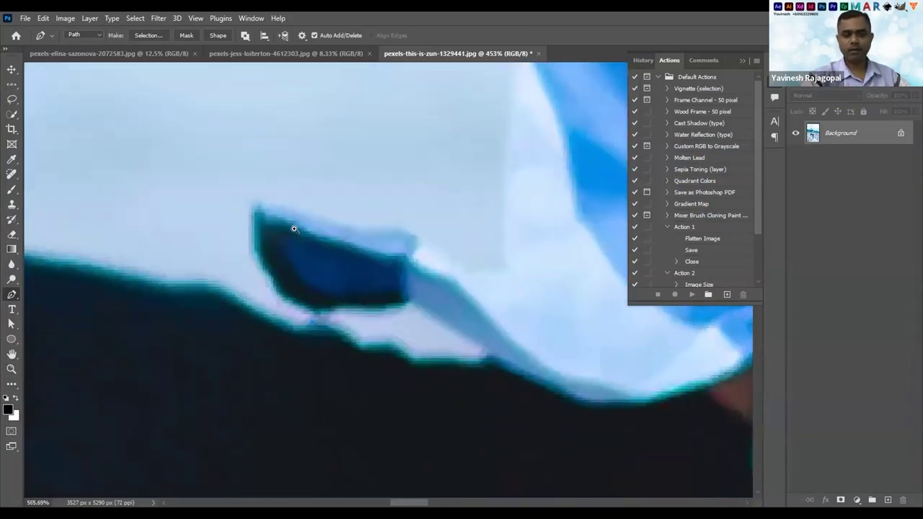
left_click_drag(295, 226, 327, 321)
scroll(328, 320, "up", 5)
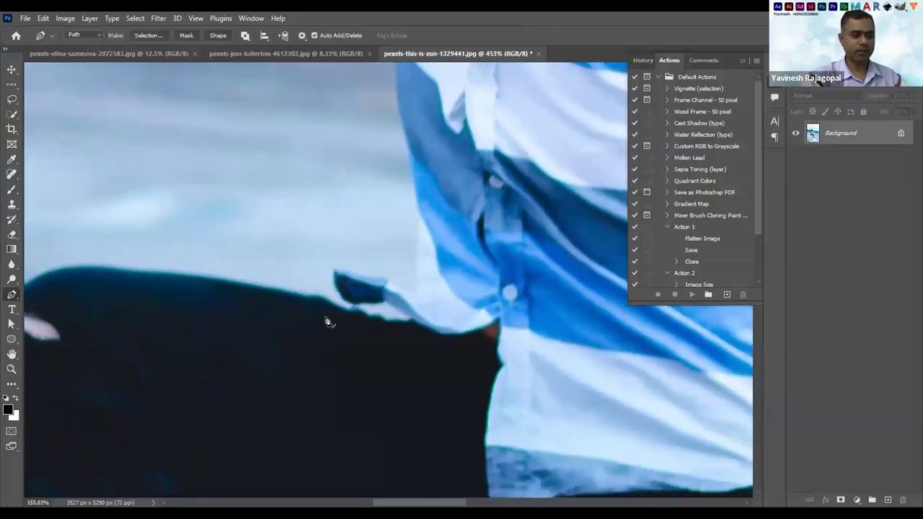
Start the Pen path on the collar edge, anchoring up, across its top, to its right tip
left_click(327, 312)
left_click(308, 298)
left_click(300, 286)
left_click(288, 257)
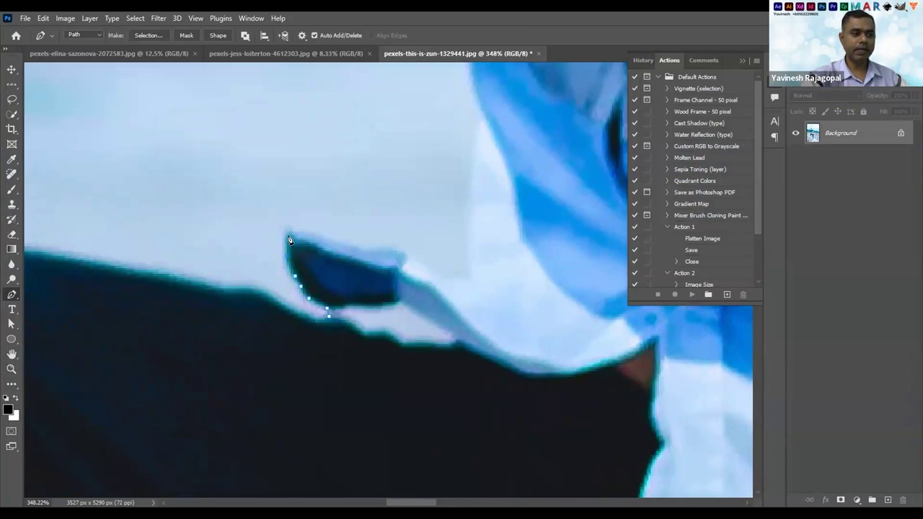
left_click(323, 238)
left_click(347, 243)
left_click(365, 248)
left_click(408, 256)
left_click(403, 267)
Curve the path where the collar meets the shirt and extend it up the shirt edge
left_click_drag(447, 274, 324, 305)
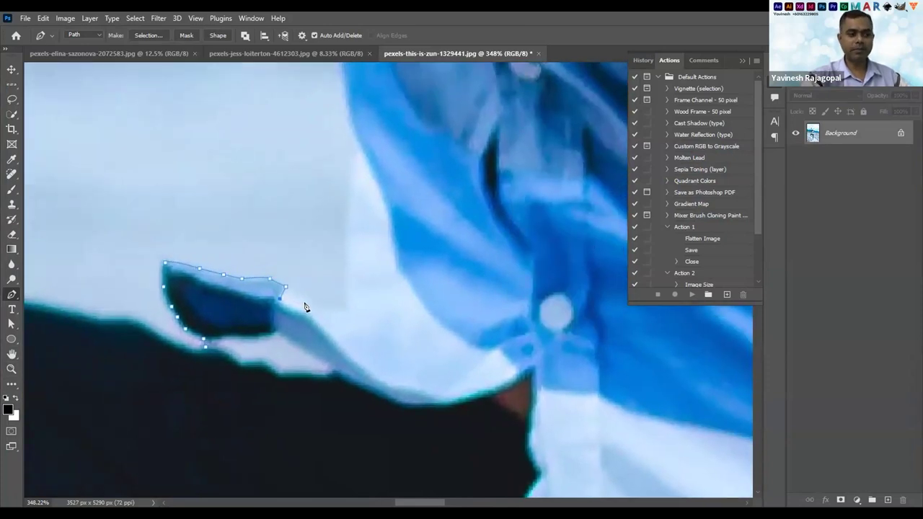
left_click_drag(346, 314, 350, 311)
left_click_drag(346, 224, 349, 215)
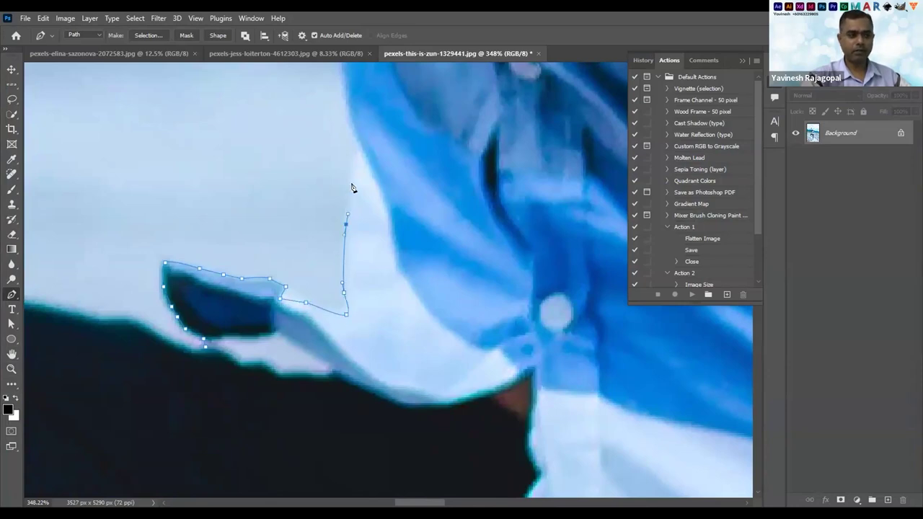
left_click_drag(353, 168, 357, 156)
scroll(382, 289, "up", 5)
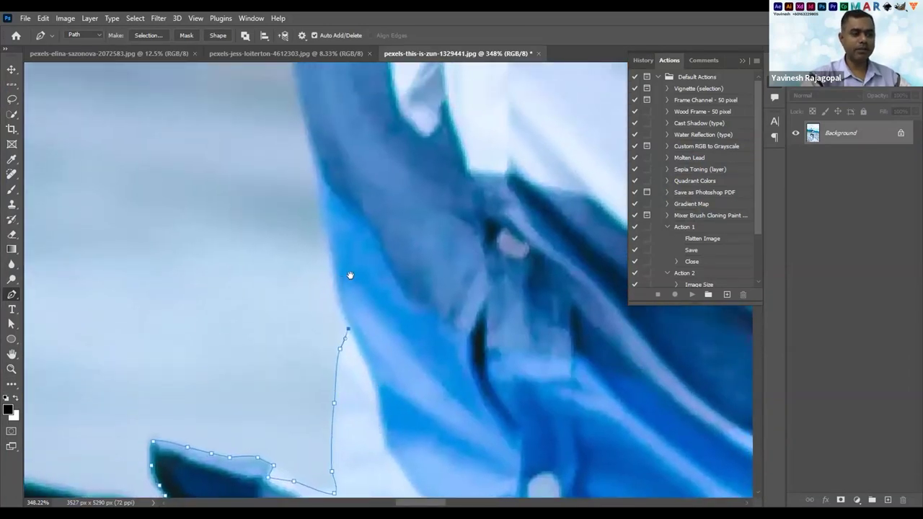
left_click_drag(346, 248, 349, 288)
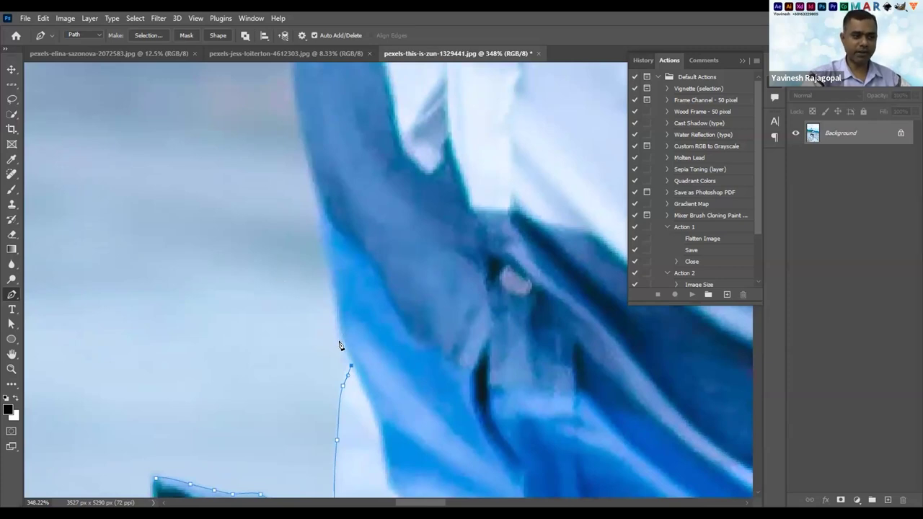
Continue anchors up the blue shirt's left edge to near its top
left_click(331, 293)
scroll(342, 299, "up", 3)
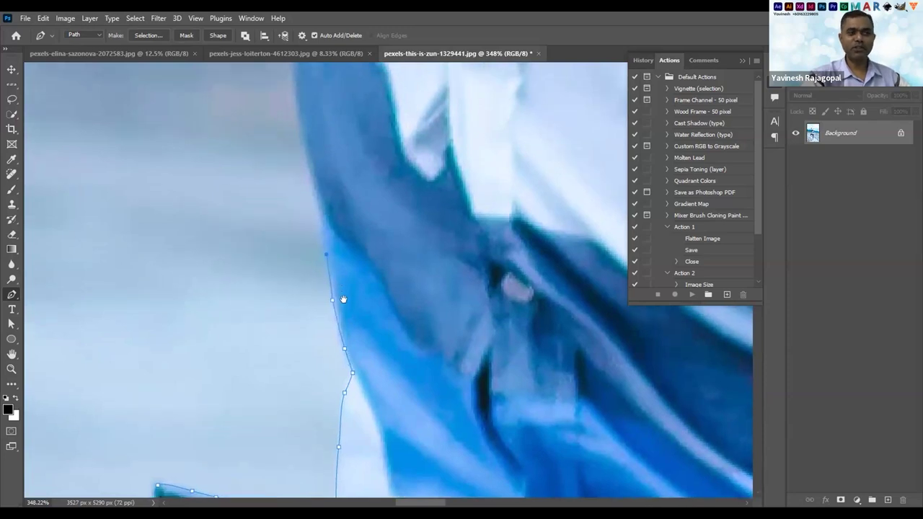
left_click(315, 274)
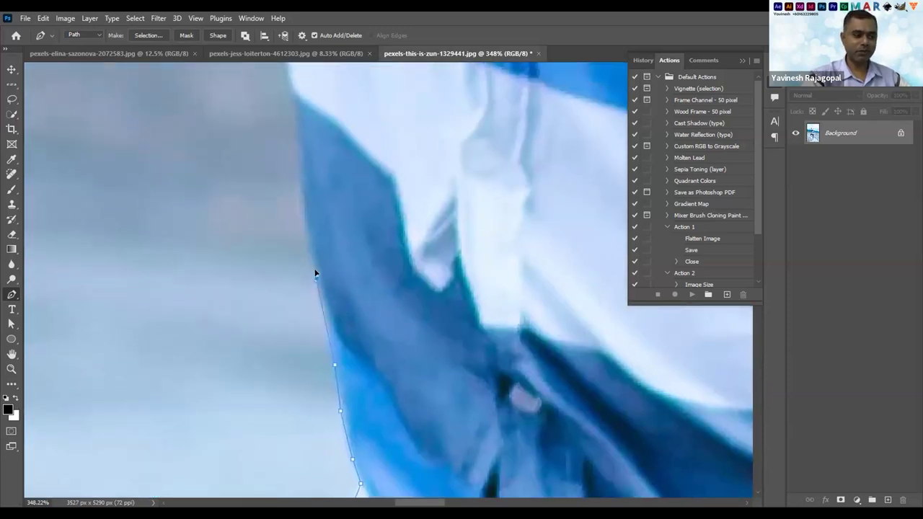
left_click_drag(309, 250, 309, 354)
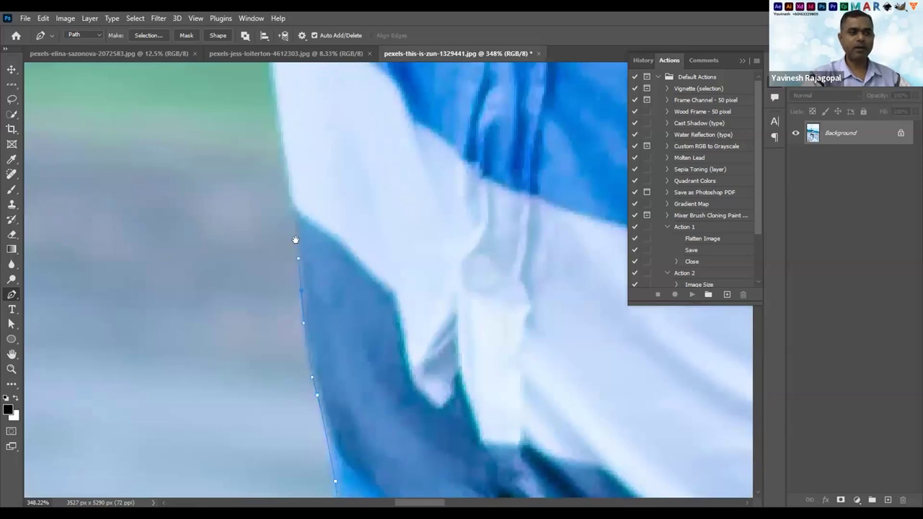
left_click_drag(295, 240, 303, 351)
left_click(296, 289)
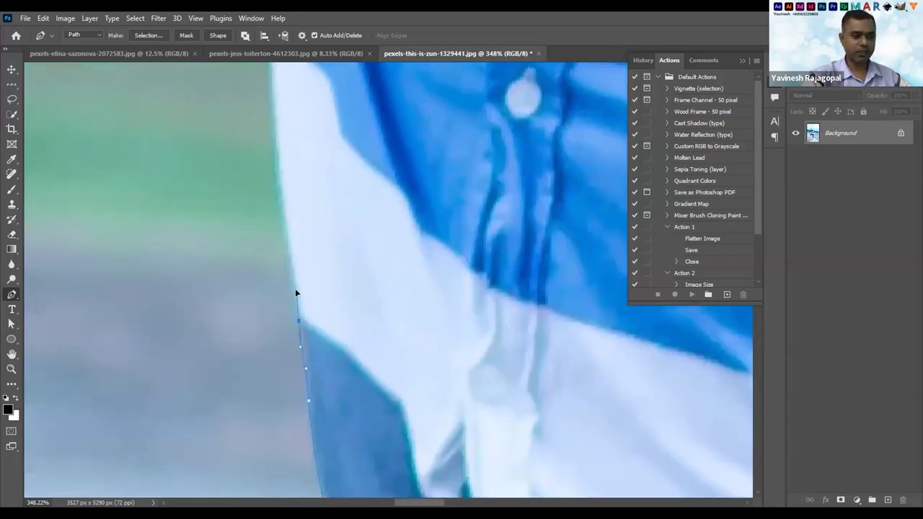
left_click_drag(285, 209, 306, 388)
left_click_drag(299, 337, 296, 303)
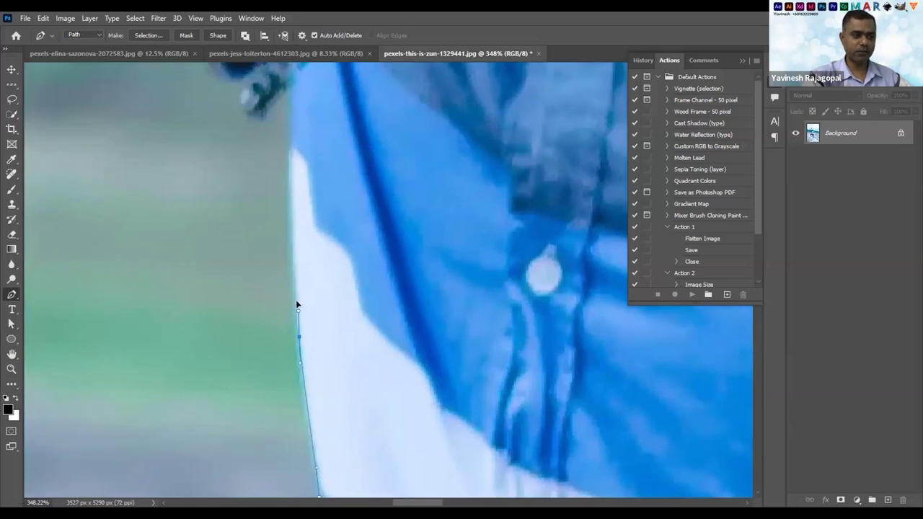
left_click(293, 279)
scroll(291, 318, "up", 5)
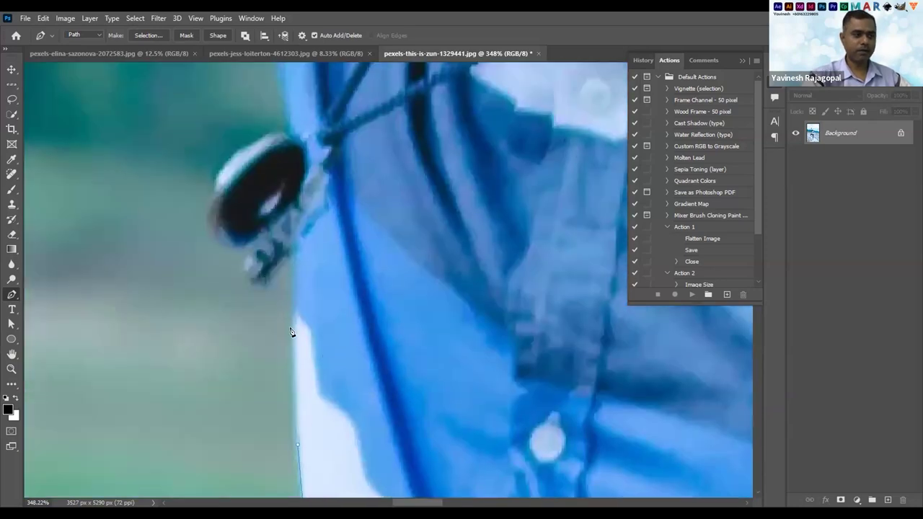
left_click_drag(291, 315, 290, 283)
left_click(292, 259)
left_click_drag(354, 377, 389, 416)
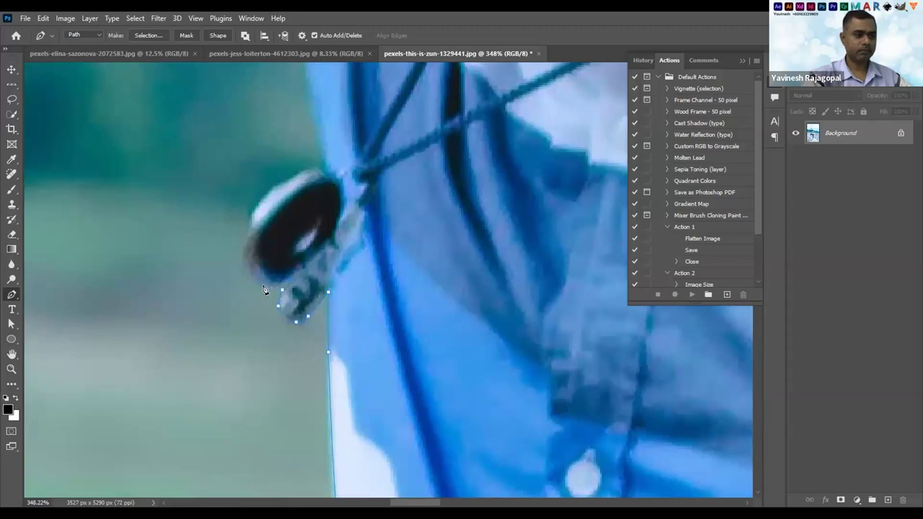
Trace the cord toggle's left edge to its top and extend toward the sleeve
left_click(238, 248)
left_click(249, 215)
left_click(268, 193)
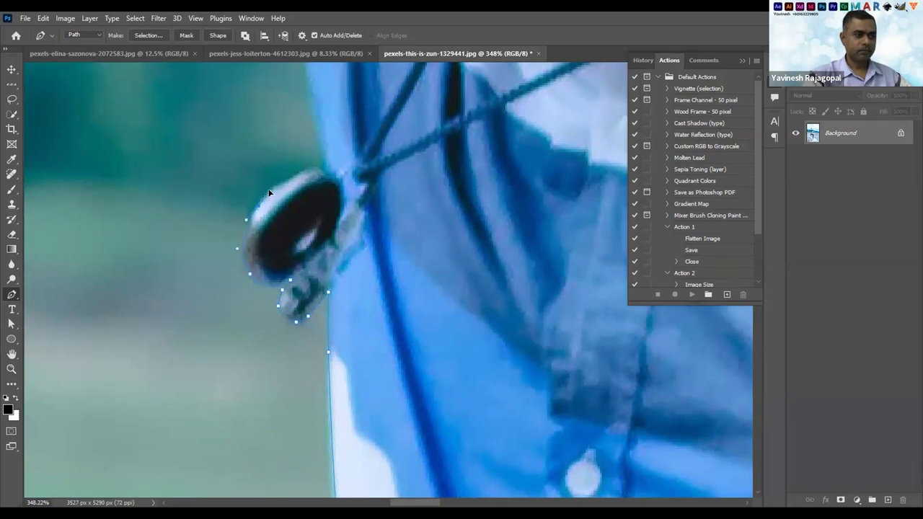
scroll(267, 196, "up", 5)
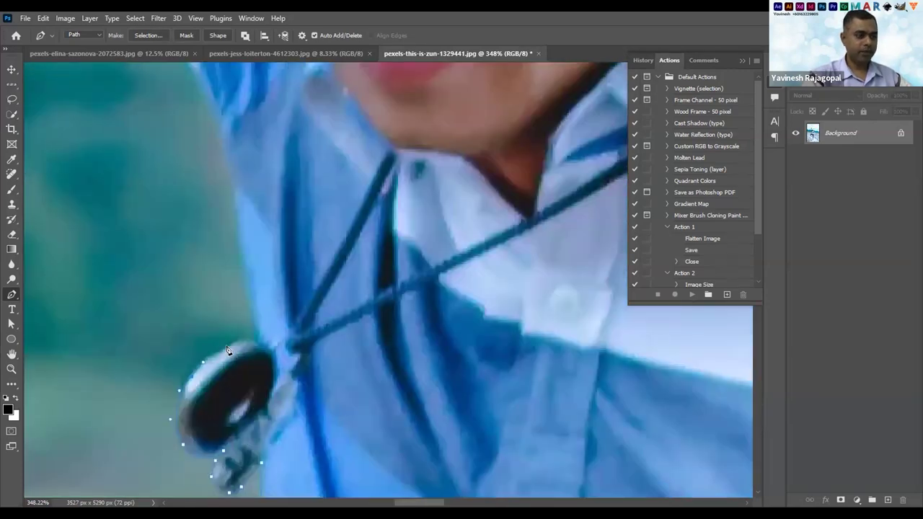
left_click(236, 339)
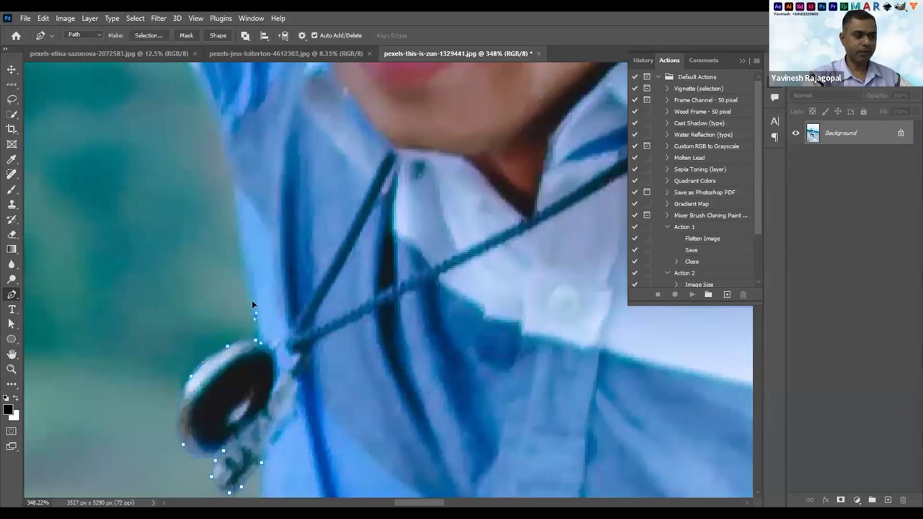
Place anchors along the sleeve edge beside the face, eyes and hair
left_click_drag(284, 303, 288, 377)
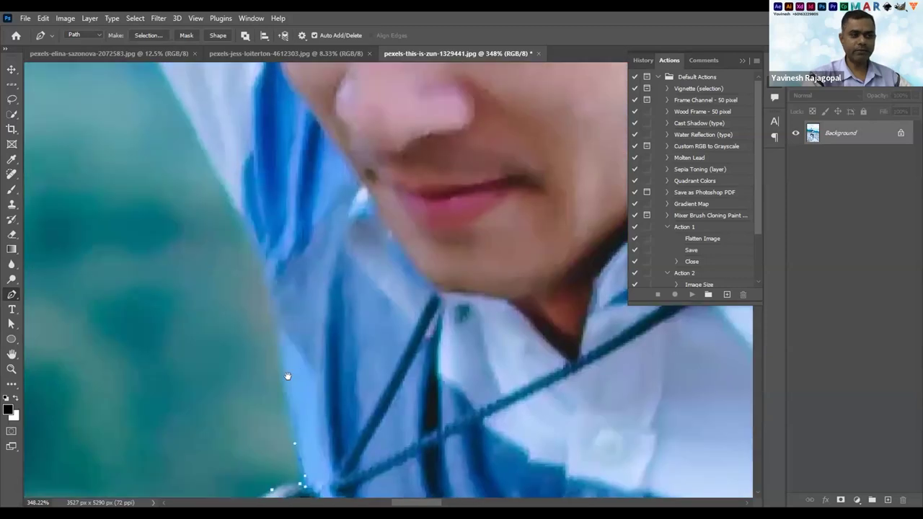
left_click(278, 347)
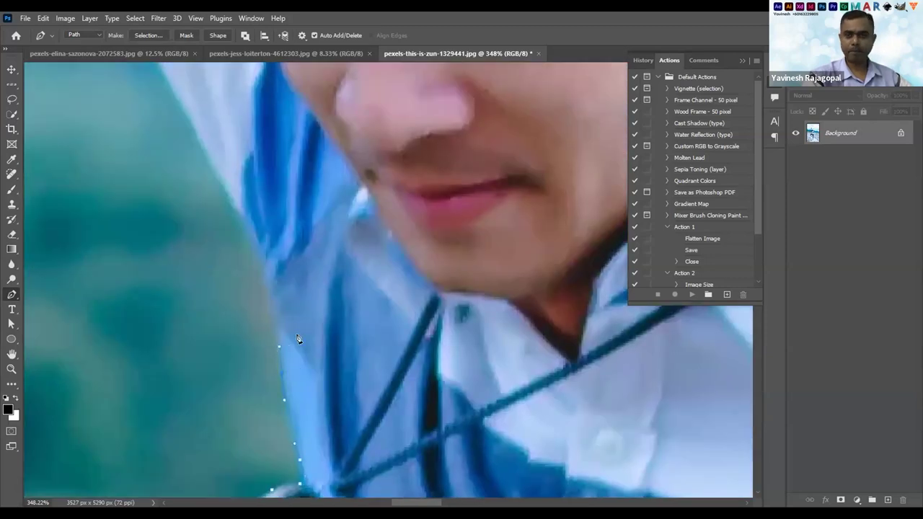
left_click(252, 250)
left_click_drag(249, 211, 389, 388)
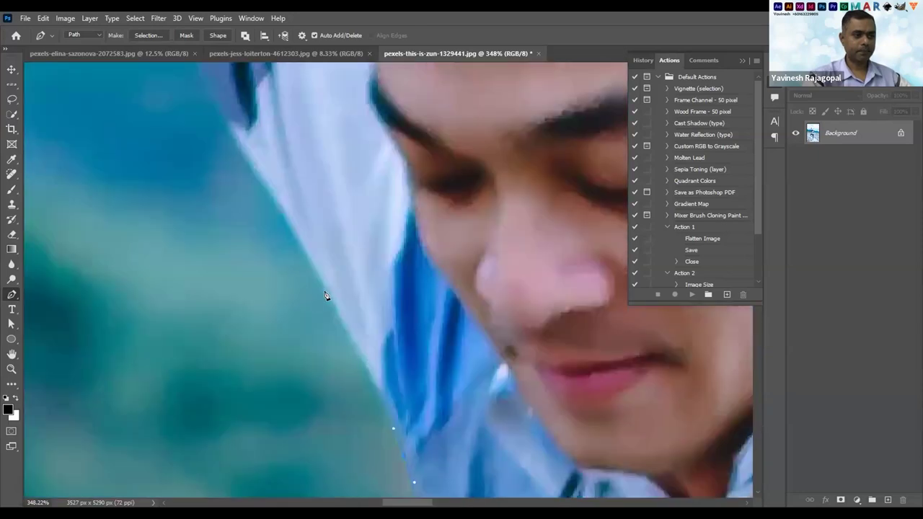
left_click(301, 247)
left_click_drag(253, 170, 373, 332)
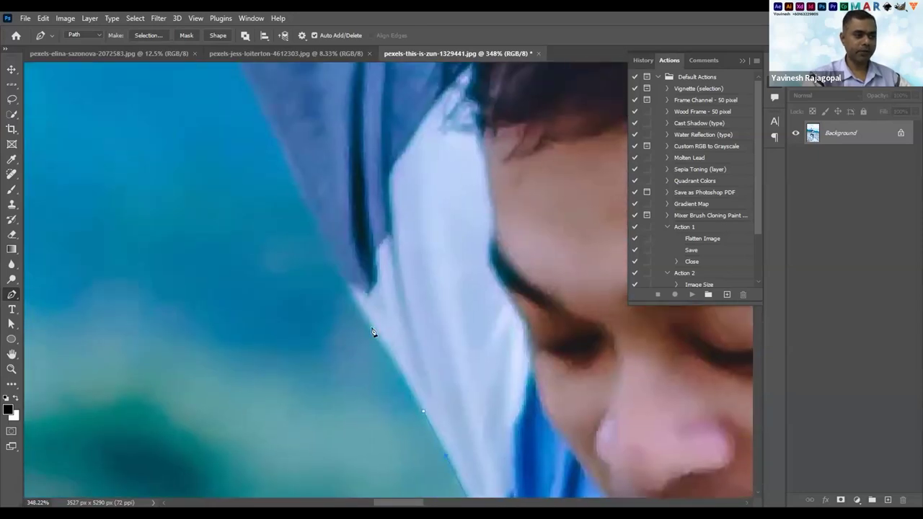
left_click(334, 253)
Continue anchors up the upper sleeve edge to the cuff
left_click_drag(324, 198, 416, 308)
left_click_drag(361, 179, 414, 309)
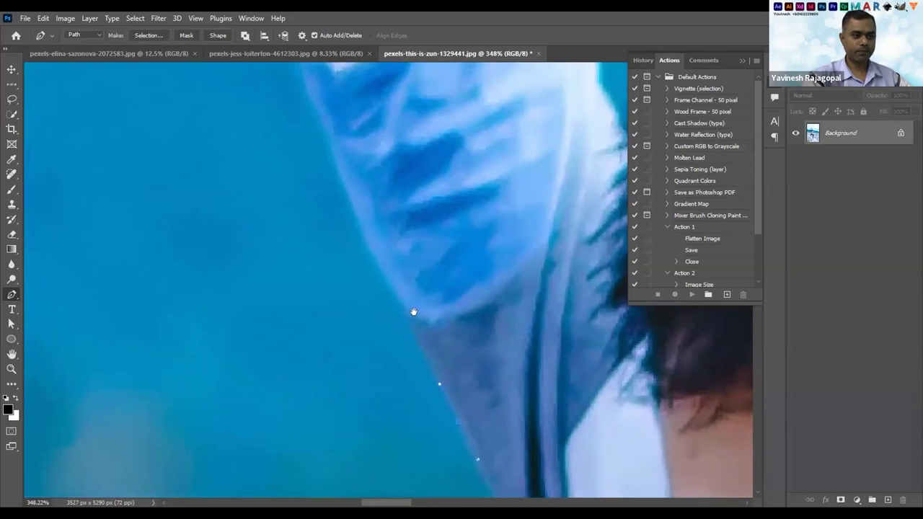
left_click(374, 278)
scroll(389, 394, "up", 5)
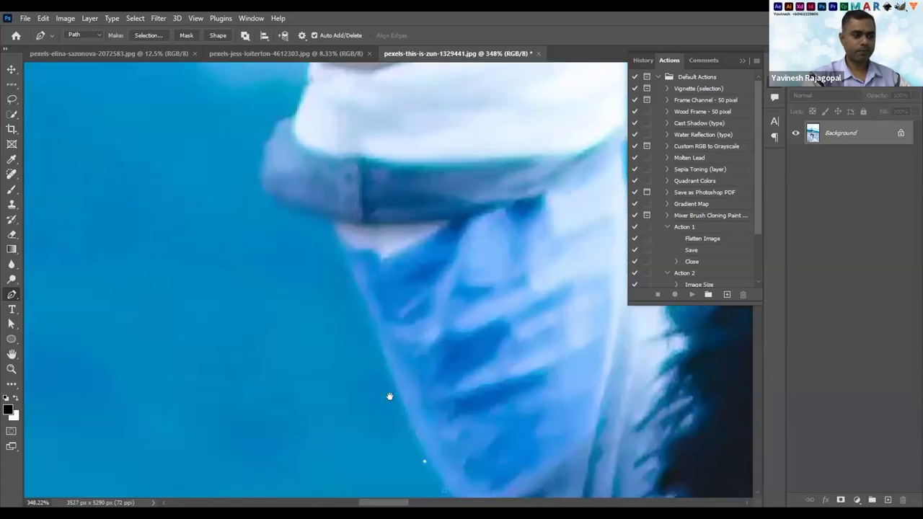
left_click(363, 298)
left_click(349, 259)
left_click(336, 231)
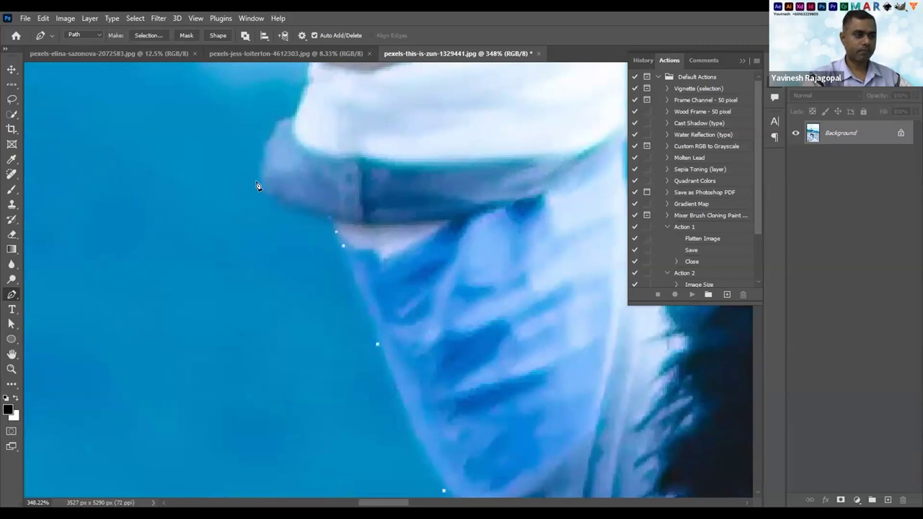
left_click(256, 154)
scroll(256, 154, "up", 3)
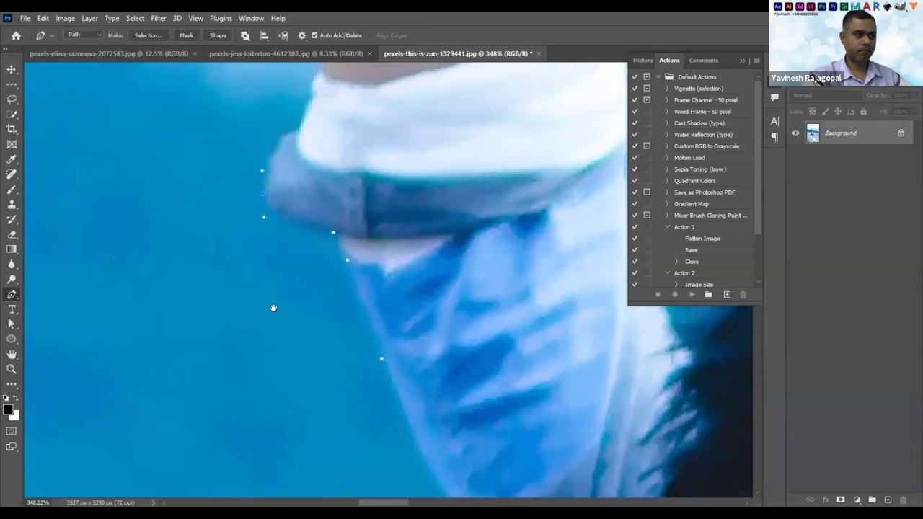
Trace curved Pen anchors up the cuff's edge onto the forearm
left_click_drag(281, 296, 306, 262)
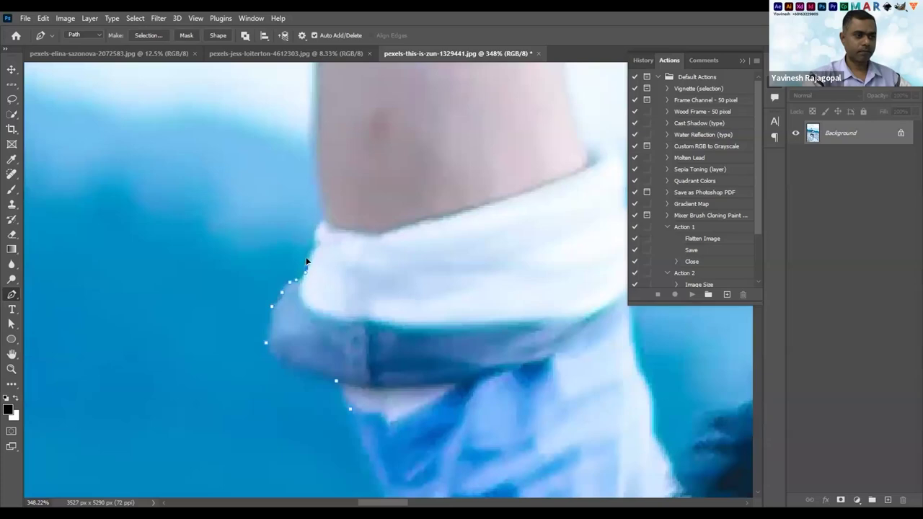
scroll(282, 333, "up", 3)
left_click_drag(292, 334, 292, 311)
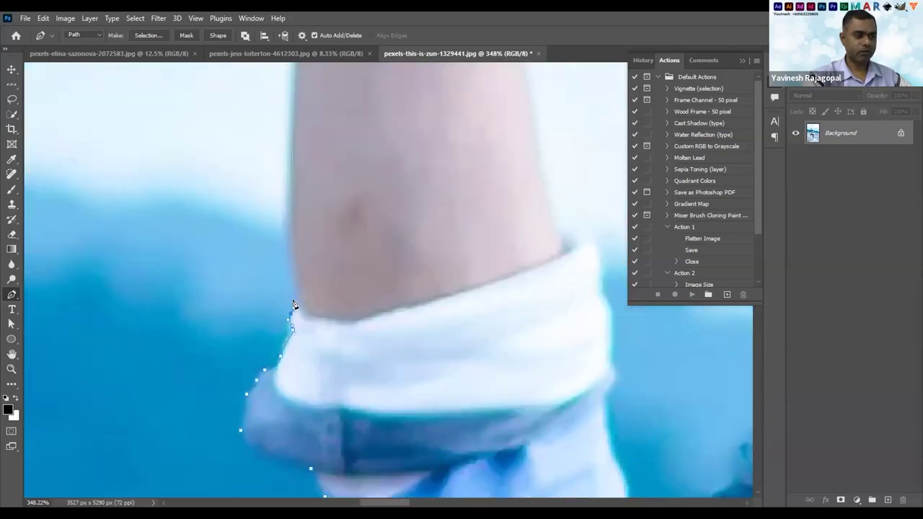
scroll(293, 304, "up", 4)
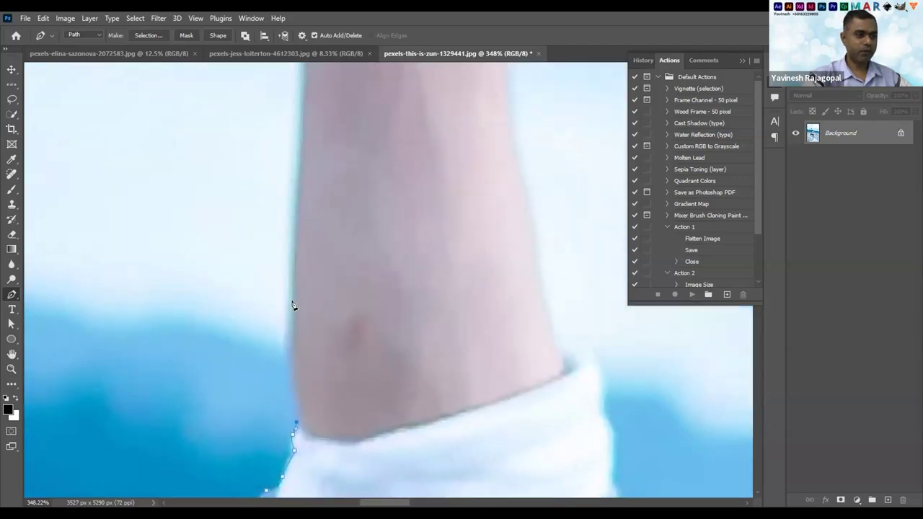
left_click_drag(290, 306, 290, 246)
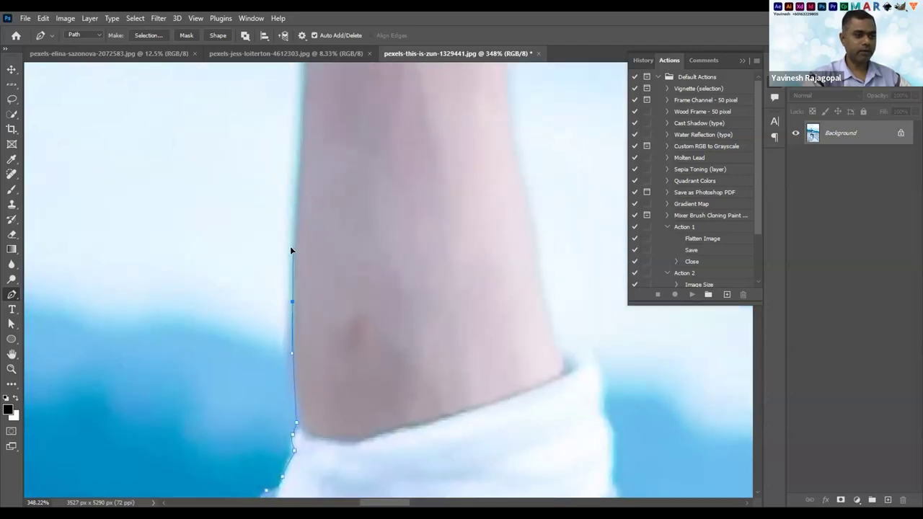
Continue curved anchors up the forearm's left edge past the wrist to the fist
left_click_drag(306, 122, 305, 334)
left_click(304, 276)
left_click_drag(303, 266, 308, 225)
left_click_drag(322, 326, 323, 434)
left_click_drag(315, 261, 335, 338)
left_click_drag(316, 287, 292, 240)
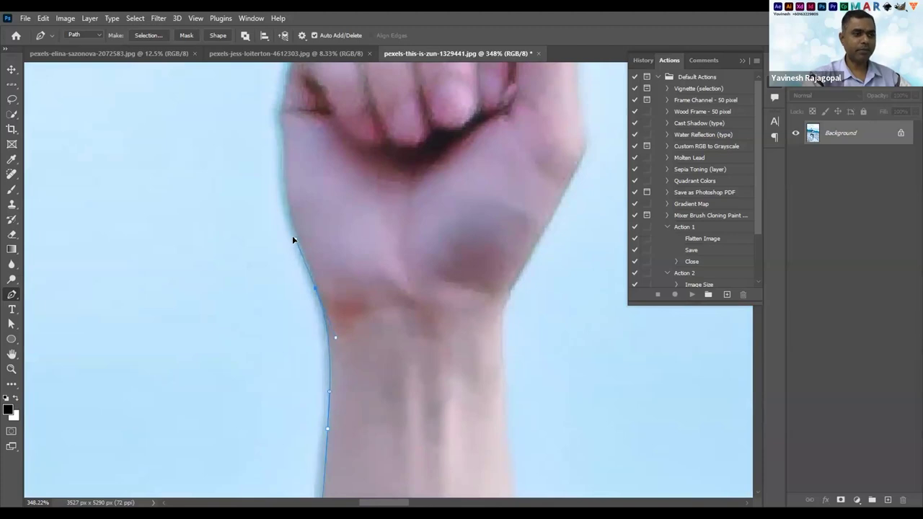
left_click_drag(318, 188, 292, 239)
Add anchors up the side of the hand, adjusting the curve along its edge
left_click(292, 220)
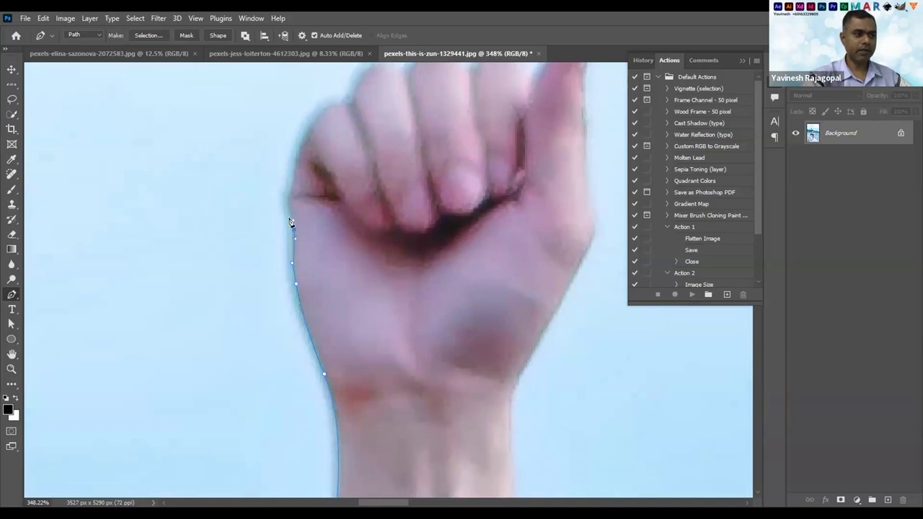
left_click_drag(307, 184, 291, 280)
left_click(283, 239)
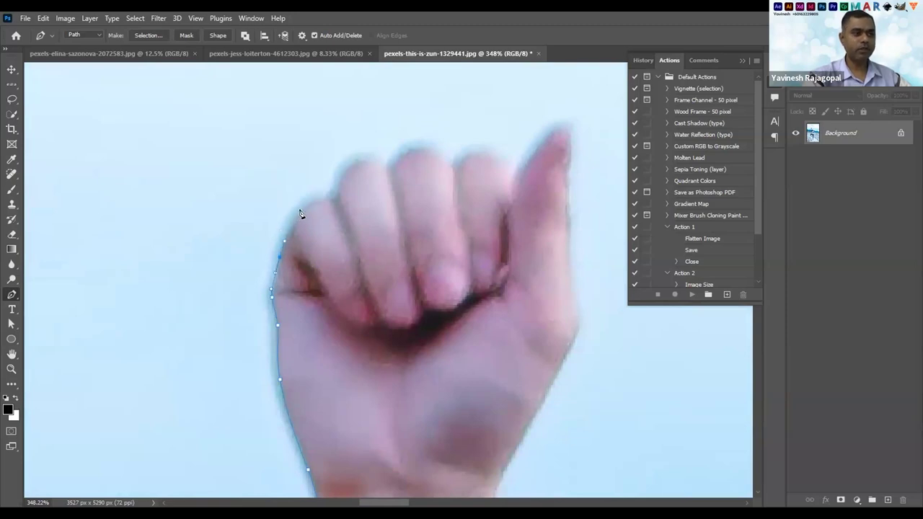
left_click_drag(307, 203, 313, 201)
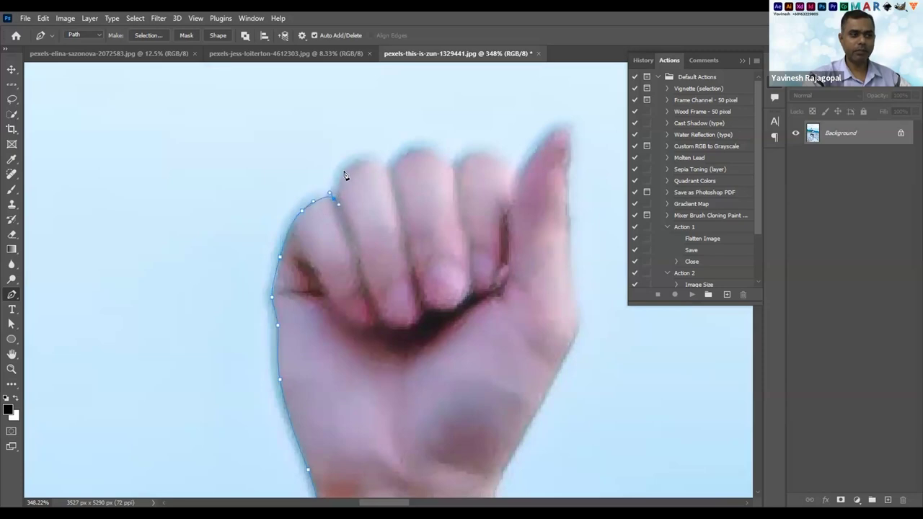
Zoom in and place anchors around the first fingertip and along that finger's top
left_click_drag(264, 127, 391, 210)
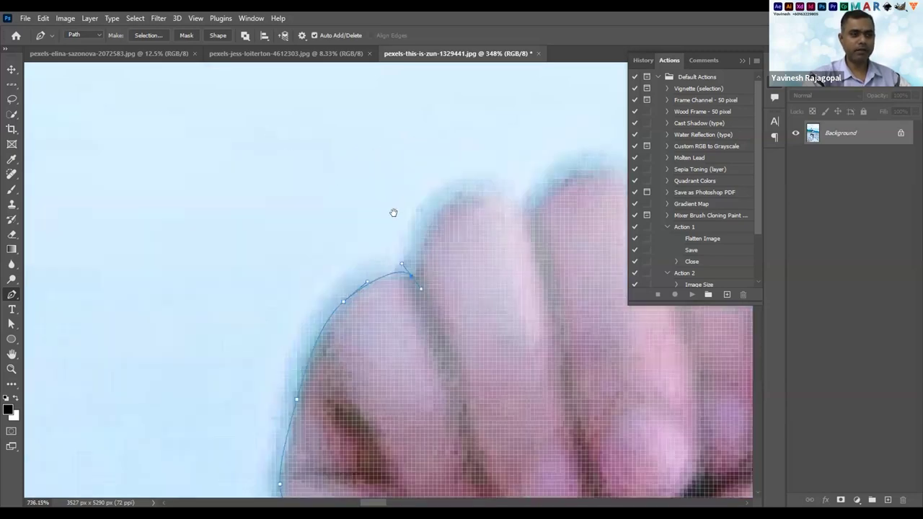
left_click_drag(331, 265, 336, 268)
scroll(344, 231, "down", 3)
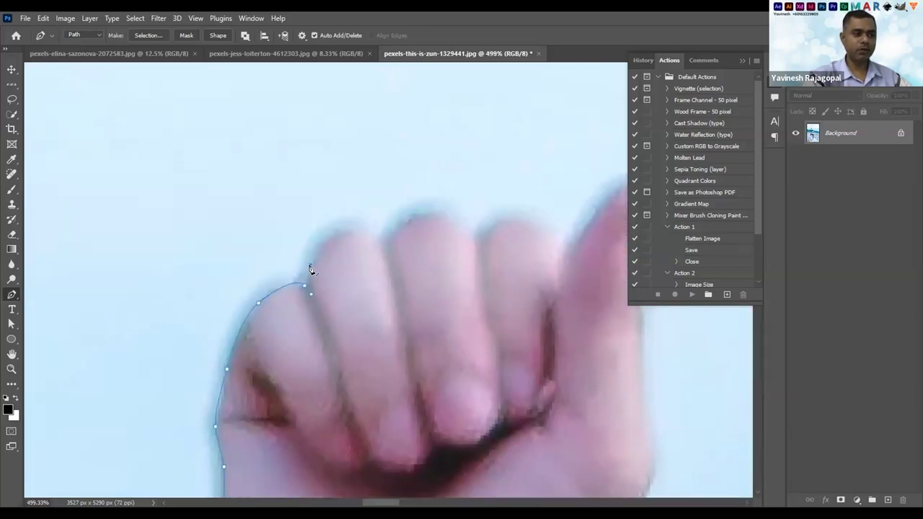
left_click(310, 266)
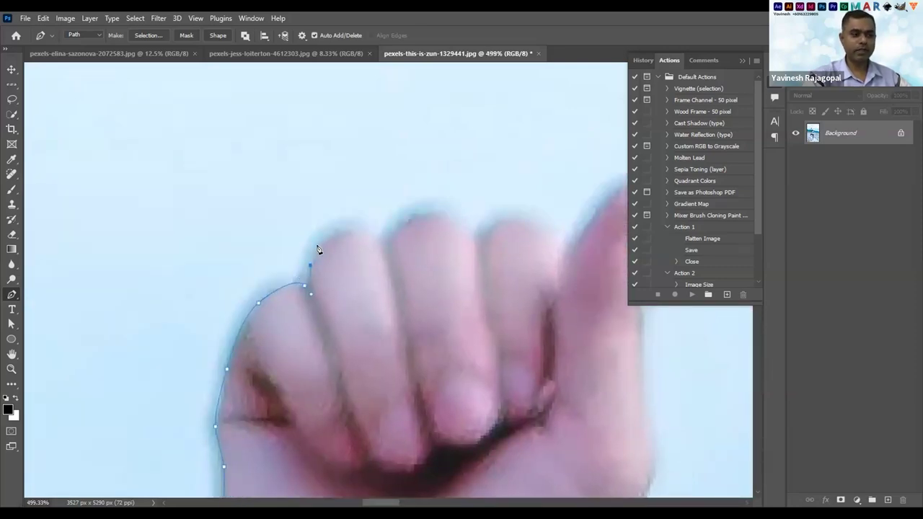
left_click(318, 248)
left_click(336, 234)
left_click(354, 231)
left_click(368, 231)
left_click(382, 234)
left_click(389, 240)
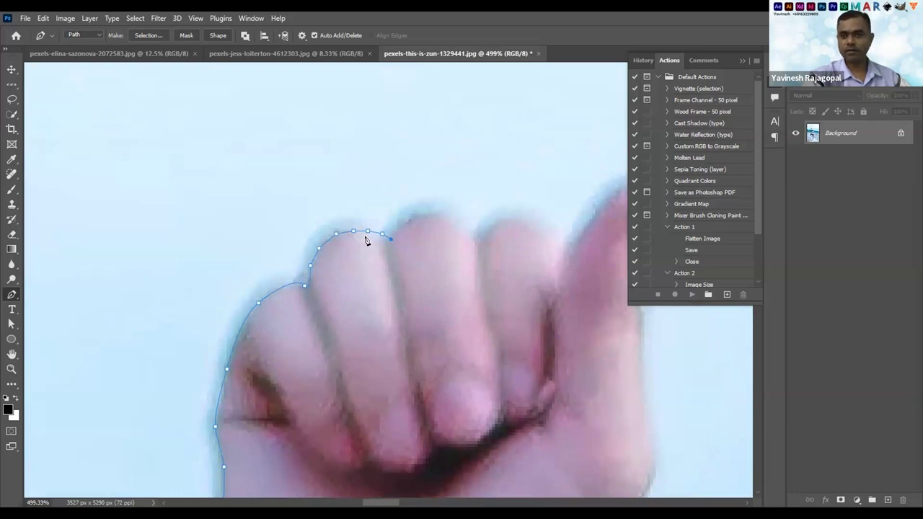
Curve the path over the top of the second finger
left_click_drag(400, 226, 296, 265)
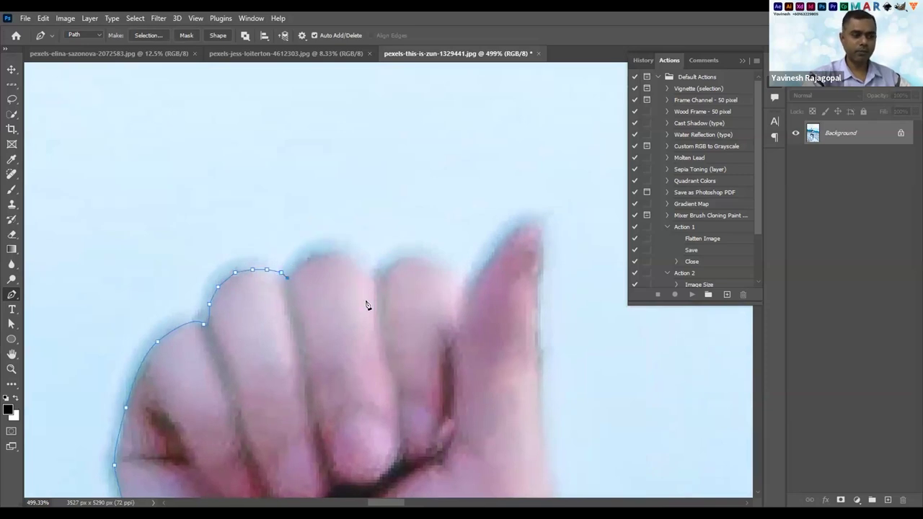
left_click(329, 252)
left_click_drag(336, 250, 360, 252)
left_click(379, 275)
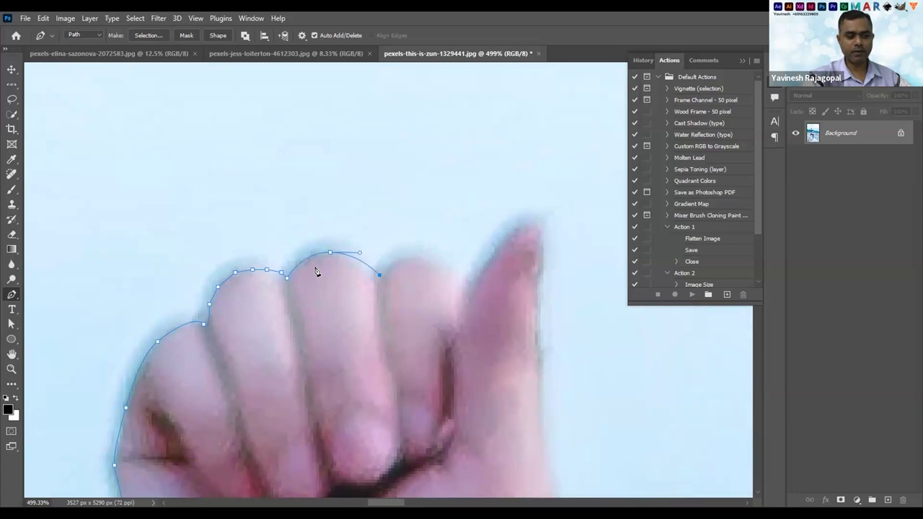
Anchor the base of the thumb and curve the path up to its tip
scroll(253, 227, "right", 5)
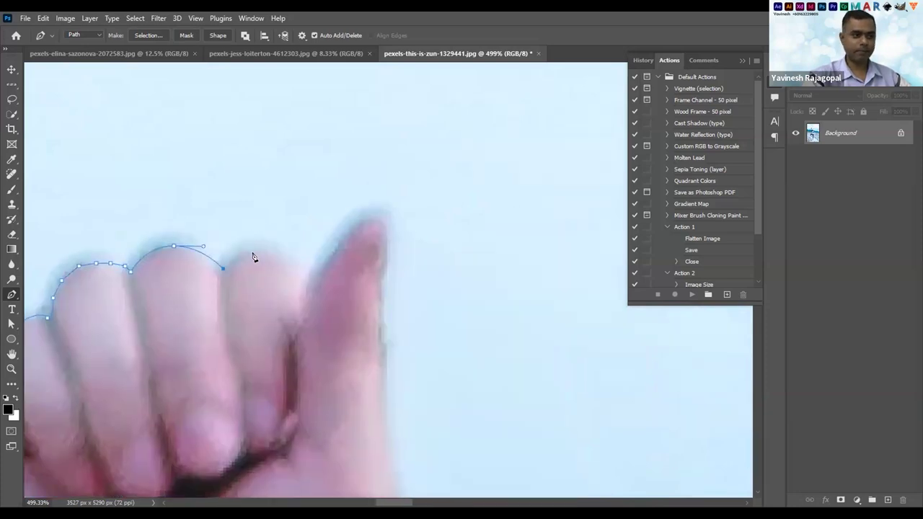
left_click(302, 275)
left_click_drag(354, 215, 369, 210)
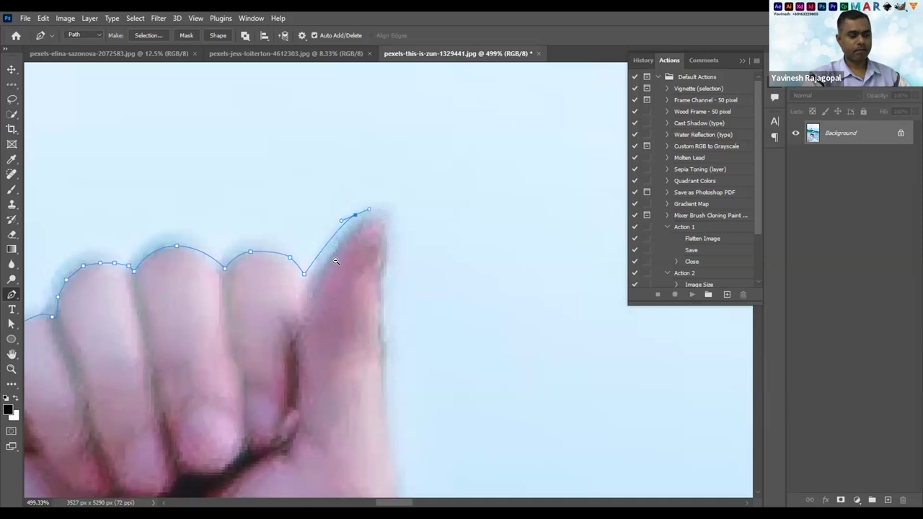
scroll(353, 264, "down", 5)
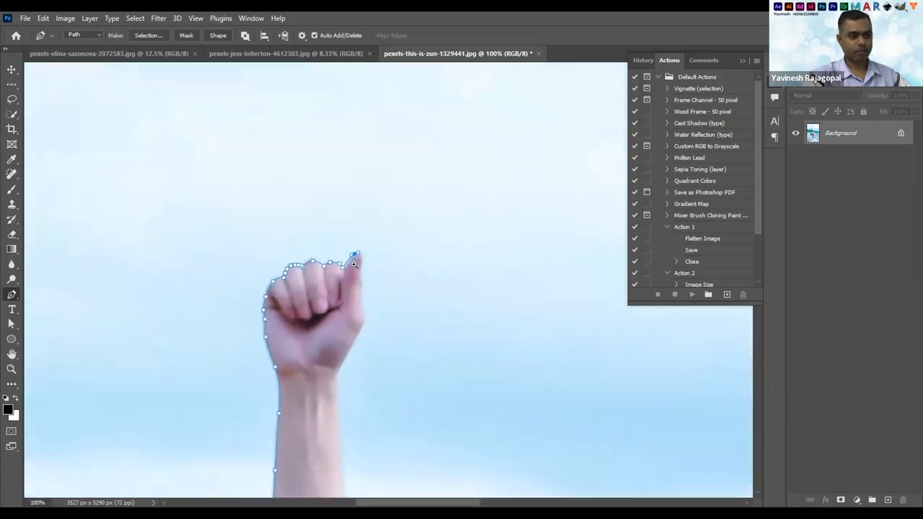
Anchor the thumb tip and curve the path around it
scroll(354, 264, "up", 2)
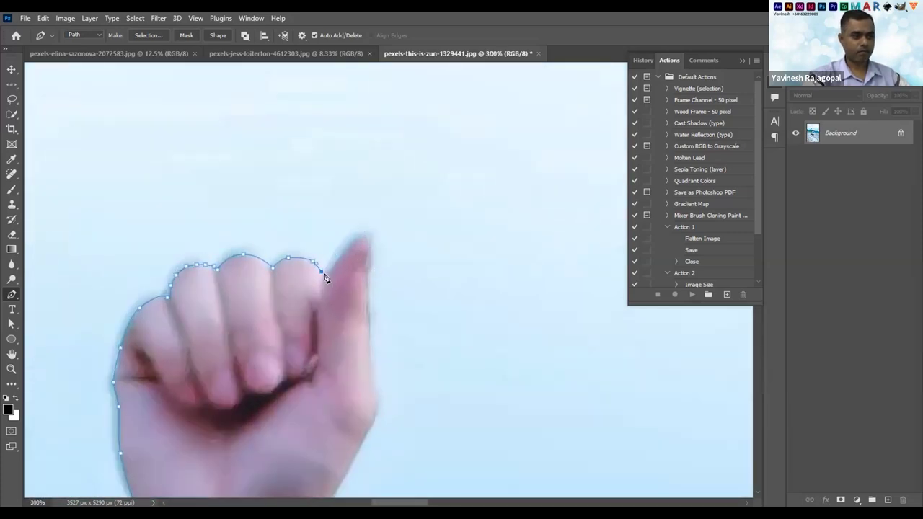
left_click(370, 234)
left_click_drag(368, 257, 368, 261)
scroll(349, 195, "down", 1)
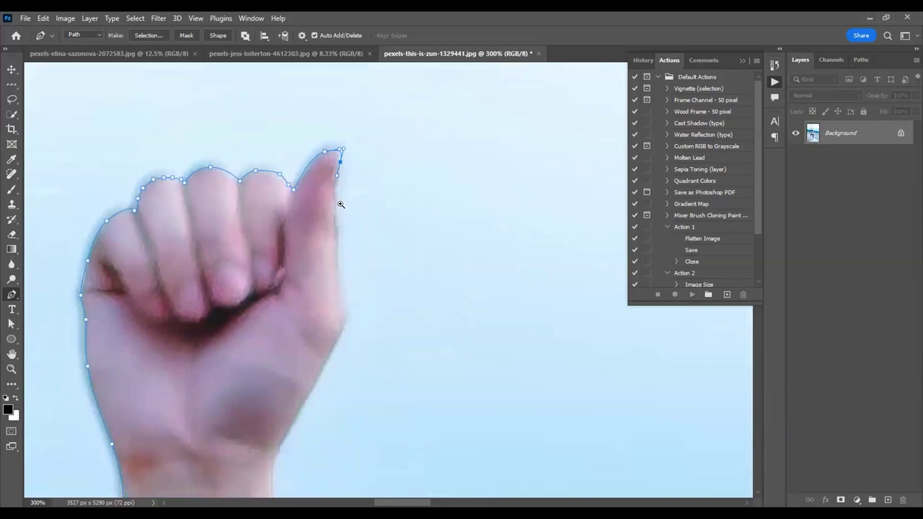
scroll(340, 204, "up", 1)
scroll(332, 216, "up", 1)
Trace curved points down the thumb's outer side and hand edge to the wrist
left_click(328, 226)
left_click_drag(330, 312, 335, 339)
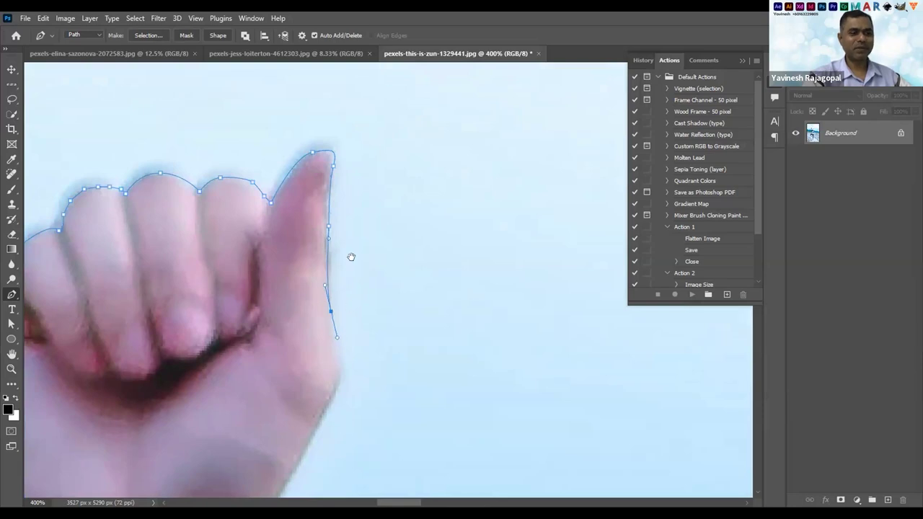
scroll(350, 245, "down", 3)
left_click_drag(346, 254, 344, 269)
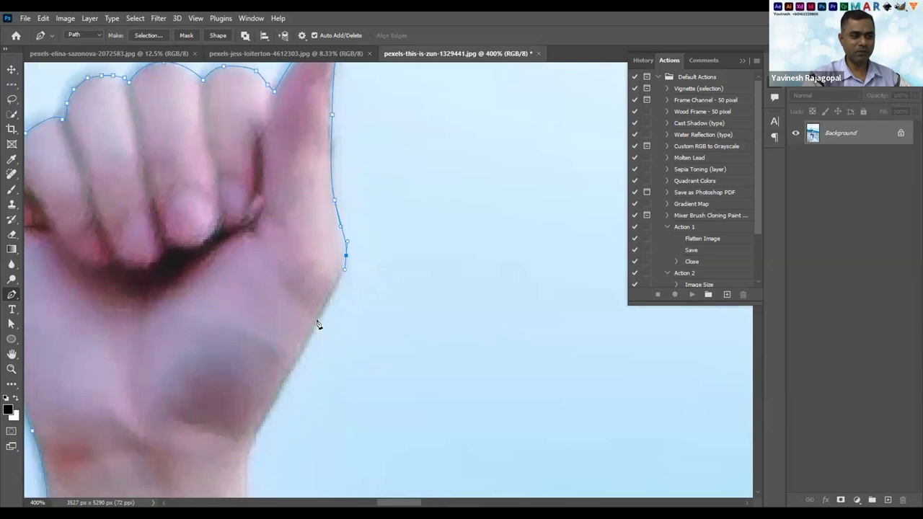
left_click_drag(317, 322, 308, 333)
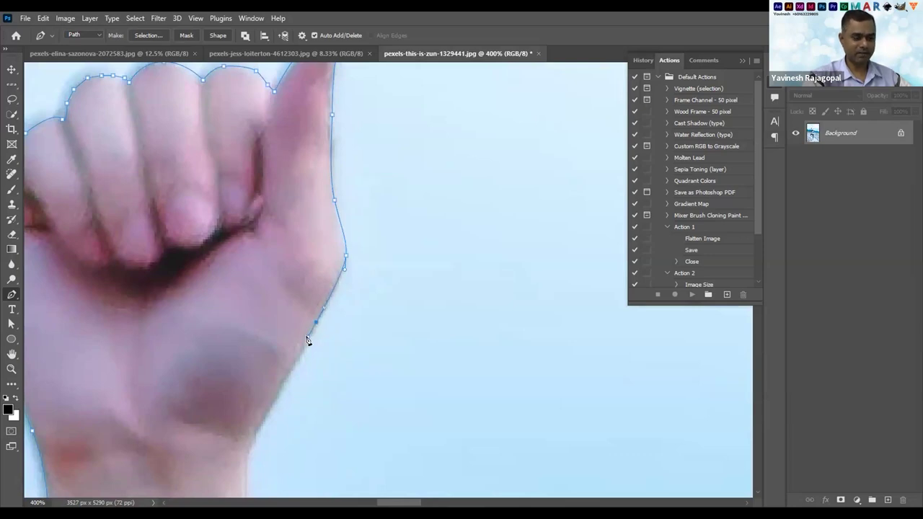
scroll(305, 282, "down", 4)
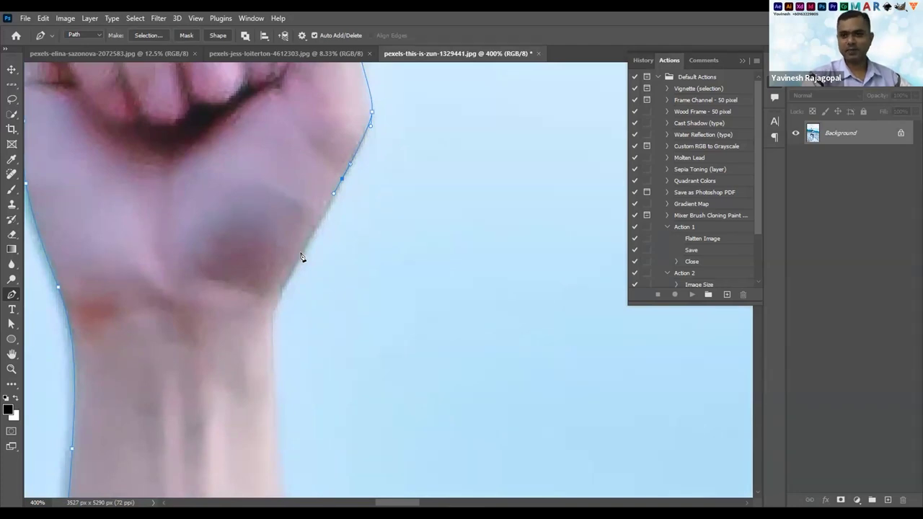
left_click(301, 253)
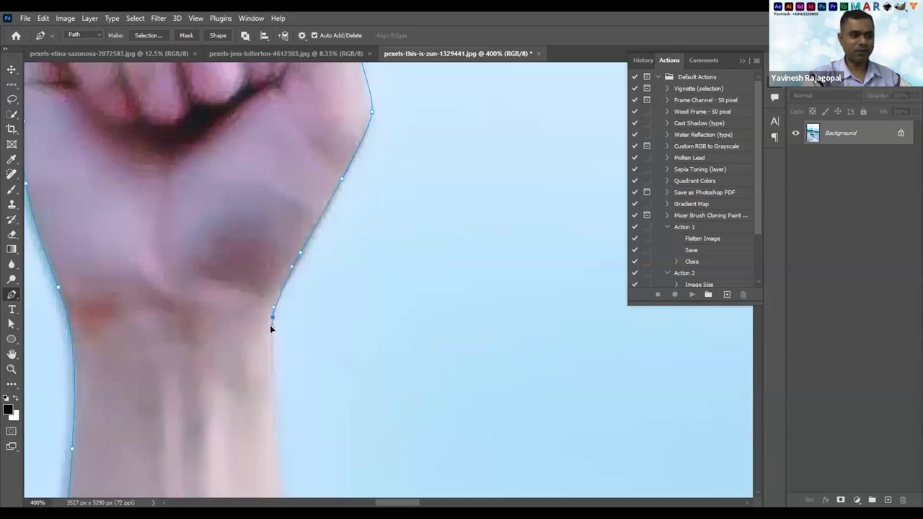
Add curved points down the wrist and forearm edge, undoing one misplaced anchor
left_click_drag(285, 360, 340, 202)
left_click_drag(329, 252, 329, 283)
left_click_drag(367, 373, 369, 188)
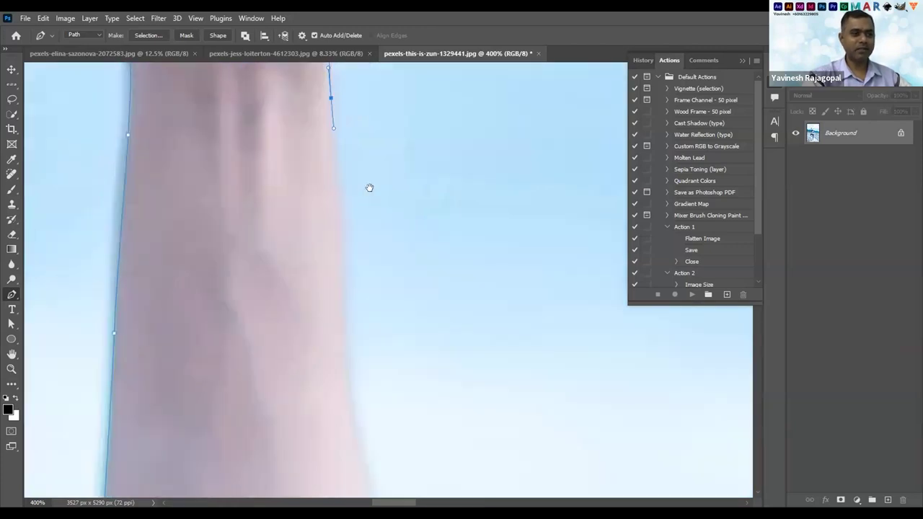
left_click_drag(341, 239, 346, 283)
key("ctrl+z")
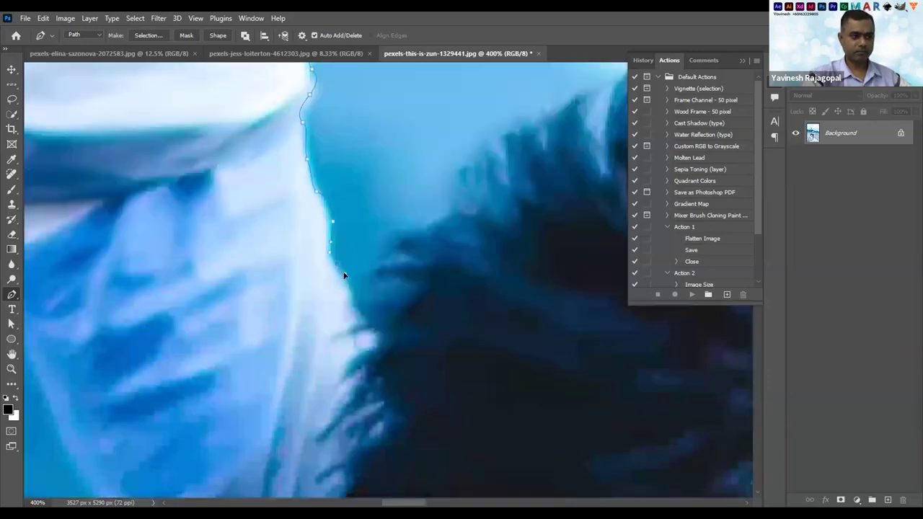
left_click_drag(350, 288, 231, 233)
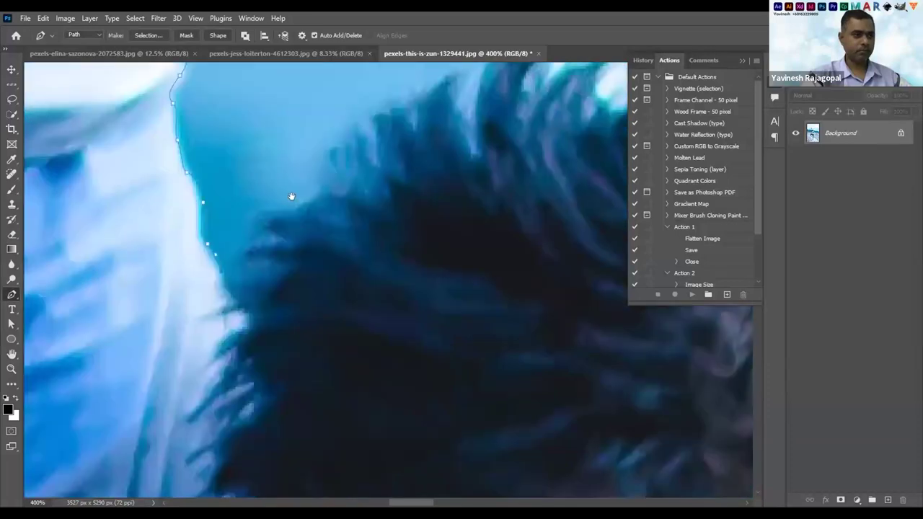
scroll(291, 196, "down", 1)
left_click_drag(359, 158, 375, 220)
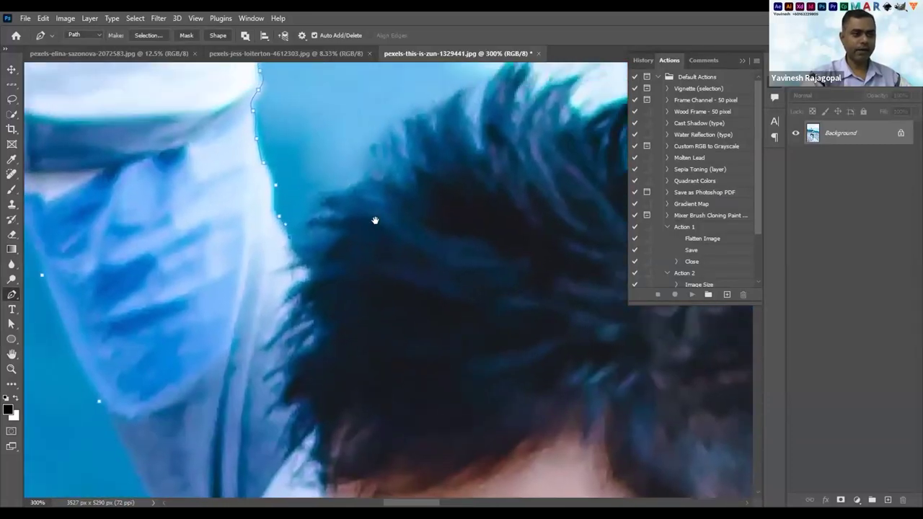
scroll(375, 220, "down", 1)
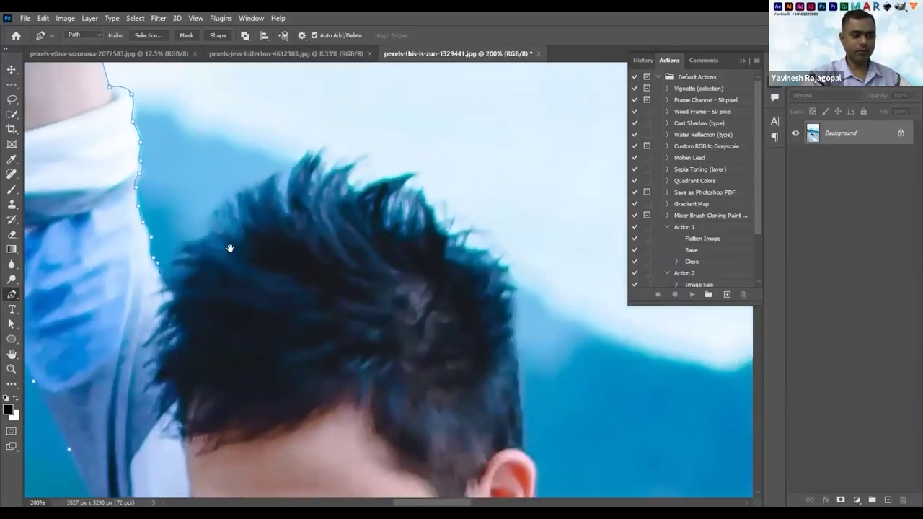
Place a series of anchors up the hair's left edge to near its top
left_click_drag(229, 248, 316, 214)
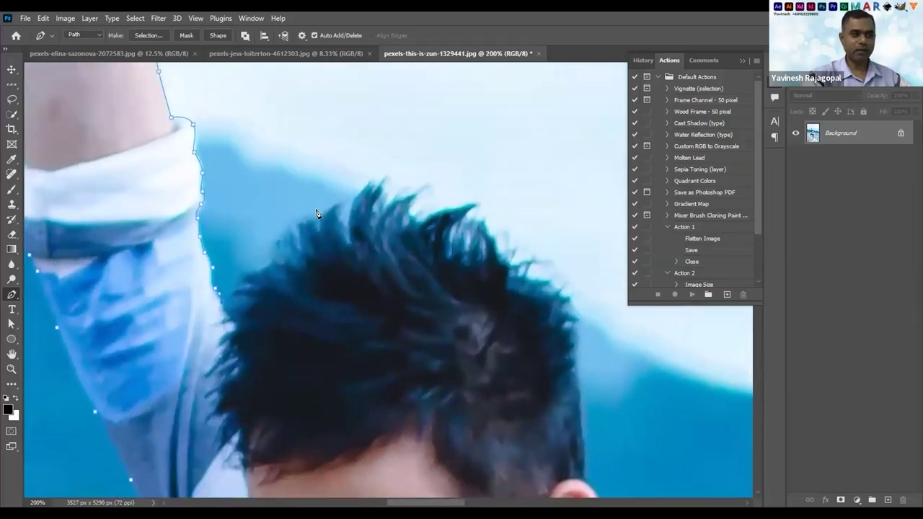
left_click(229, 288)
left_click(236, 276)
left_click(254, 265)
left_click(264, 258)
left_click(265, 246)
left_click(272, 232)
left_click(294, 215)
left_click(310, 203)
left_click(338, 191)
left_click(360, 180)
left_click(375, 170)
Trace anchors across the hair's spiky top
left_click(398, 165)
left_click(394, 183)
left_click(411, 181)
left_click(439, 180)
left_click(437, 196)
left_click(457, 203)
left_click(487, 200)
Continue anchors down the right side of the hair
left_click(478, 215)
left_click(497, 226)
left_click(519, 230)
left_click(527, 246)
left_click(553, 258)
left_click(564, 272)
left_click(575, 292)
left_click_drag(580, 311, 482, 181)
left_click(471, 214)
Add a point above the ear, then curved points along the shirt's shoulder edge
scroll(402, 195, "up", 2)
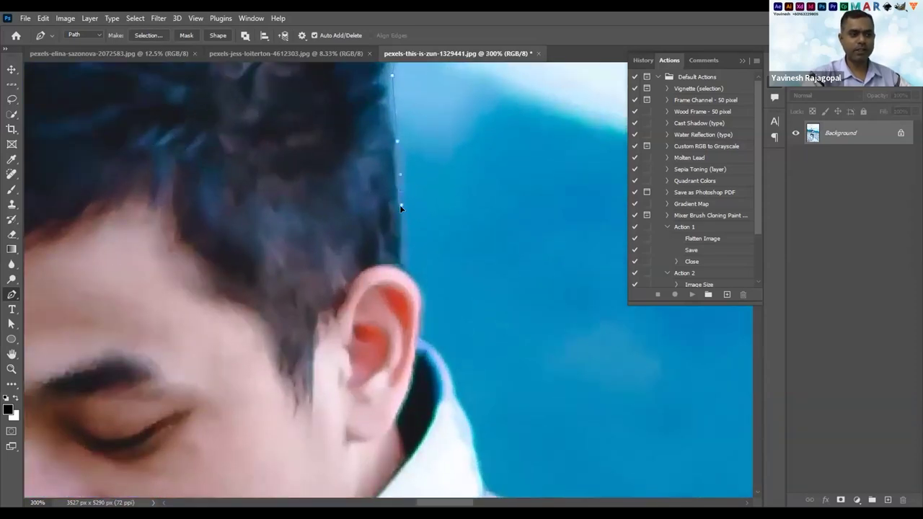
left_click(401, 258)
left_click_drag(439, 294, 416, 267)
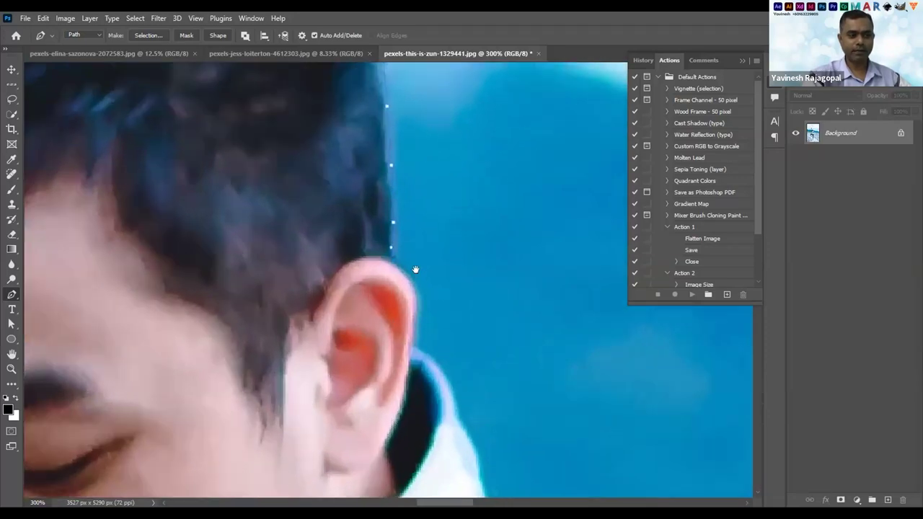
scroll(377, 206, "up", 1)
left_click_drag(235, 137, 324, 200)
left_click_drag(366, 234, 381, 232)
left_click_drag(454, 226, 411, 204)
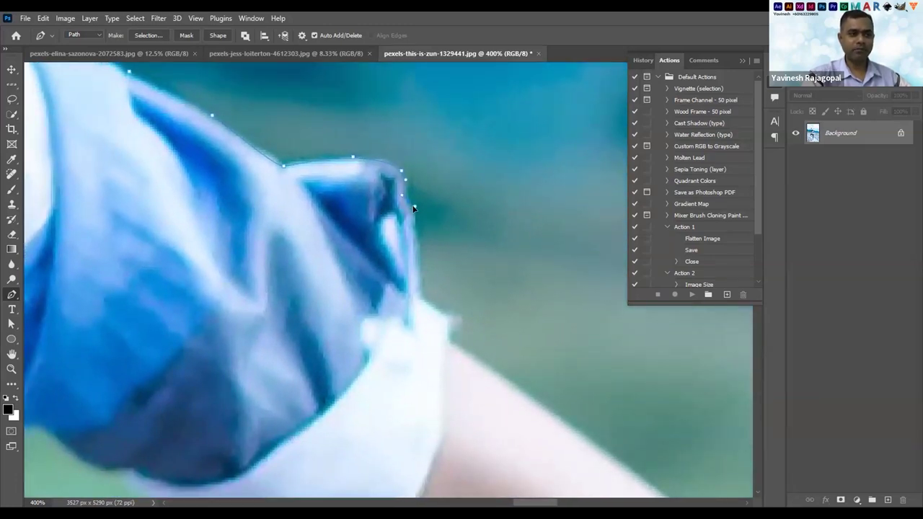
Place points down the sleeve edge with a smooth corner point, ending at the sleeve bottom
left_click(412, 209)
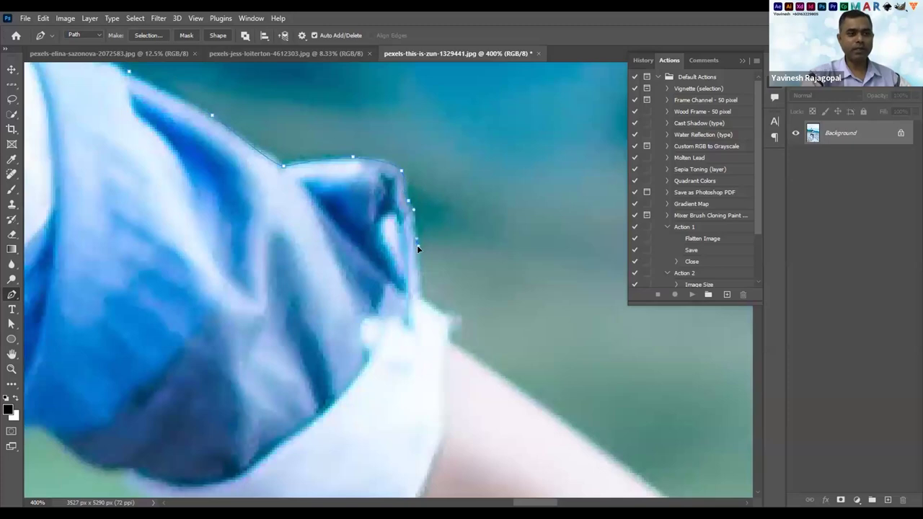
left_click(419, 261)
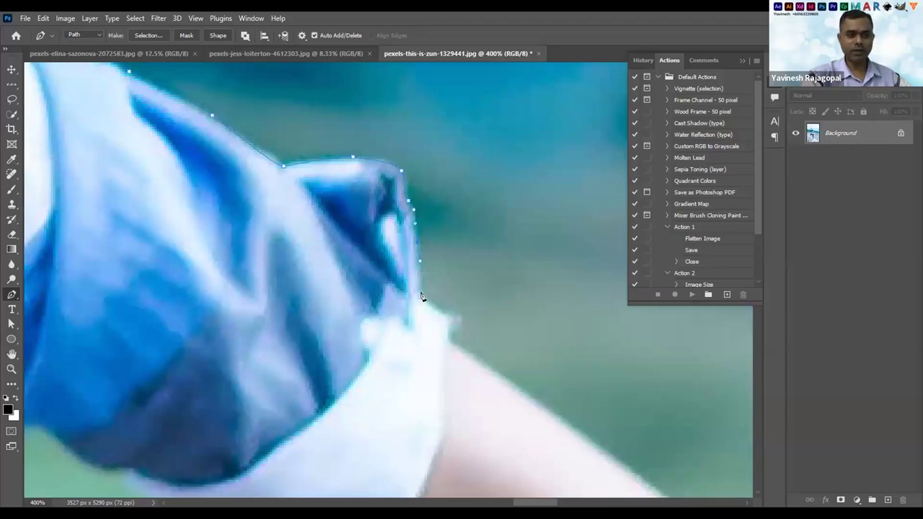
left_click_drag(424, 300, 326, 204)
left_click(321, 200)
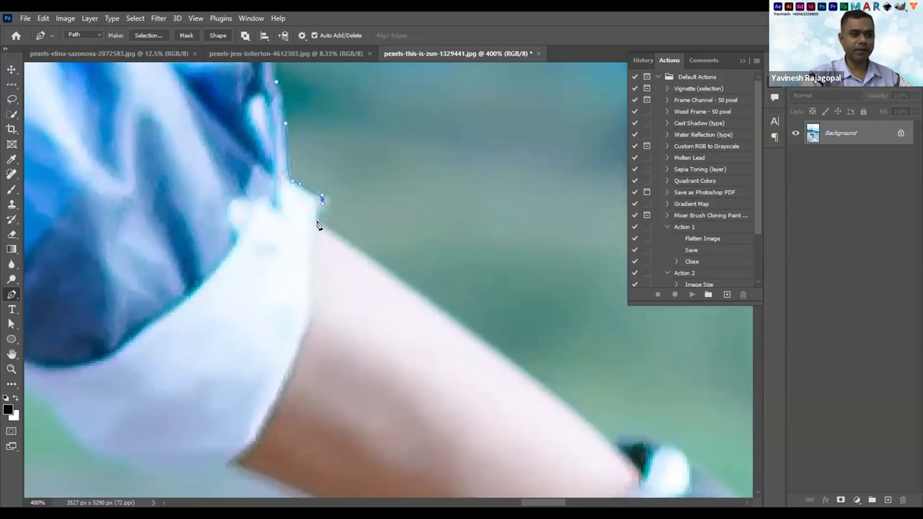
left_click_drag(380, 267, 259, 168)
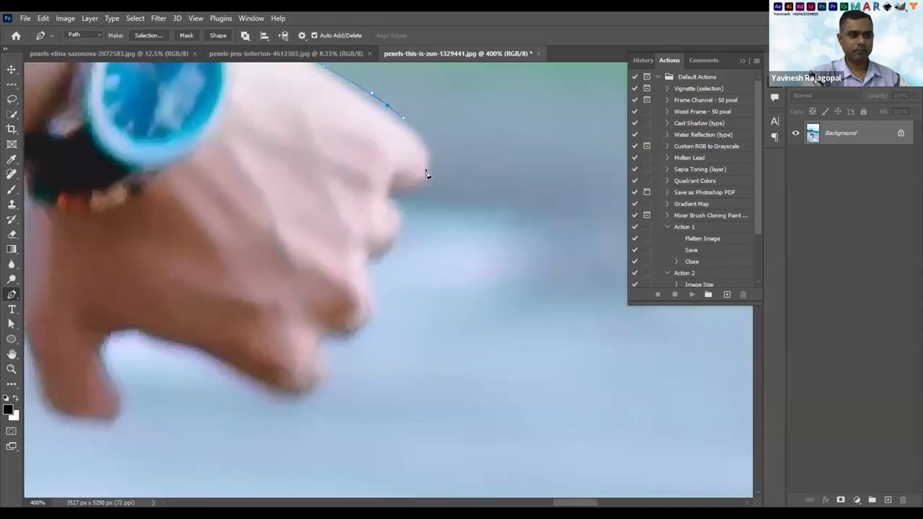
Curve the path around the knuckle and curled finger near the watch
left_click_drag(427, 172, 438, 148)
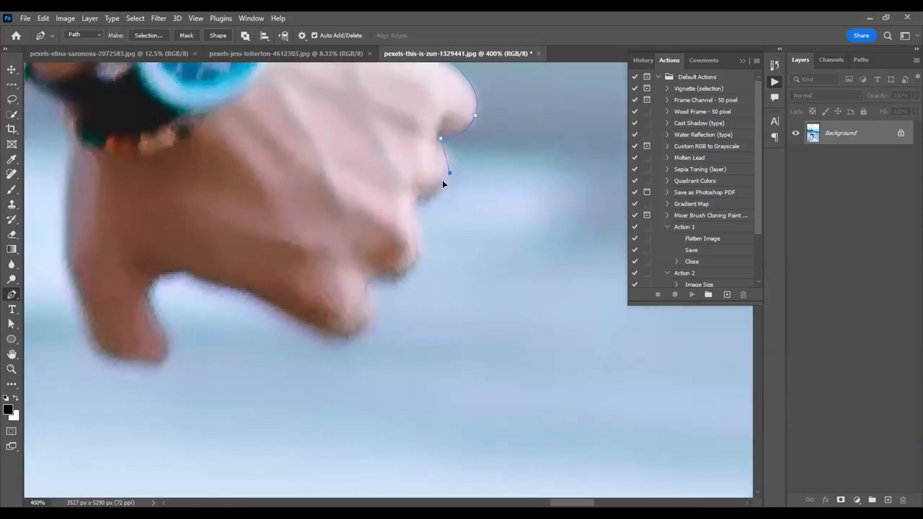
left_click_drag(440, 191, 445, 189)
left_click_drag(414, 206, 422, 134)
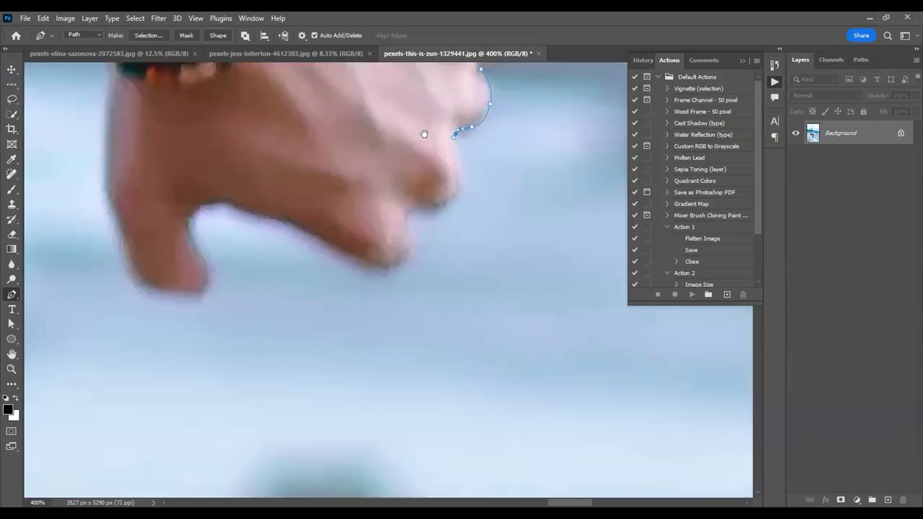
left_click_drag(457, 185, 407, 216)
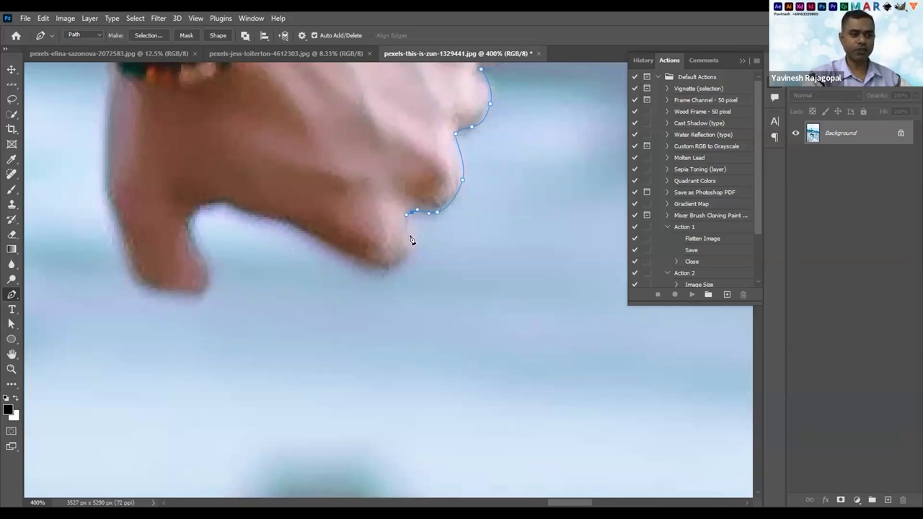
left_click_drag(412, 237, 417, 248)
Add points along the fingers' underside toward the extended finger
left_click(385, 273)
left_click(347, 254)
left_click(326, 242)
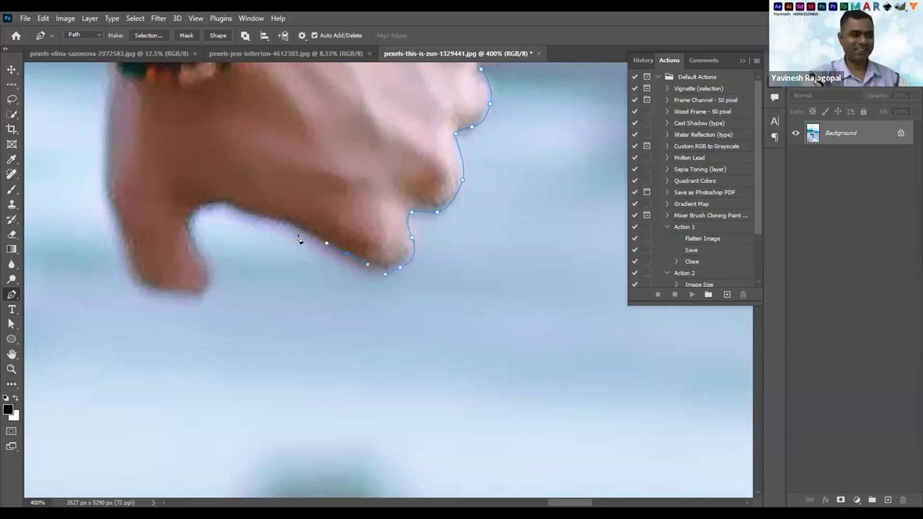
left_click(284, 218)
left_click(262, 215)
left_click(236, 205)
left_click(222, 200)
left_click(200, 210)
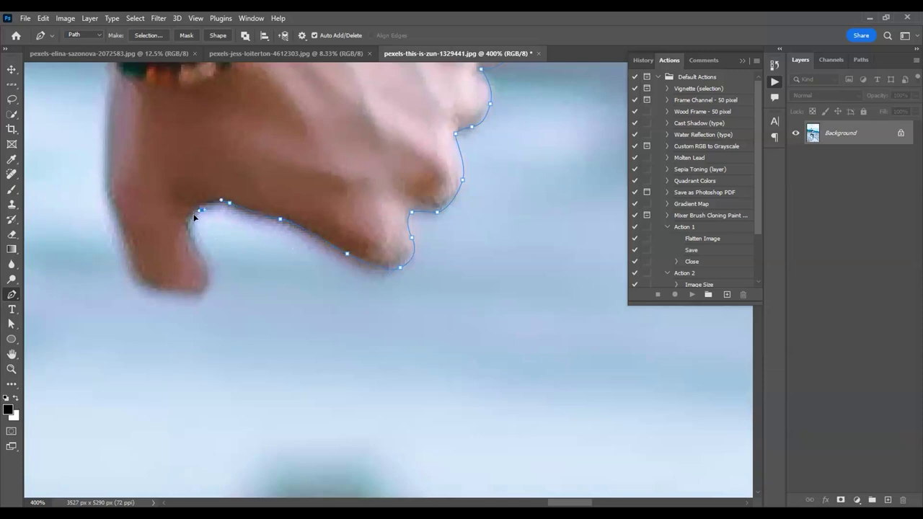
left_click(199, 253)
Undo two misplaced fingertip anchors, then curve around the fingertip and up toward the wrist
left_click_drag(165, 247, 406, 289)
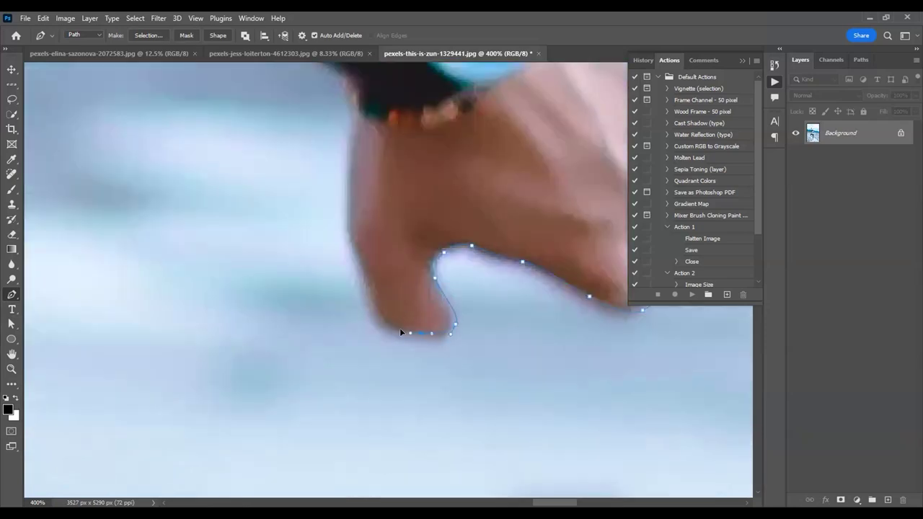
key("ctrl+z")
key("ctrl+z")
left_click_drag(417, 339, 367, 287)
left_click(366, 282)
scroll(357, 288, "up", 2)
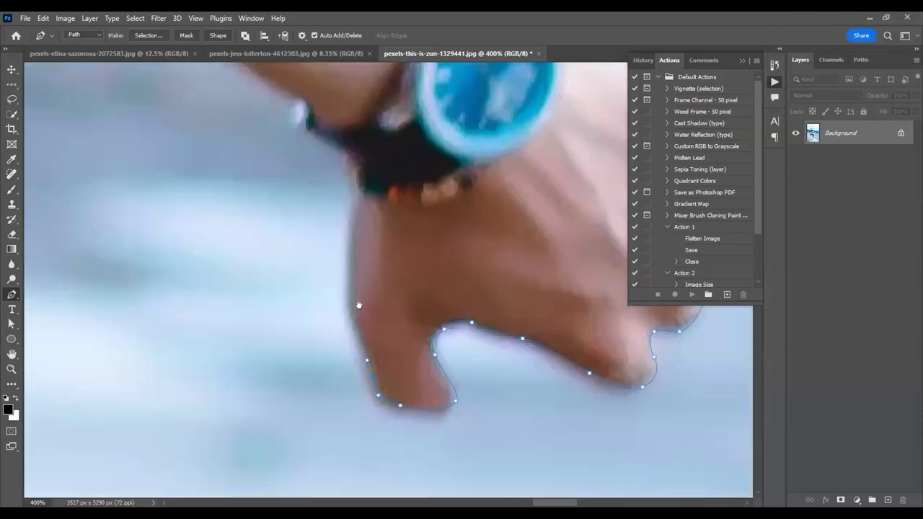
left_click_drag(345, 293, 347, 288)
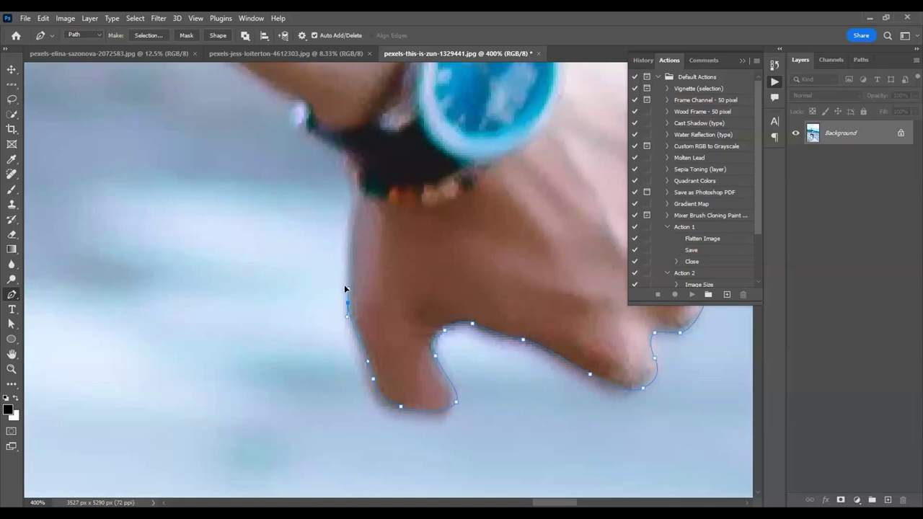
left_click_drag(345, 235, 346, 221)
Anchor the watch strap's edge and continue along the forearm's underside toward the sleeve
left_click_drag(339, 188, 378, 306)
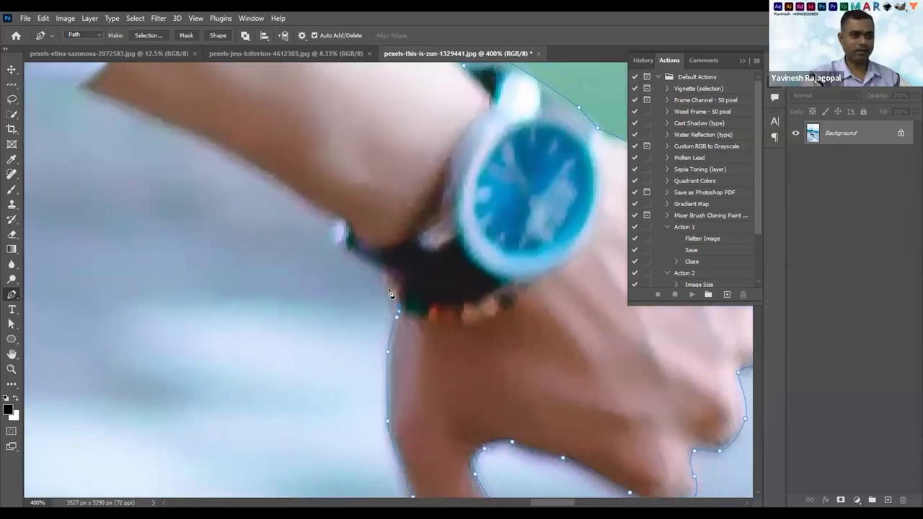
left_click(362, 263)
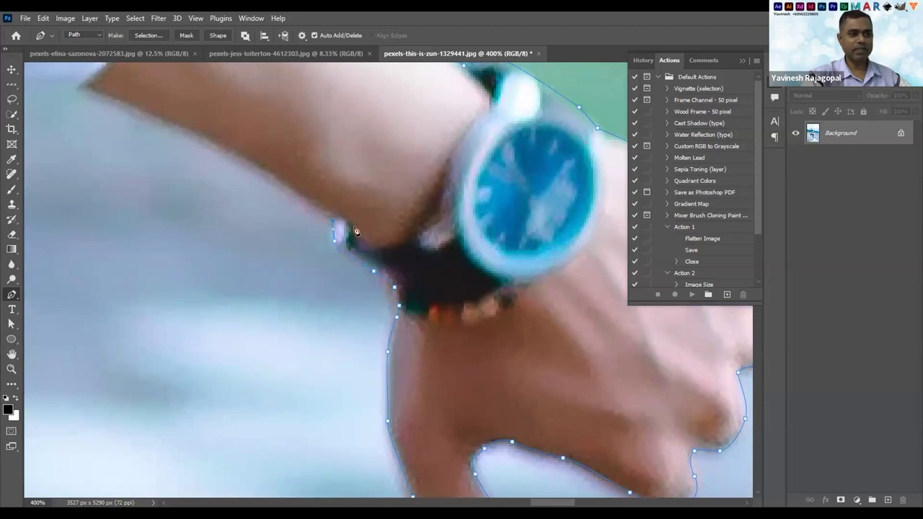
left_click_drag(245, 173, 422, 289)
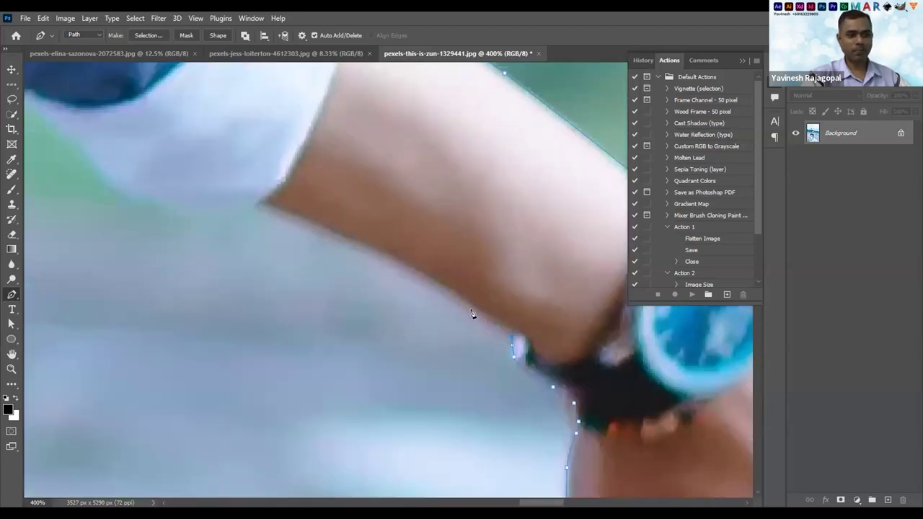
left_click(454, 297)
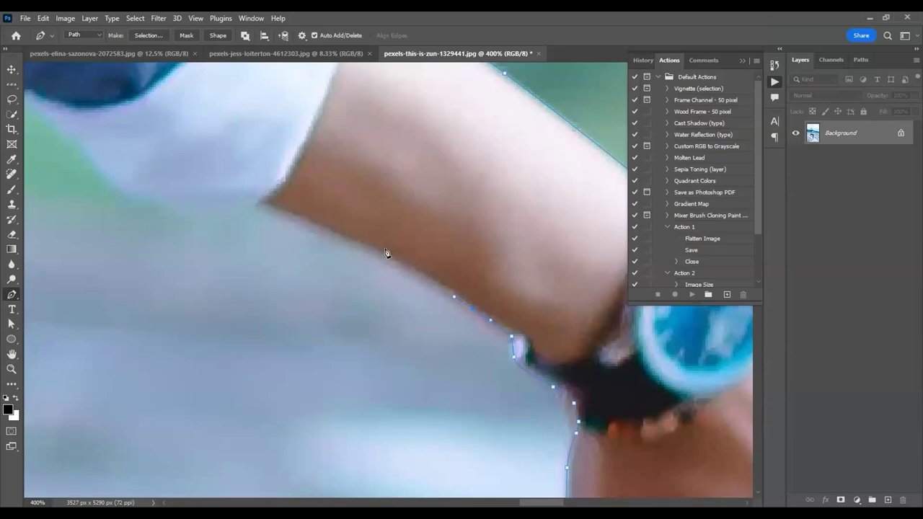
left_click(323, 232)
Extend the path up the arm edge and along the white sleeve's lower edge
left_click_drag(243, 209, 402, 270)
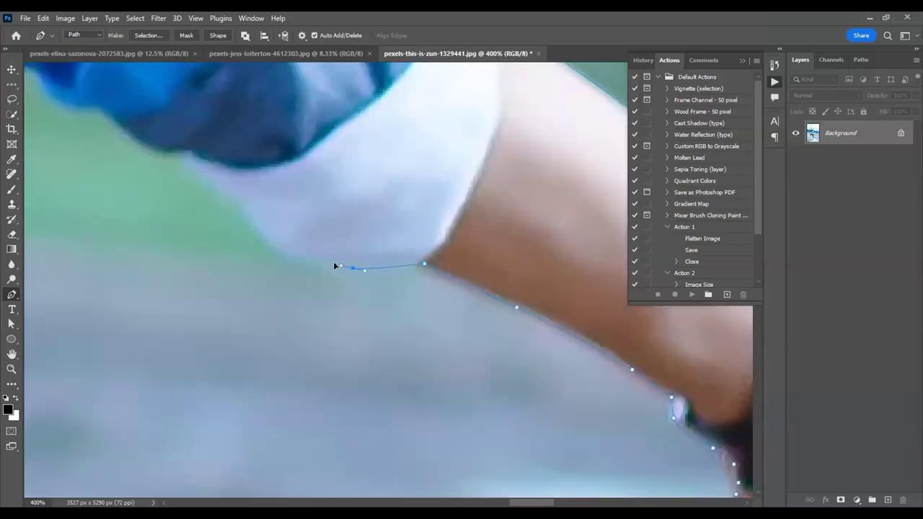
left_click_drag(315, 259, 290, 266)
left_click(265, 238)
left_click_drag(316, 210, 423, 278)
left_click_drag(310, 262, 412, 319)
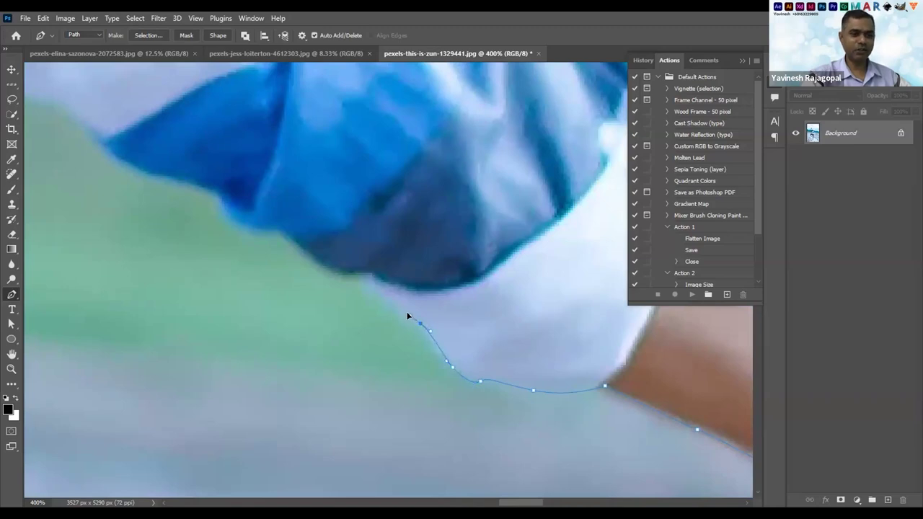
left_click_drag(390, 269, 499, 311)
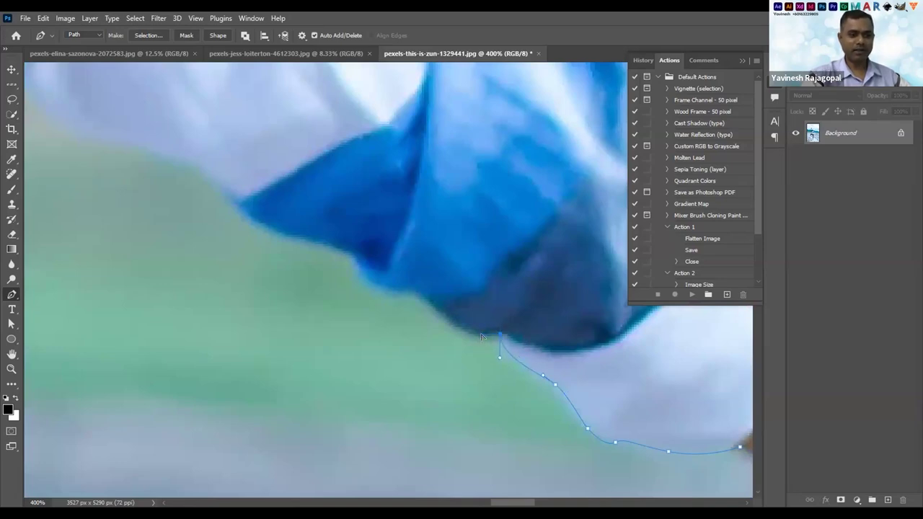
left_click(482, 335)
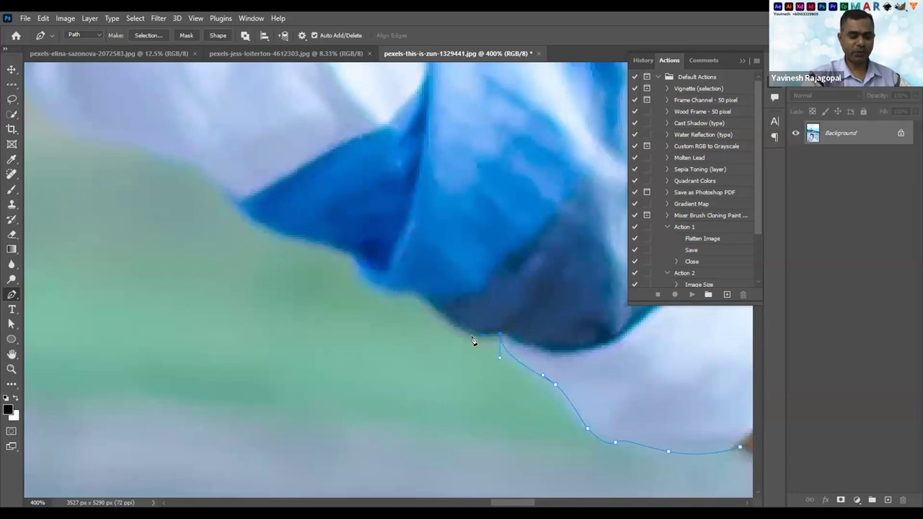
left_click(432, 310)
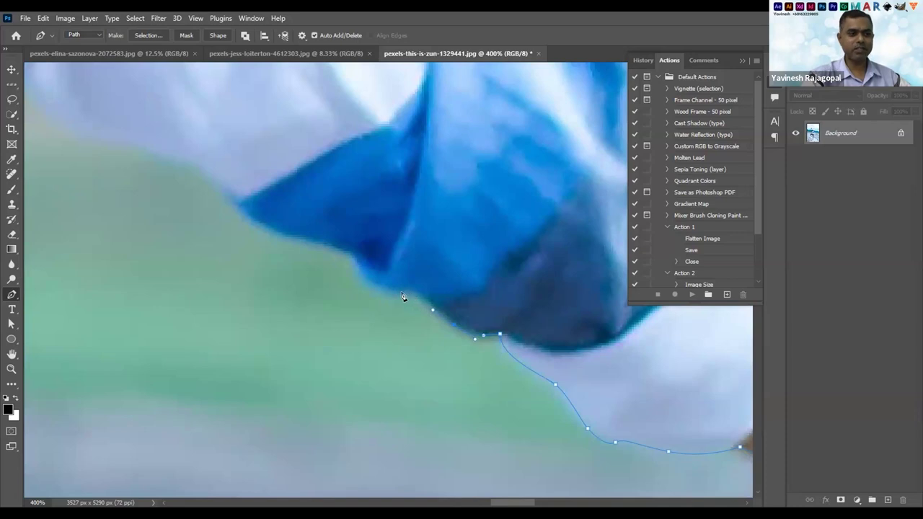
Add anchors along the blue shirt's edge, undoing the last misplaced one
left_click_drag(374, 269, 460, 321)
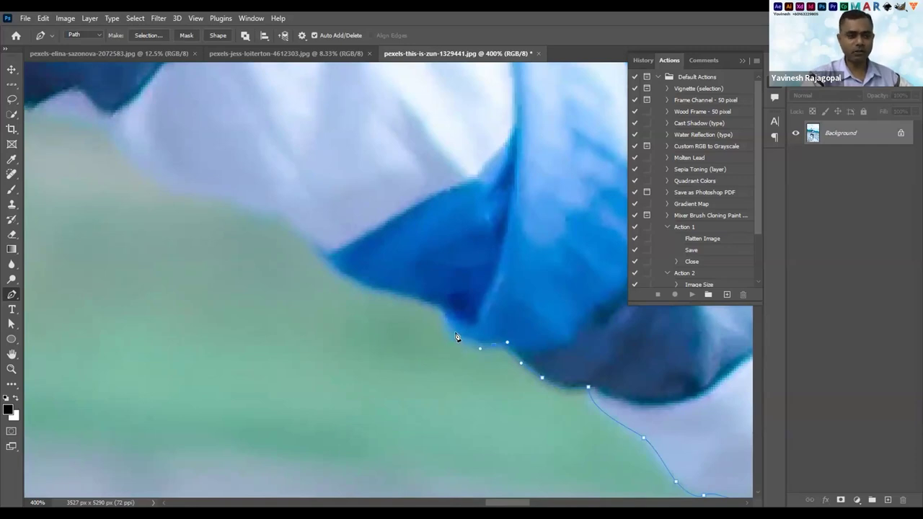
left_click(417, 300)
left_click_drag(354, 247, 505, 330)
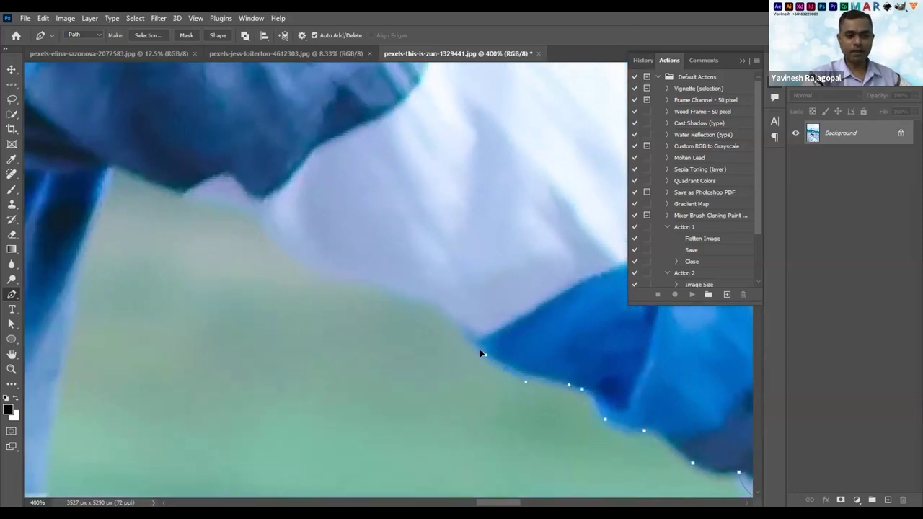
left_click(482, 355)
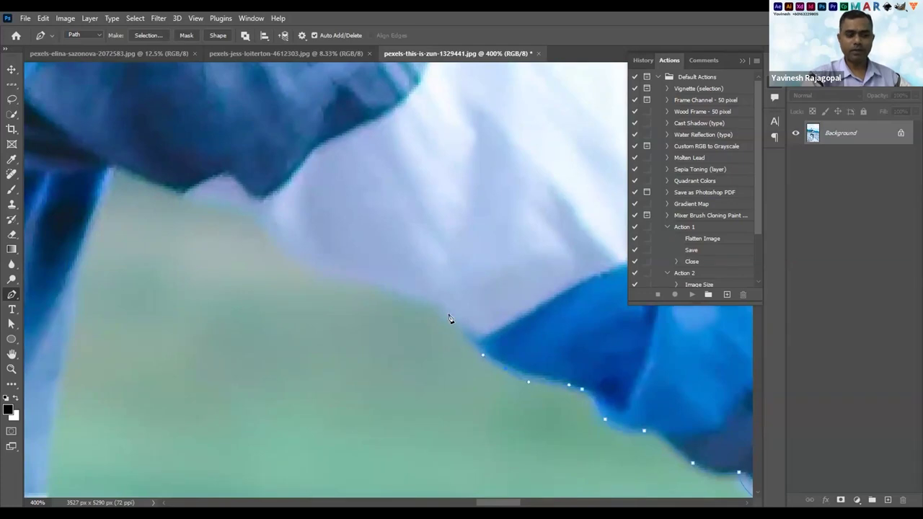
left_click_drag(385, 278, 424, 315)
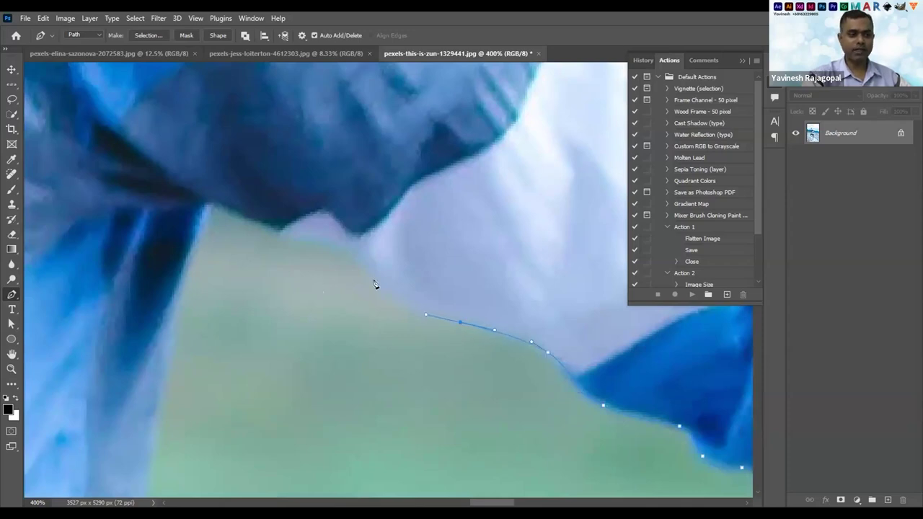
left_click_drag(365, 279, 288, 238)
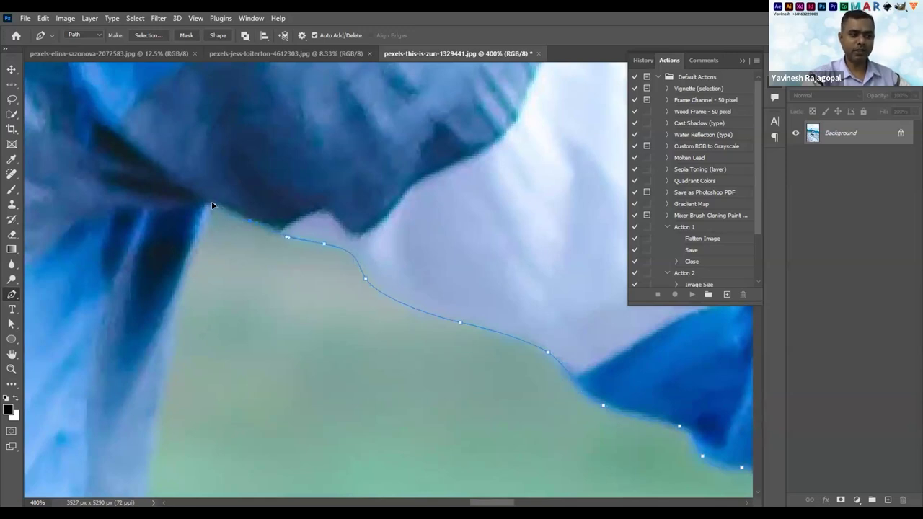
key("ctrl+z")
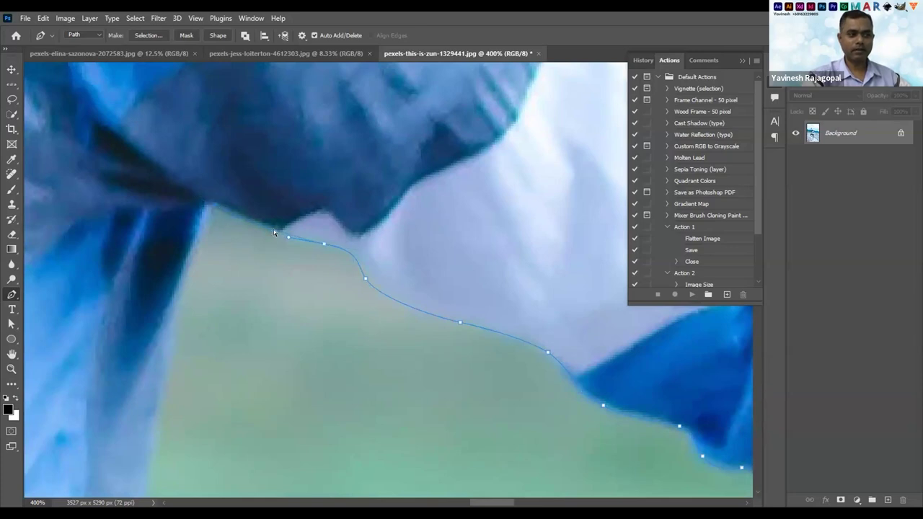
Extend the path left along the shirt, then place anchors down its side edge
left_click(256, 224)
left_click(215, 202)
left_click_drag(153, 268, 253, 208)
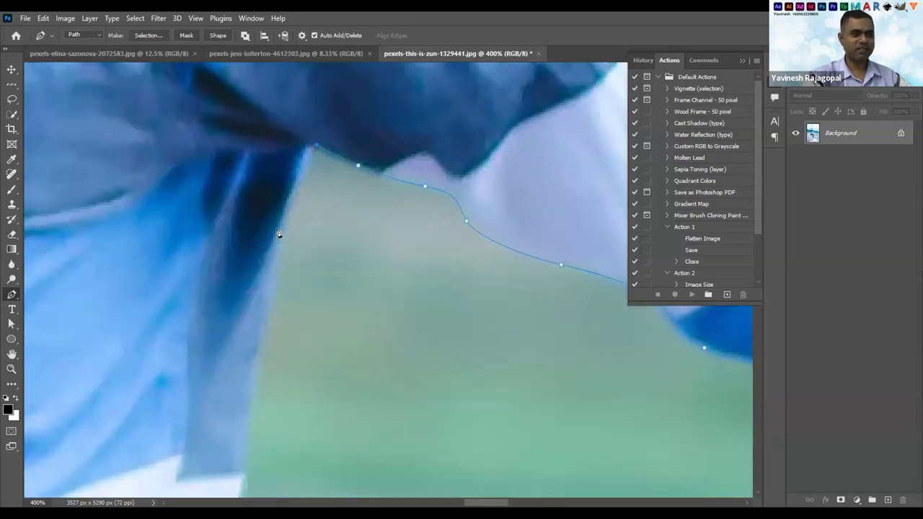
left_click(283, 232)
left_click(275, 265)
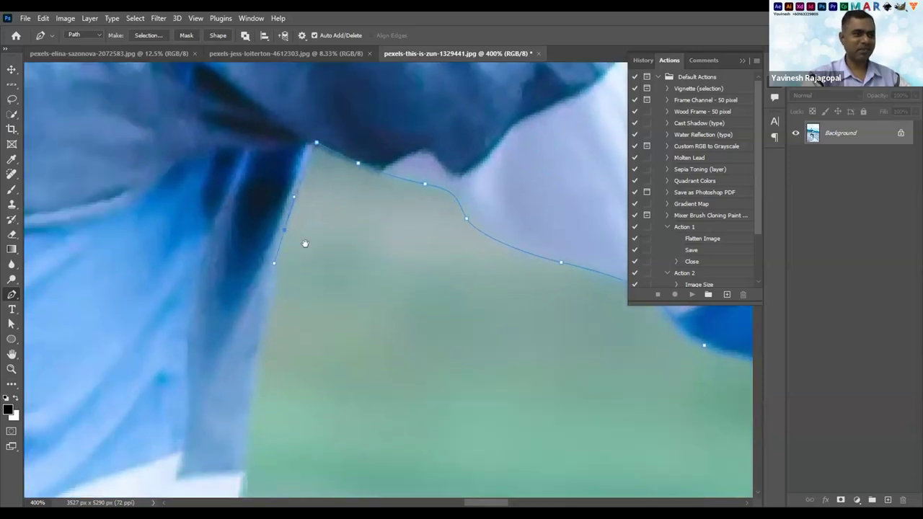
left_click_drag(287, 335, 322, 197)
left_click(292, 236)
left_click(287, 270)
left_click(282, 312)
Add closely spaced anchors further down the white shirt's edge
left_click_drag(291, 324, 339, 209)
left_click(332, 211)
left_click(332, 228)
left_click(322, 256)
left_click(310, 276)
left_click_drag(315, 305, 352, 182)
left_click(336, 165)
left_click(342, 201)
left_click(334, 219)
left_click(333, 233)
left_click(333, 247)
Carry the outline to the shirt hem with a curved anchor, reaching where shirt meets trousers
left_click_drag(355, 223, 366, 175)
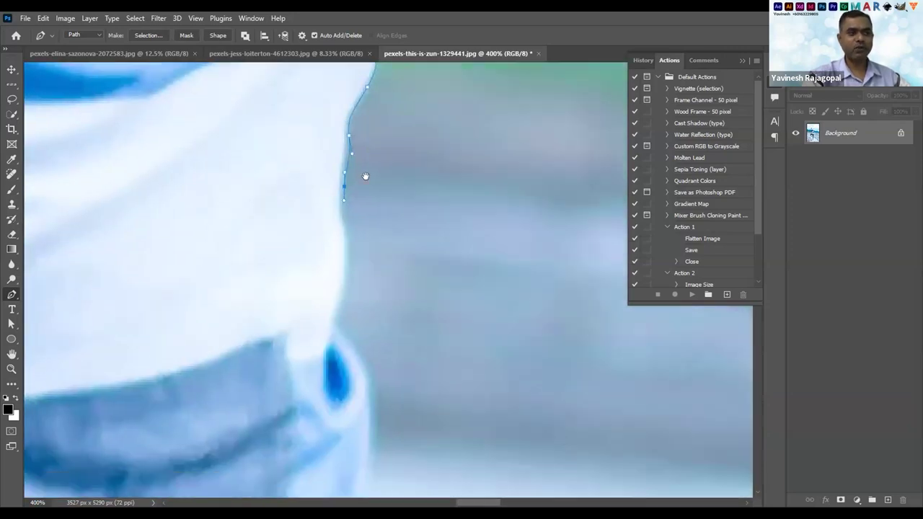
left_click_drag(346, 251, 368, 189)
left_click(371, 181)
left_click(375, 193)
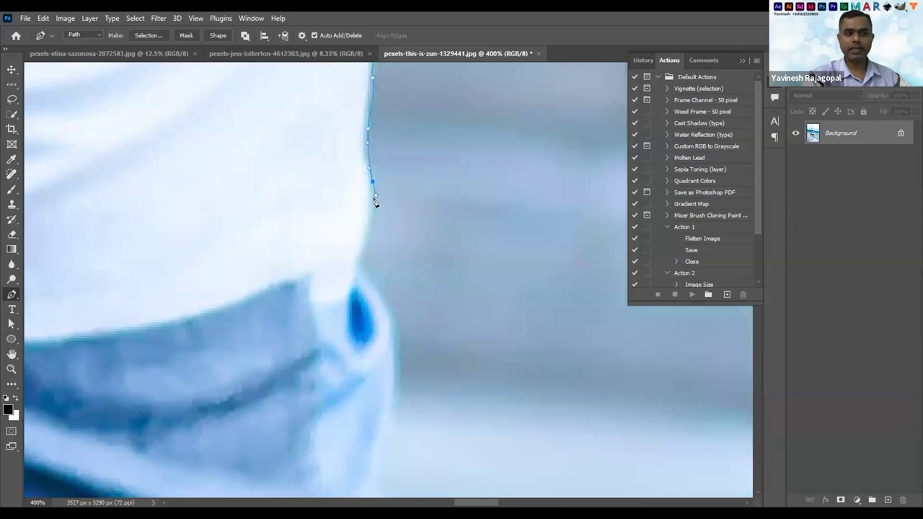
left_click_drag(370, 233, 366, 252)
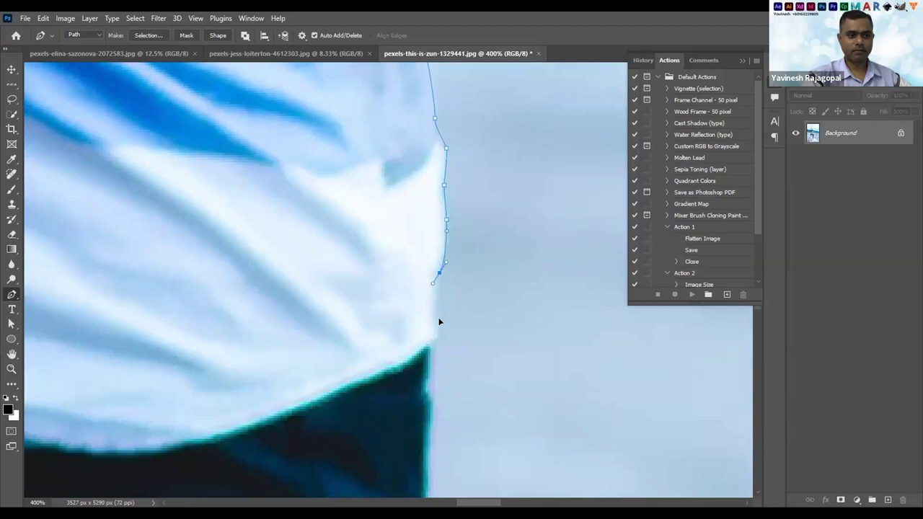
left_click(439, 315)
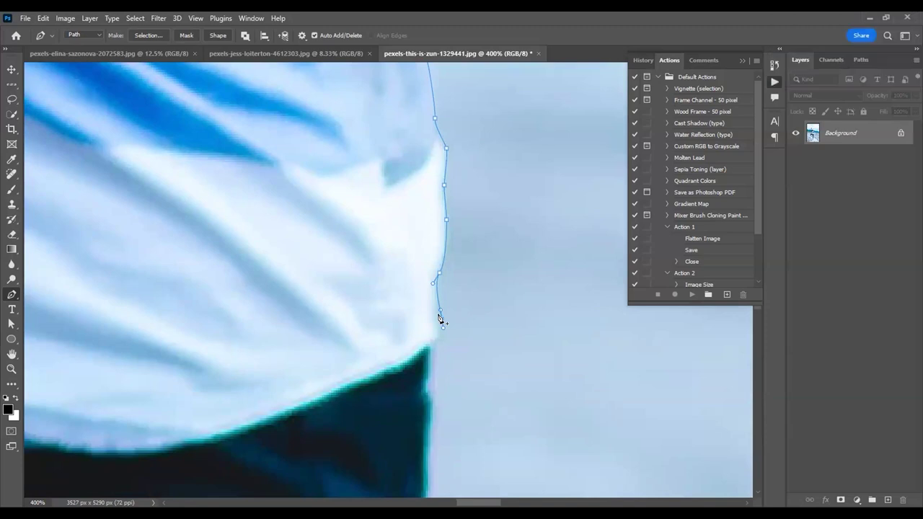
left_click(440, 319)
Continue the path onto the trouser edge at the shirt-trouser corner, then zoom out
scroll(404, 252, "down", 5)
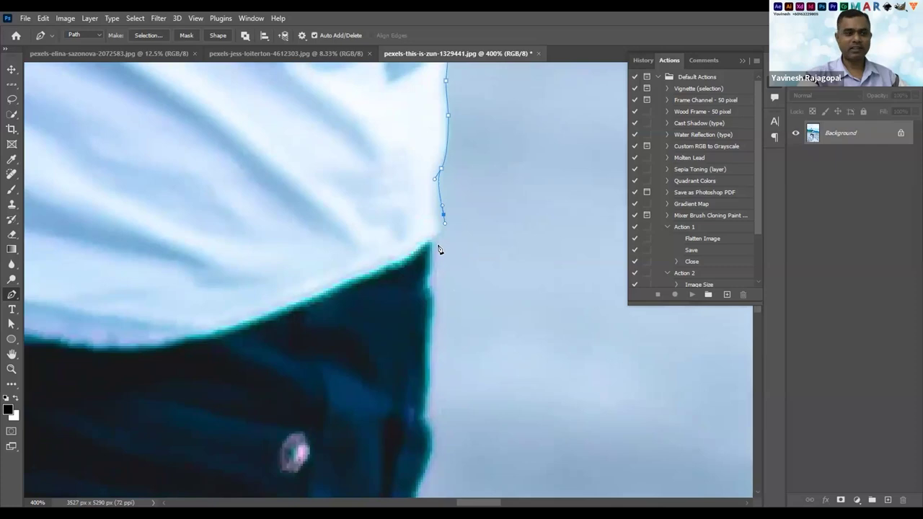
left_click(435, 237)
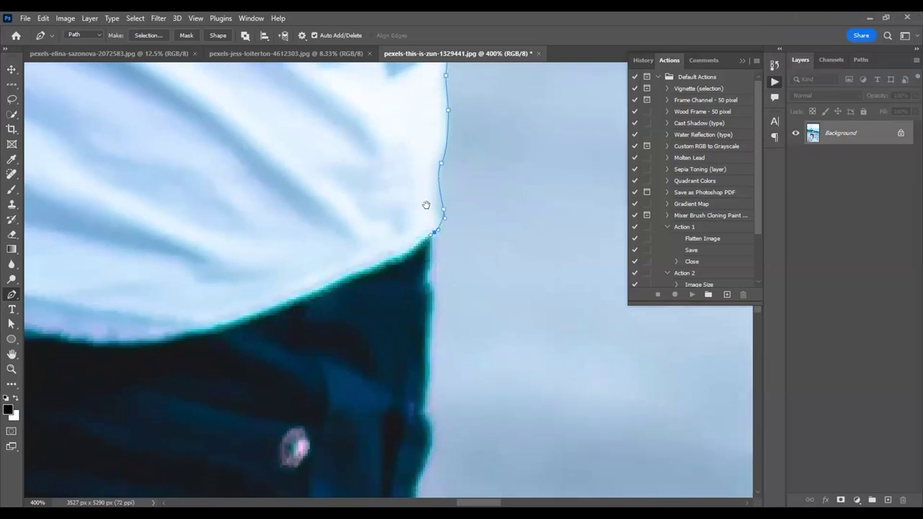
scroll(426, 206, "down", 3)
left_click(429, 179)
left_click(429, 217)
left_click_drag(458, 174, 459, 170)
scroll(455, 198, "down", 3)
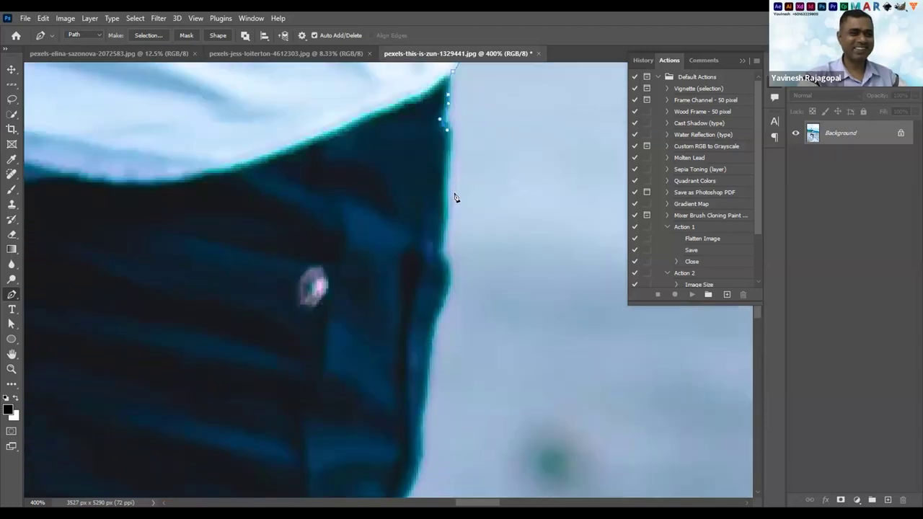
key("ctrl+minus")
Place anchors along the trouser leg edge
left_click(363, 290)
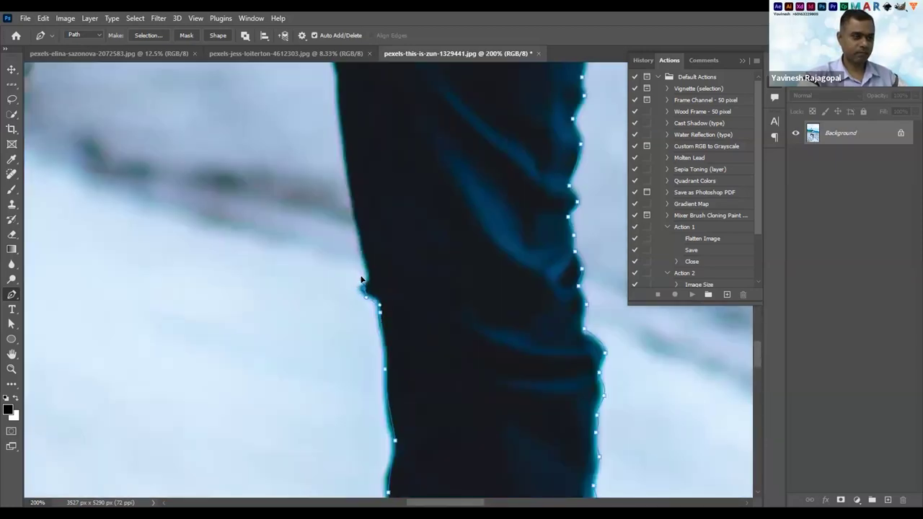
scroll(333, 266, "up", 3)
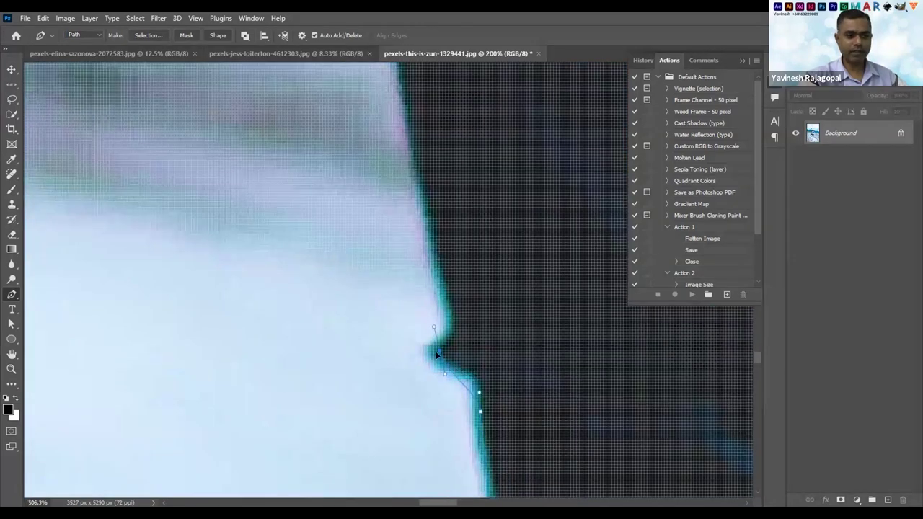
left_click(453, 339)
left_click(448, 303)
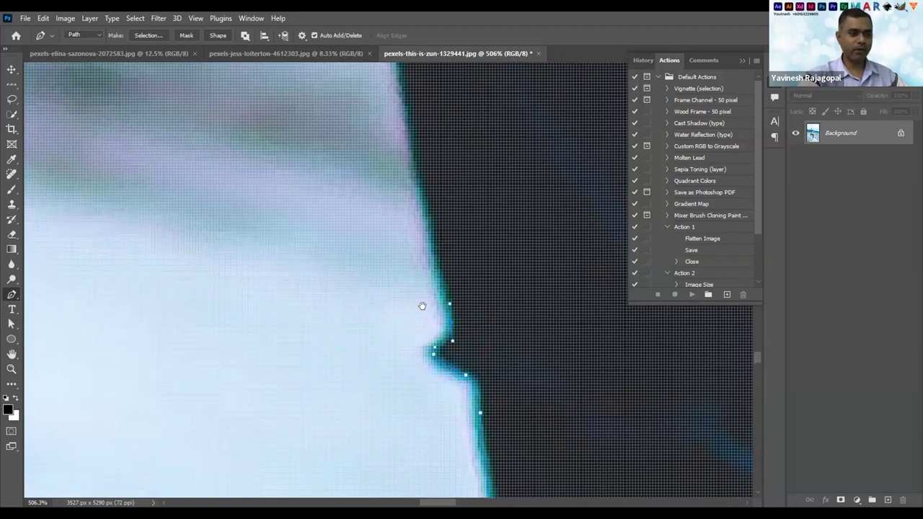
scroll(422, 306, "up", 1)
scroll(480, 140, "up", 3)
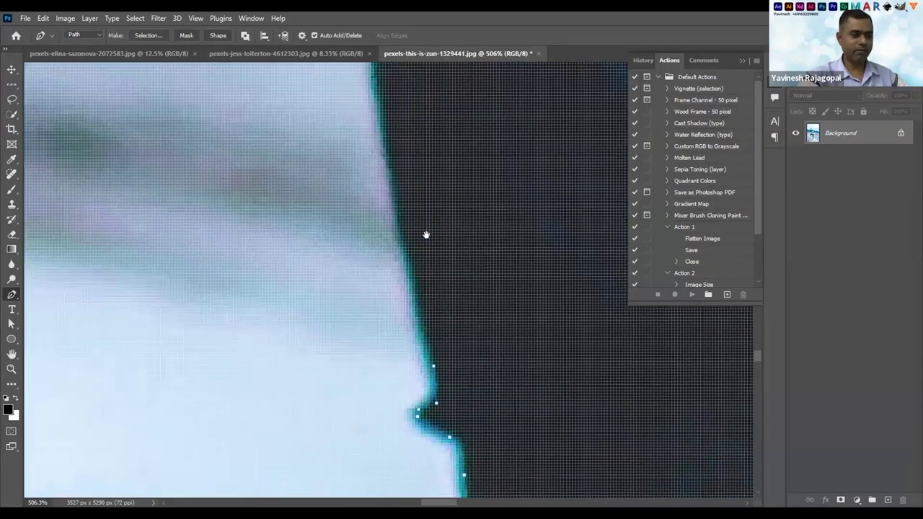
scroll(284, 203, "down", 5)
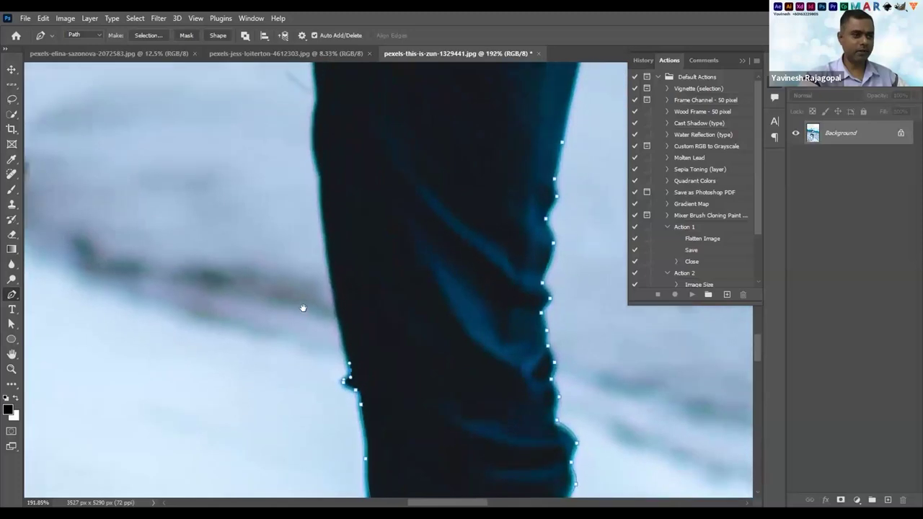
Click a row of anchors up the trouser leg's left edge
left_click(322, 315)
left_click(318, 283)
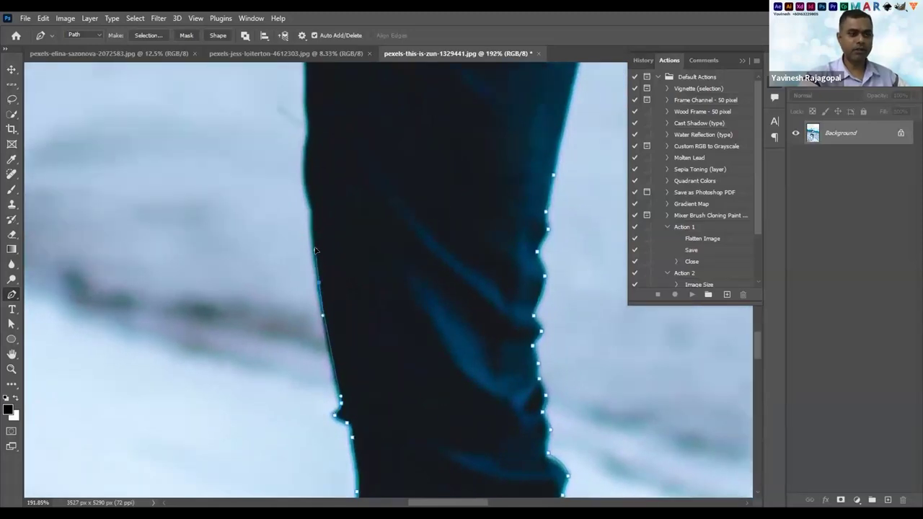
left_click(315, 248)
left_click(313, 219)
left_click(311, 201)
scroll(338, 258, "up", 3)
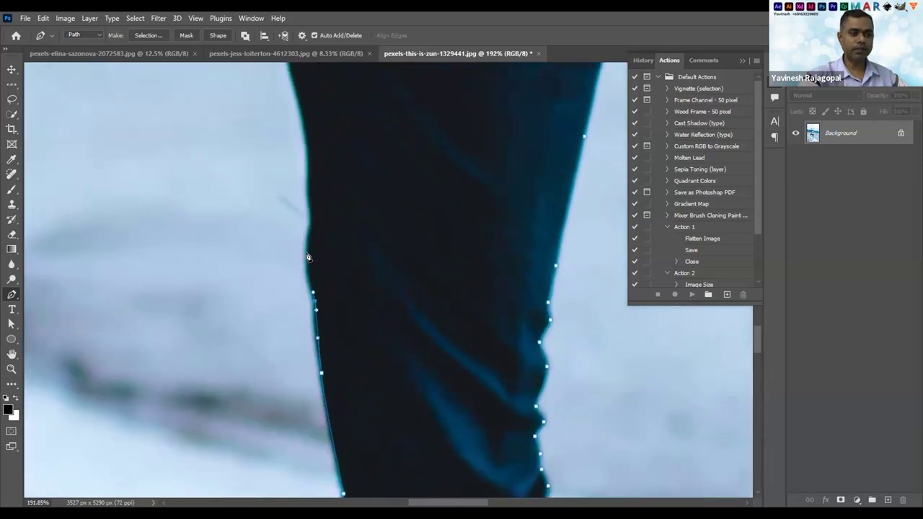
Keep adding anchors higher along the leg's left edge
left_click(305, 264)
left_click(308, 240)
scroll(332, 288, "up", 3)
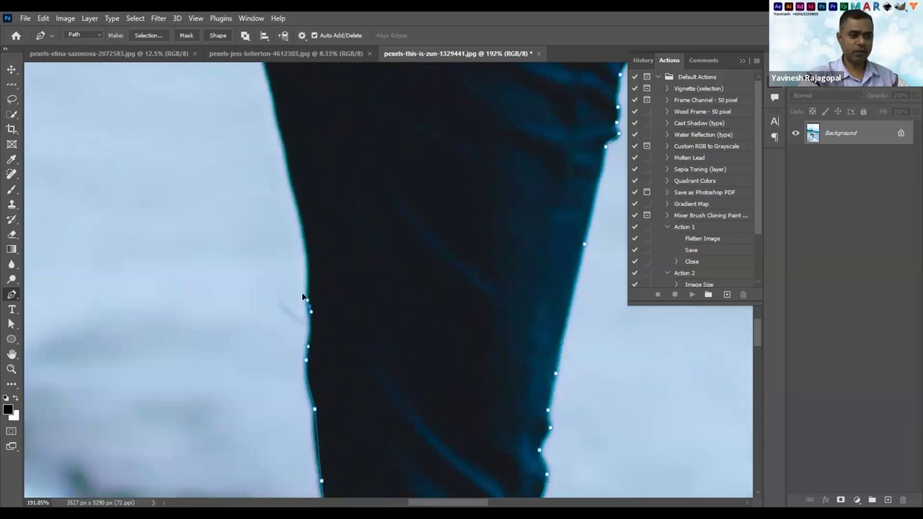
left_click(306, 293)
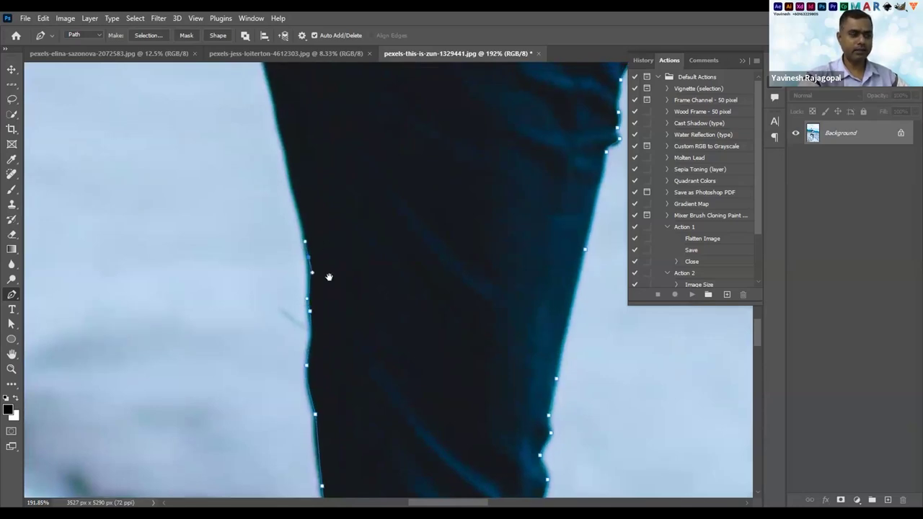
left_click_drag(327, 274, 311, 304)
left_click(309, 313)
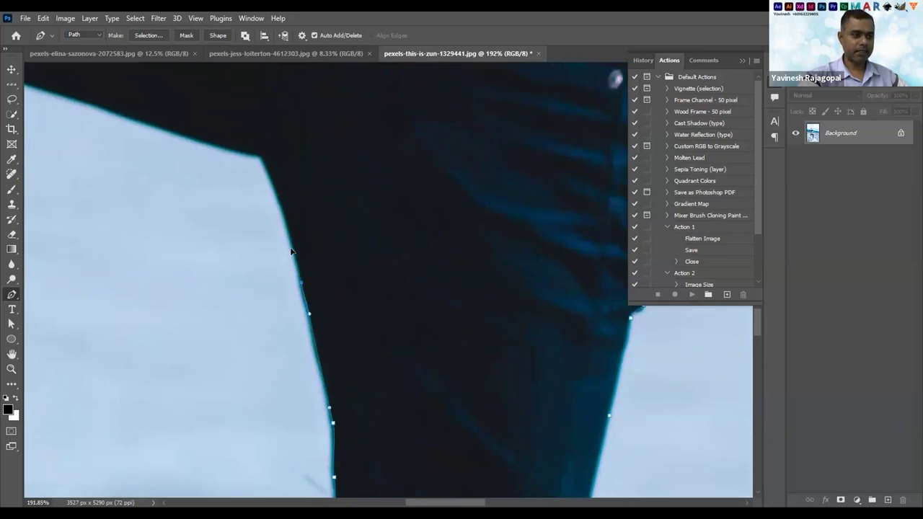
scroll(292, 253, "down", 3)
Anchor the path where the ankle meets the shoe and curve it along the shoe's top edge
scroll(365, 231, "down", 3)
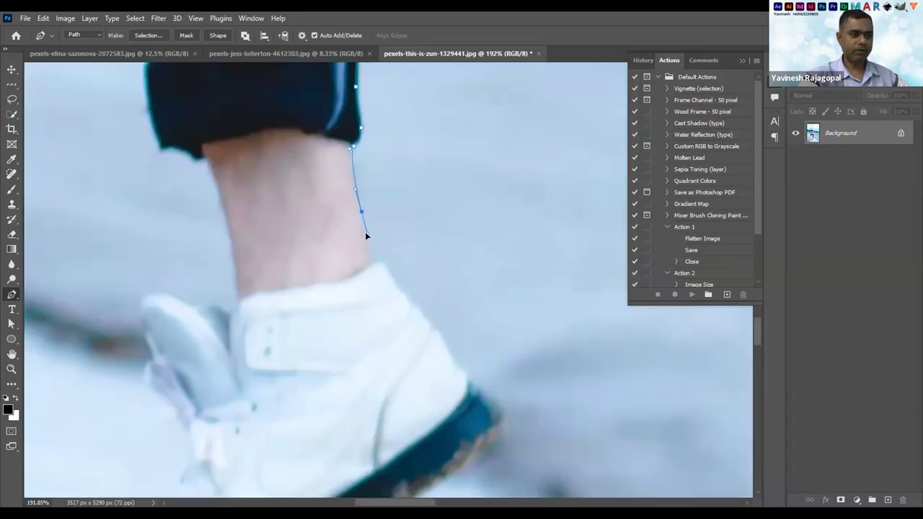
left_click(374, 259)
left_click_drag(391, 257, 341, 185)
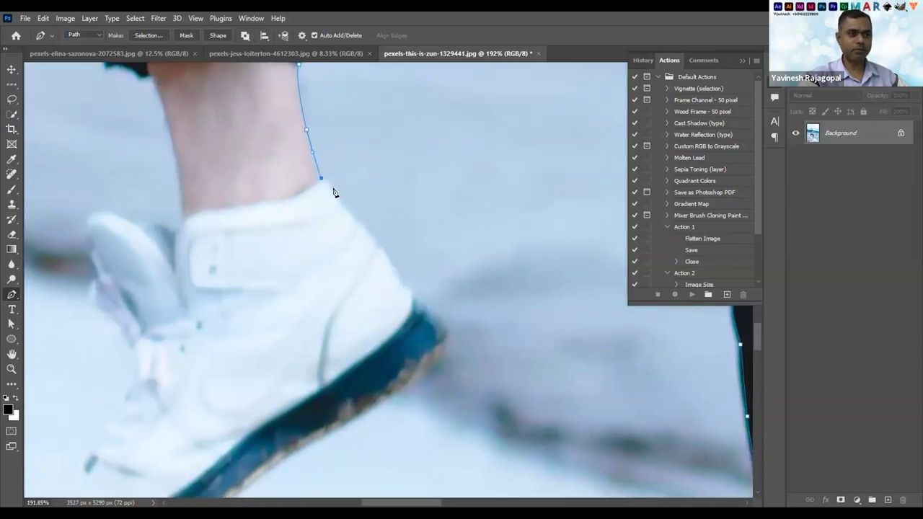
left_click_drag(366, 225, 374, 232)
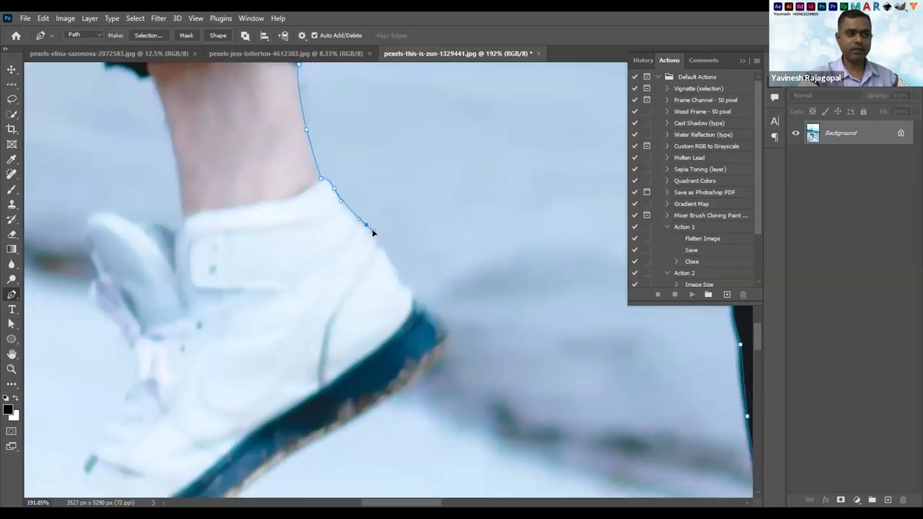
left_click_drag(413, 294, 418, 303)
scroll(440, 181, "down", 4)
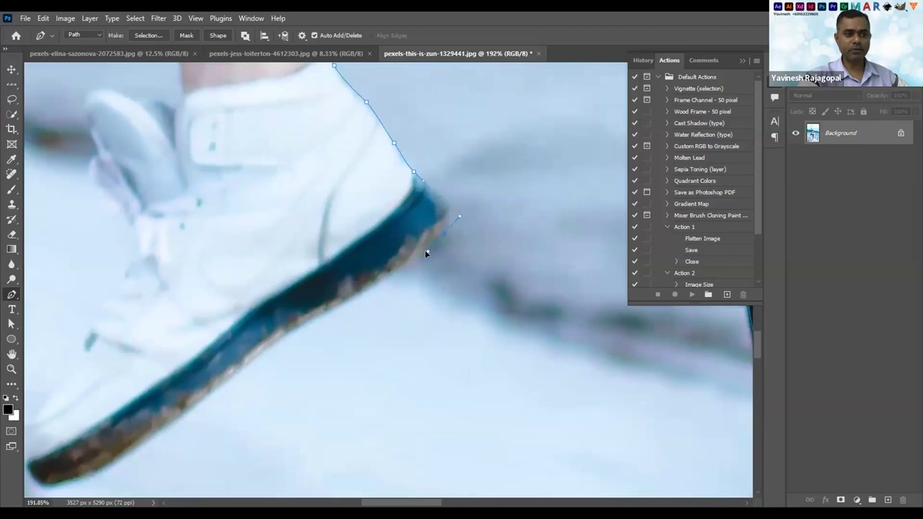
Follow the dark sole with curved anchors and round its end at the toe
left_click_drag(342, 266, 388, 211)
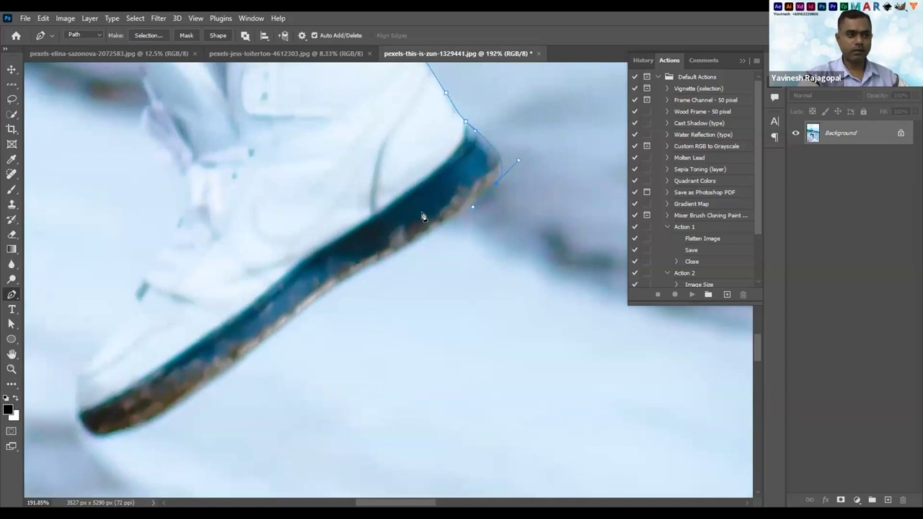
left_click(381, 258)
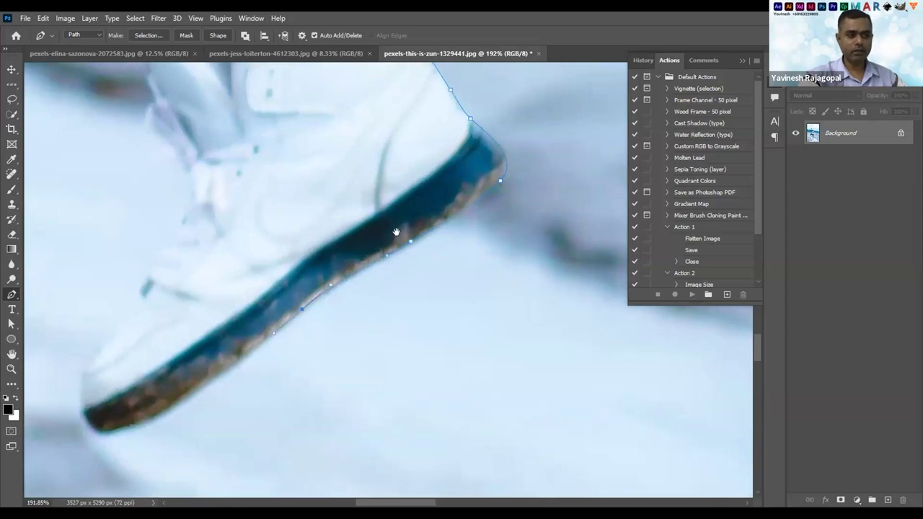
left_click_drag(397, 233, 426, 224)
left_click_drag(382, 299, 293, 330)
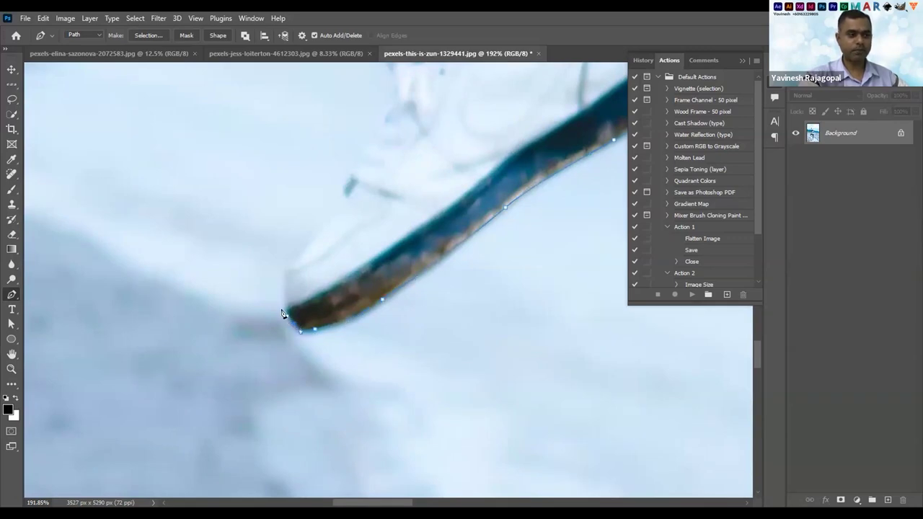
left_click_drag(289, 264, 303, 250)
scroll(298, 294, "up", 5)
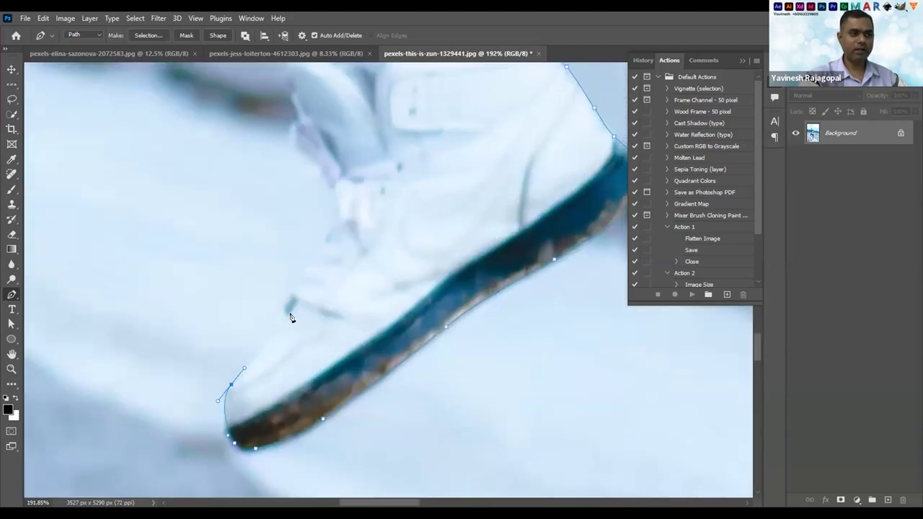
Add anchors up the shoe's front from the toe to below the tongue
left_click(287, 317)
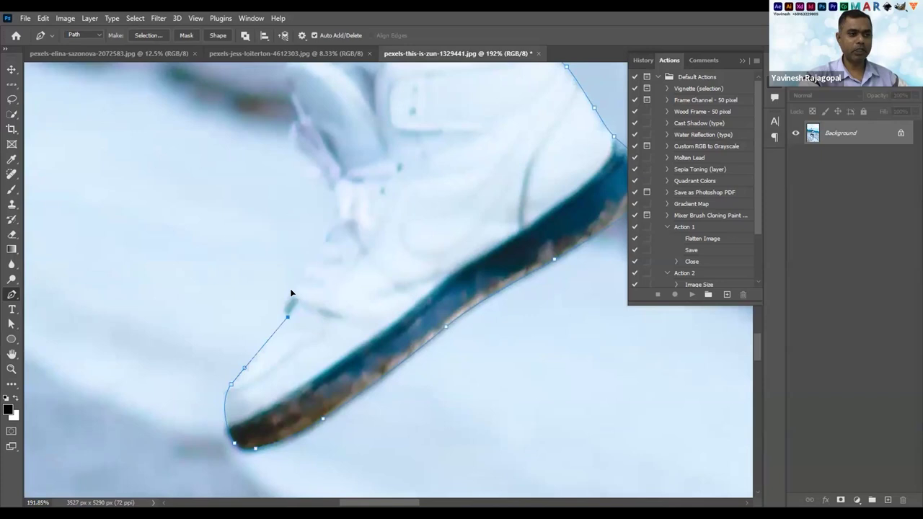
scroll(301, 275, "up", 5)
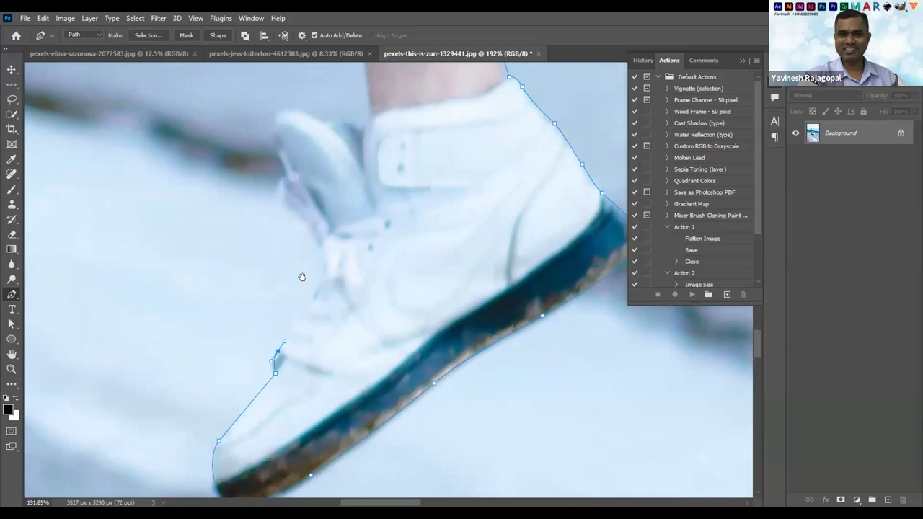
left_click(305, 311)
left_click(318, 282)
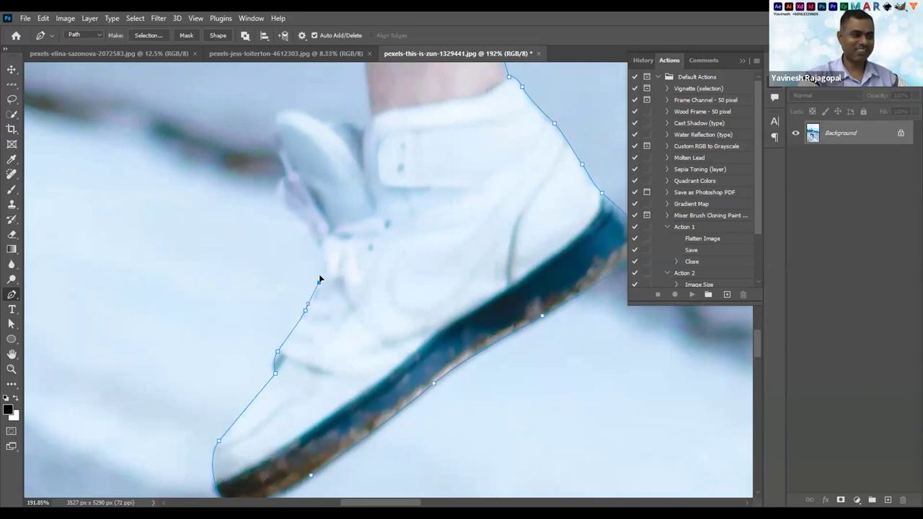
left_click(319, 247)
left_click(296, 218)
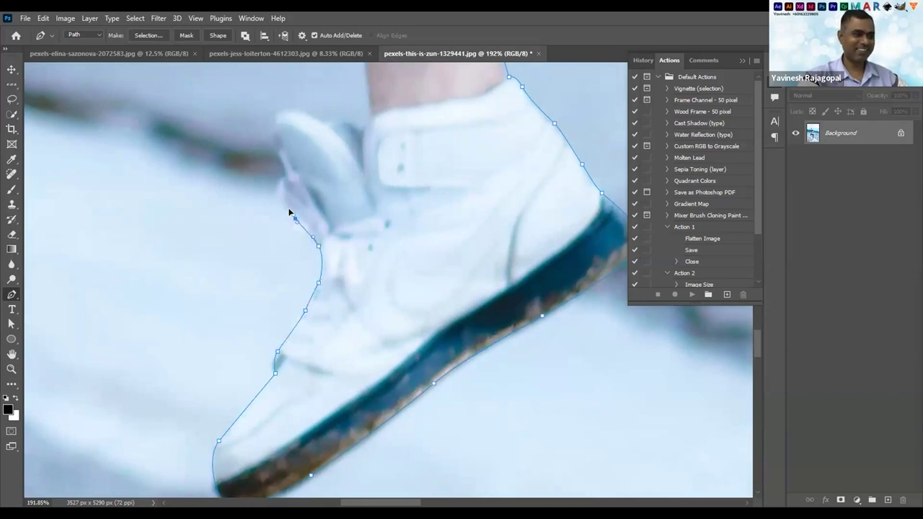
Curve the path around the shoe's tongue, then add anchors up the ankle's left edge
left_click_drag(279, 197, 283, 110)
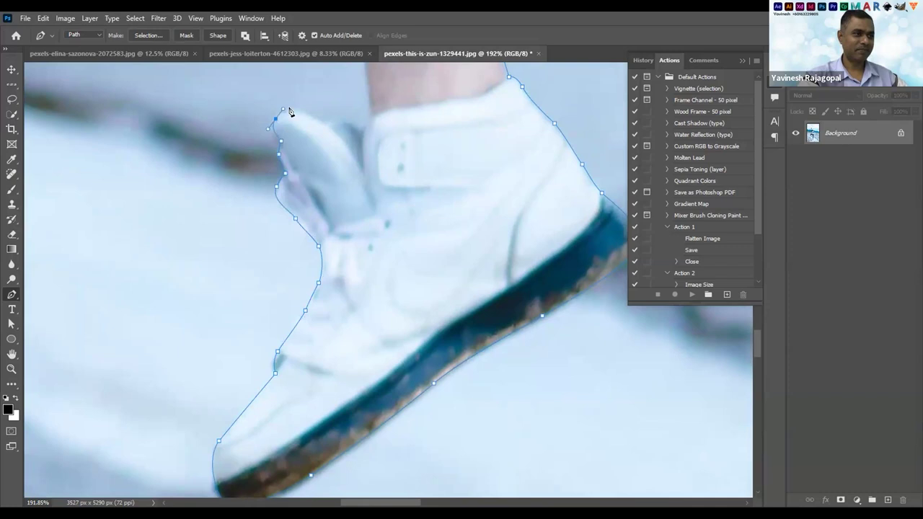
left_click(330, 124)
left_click_drag(329, 220, 330, 277)
left_click_drag(335, 237, 358, 245)
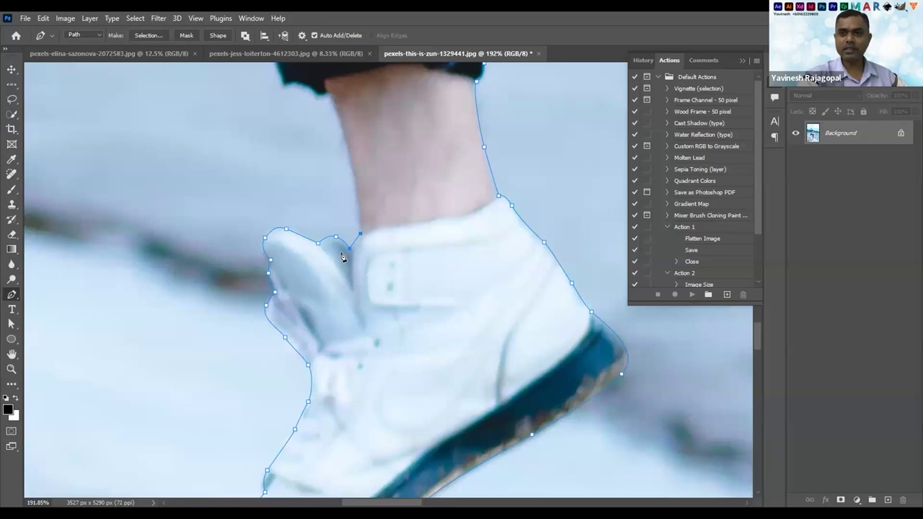
left_click_drag(367, 181, 362, 270)
left_click(380, 331)
left_click(362, 269)
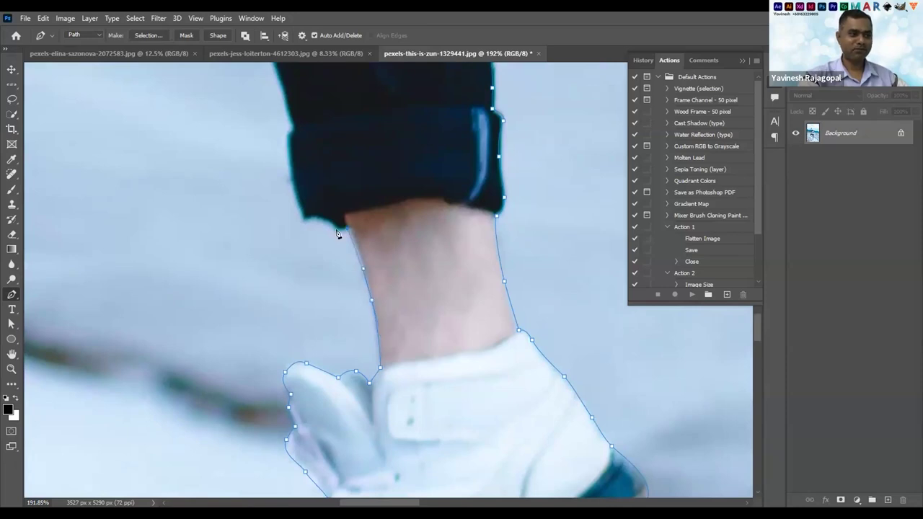
Add anchors along the trouser's top edge and close the path on its starting anchor
scroll(334, 232, "up", 10)
scroll(412, 294, "right", 4)
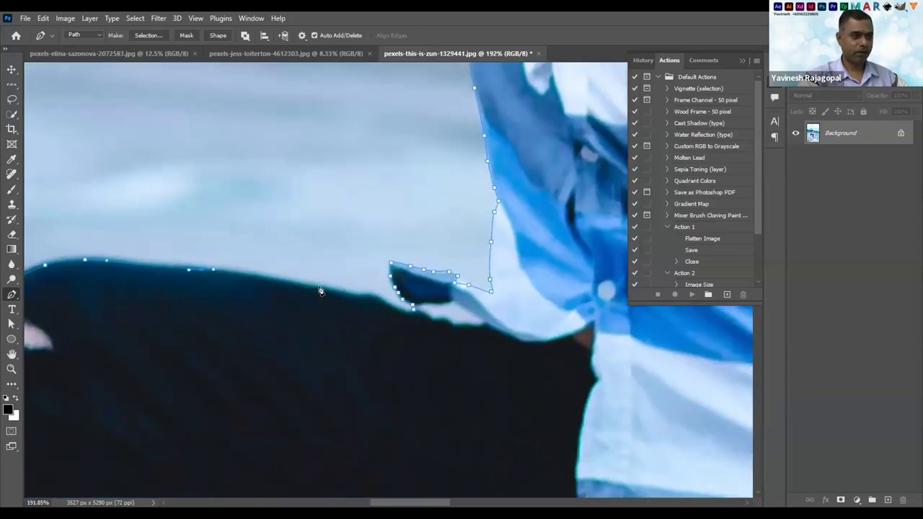
left_click(354, 295)
left_click(376, 295)
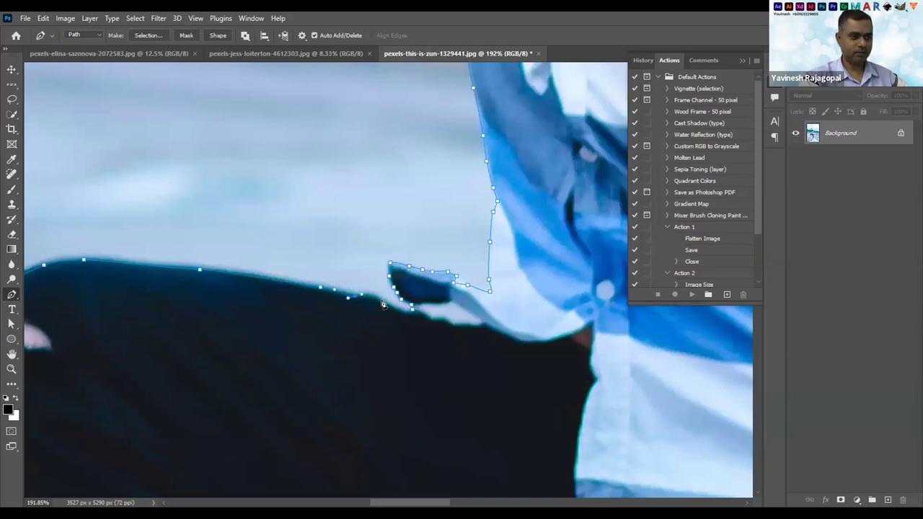
left_click(389, 307)
left_click(413, 310)
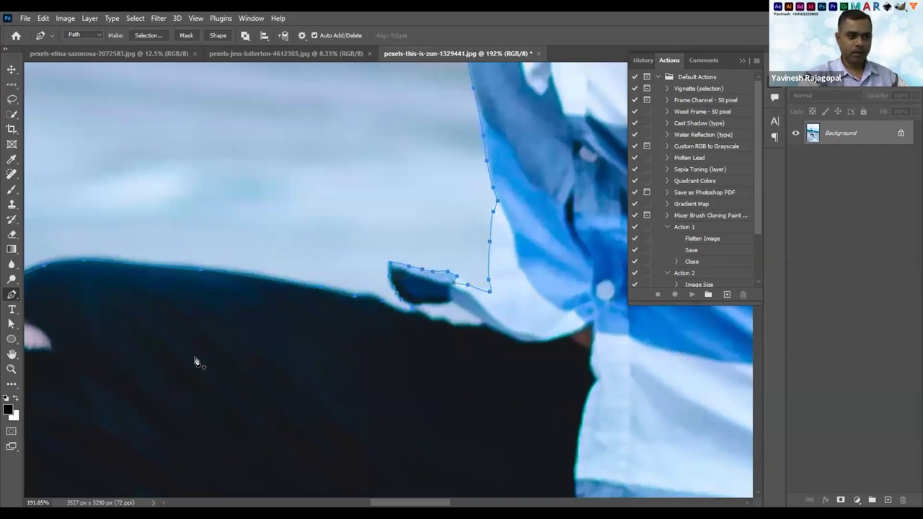
Zoom out three times with Ctrl+- to show the whole outlined photo
key("ctrl+minus")
key("ctrl+minus")
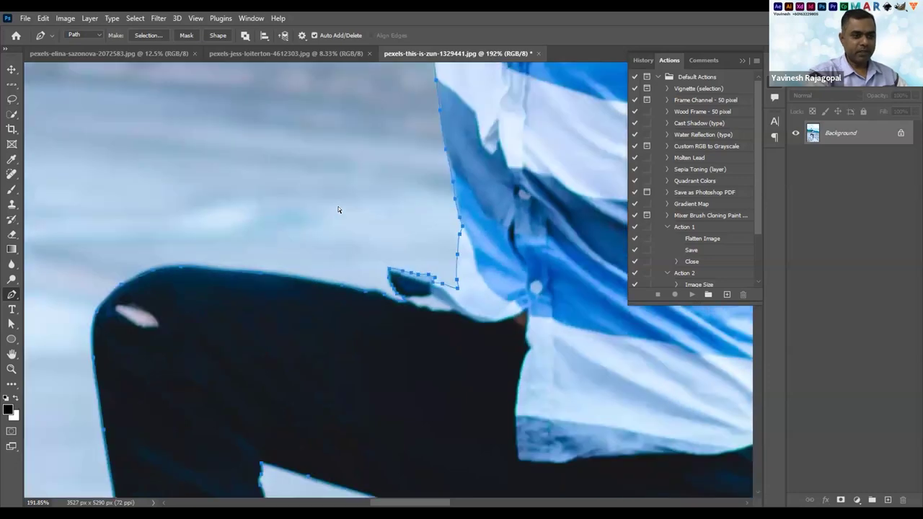
key("ctrl+minus")
key("ctrl+minus")
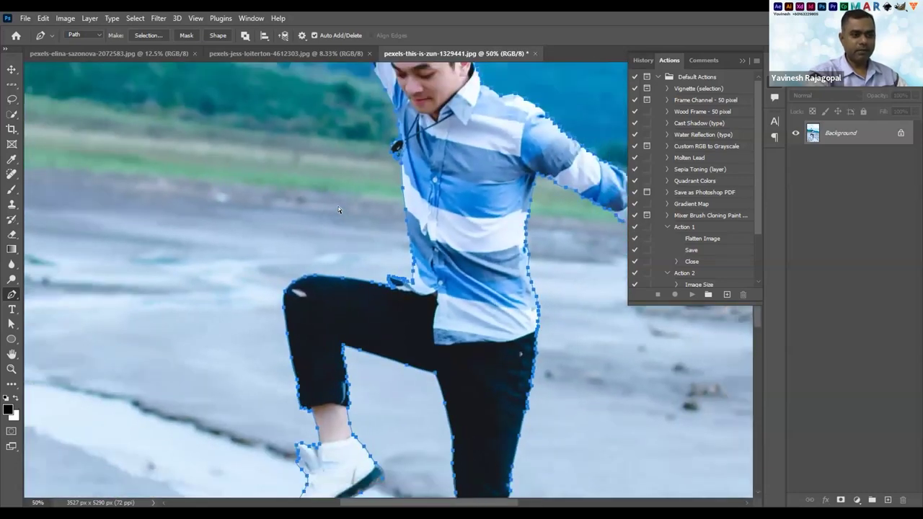
key("ctrl+minus")
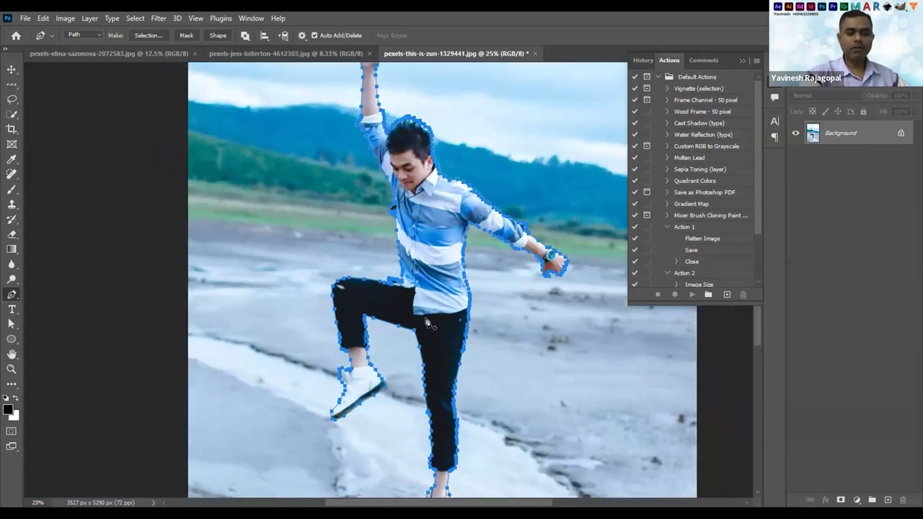
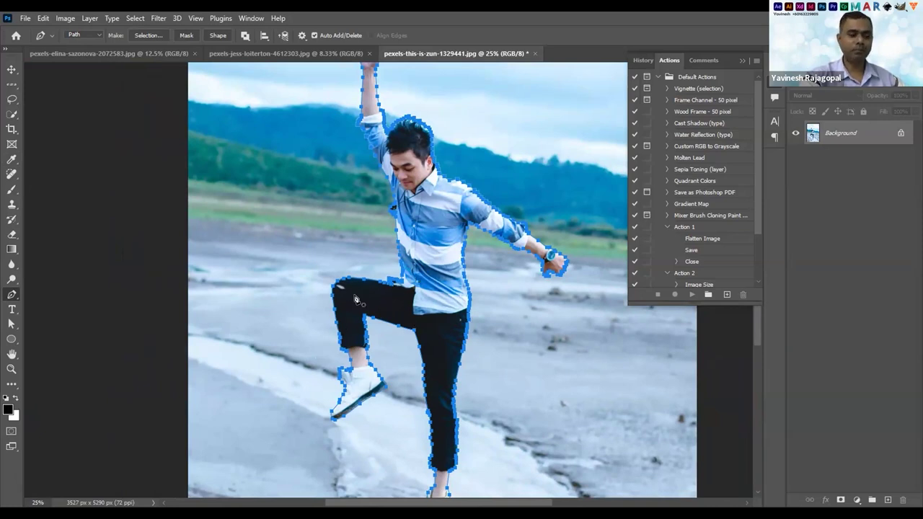
Show and float the Paths panel, then load the man's work path as a selection
left_click(248, 19)
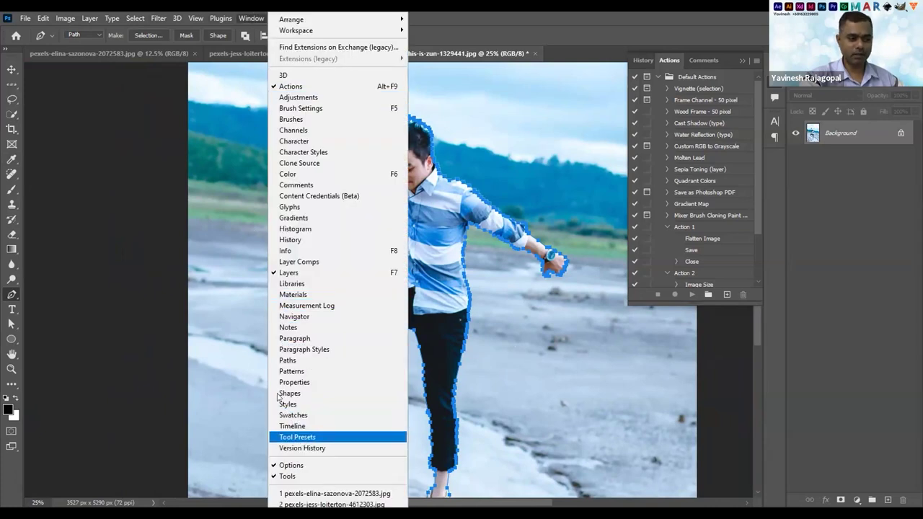
left_click(289, 360)
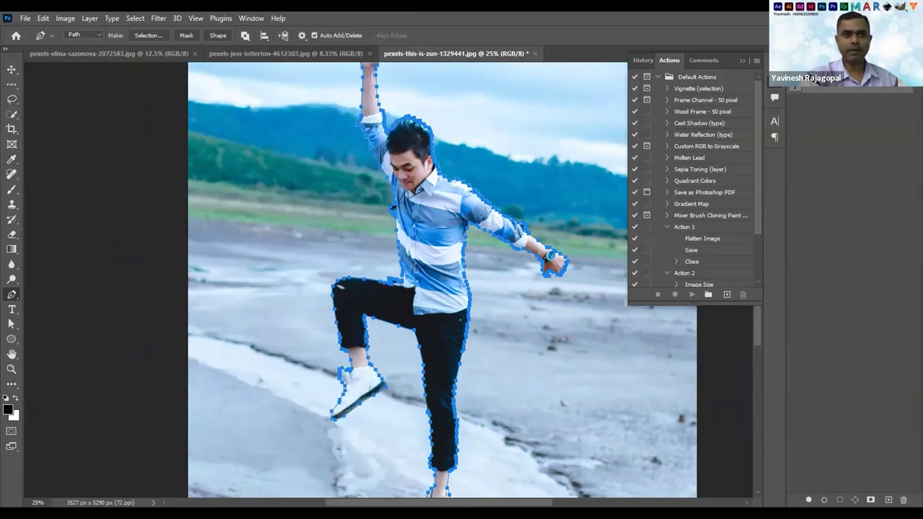
left_click_drag(508, 110, 525, 117)
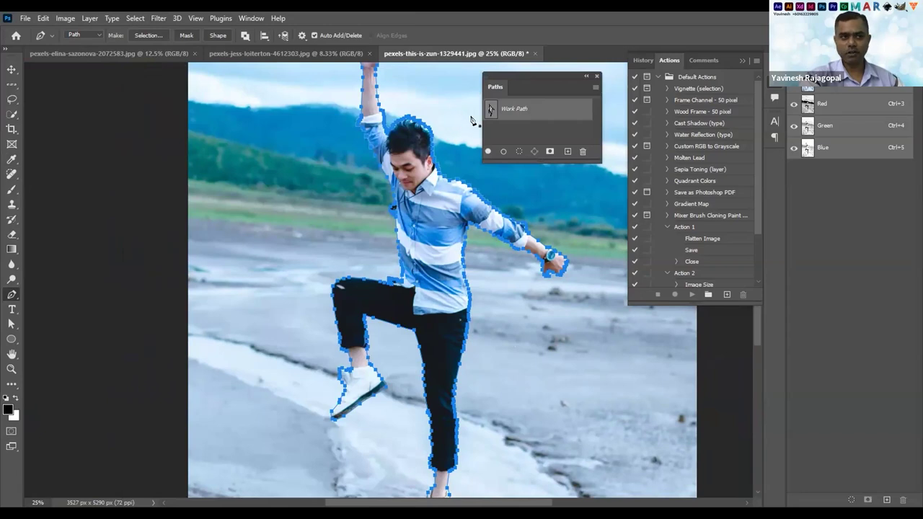
left_click(518, 152)
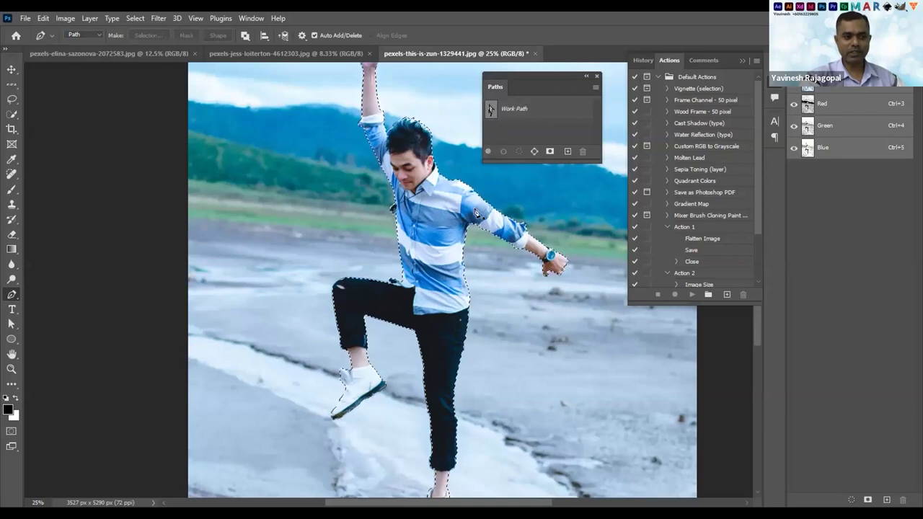
Hide the panels, fit the image, and zoom in on the selection around the man's spiky hair
key("Tab")
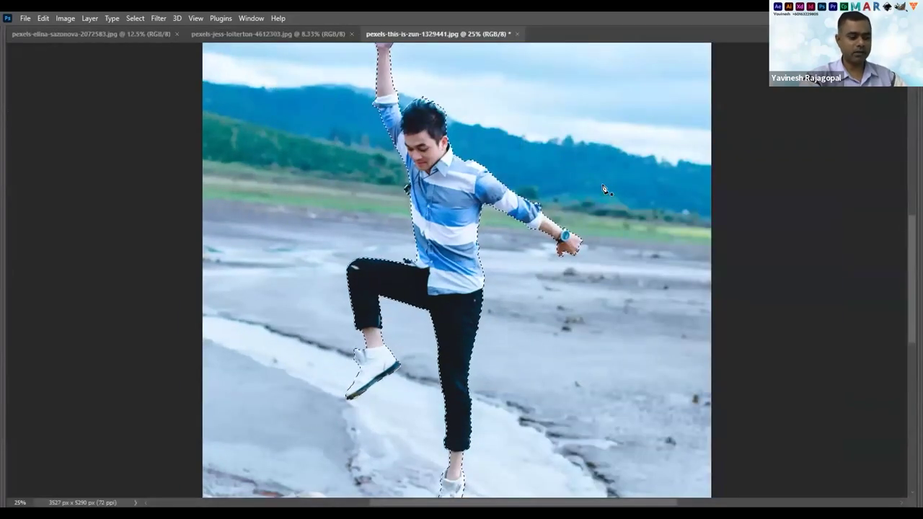
key("ctrl+0")
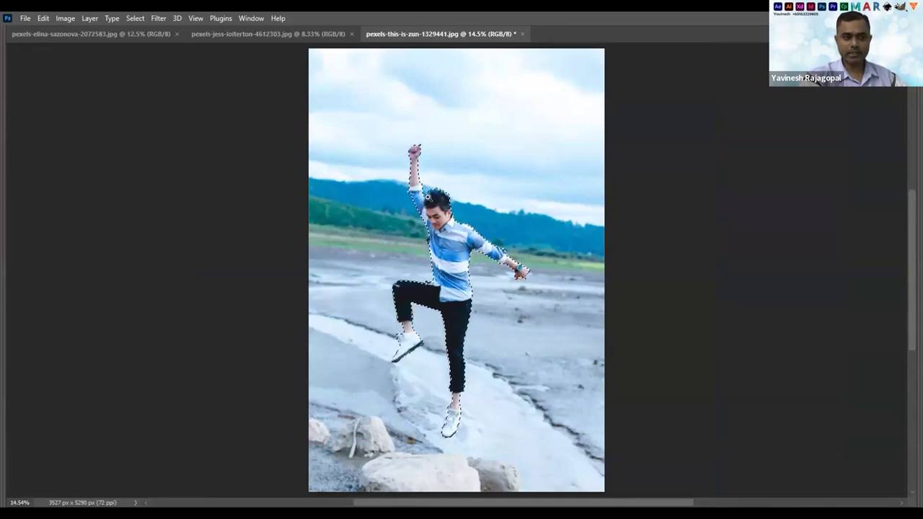
left_click_drag(430, 186, 332, 267)
scroll(333, 267, "up", 3)
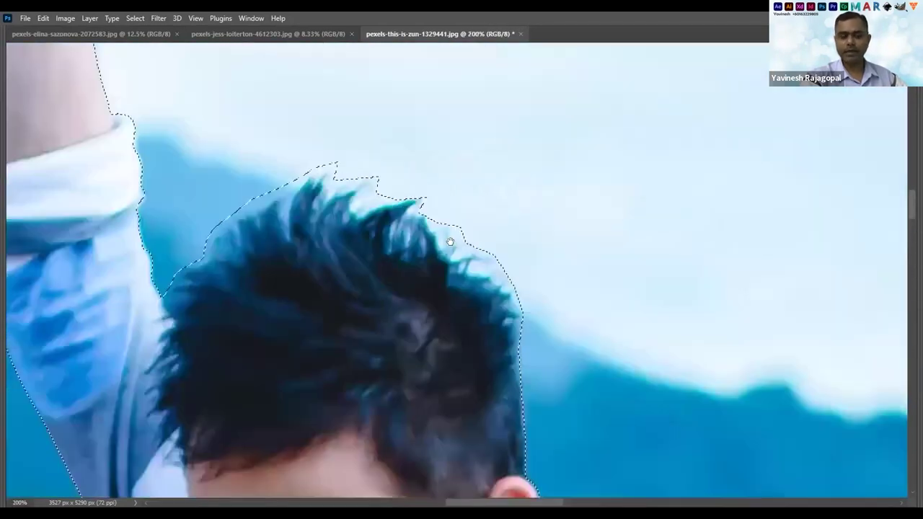
scroll(371, 223, "down", 1)
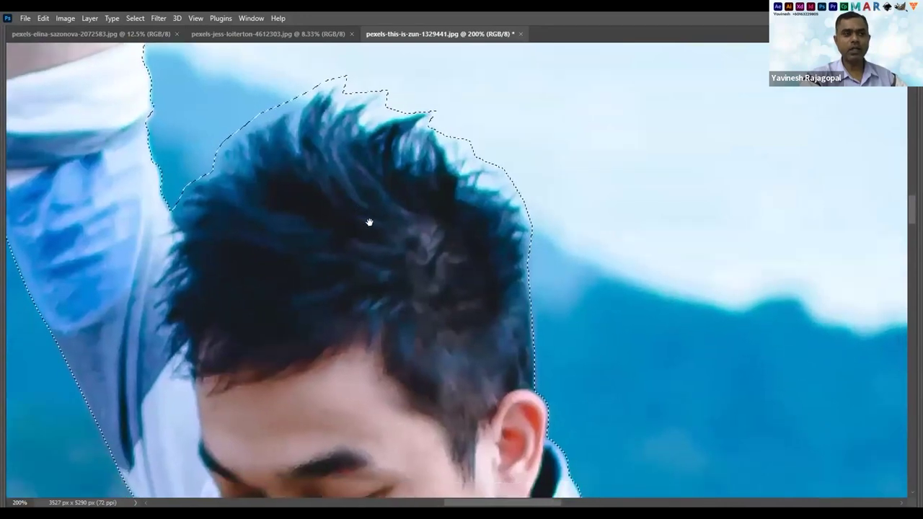
scroll(414, 219, "up", 2)
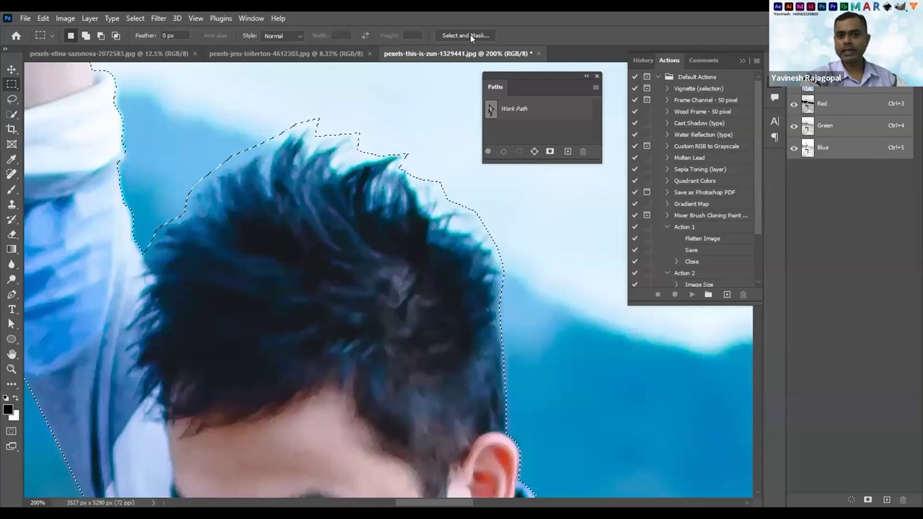
Switch to the Rectangular Marquee tool and launch Select and Mask for the man's selection
left_click(11, 70)
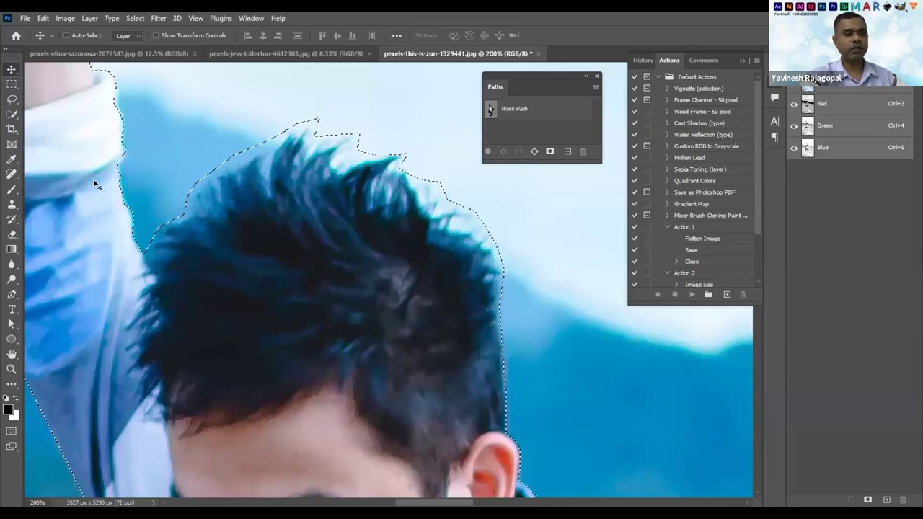
left_click(11, 85)
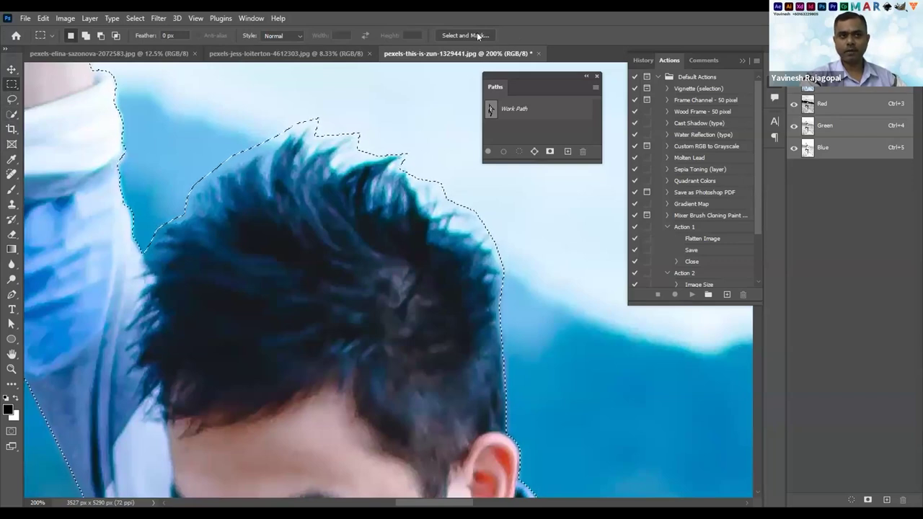
left_click(459, 36)
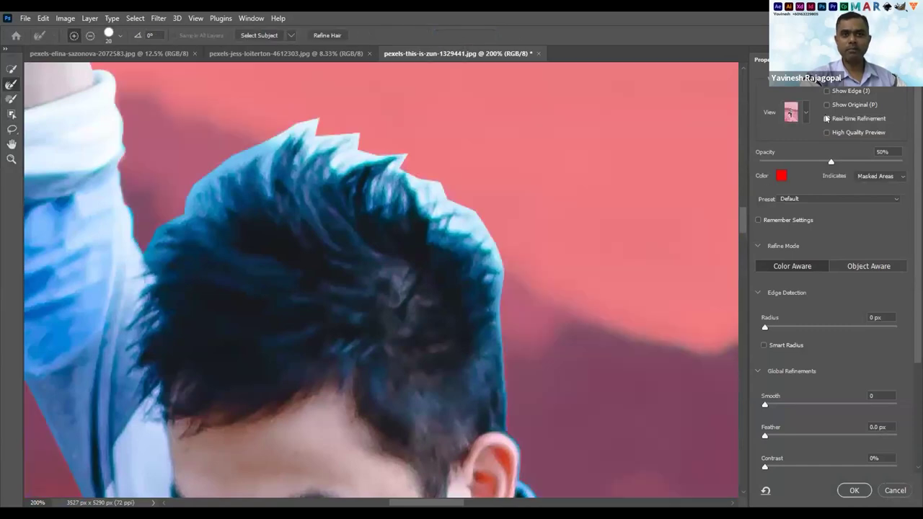
Turn on Real-time Refinement and bring up the mask preview View modes
left_click(827, 118)
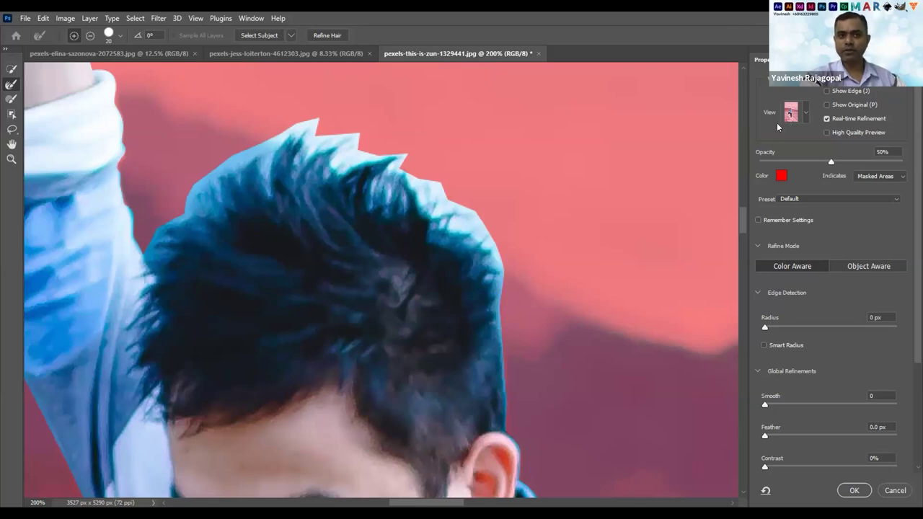
left_click(805, 115)
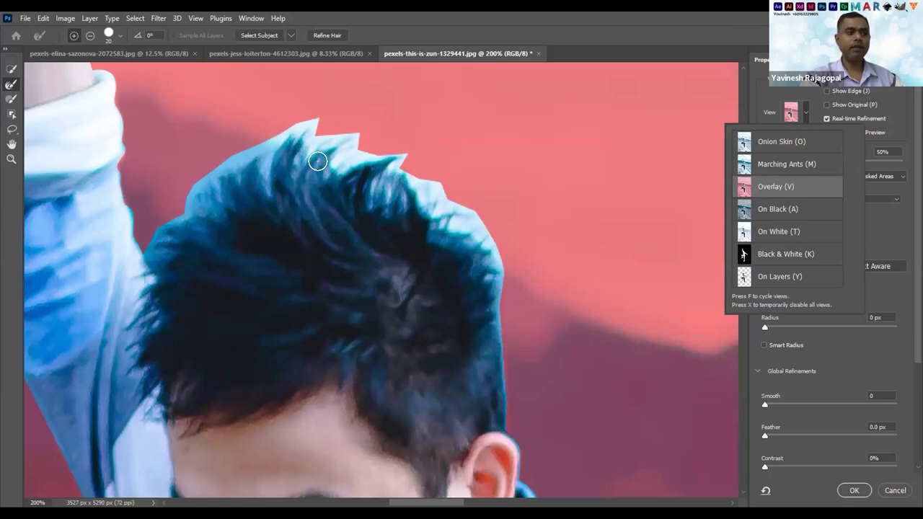
Preview in Overlay, refine the hair edge, then the sleeve cuff at brush size 9
left_click(10, 86)
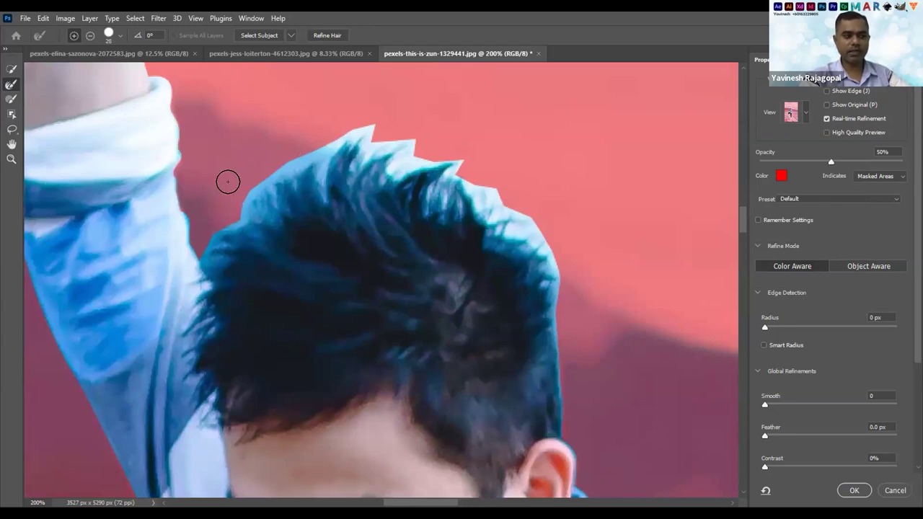
mouse_move(219, 210)
left_mouse_down()
mouse_move(220, 243)
mouse_move(205, 253)
mouse_move(278, 168)
mouse_move(311, 155)
mouse_move(319, 187)
mouse_move(316, 165)
mouse_move(347, 124)
mouse_move(360, 124)
mouse_move(365, 149)
mouse_move(355, 165)
mouse_move(386, 140)
mouse_move(402, 145)
mouse_move(387, 166)
mouse_move(441, 160)
mouse_move(444, 185)
mouse_move(422, 194)
mouse_move(450, 194)
mouse_move(460, 170)
mouse_move(475, 180)
mouse_move(490, 215)
mouse_move(528, 232)
mouse_move(560, 328)
mouse_move(562, 379)
left_mouse_up()
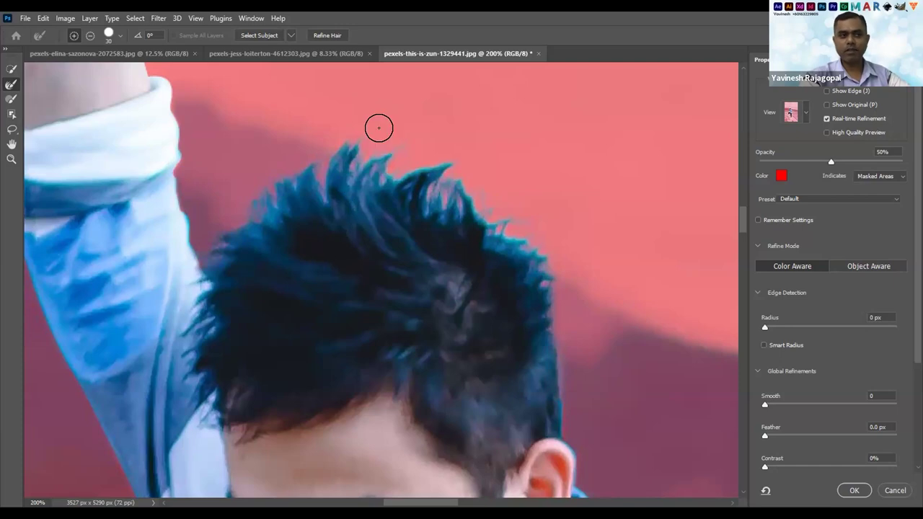
left_click_drag(257, 166, 375, 190)
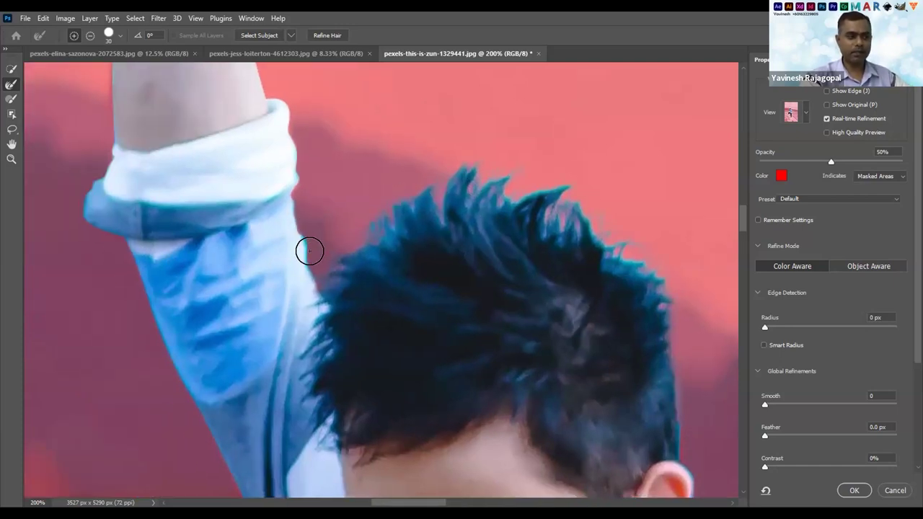
key("bracketleft")
key("bracketleft")
key("bracketleft")
key("bracketleft")
key("bracketleft")
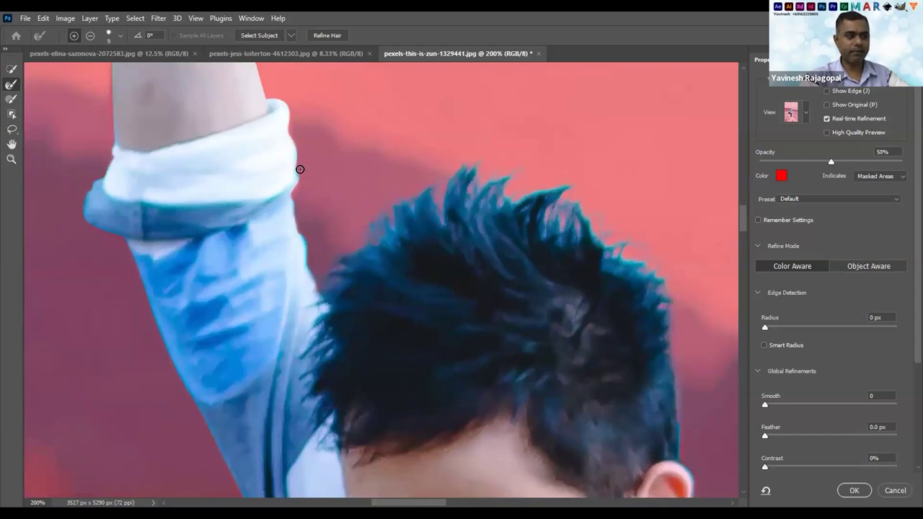
left_click_drag(297, 158, 294, 198)
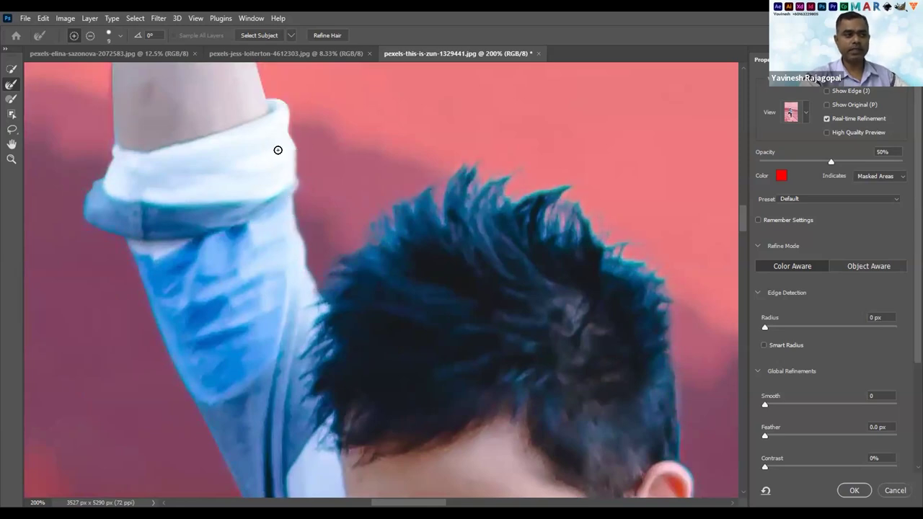
Refine the mask edge along the raised forearm, watch, cuff and hand
scroll(351, 419, "up", 10)
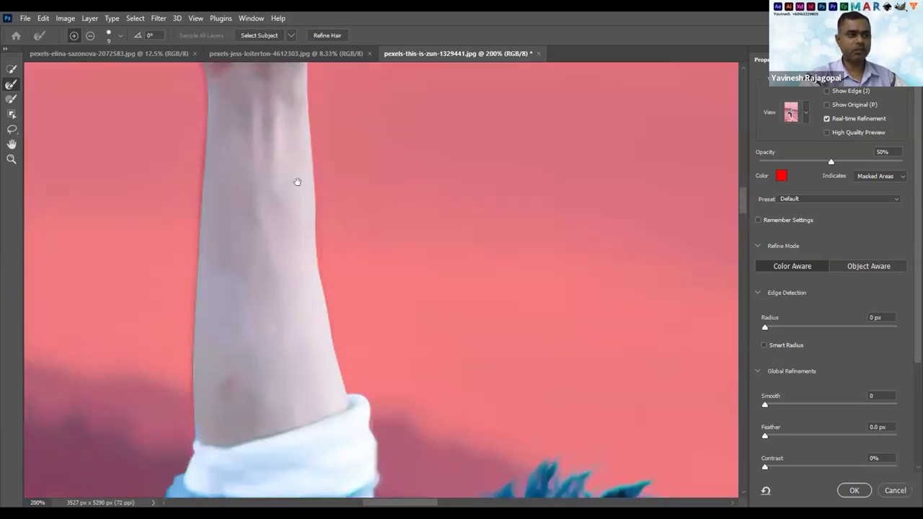
left_click_drag(284, 324, 257, 251)
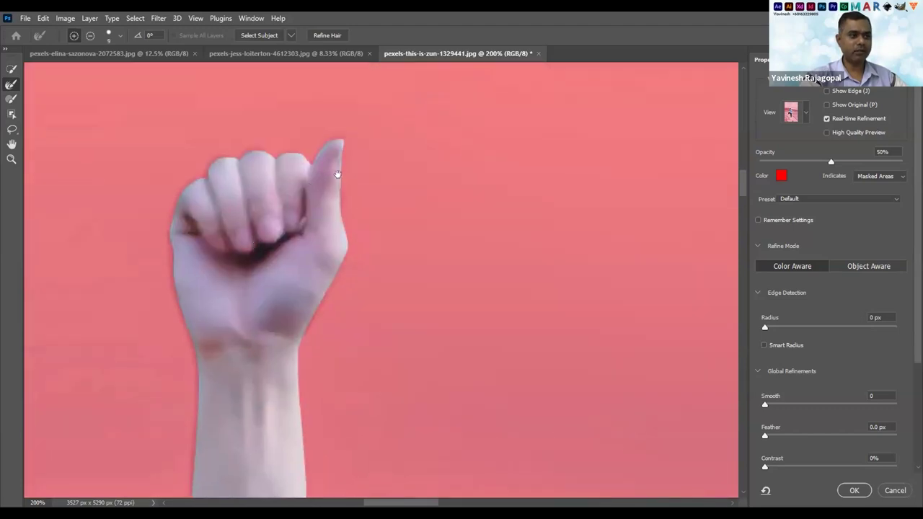
scroll(413, 331, "down", 12)
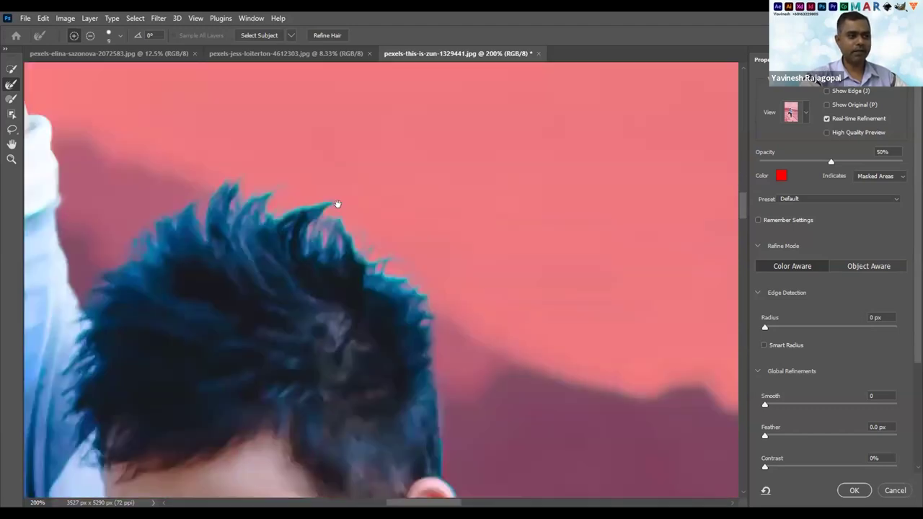
scroll(330, 196, "down", 12)
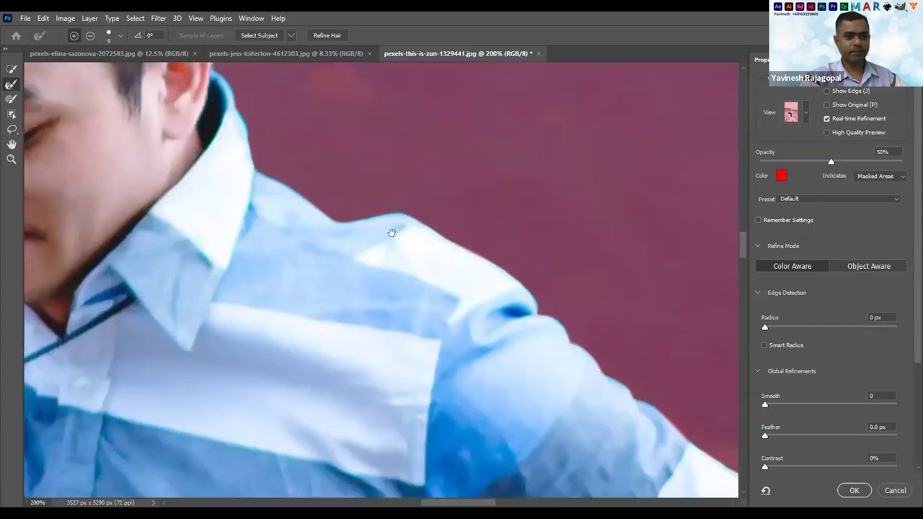
scroll(350, 207, "down", 10)
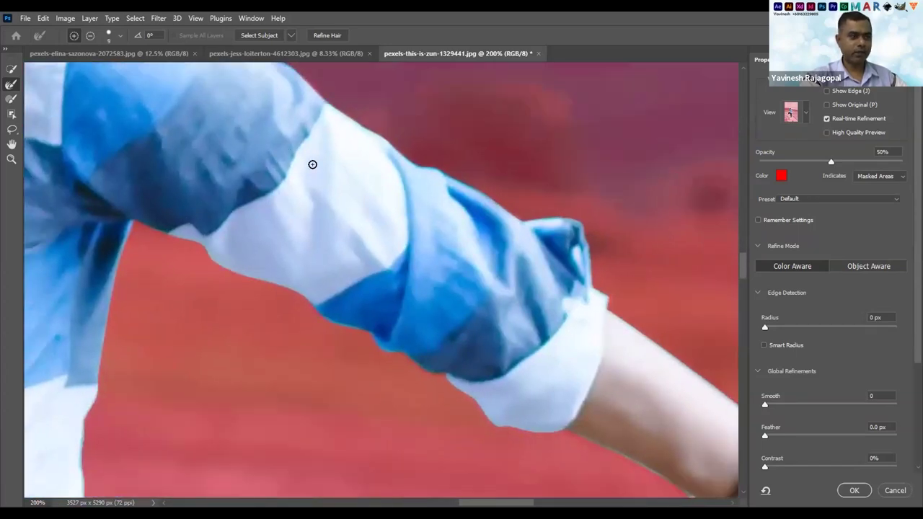
scroll(303, 145, "down", 5)
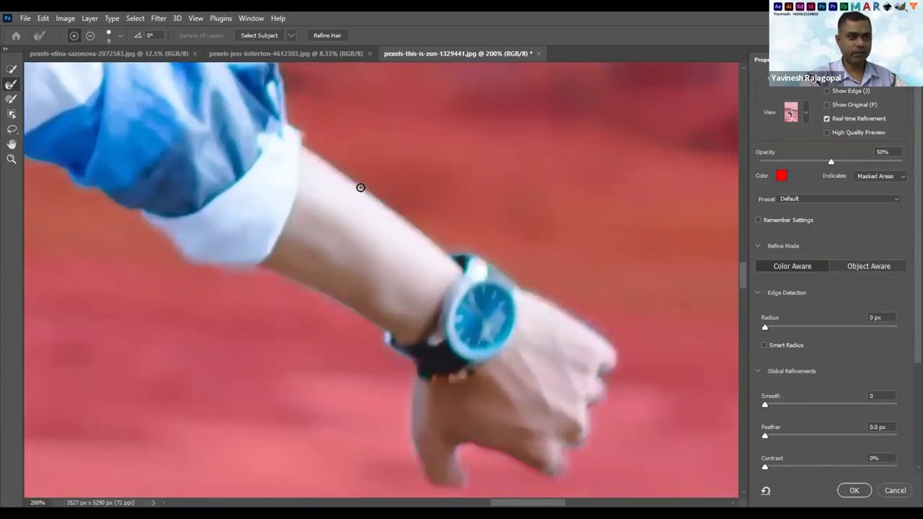
left_click_drag(450, 253, 374, 197)
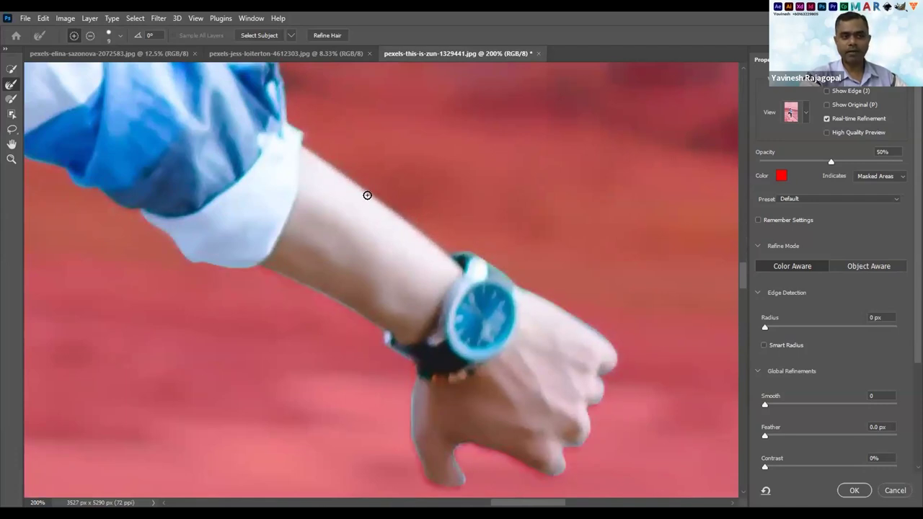
left_click_drag(263, 267, 268, 267)
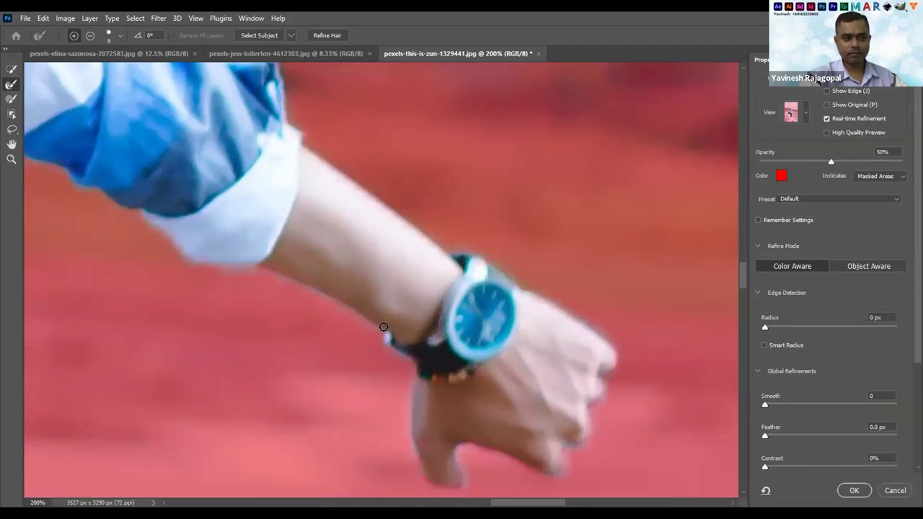
Refine the mask edges along the wrist, down the hand and around the fingers
left_click_drag(407, 196, 303, 95)
left_click_drag(346, 150, 356, 145)
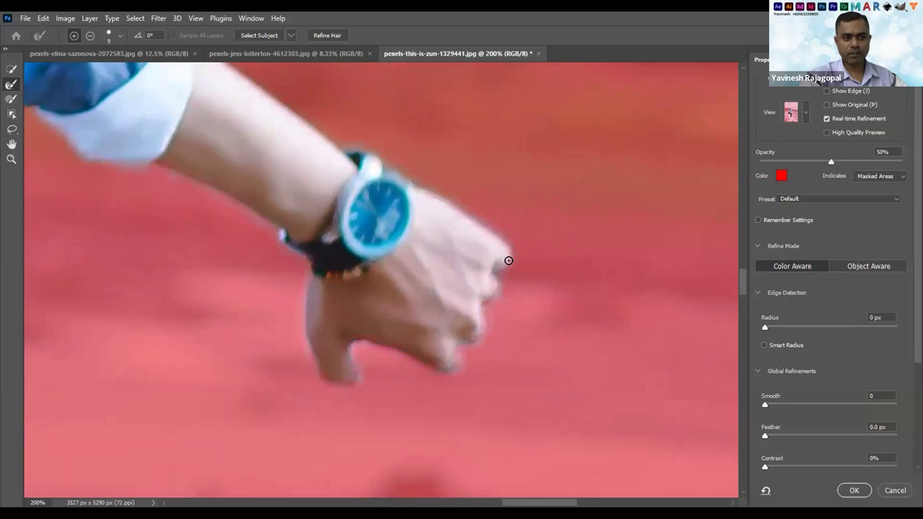
left_click_drag(490, 272, 497, 292)
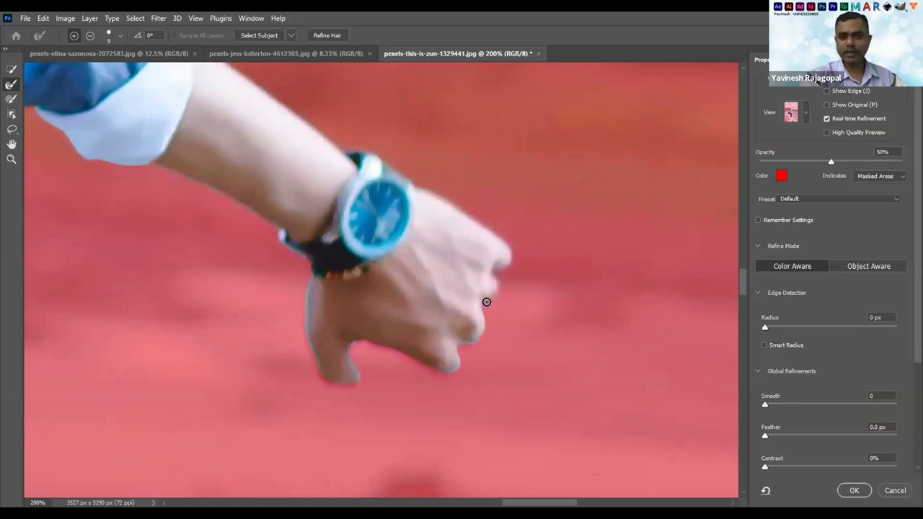
mouse_move(481, 307)
left_mouse_down()
mouse_move(484, 323)
mouse_move(462, 352)
left_mouse_up()
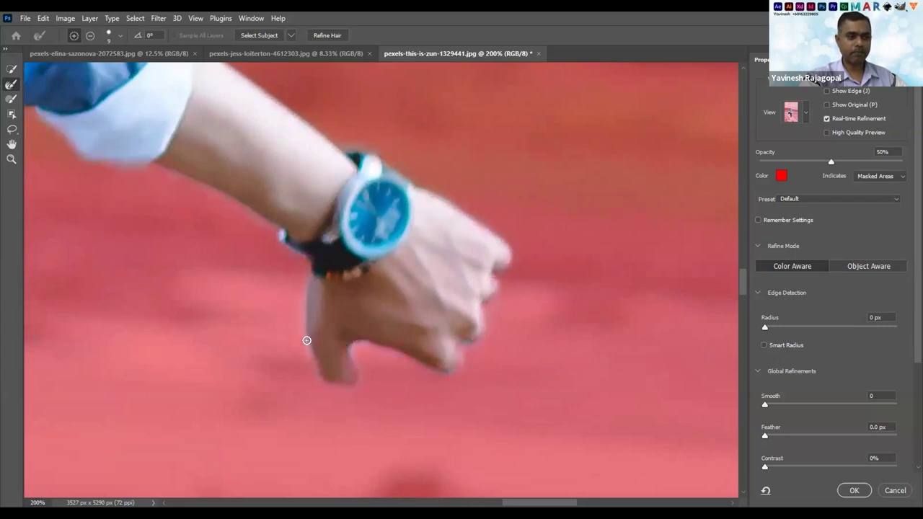
Pan along the arm and sleeve down to the jeans leg, zooming to 200%
left_click_drag(330, 264, 524, 322)
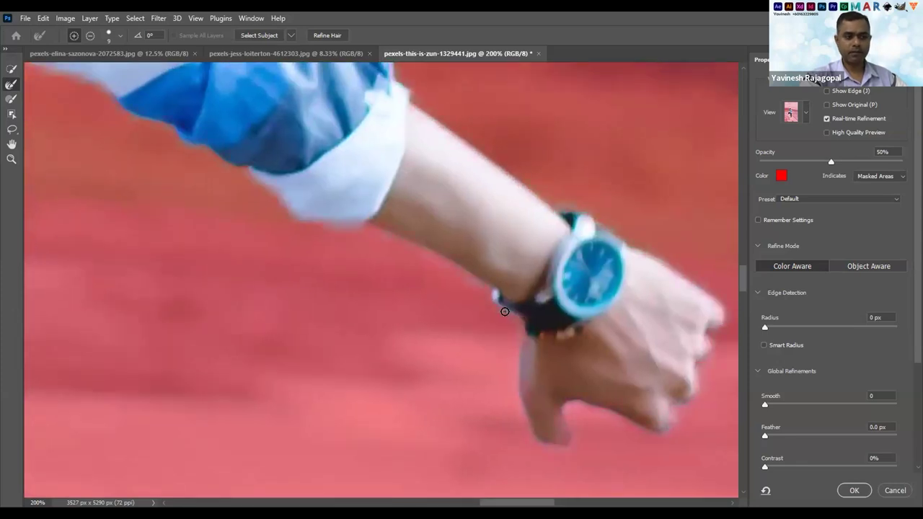
left_click_drag(469, 268, 523, 300)
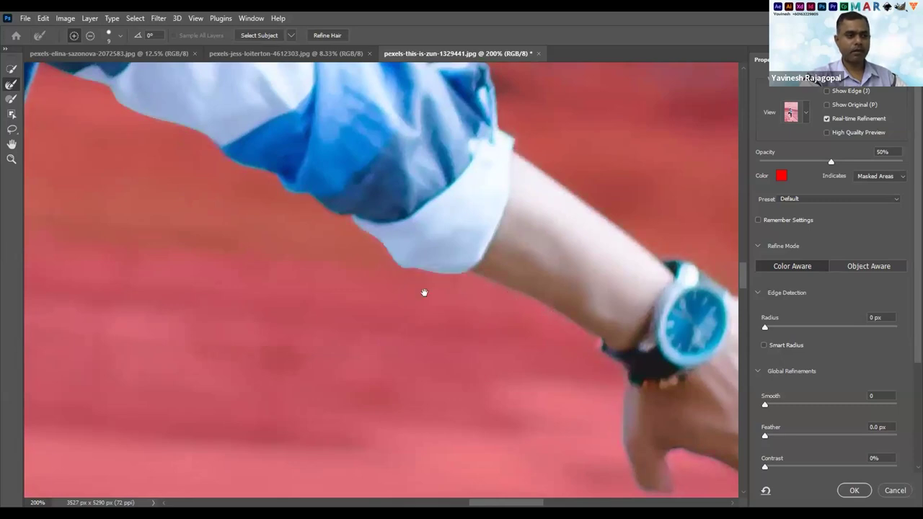
left_click_drag(423, 291, 489, 358)
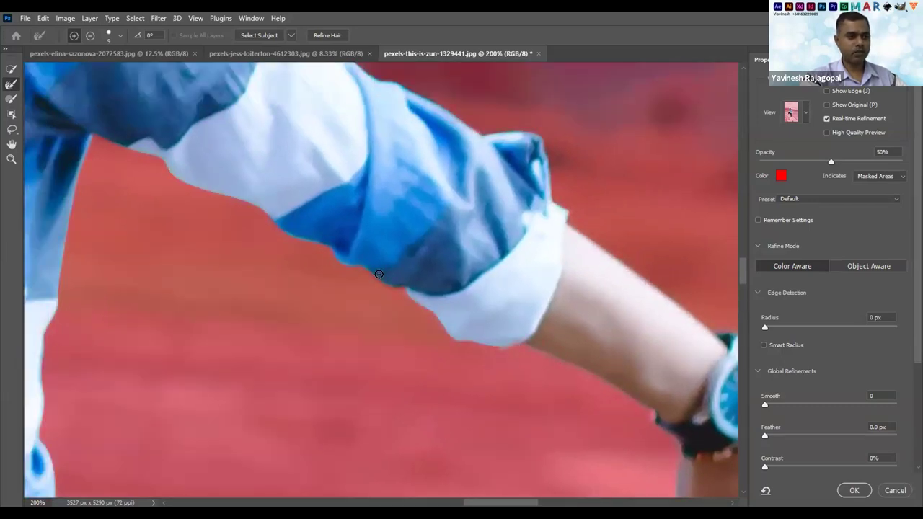
left_click_drag(182, 372, 392, 149)
key("ctrl+minus")
left_click_drag(355, 284, 375, 239)
key("ctrl+plus")
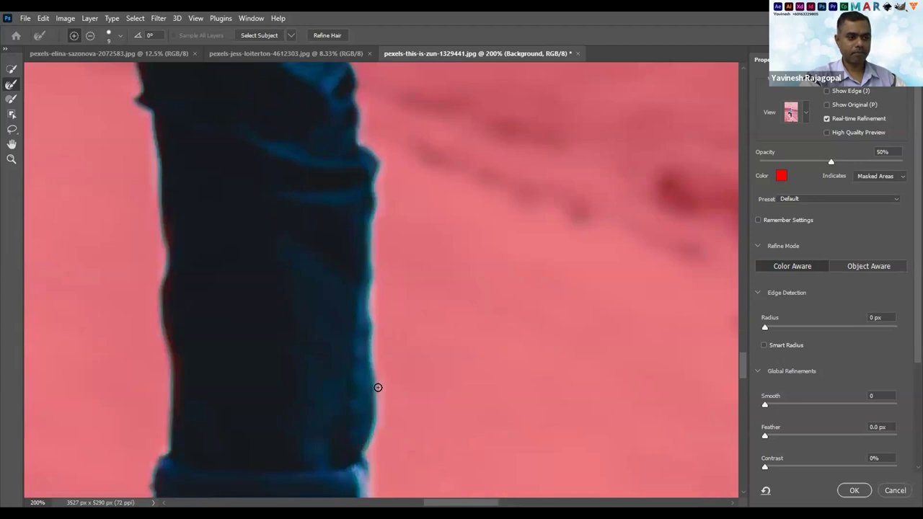
With the refine brush enlarged to 20, refine the jeans' top edge and corner
left_click(302, 220, "alt")
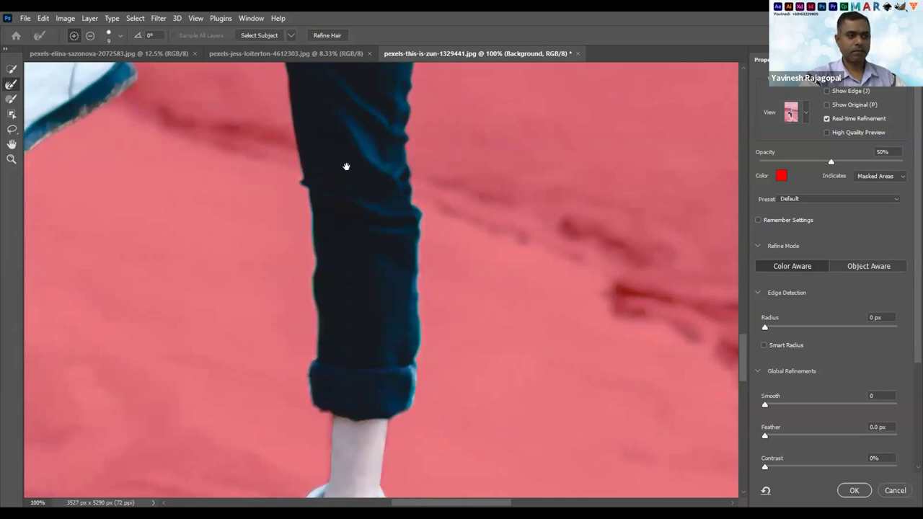
scroll(347, 165, "up", 6)
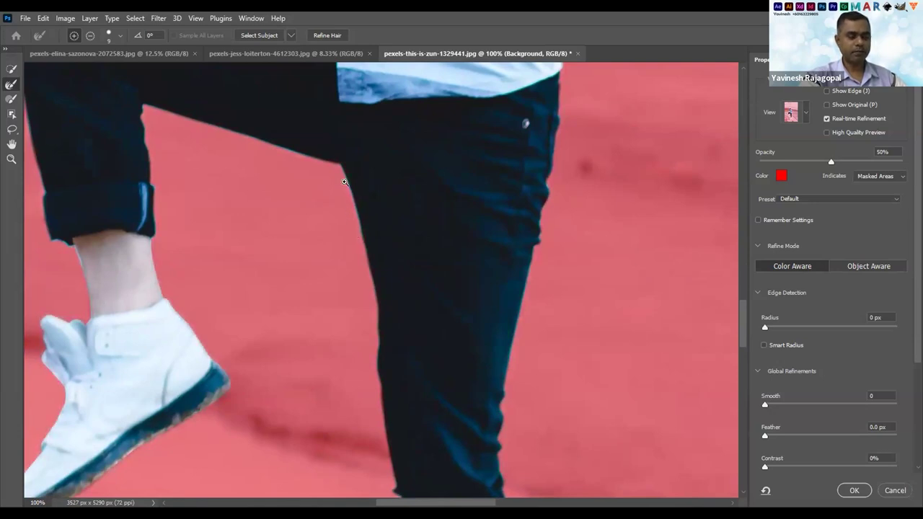
scroll(344, 182, "up", 2)
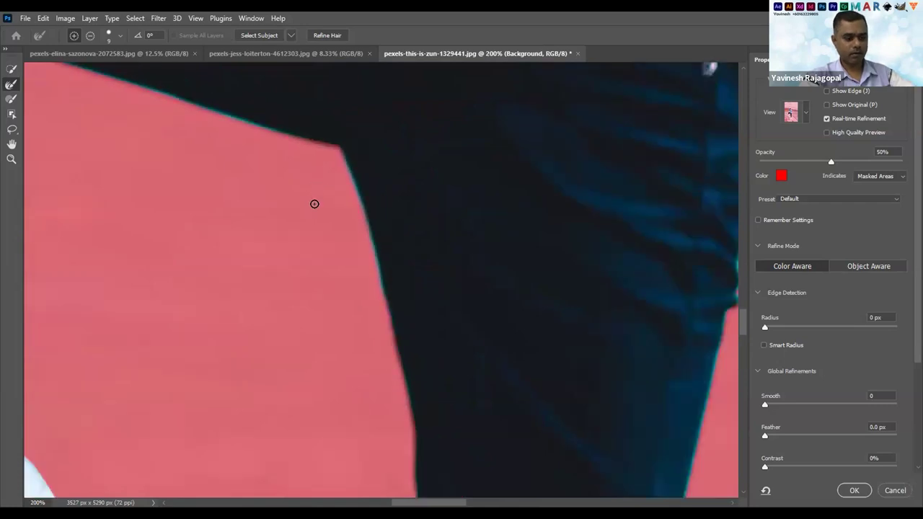
key("bracketright")
key("bracketright")
key("bracketright")
left_click_drag(341, 161, 375, 283)
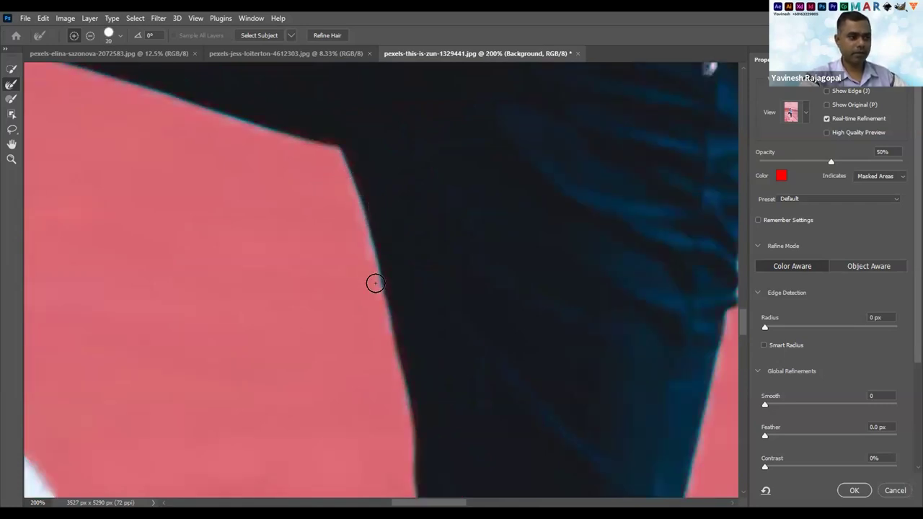
left_click_drag(298, 192, 360, 286)
left_click_drag(406, 245, 180, 175)
left_click_drag(257, 208, 564, 274)
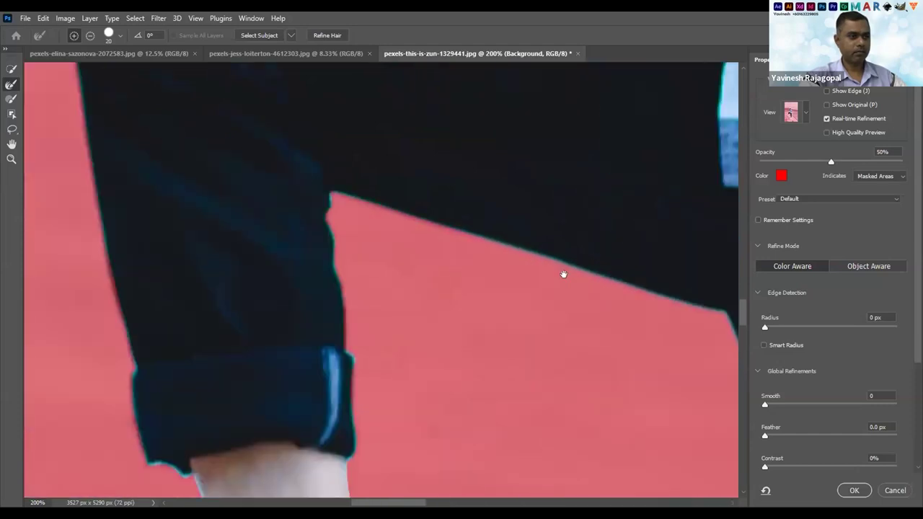
mouse_move(478, 237)
left_mouse_down()
mouse_move(336, 193)
mouse_move(327, 209)
mouse_move(351, 338)
mouse_move(353, 435)
left_mouse_up()
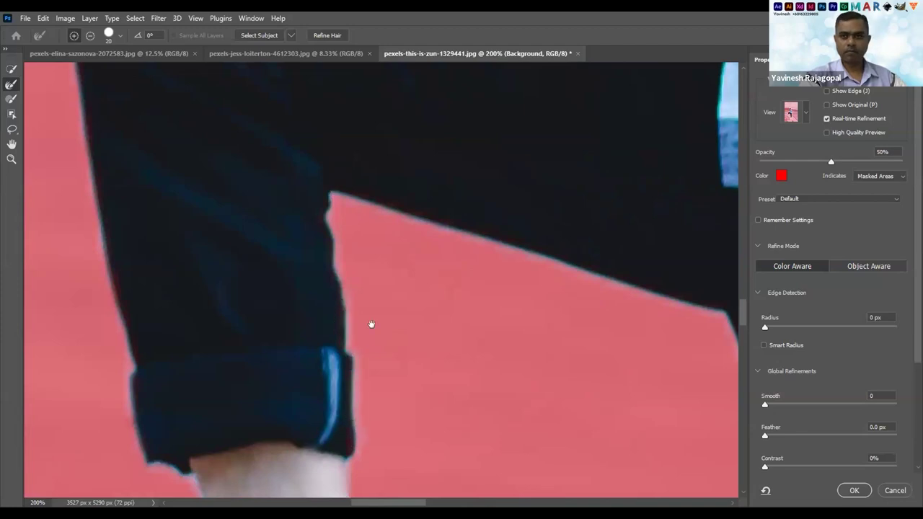
Refine the mask edges along the rolled cuff, shoe collar and shoe toe
left_click_drag(372, 325, 426, 97)
mouse_move(408, 189)
left_mouse_down()
mouse_move(412, 165)
mouse_move(419, 227)
mouse_move(408, 253)
mouse_move(418, 253)
mouse_move(345, 107)
mouse_move(371, 204)
mouse_move(353, 158)
left_mouse_up()
mouse_move(339, 123)
left_mouse_down()
mouse_move(456, 295)
mouse_move(450, 292)
mouse_move(481, 112)
mouse_move(496, 186)
mouse_move(494, 178)
mouse_move(385, 239)
mouse_move(280, 323)
mouse_move(482, 188)
mouse_move(318, 298)
mouse_move(274, 310)
mouse_move(256, 276)
mouse_move(259, 245)
mouse_move(323, 154)
left_mouse_up()
mouse_move(433, 118)
left_mouse_down()
mouse_move(355, 278)
mouse_move(343, 247)
mouse_move(330, 271)
left_mouse_up()
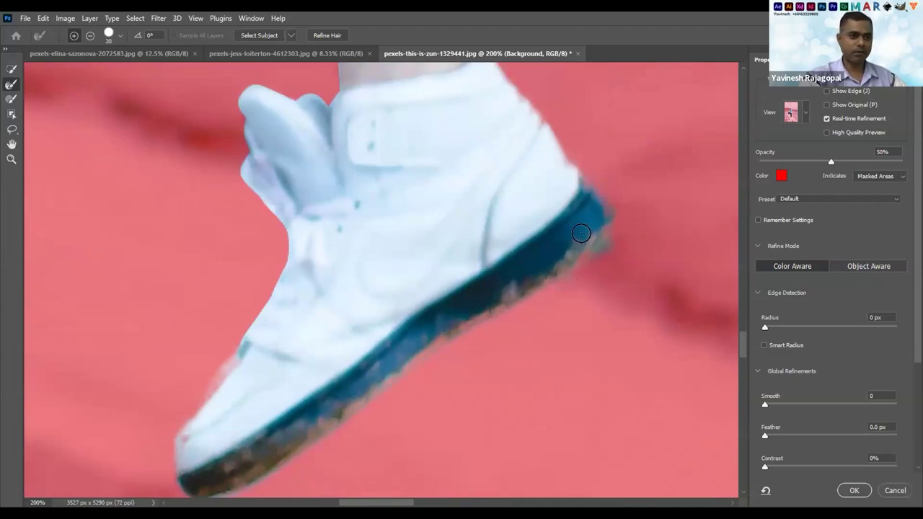
With a much smaller brush, refine the shoe's left edge and check up to the ankle
key("bracketleft")
key("bracketleft")
key("bracketleft")
key("bracketleft")
key("bracketleft")
key("bracketleft")
key("bracketleft")
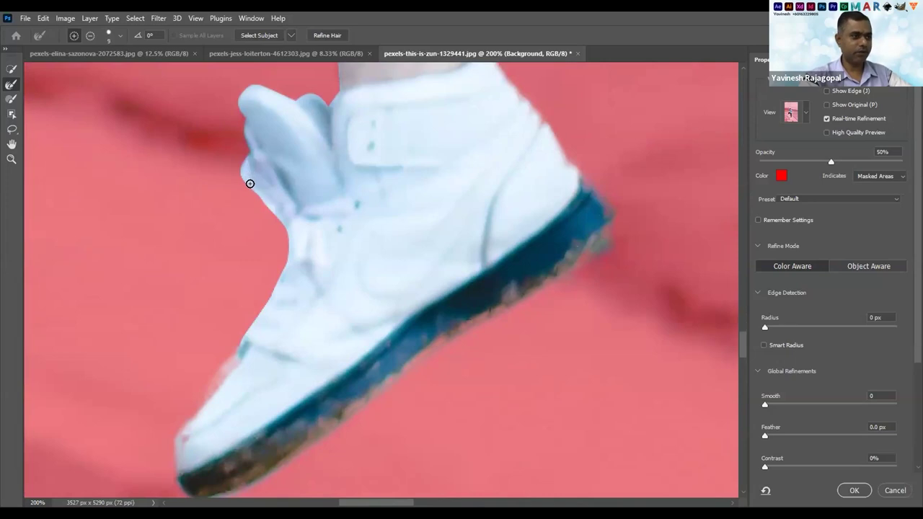
mouse_move(256, 196)
left_mouse_down()
mouse_move(274, 214)
mouse_move(282, 249)
mouse_move(240, 329)
mouse_move(286, 284)
mouse_move(273, 316)
mouse_move(245, 309)
mouse_move(245, 222)
mouse_move(269, 215)
mouse_move(340, 238)
left_mouse_up()
scroll(259, 310, "up", 5)
left_click_drag(332, 173, 345, 263)
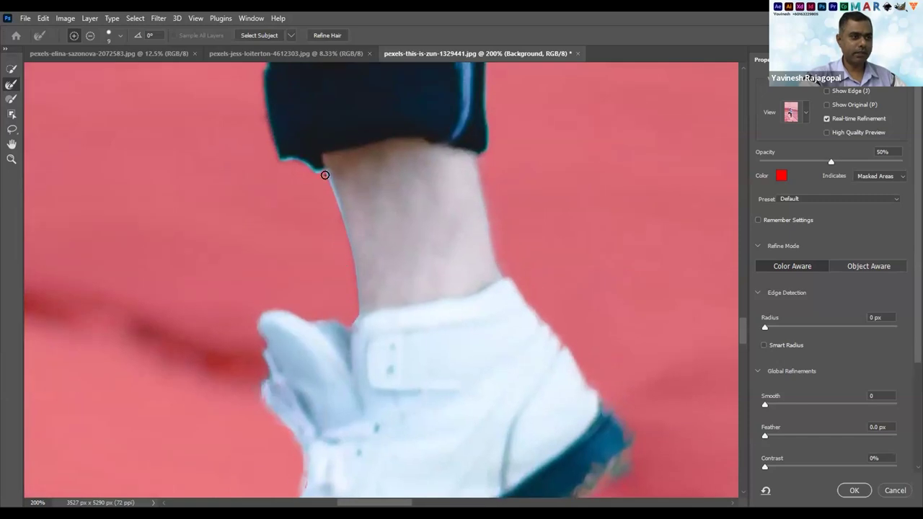
scroll(349, 277, "up", 3)
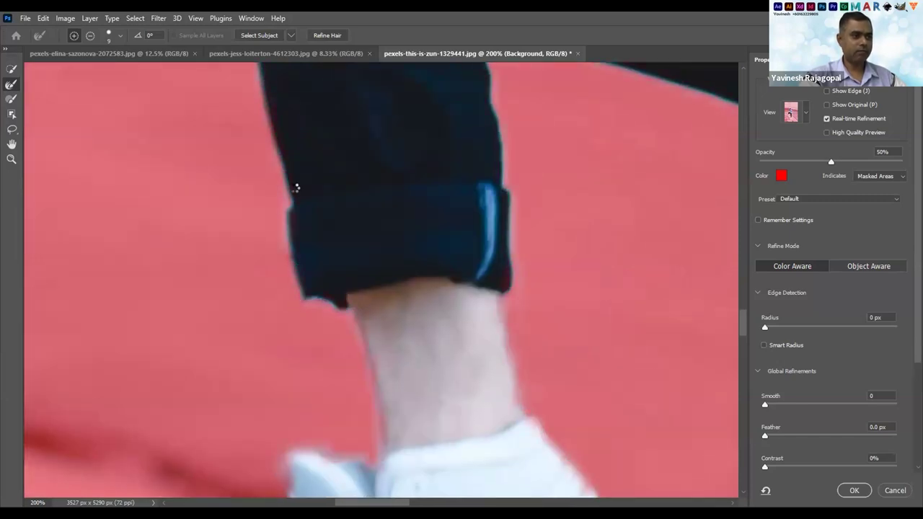
scroll(334, 296, "down", 4)
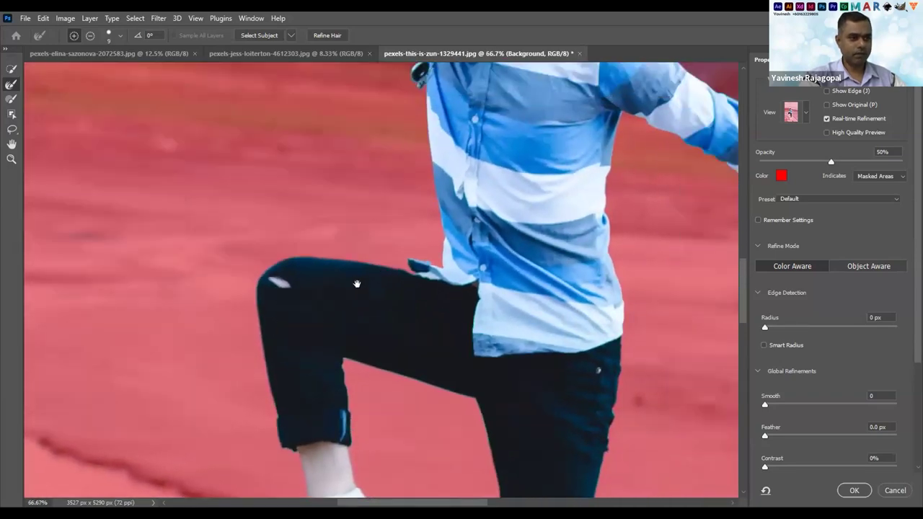
Zoom around the figure to inspect the refined edges and scroll down to Output Settings
scroll(340, 286, "up", 4)
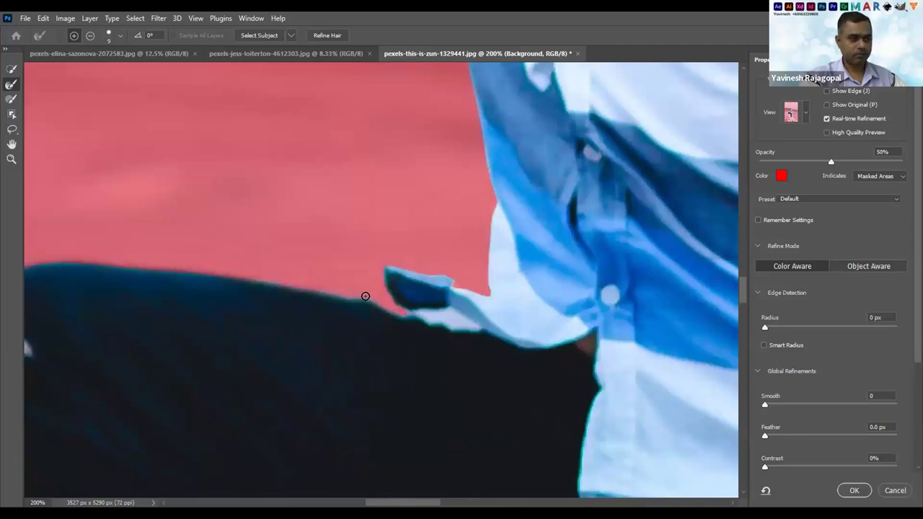
scroll(328, 250, "down", 5)
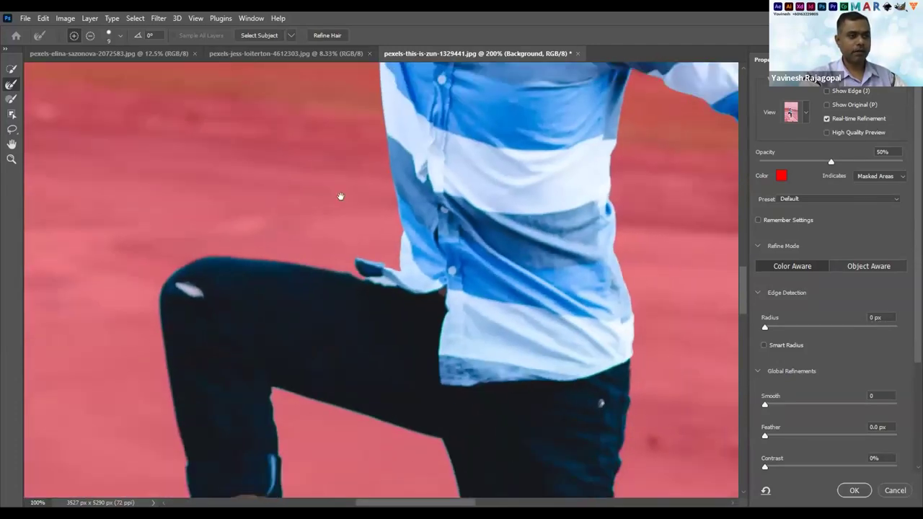
scroll(401, 356, "up", 5)
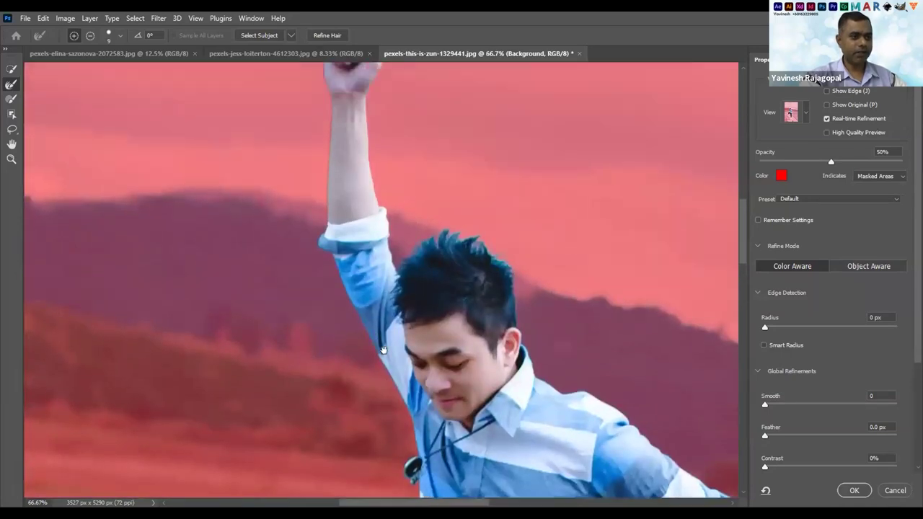
scroll(370, 151, "down", 8)
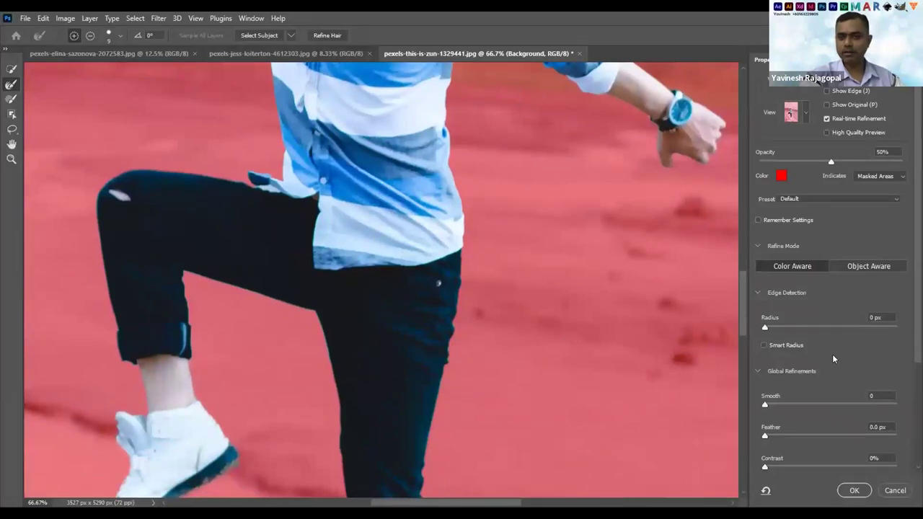
scroll(832, 354, "down", 5)
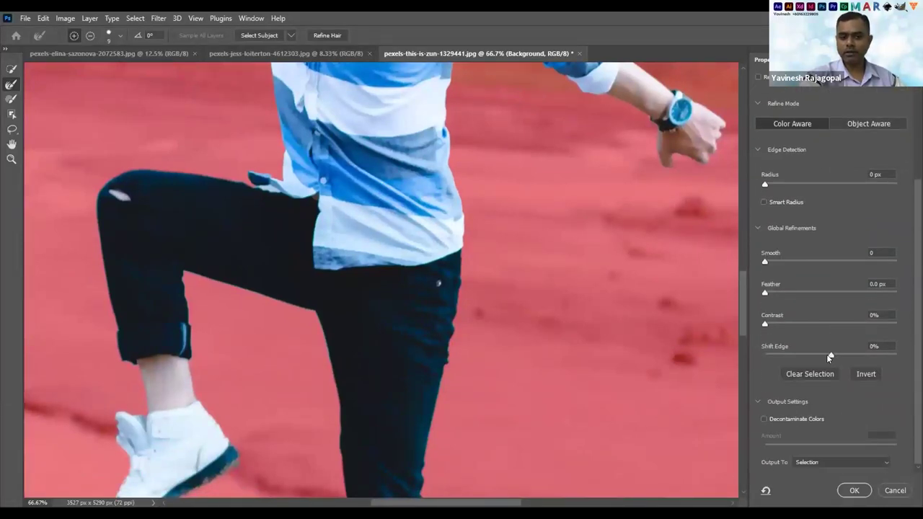
Enable Decontaminate Colors and output the cut-out as a new layer with layer mask
left_click(763, 418)
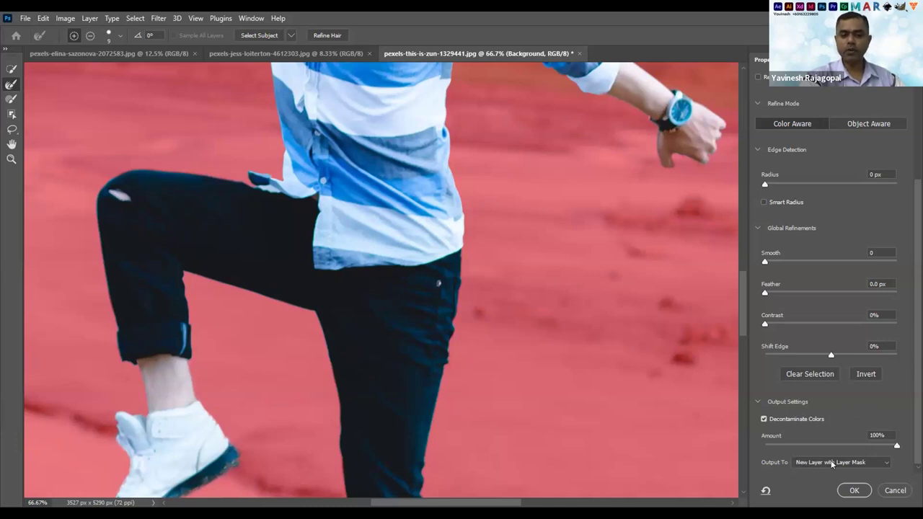
left_click(853, 490)
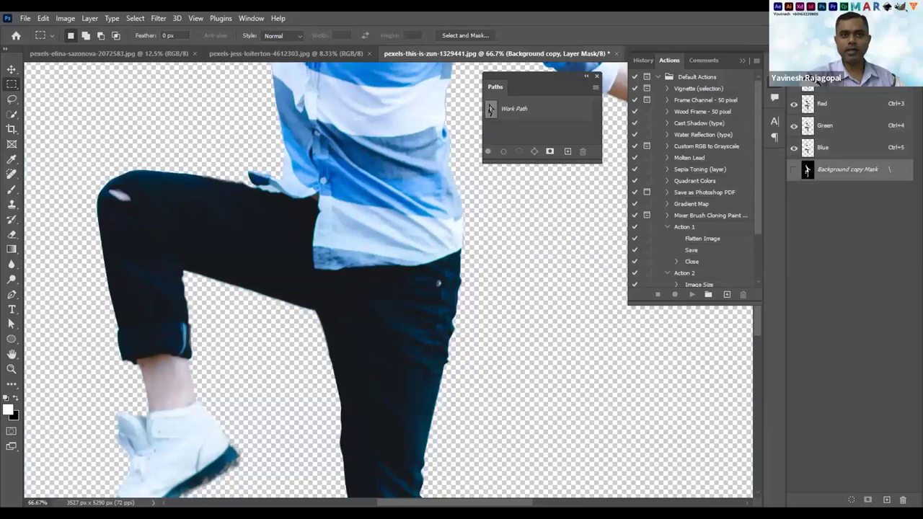
left_click(818, 82)
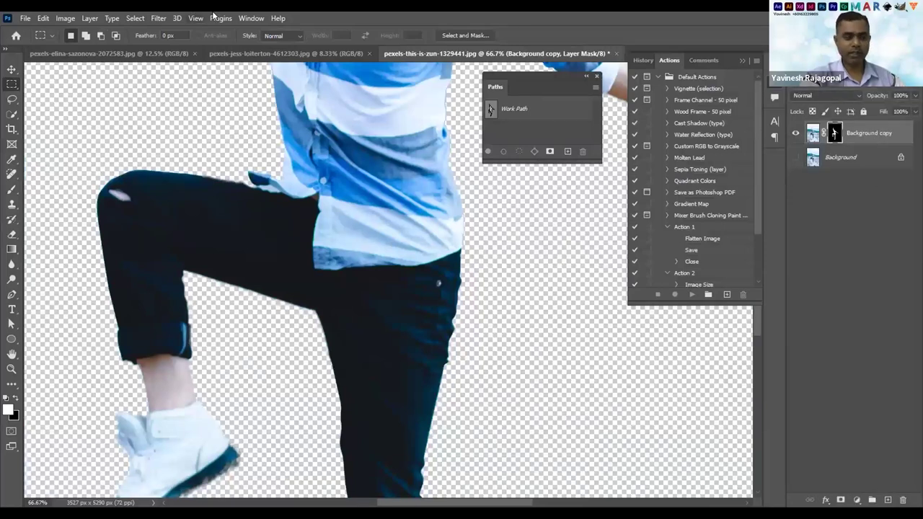
left_click(250, 18)
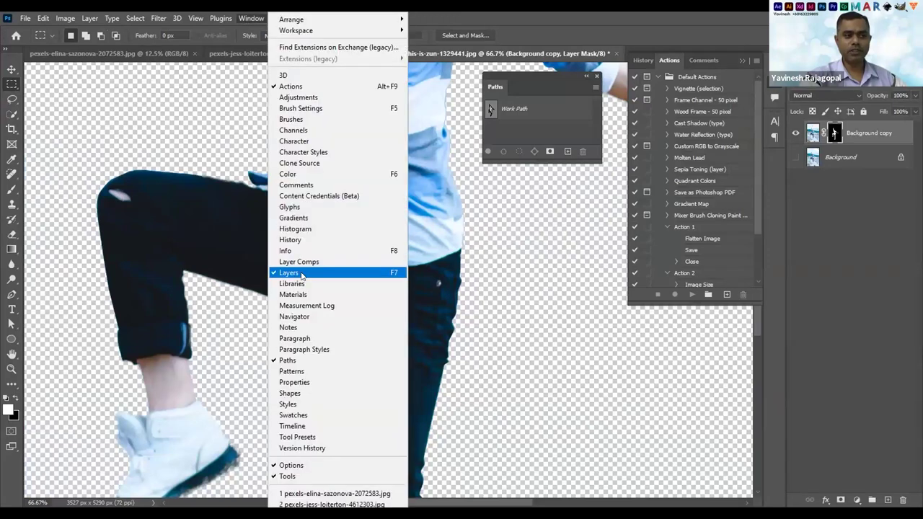
left_click(865, 154)
left_click(868, 132)
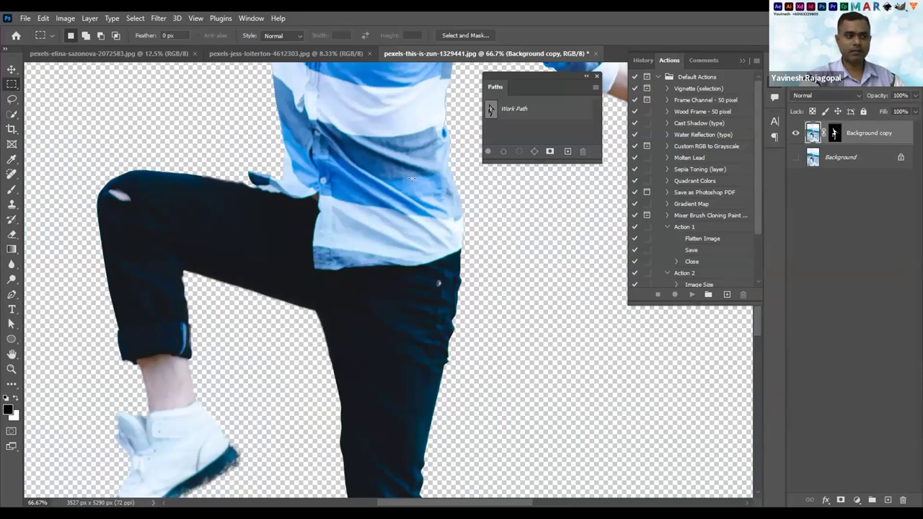
key("Tab")
key("ctrl+minus")
key("ctrl+minus")
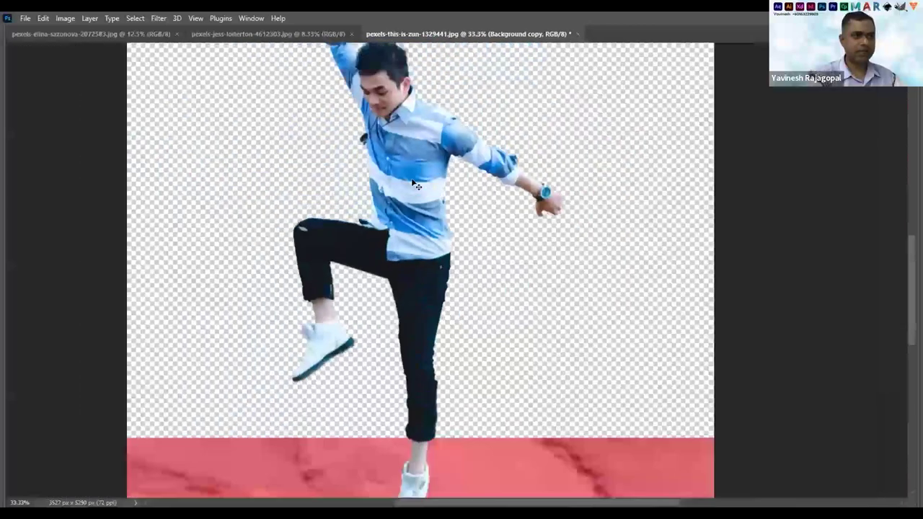
scroll(417, 186, "down", 3)
key("Tab")
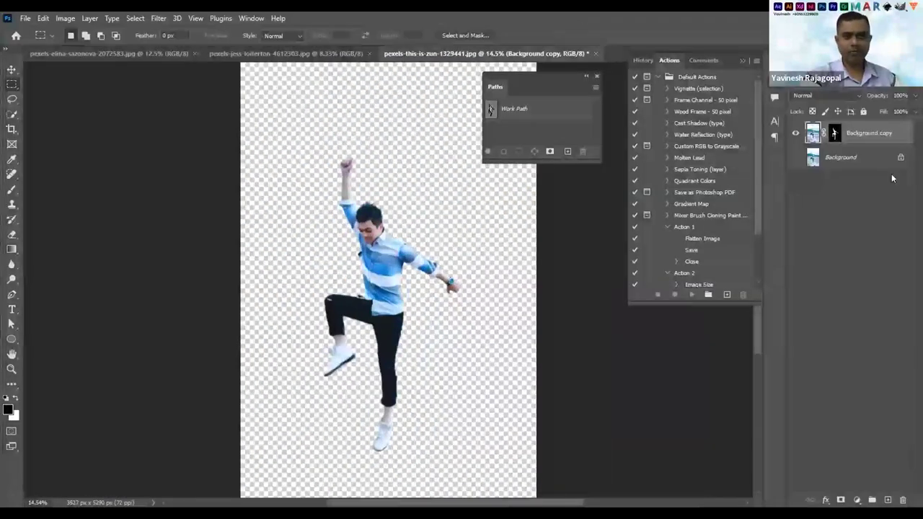
Unlock the original Background photo layer and delete it
left_click(864, 158)
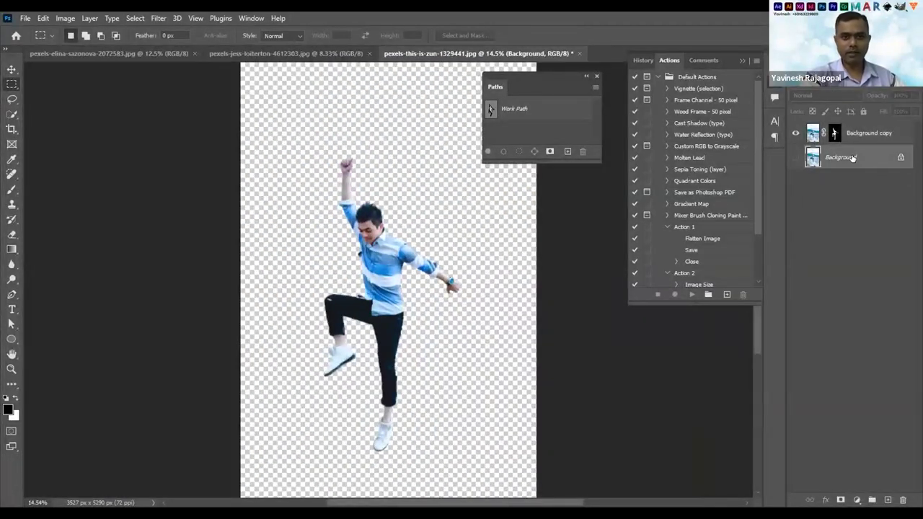
left_click(901, 158)
key("Delete")
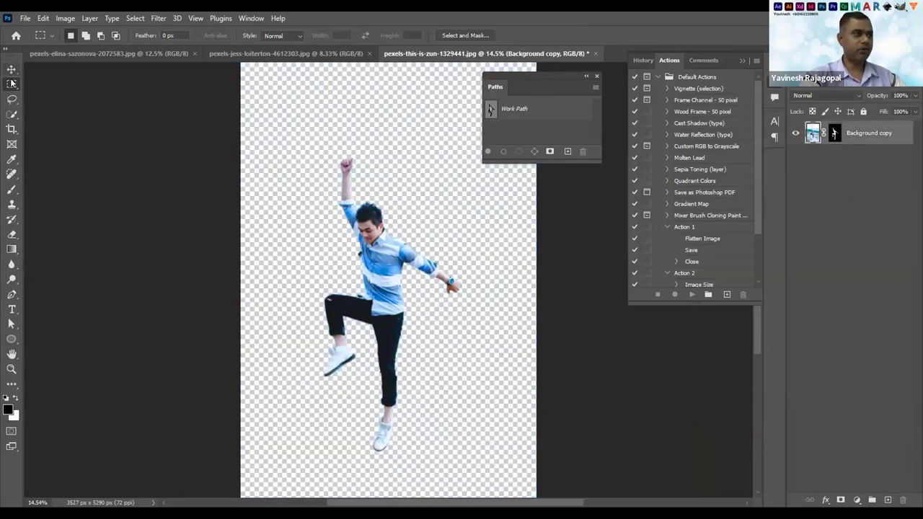
Crop the canvas to 1917 × 3695 px around the jumping man and start saving it as Subject
key("Tab")
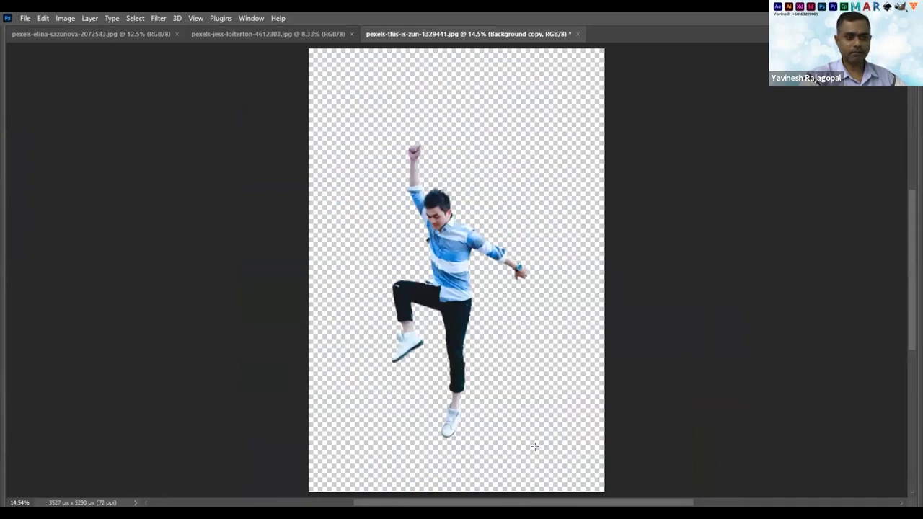
key("ctrl+a")
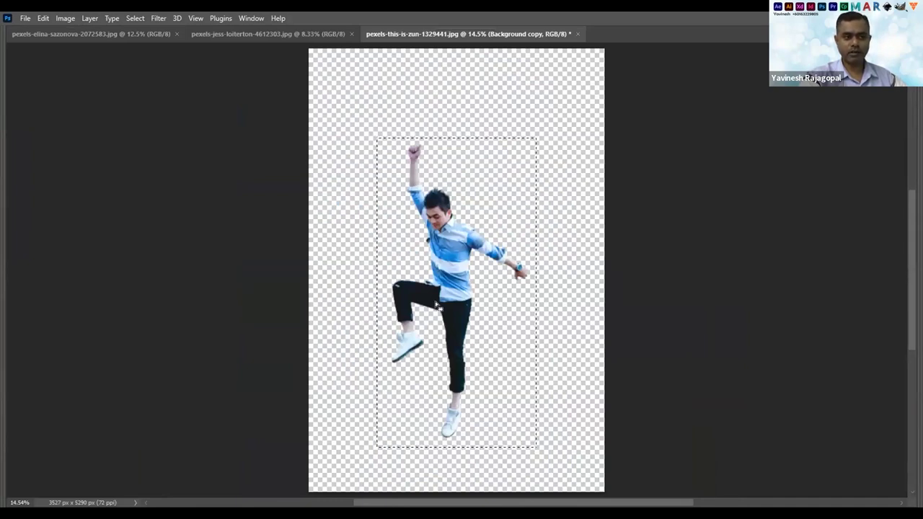
left_click(64, 18)
left_click(83, 139)
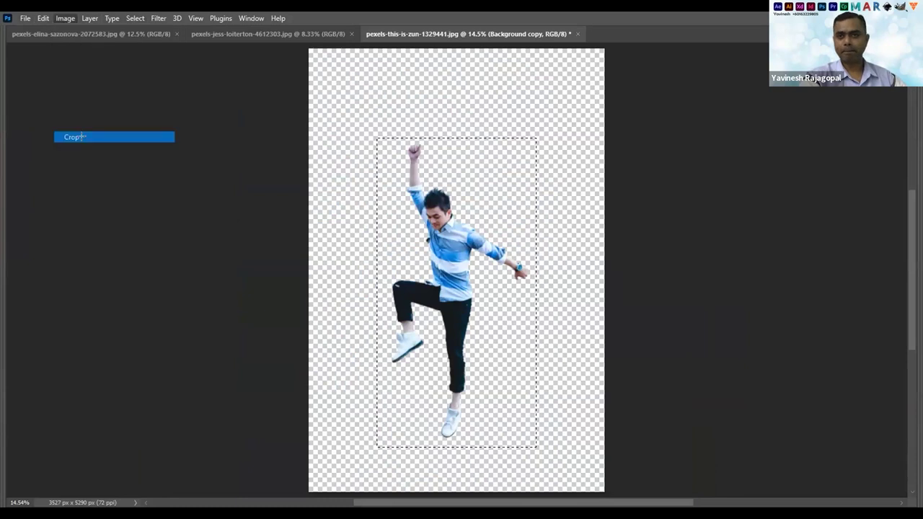
left_click_drag(405, 142, 404, 178)
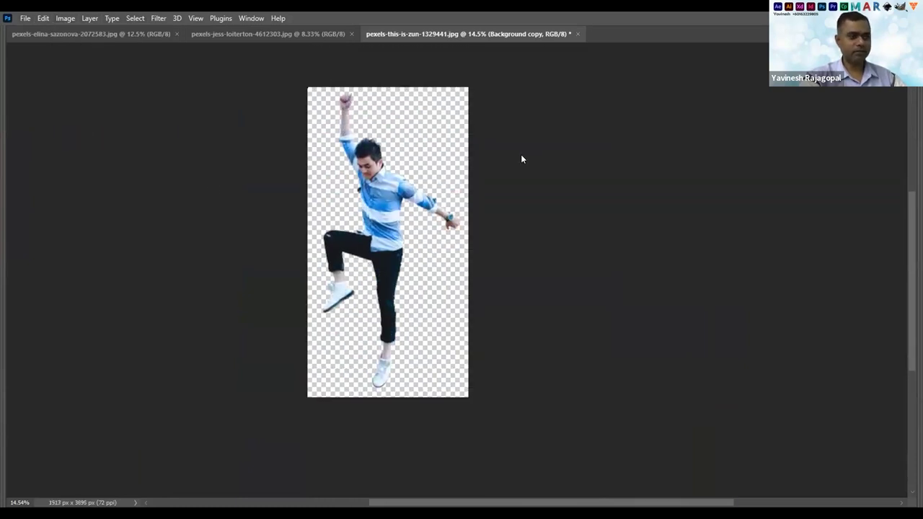
key("ctrl+shift+s")
type("Subject")
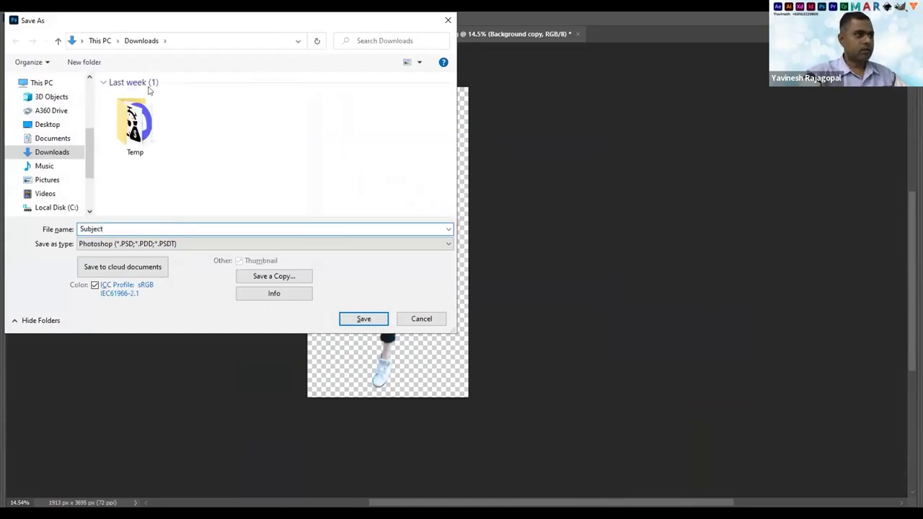
Save the cut-out as Subject.psd in the Desktop folder
left_click(49, 124)
left_click(363, 319)
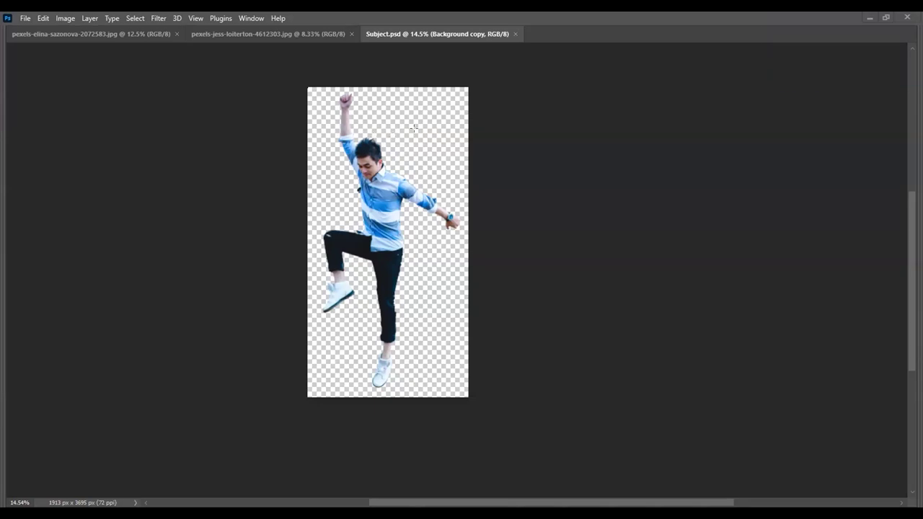
Undo the crop and deletion back to the 3527 × 5290 px masked cut-out, then target its mask
key("F7")
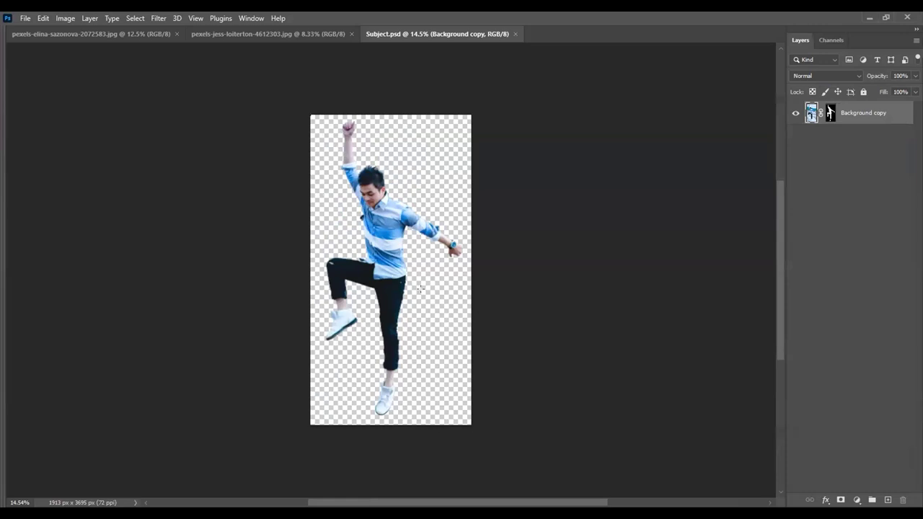
key("ctrl+z")
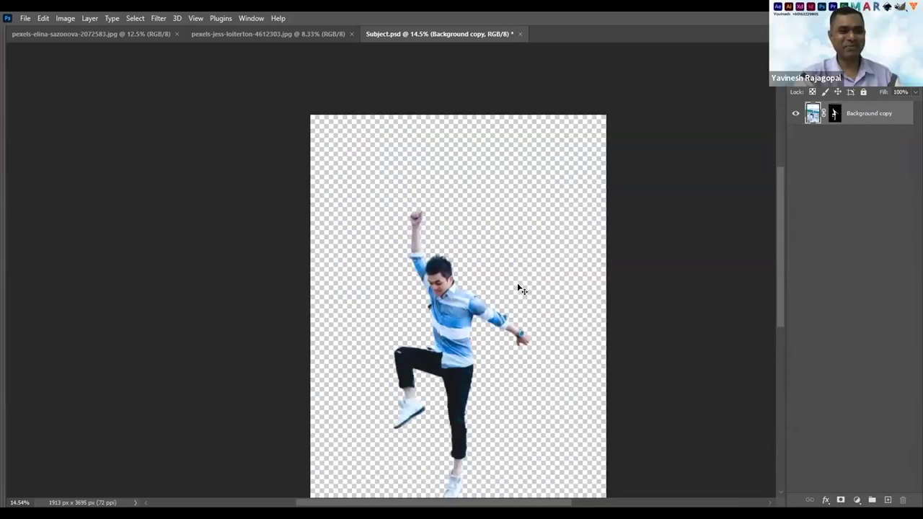
key("ctrl+z")
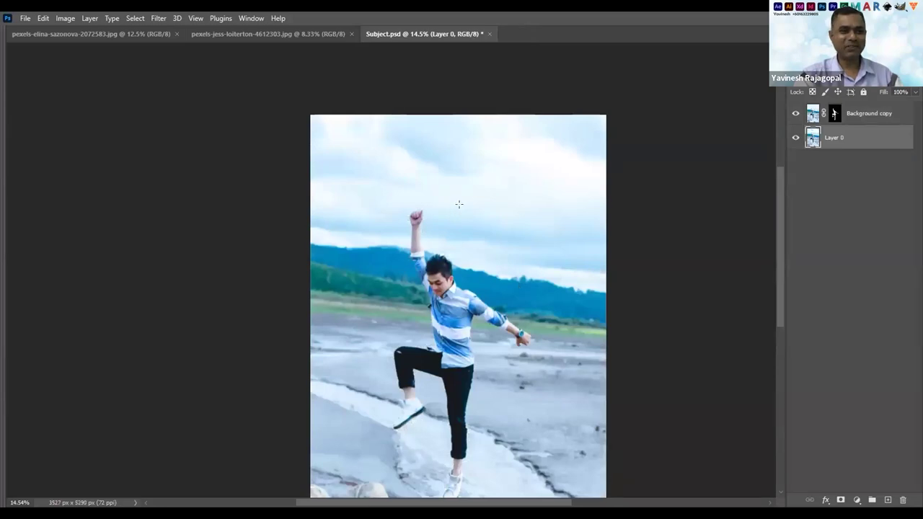
key("Tab")
key("ctrl+z")
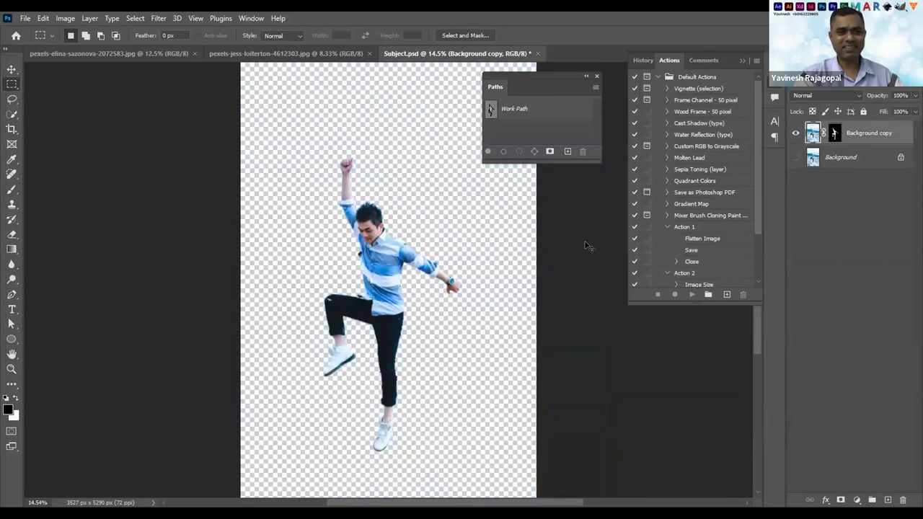
key("ctrl+z")
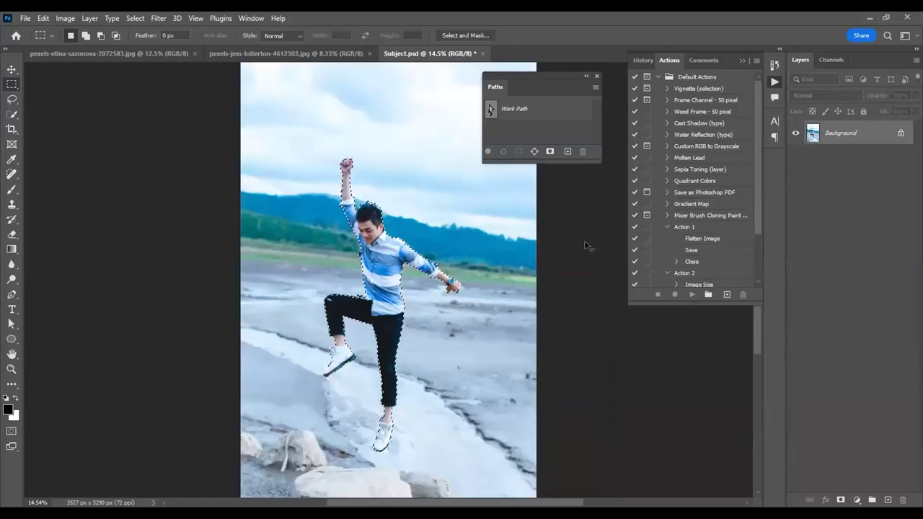
key("ctrl+shift+z")
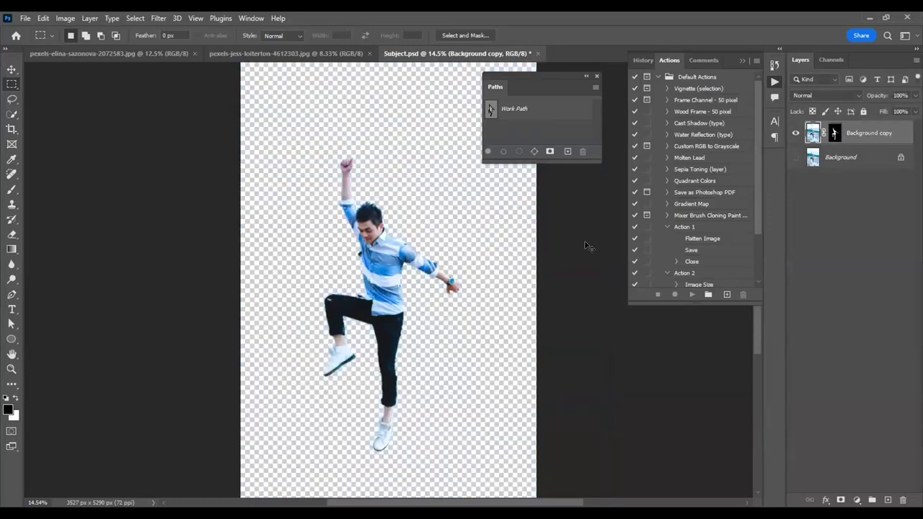
left_click(833, 133)
Refine the cut-out's layer mask in Select and Mask, then switch to the beach sunset photo
double_click(833, 132)
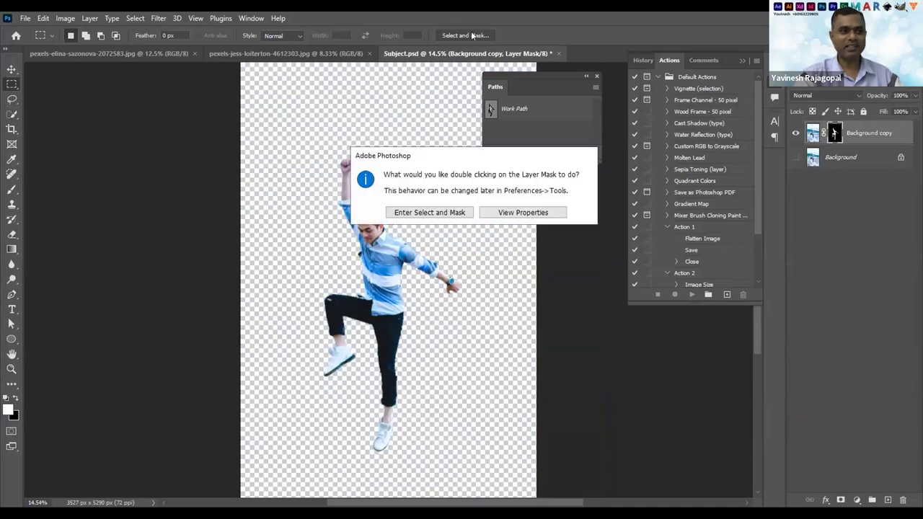
left_click(427, 215)
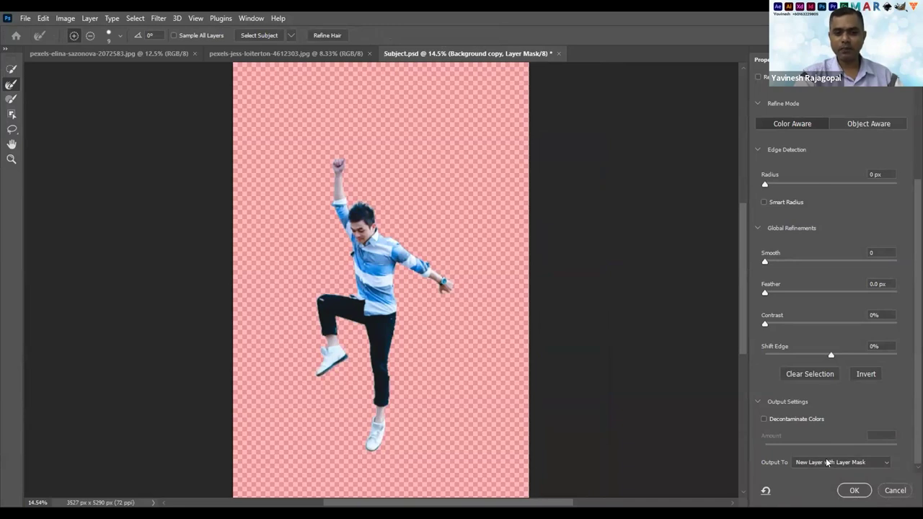
left_click(852, 490)
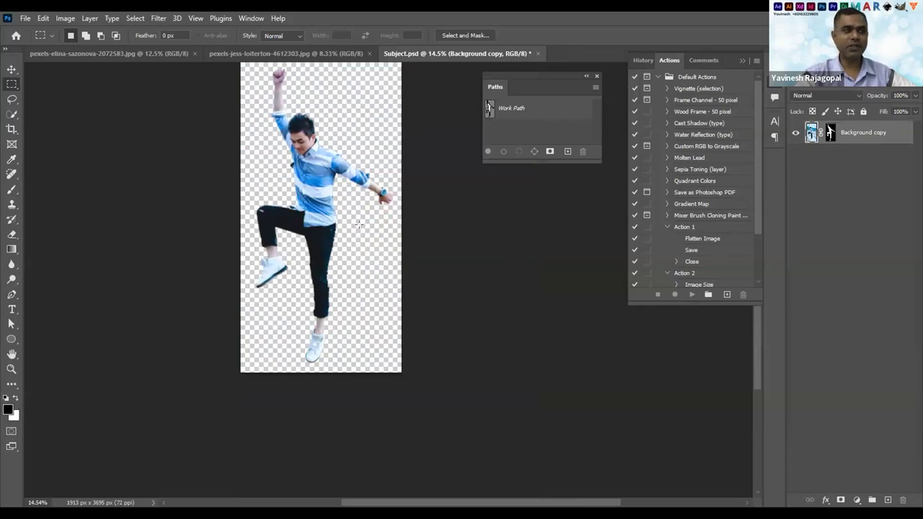
key("ctrl+shift+Tab")
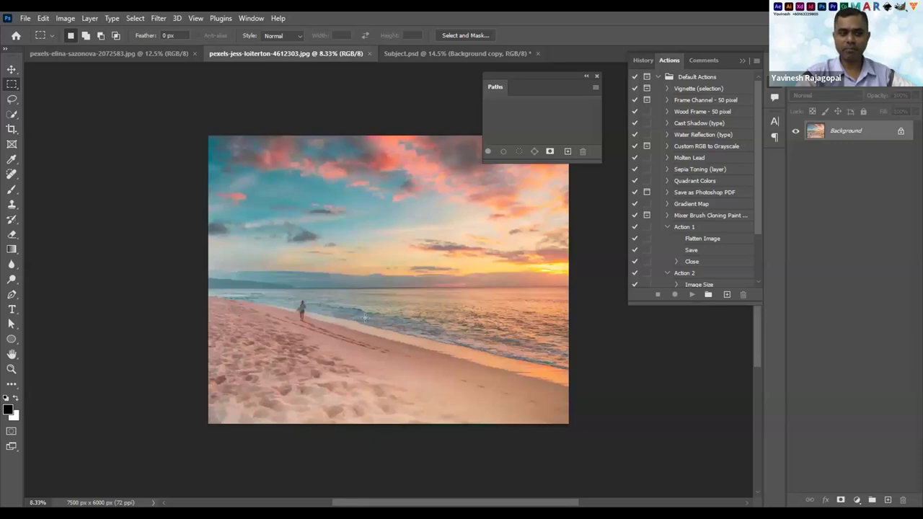
Place Embedded Subject.psd from the Desktop onto the beach sunset photo
left_click(24, 18)
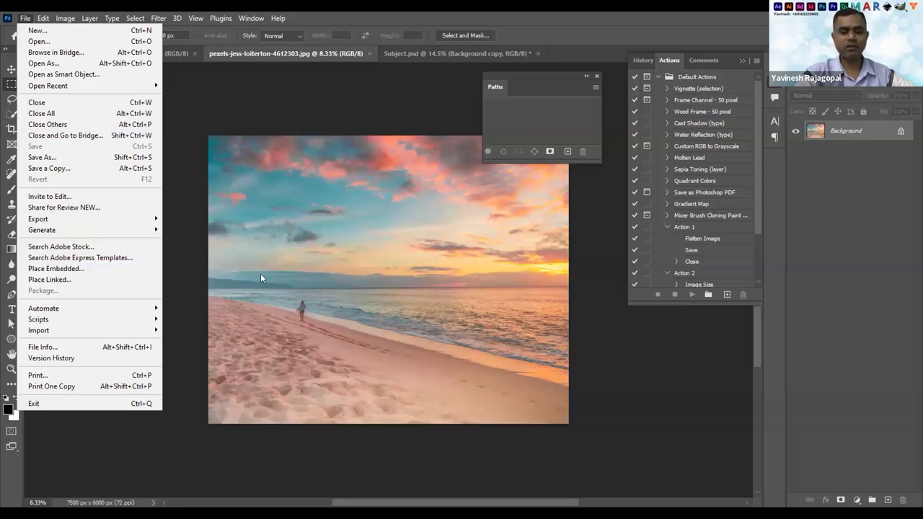
left_click(61, 269)
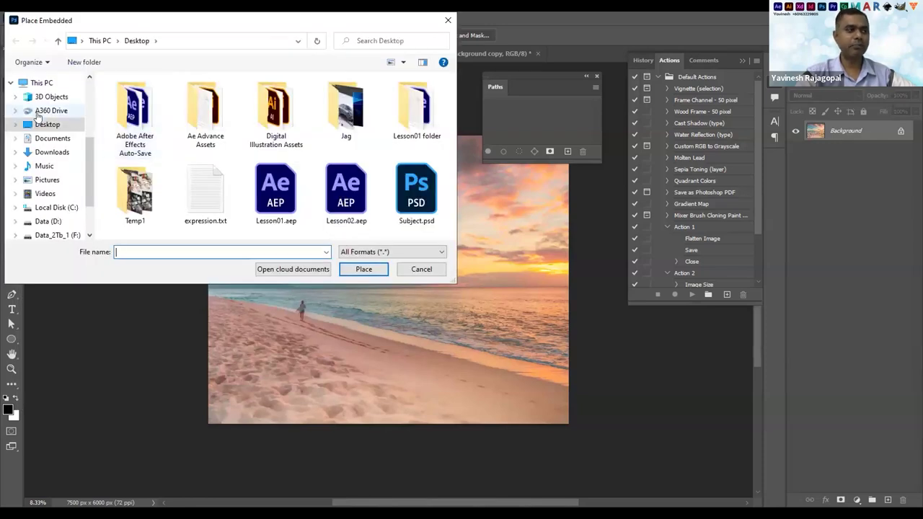
scroll(39, 115, "up", 5)
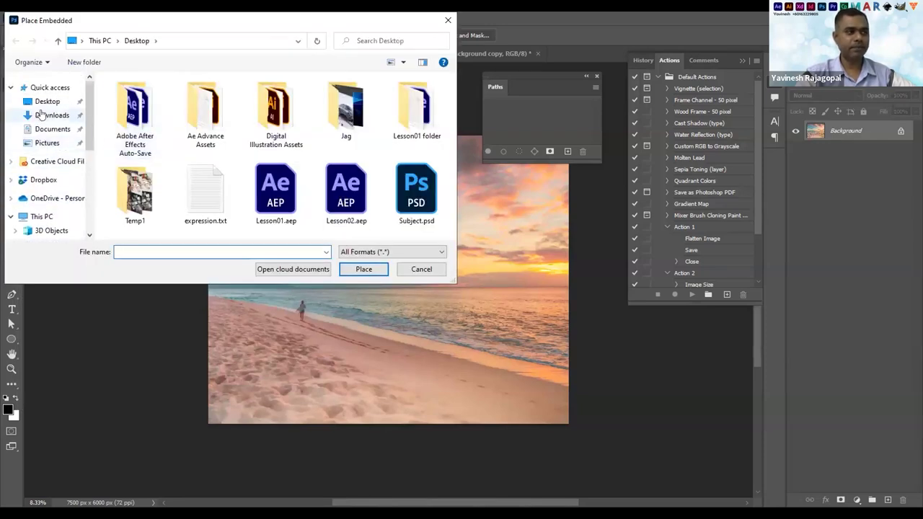
left_click(51, 116)
left_click(45, 101)
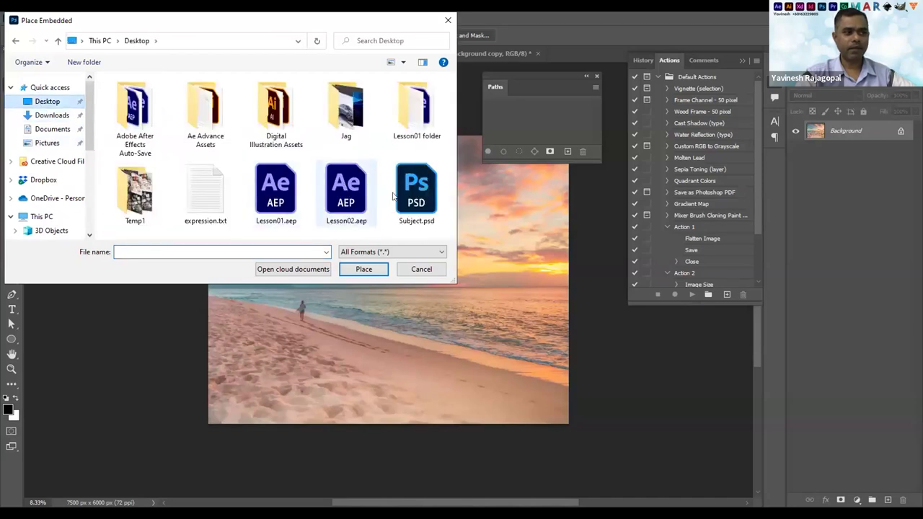
left_click(414, 192)
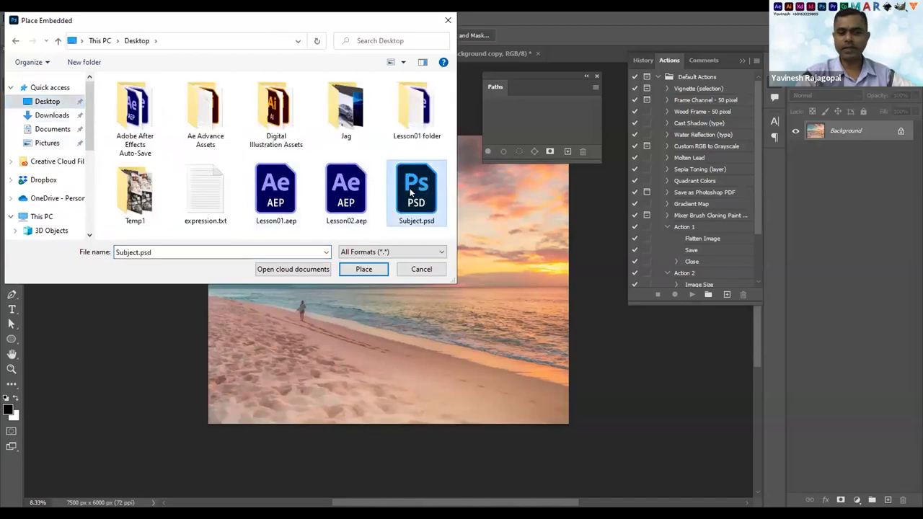
left_click(365, 269)
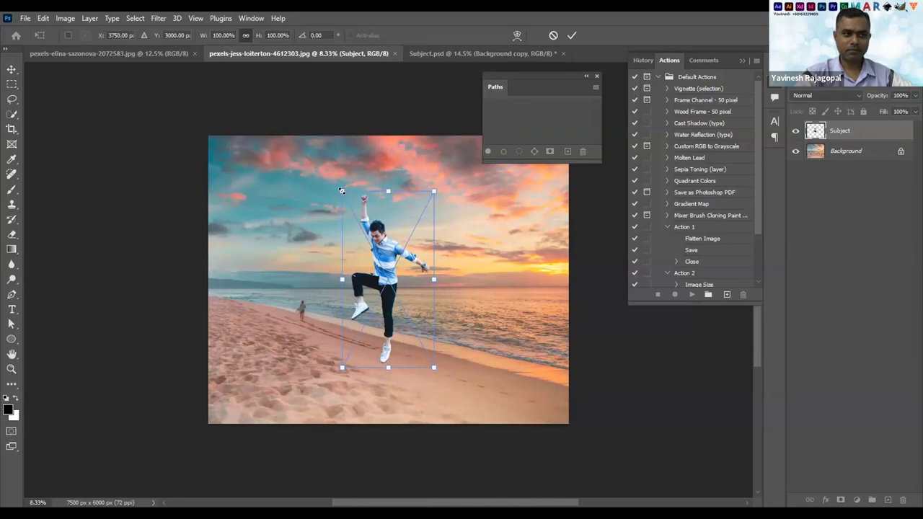
Scale the jumping man to about 120% and move him down and right on the beach
left_click_drag(342, 191, 325, 156)
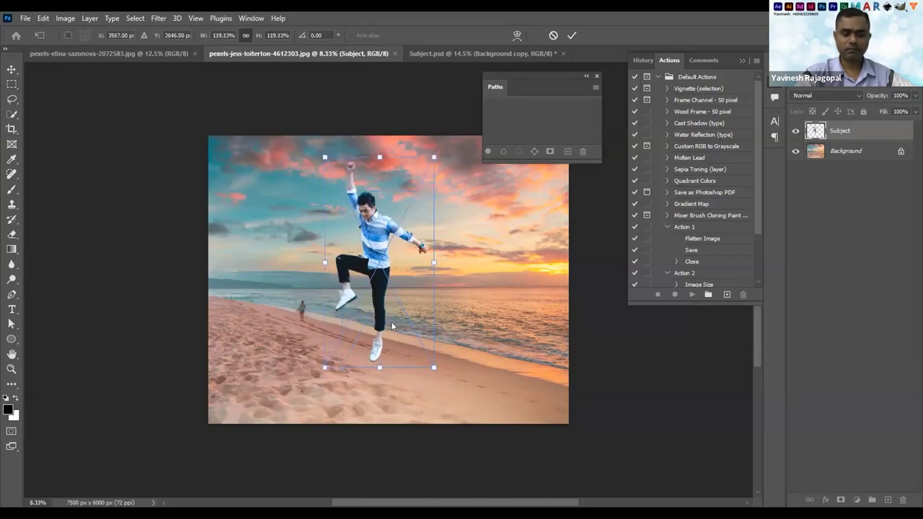
left_click_drag(391, 327, 410, 363)
key("Return")
key("m")
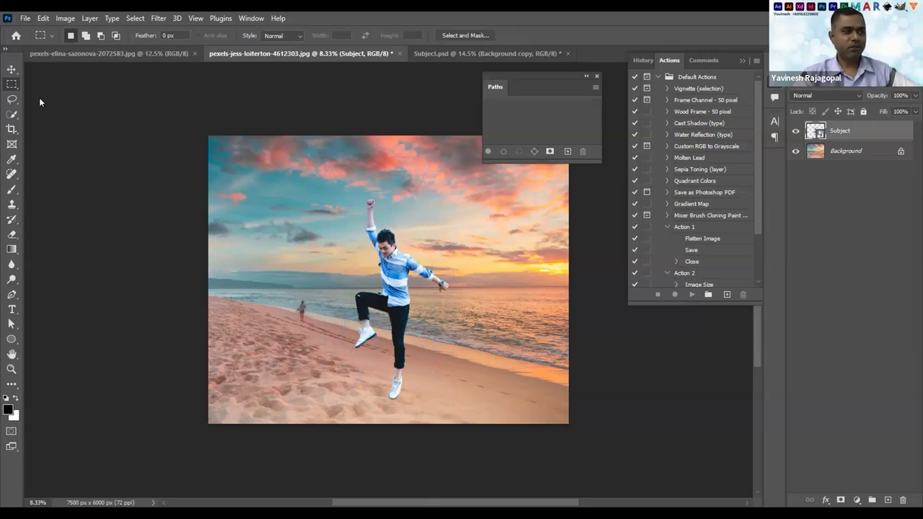
key("alt+f")
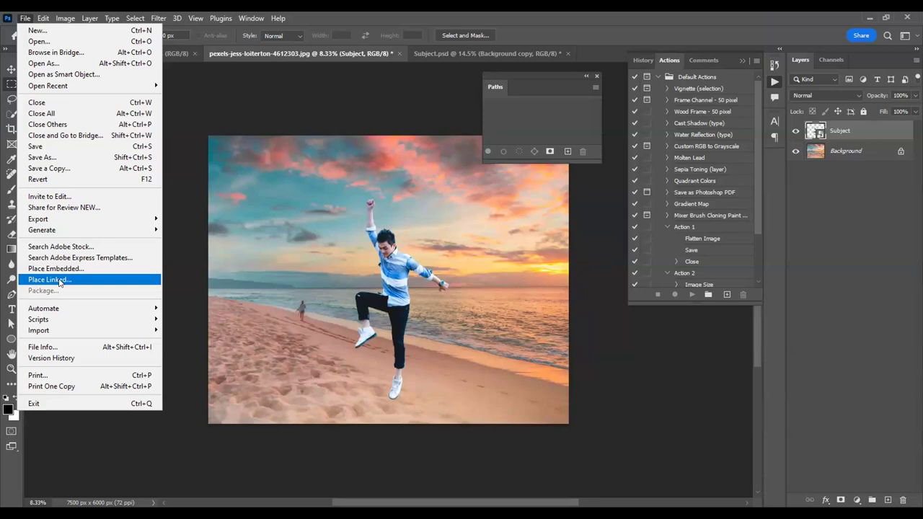
Close the File menu without placing anything and zoom in on the beach composite
left_click(222, 96)
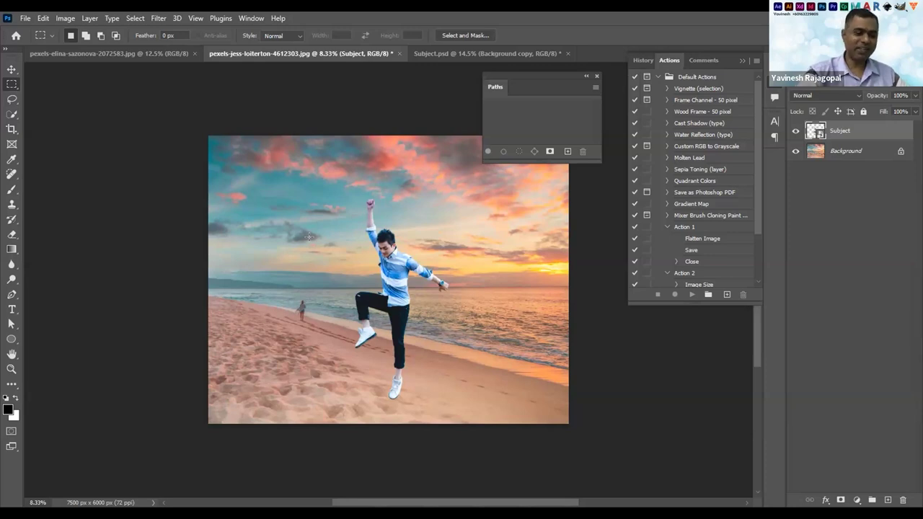
key("ctrl+plus")
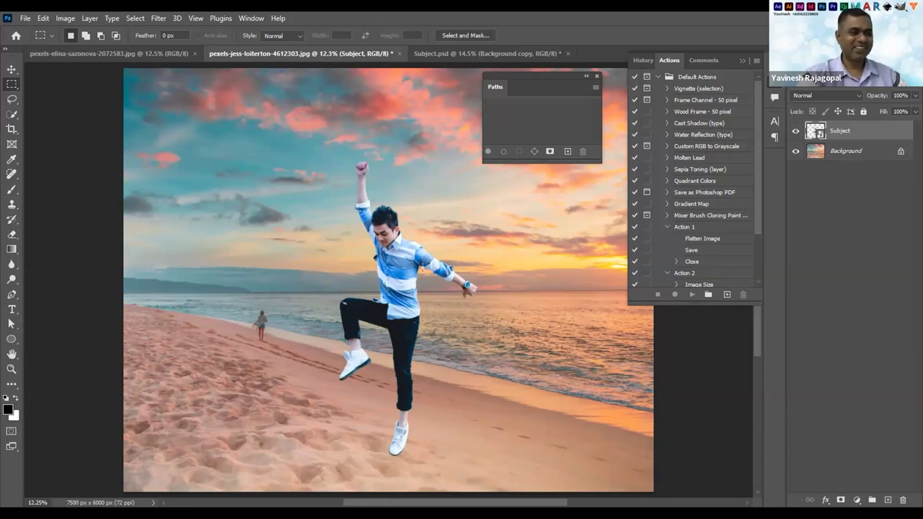
left_click(24, 20)
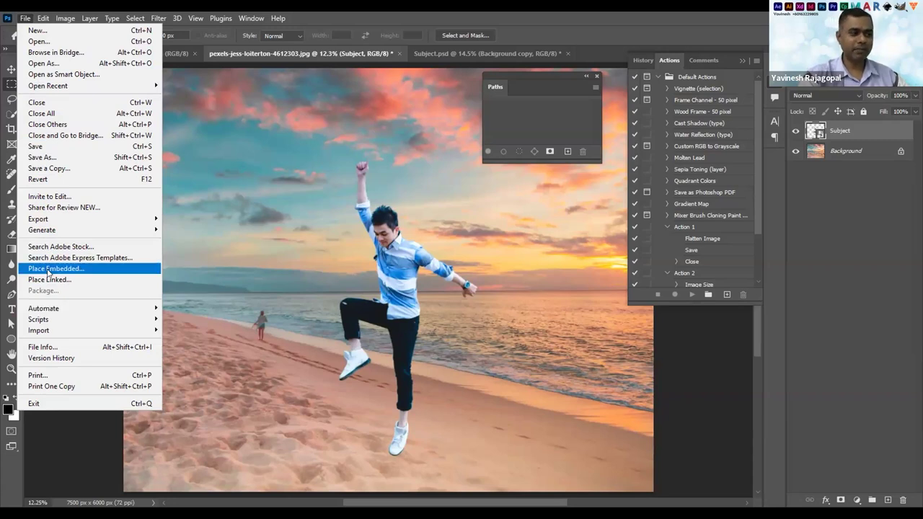
left_click(391, 259)
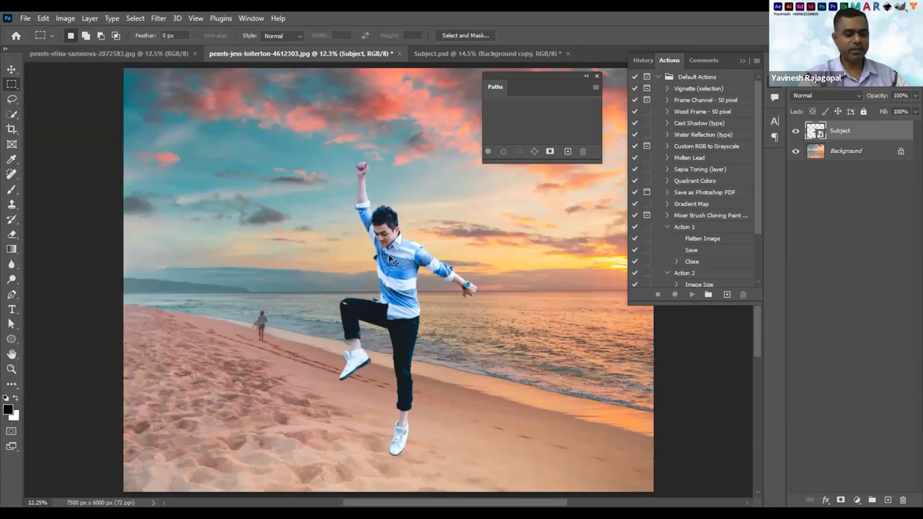
Free Transform the jumping man to about 120% and commit the resize
key("ctrl+t")
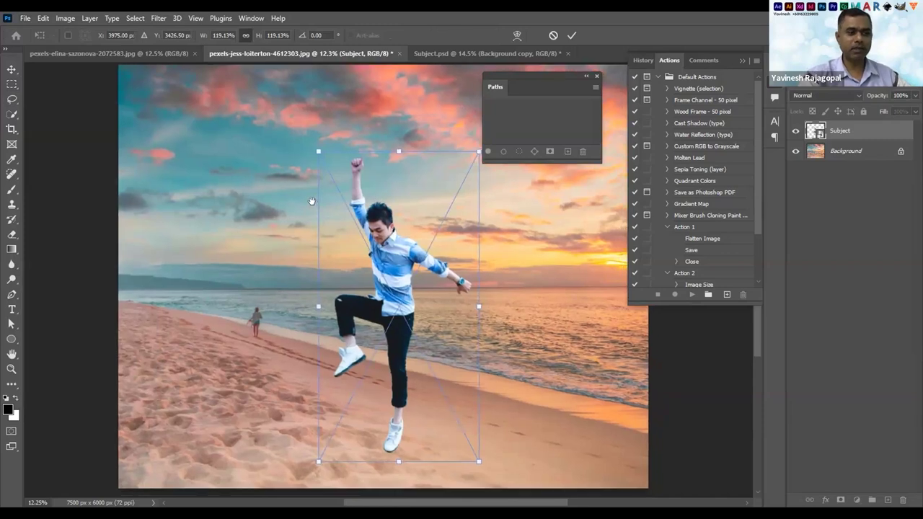
left_click_drag(311, 201, 236, 153)
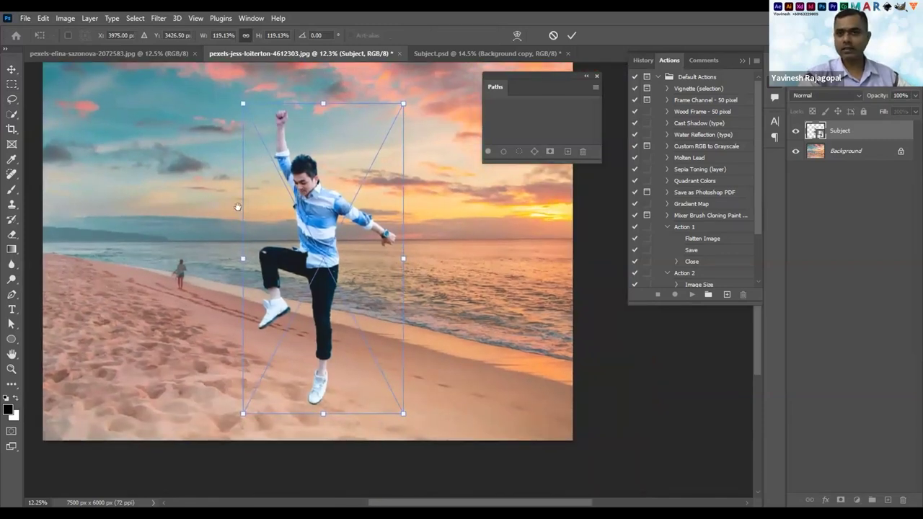
left_click_drag(339, 249, 228, 249)
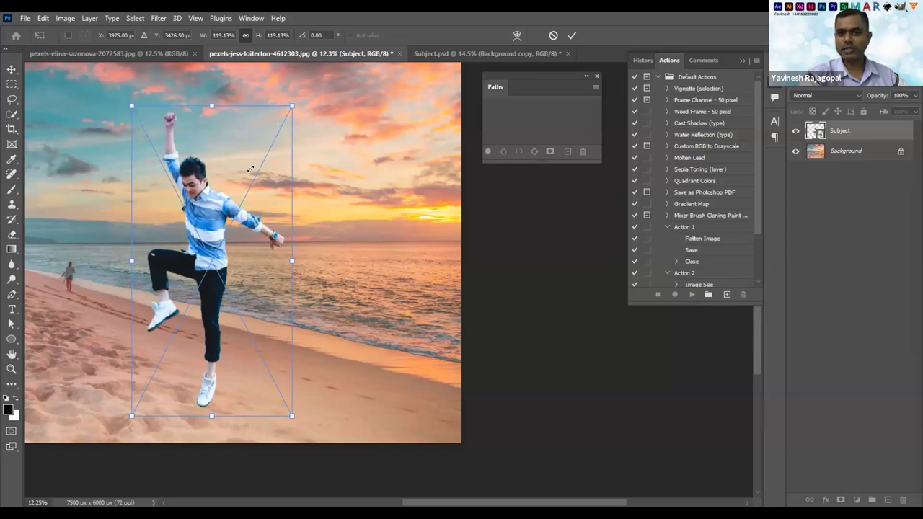
left_click_drag(291, 106, 296, 96)
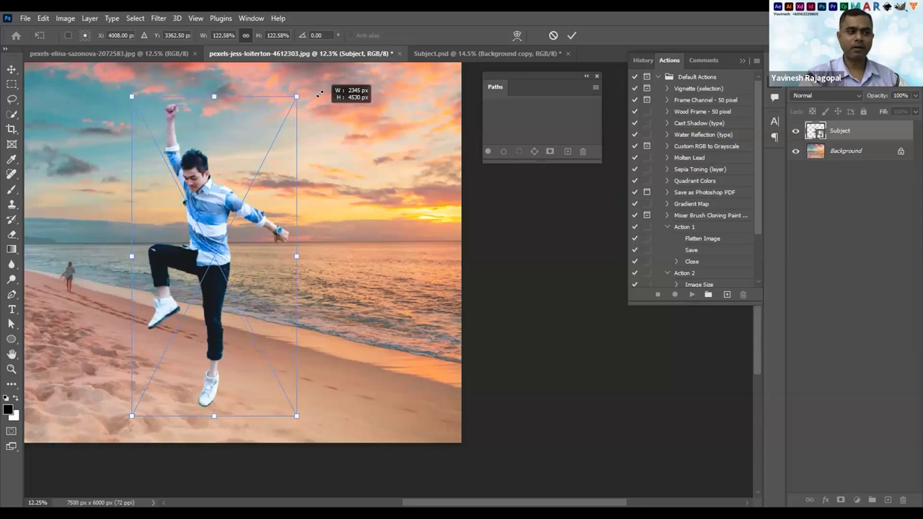
left_click_drag(311, 115, 309, 123)
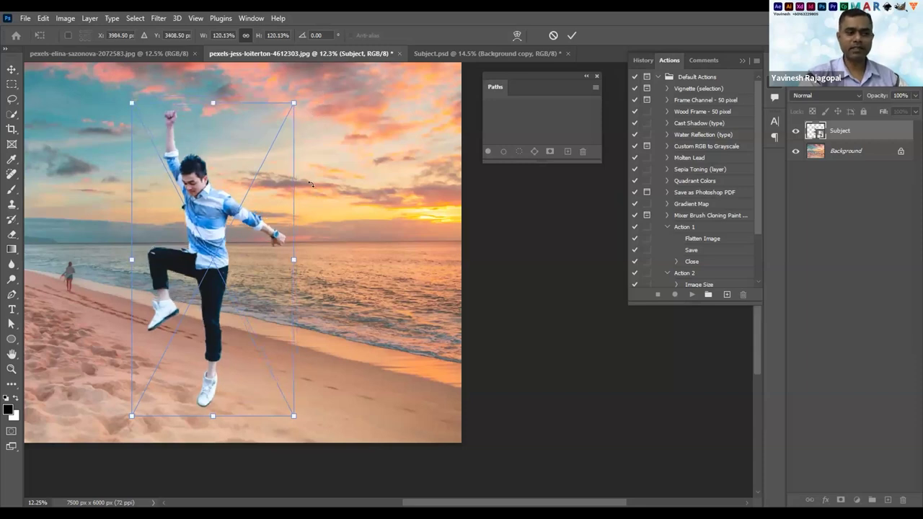
key("Return")
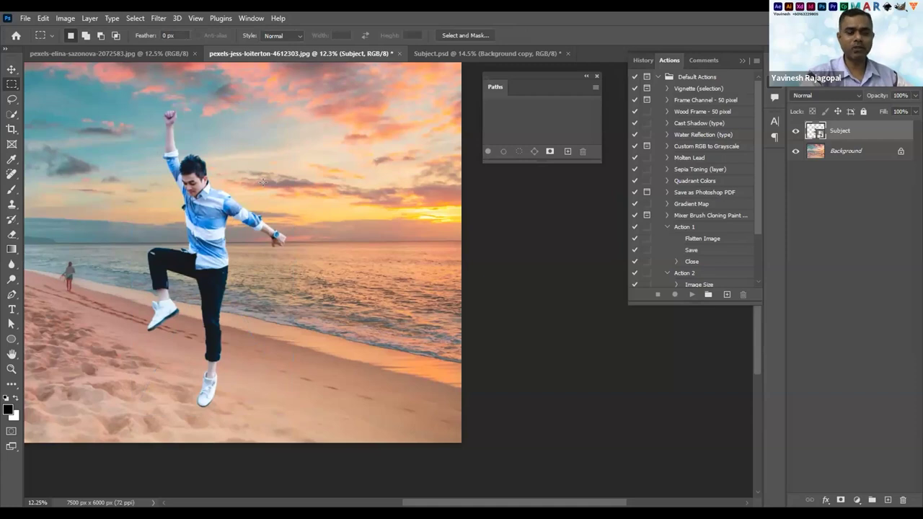
Nudge the man slightly right and up with the Move tool and close the empty Paths panel
left_click(11, 68)
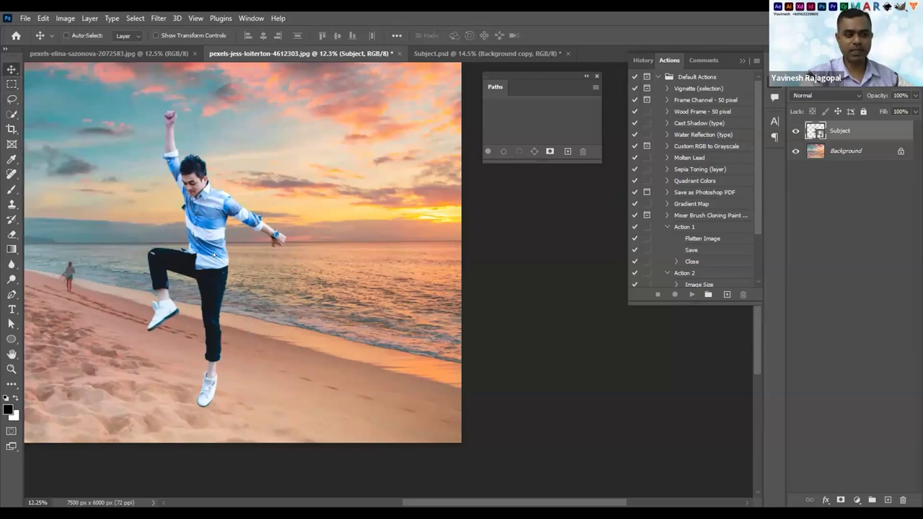
left_click_drag(216, 231, 229, 225)
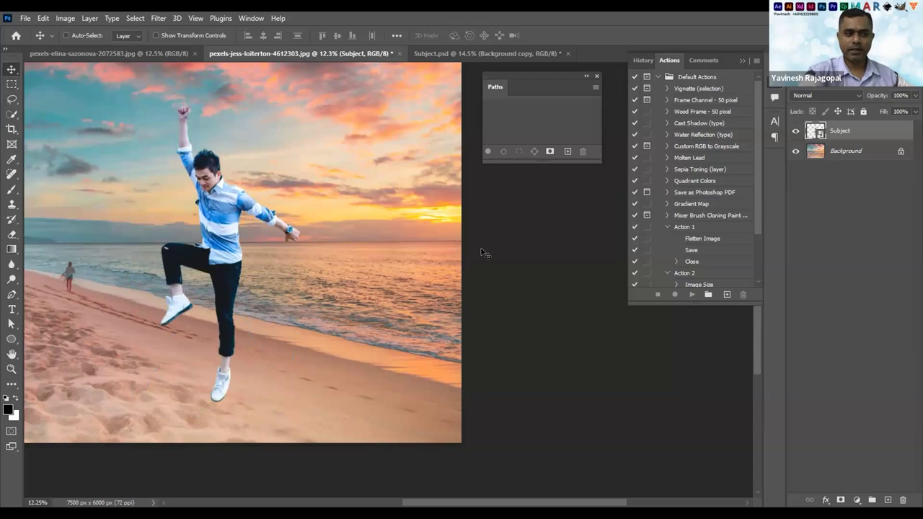
left_click_drag(359, 279, 450, 290)
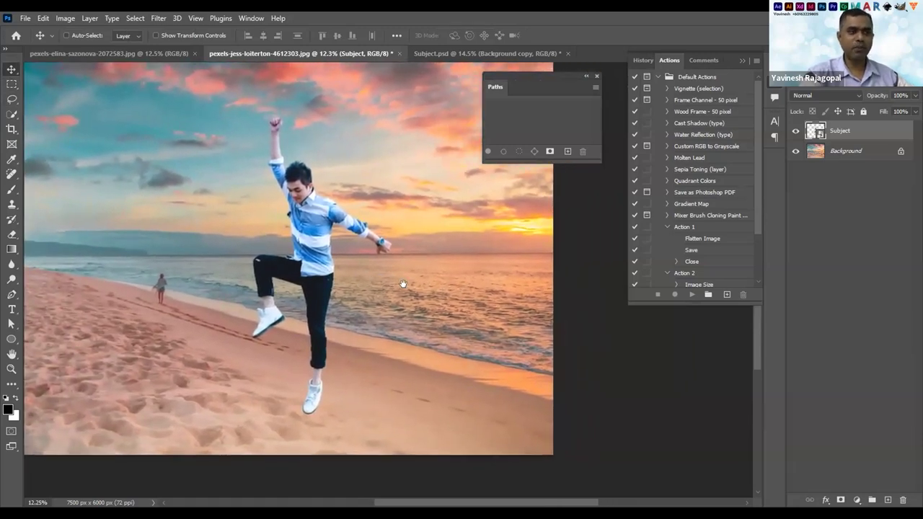
left_click(597, 77)
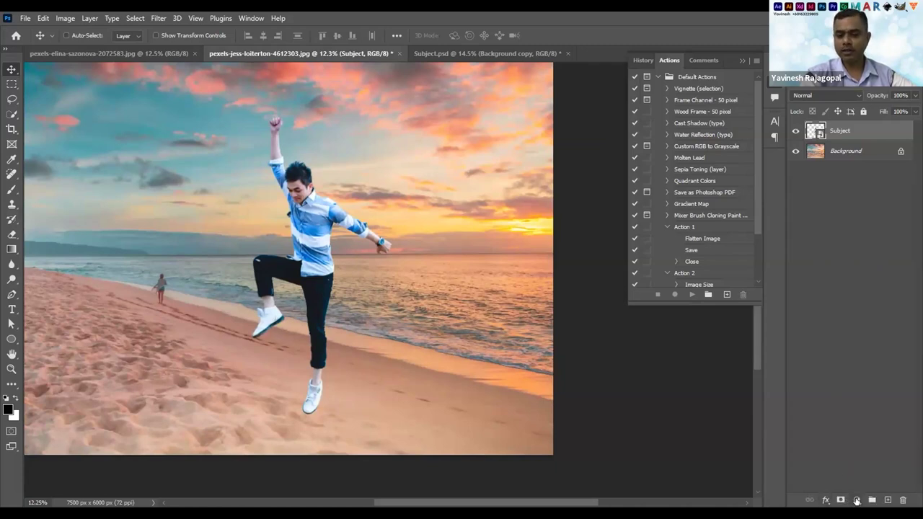
Add a Default Black & White adjustment layer on top, then select the Subject layer
left_click(857, 500)
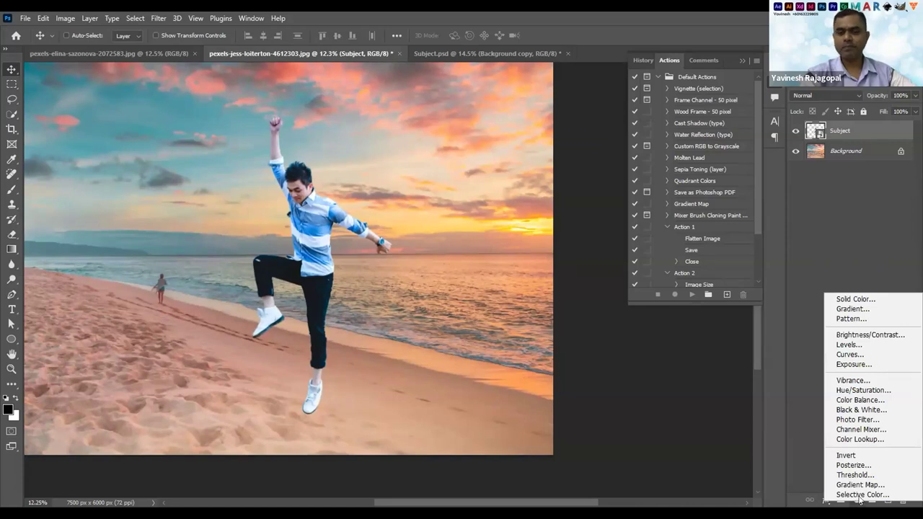
left_click(856, 410)
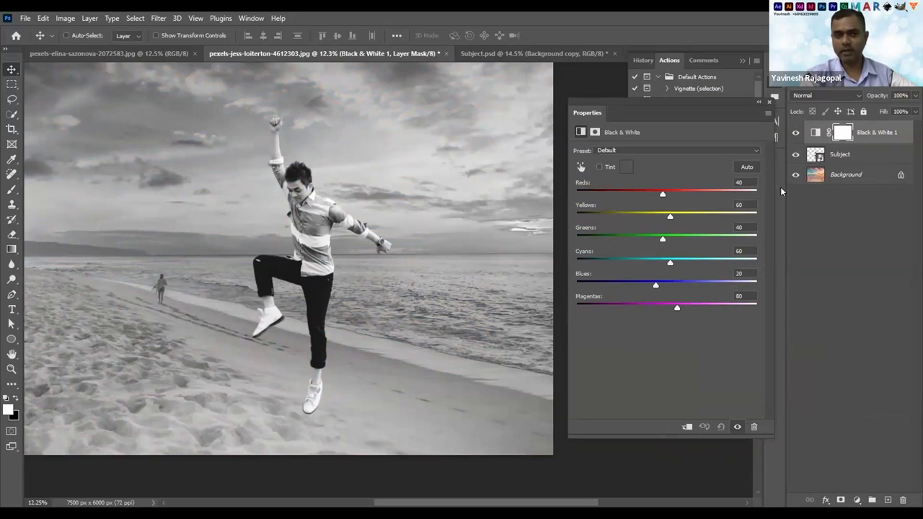
left_click(865, 155)
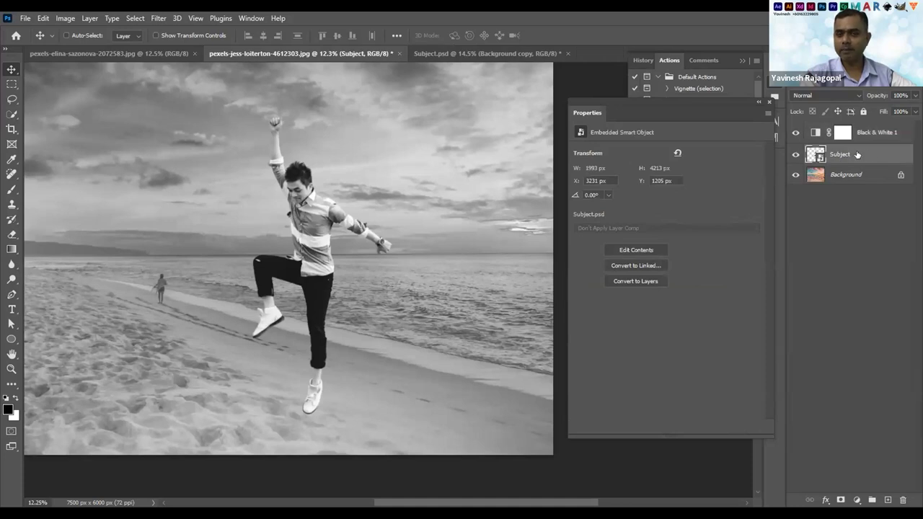
left_click(856, 501)
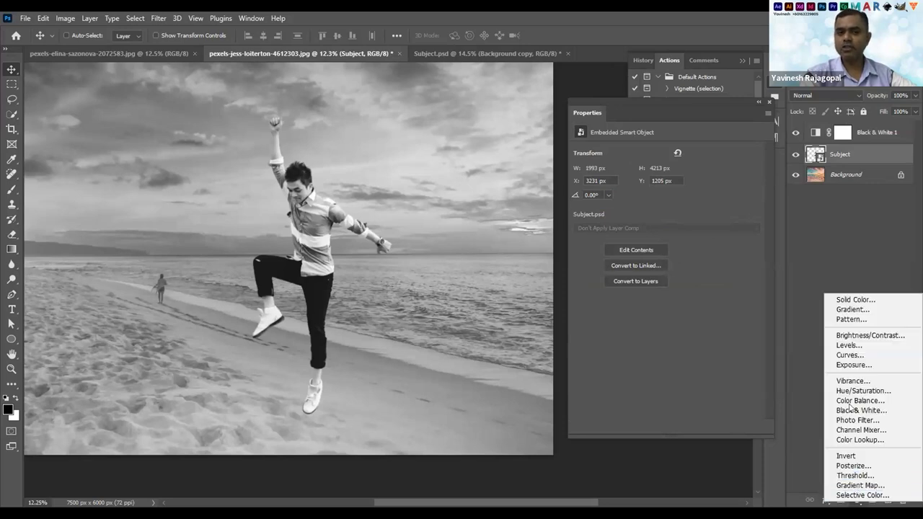
left_click(848, 356)
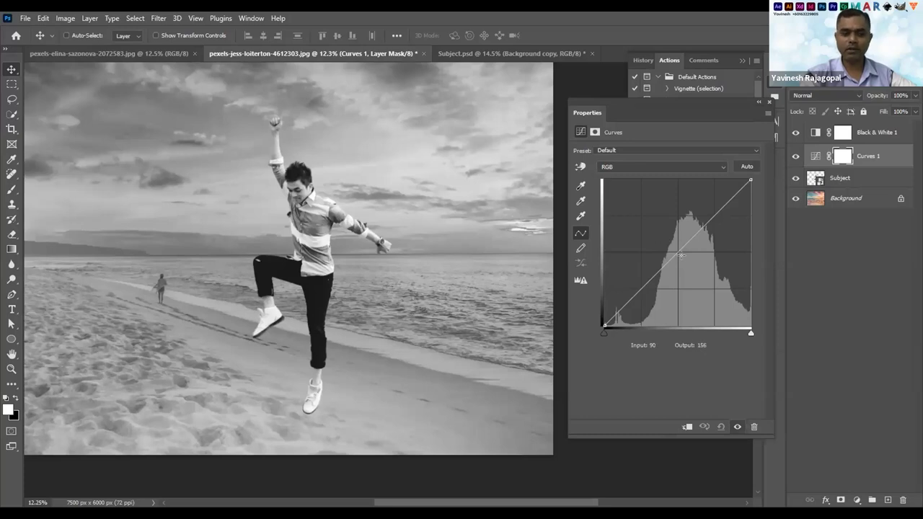
left_click_drag(670, 256, 703, 281)
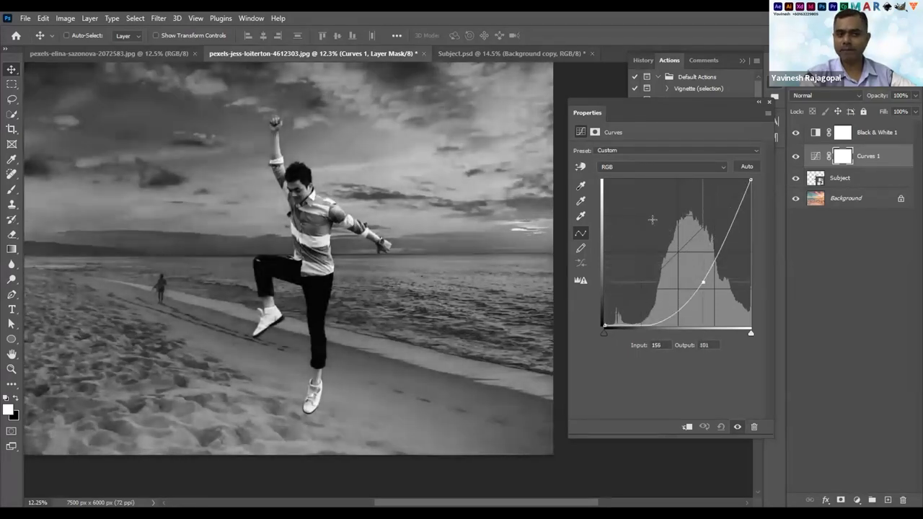
left_click_drag(652, 219, 874, 170)
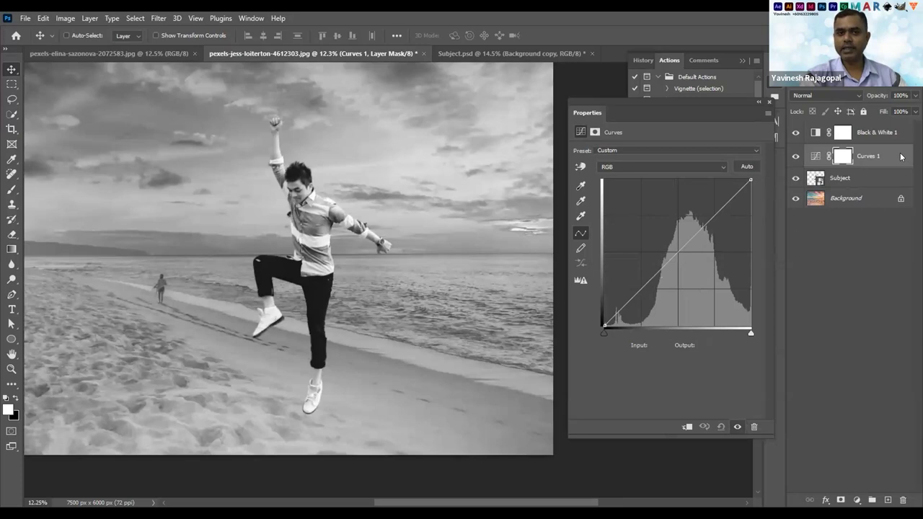
Clip Curves 1 to the Subject layer and drag a midtone point to Input 146, Output 155
right_click(900, 157)
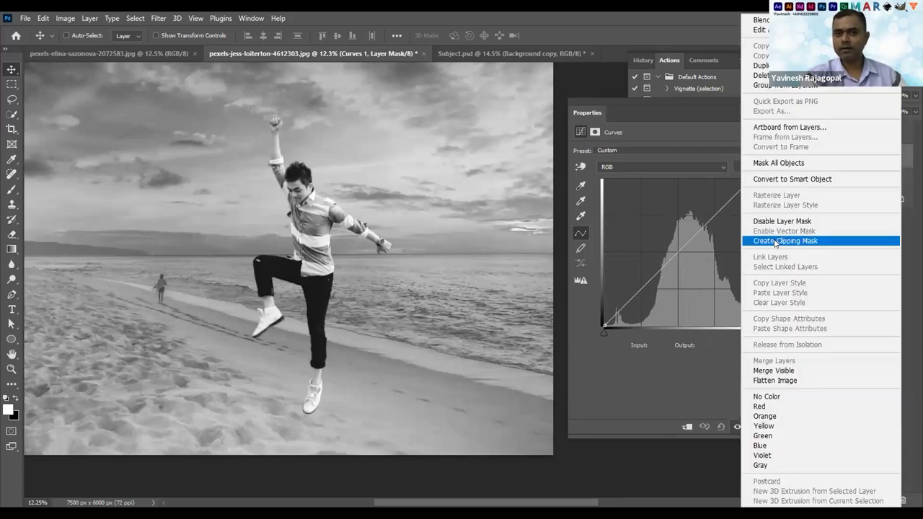
left_click(776, 241)
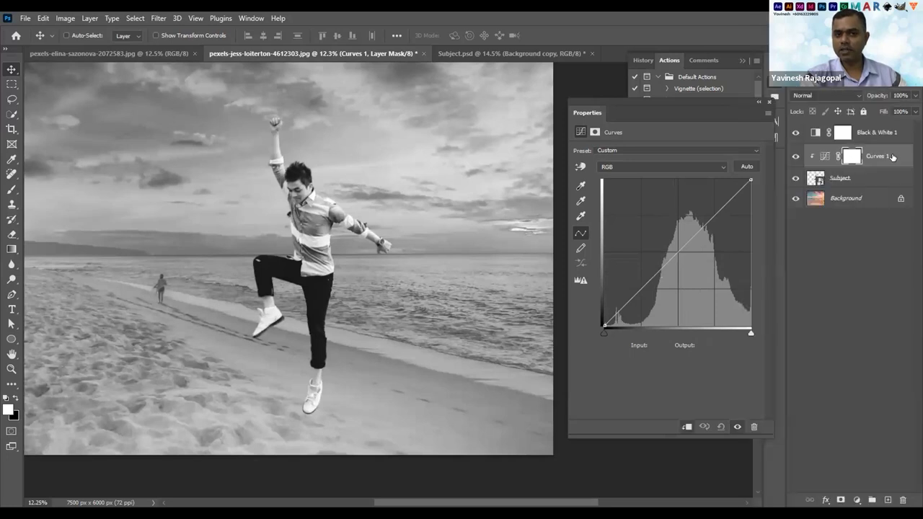
right_click(836, 178)
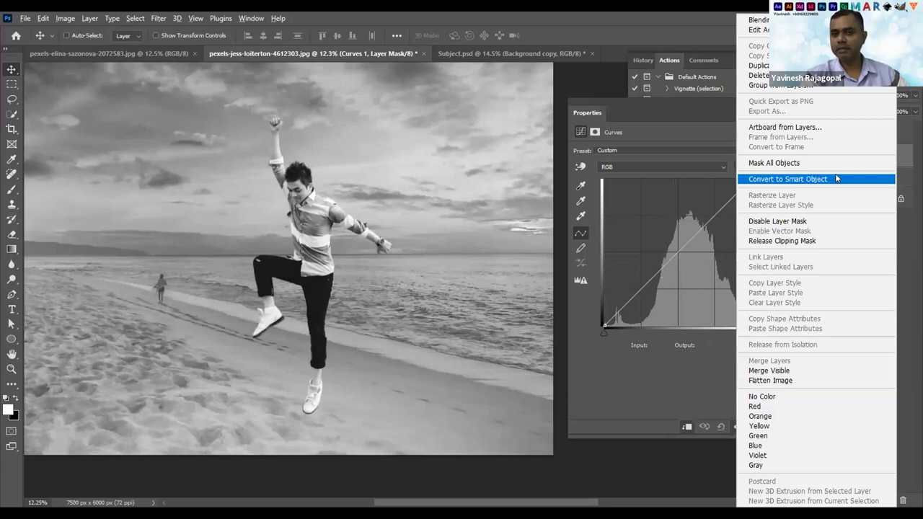
left_click(902, 157)
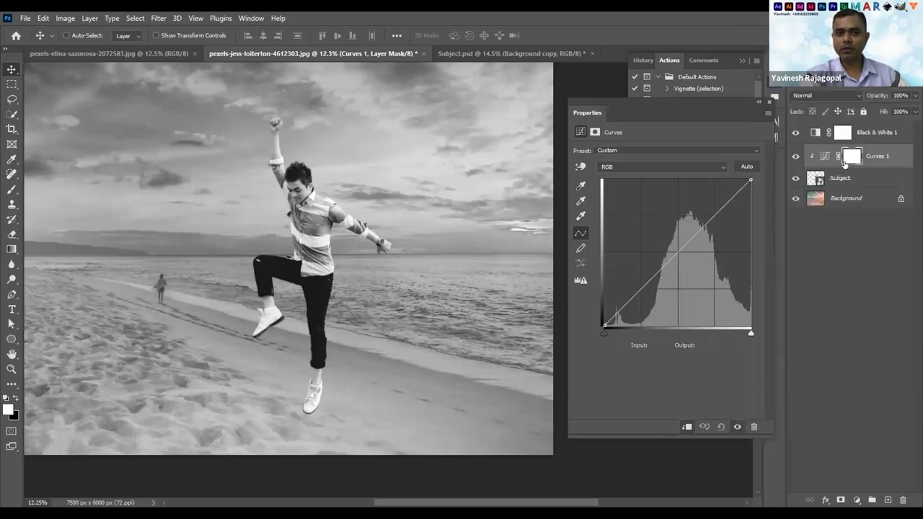
mouse_move(682, 239)
left_mouse_down()
mouse_move(663, 206)
mouse_move(723, 290)
mouse_move(659, 197)
mouse_move(731, 276)
mouse_move(668, 213)
mouse_move(688, 237)
left_mouse_up()
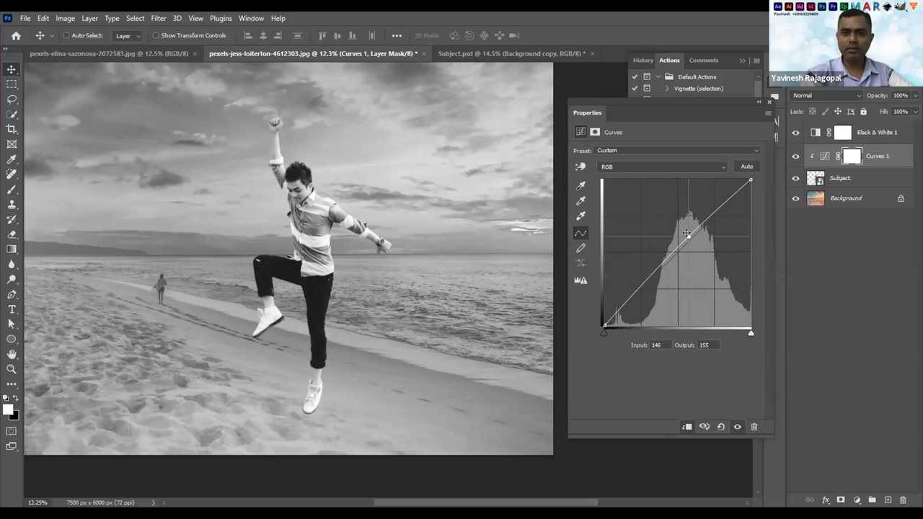
Bend Curves 1 through a lifted shadow point at 50/77 and a lowered highlight point at 227/198
left_click_drag(687, 230, 718, 197)
left_click_drag(644, 273, 654, 295)
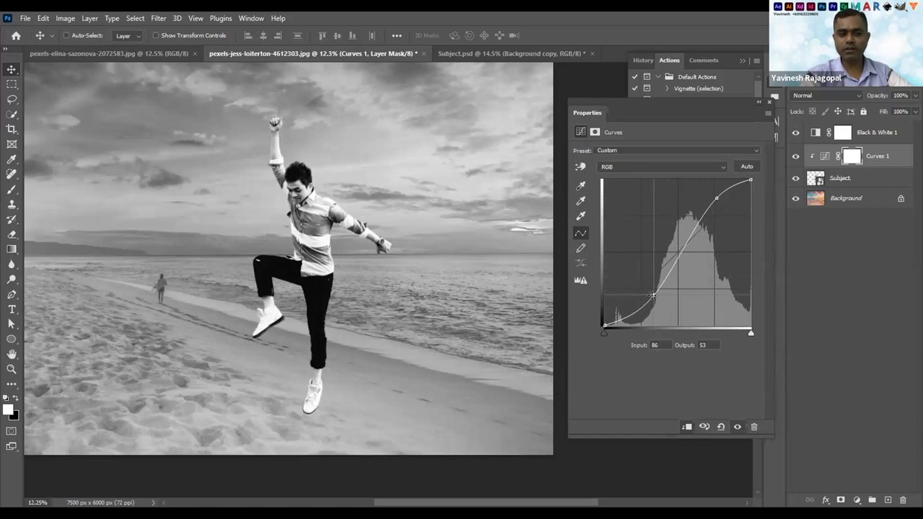
left_click_drag(650, 292, 635, 285)
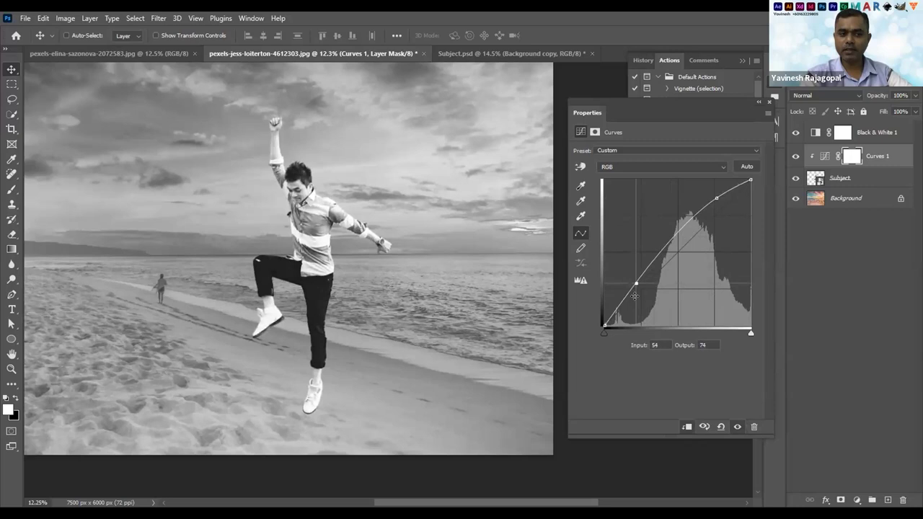
left_click_drag(715, 195, 726, 212)
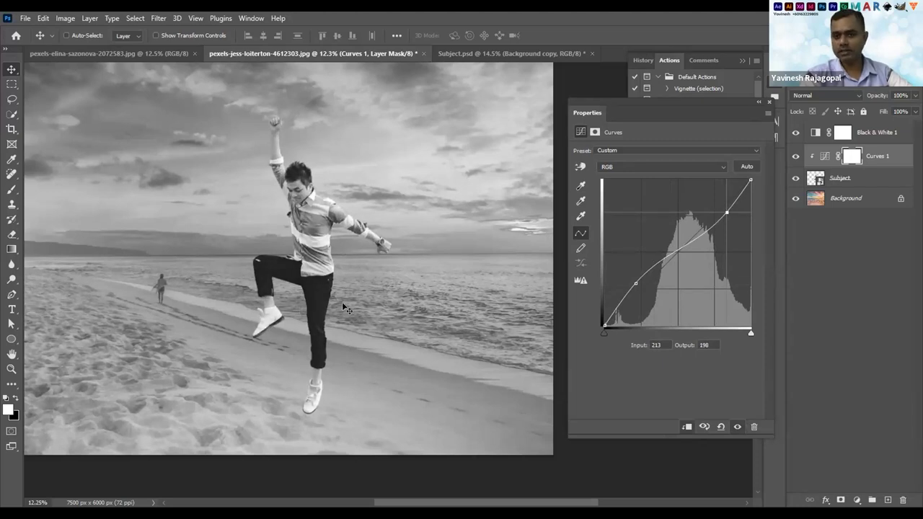
left_click_drag(725, 211, 731, 216)
left_click_drag(633, 284, 631, 274)
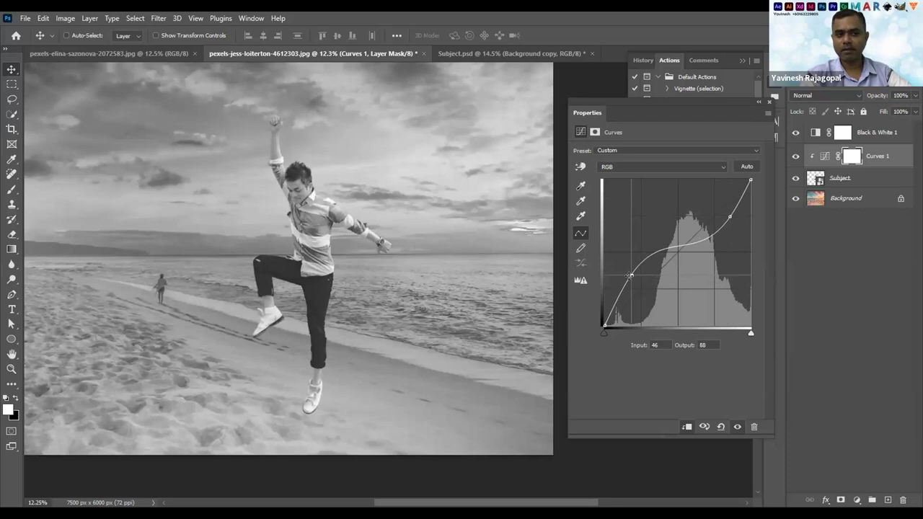
left_click_drag(629, 275, 633, 282)
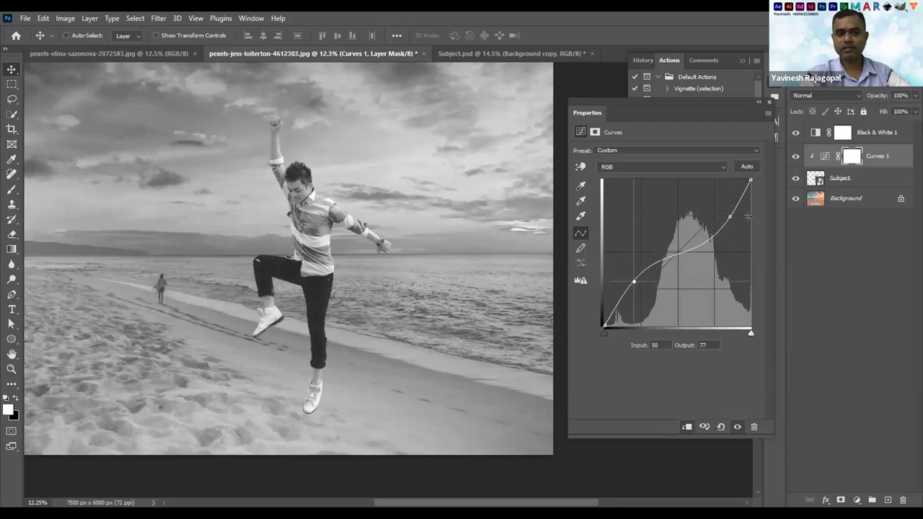
left_click_drag(732, 209, 734, 211)
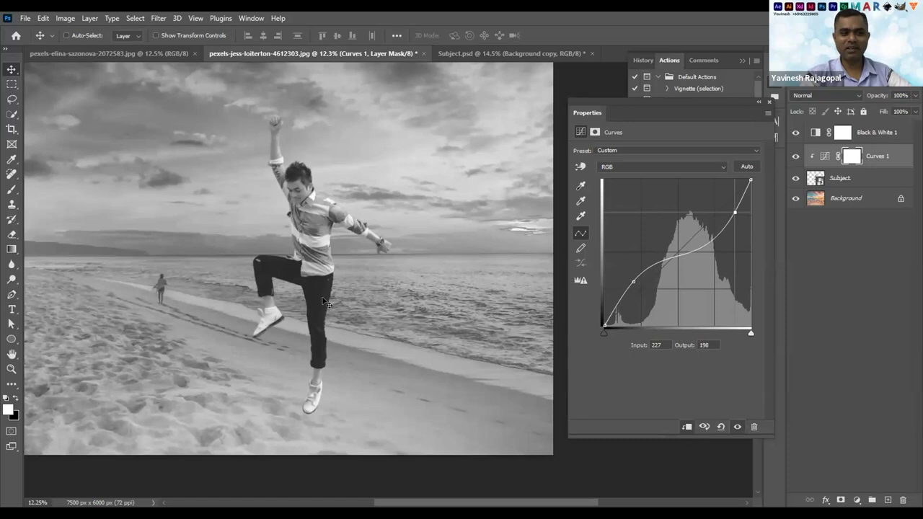
Toggle Curves 1 off and on to compare the man with and without it
left_click(794, 158)
left_click(794, 158)
left_click(794, 157)
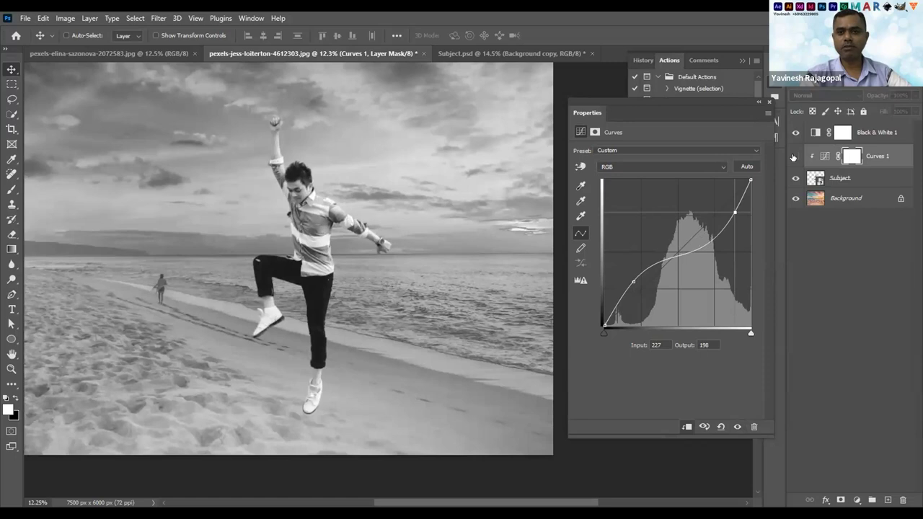
left_click(794, 157)
left_click(794, 157)
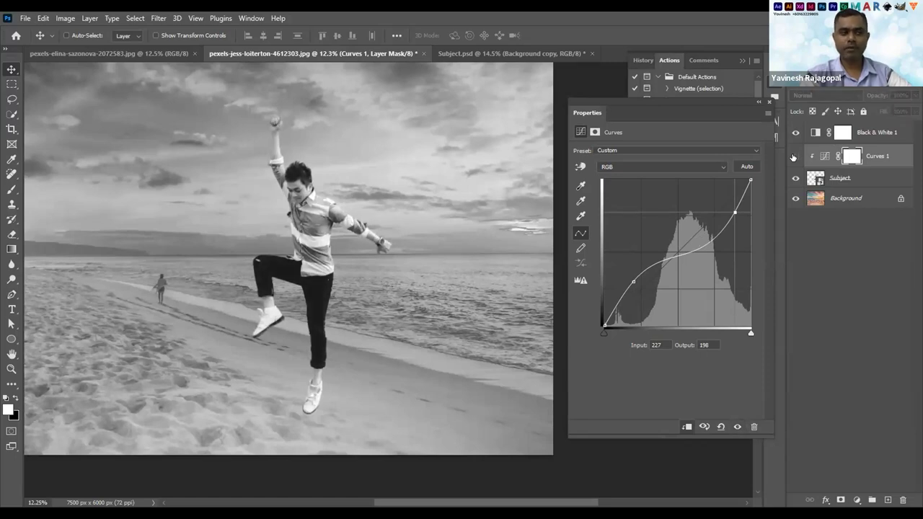
left_click(794, 157)
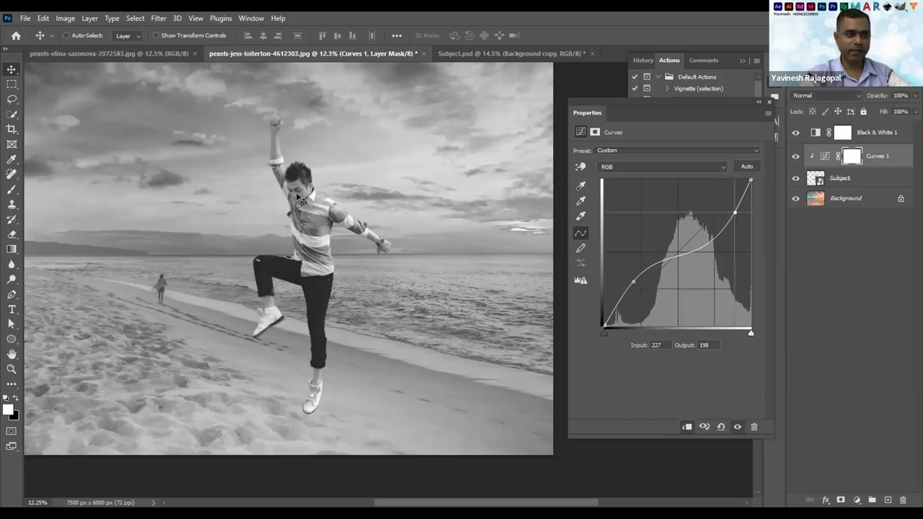
Nudge the Curves 1 shadow and highlight points, settling the highlight at 228/207
left_click_drag(733, 210, 731, 205)
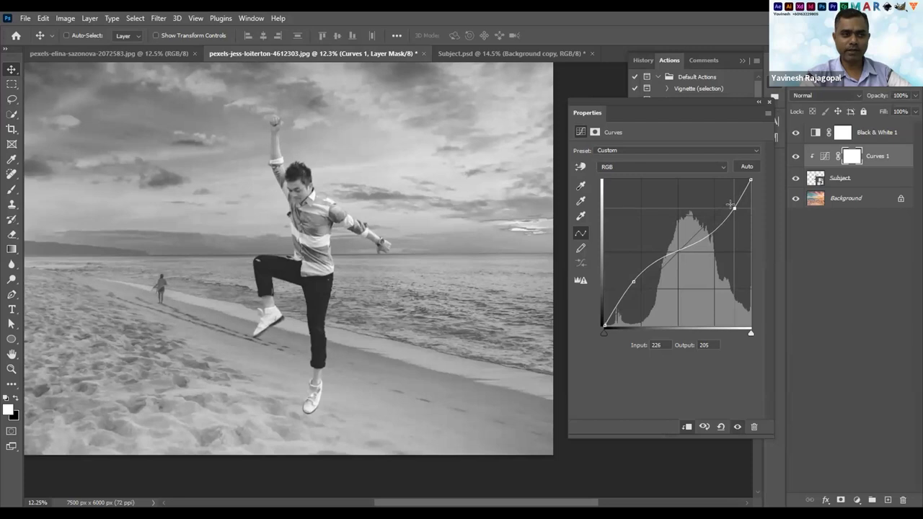
left_click_drag(633, 281, 634, 282)
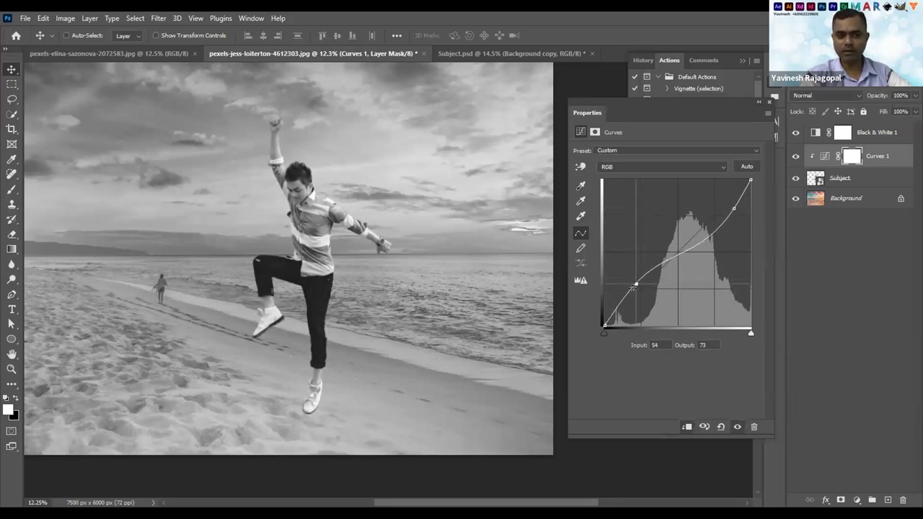
mouse_move(635, 285)
left_mouse_down()
mouse_move(629, 279)
mouse_move(637, 281)
left_mouse_up()
left_click_drag(733, 208, 734, 206)
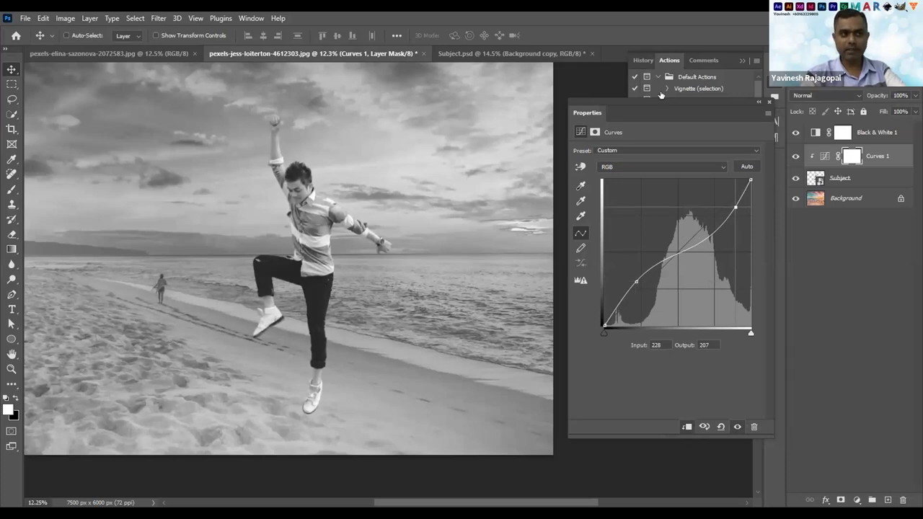
left_click(872, 201)
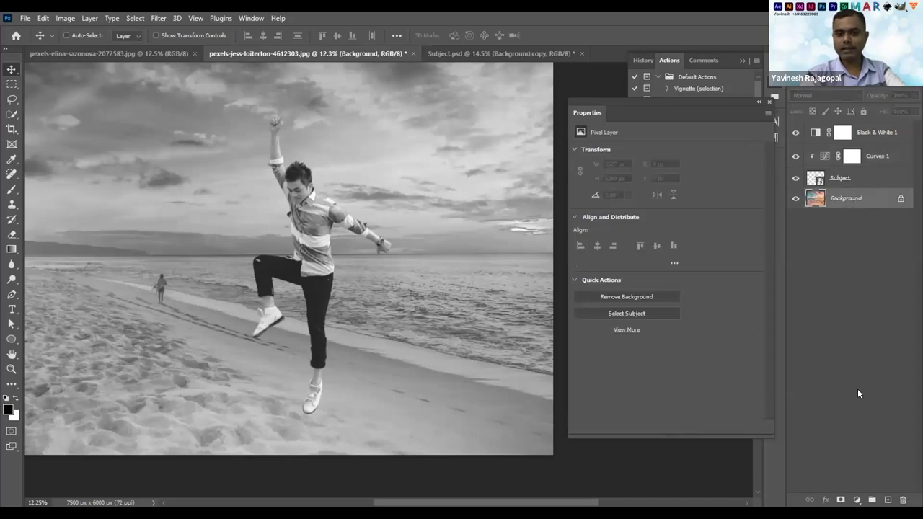
Add a Curves 2 layer above Background with an S-curve through 54/33 and 199/228
left_click(856, 500)
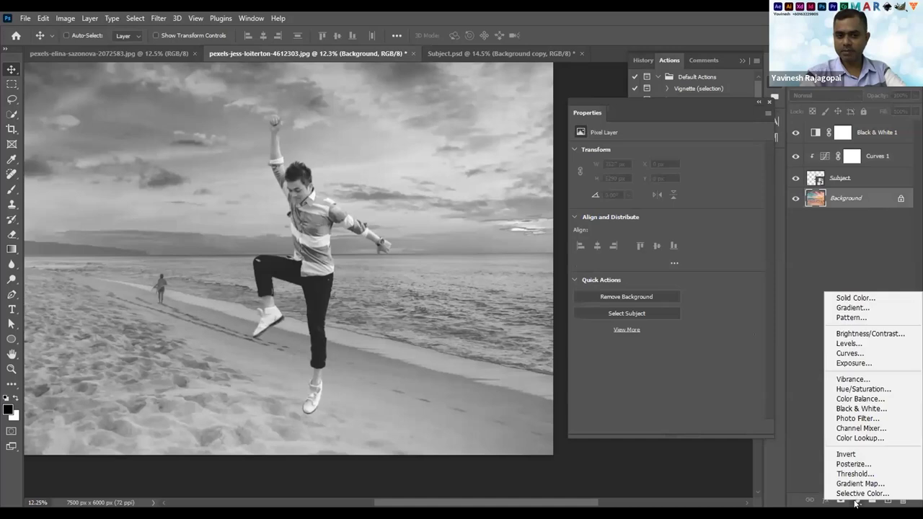
left_click(850, 353)
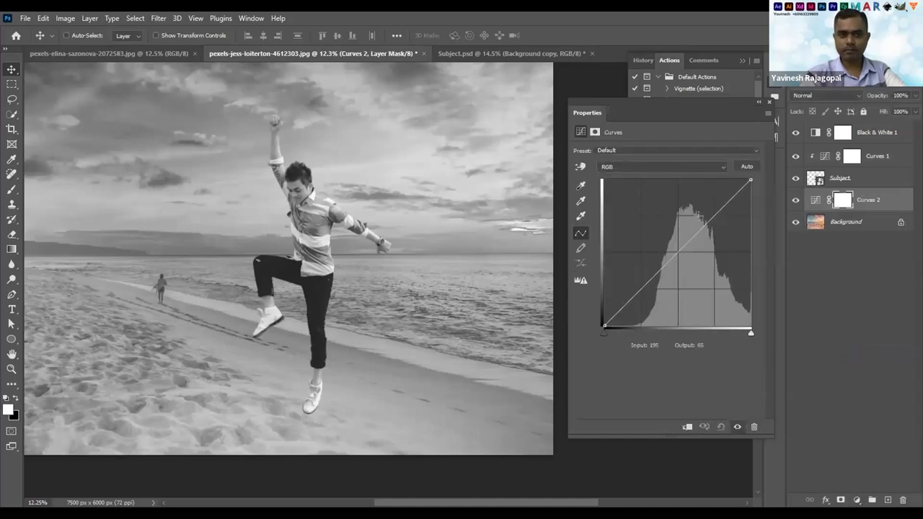
left_click_drag(711, 211, 719, 204)
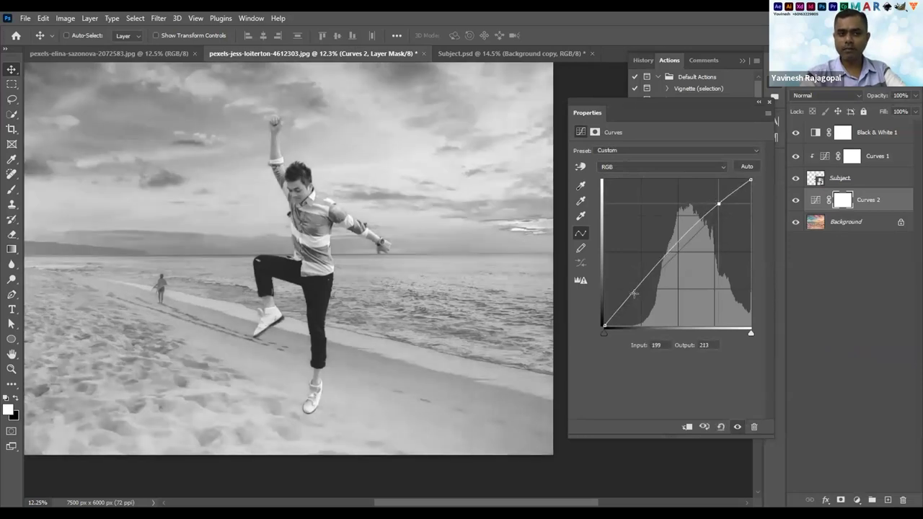
left_click_drag(624, 306, 639, 304)
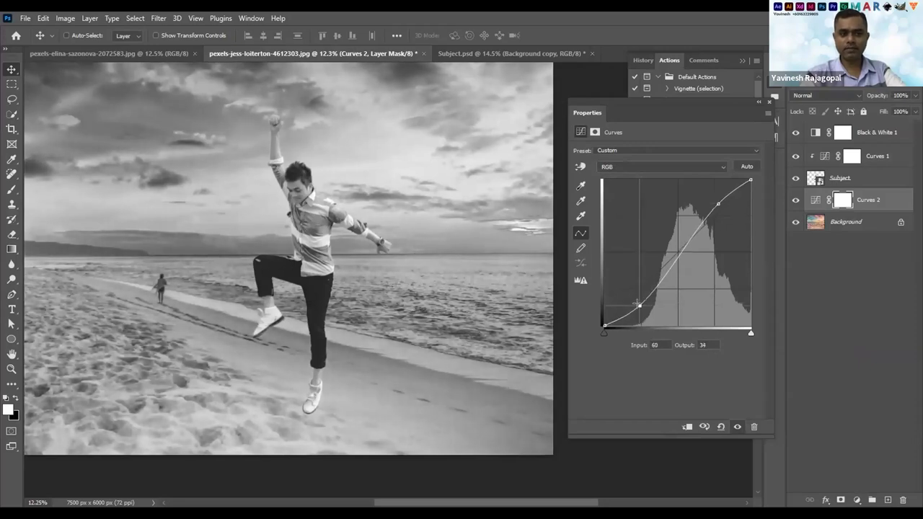
left_click_drag(719, 204, 719, 196)
left_click_drag(638, 304, 636, 304)
Toggle Curves 2 off and on to compare the beach with and without it
left_click(795, 201)
left_click(795, 200)
left_click(795, 200)
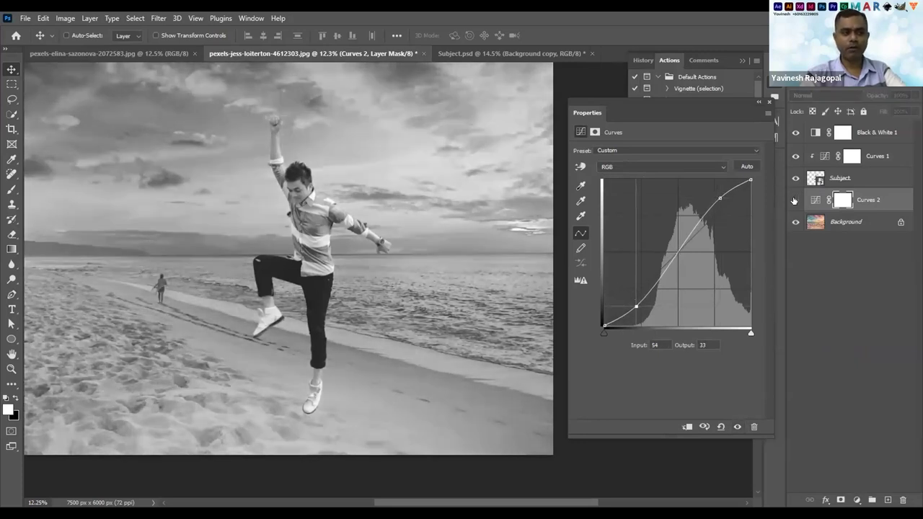
left_click(794, 200)
left_click(794, 200)
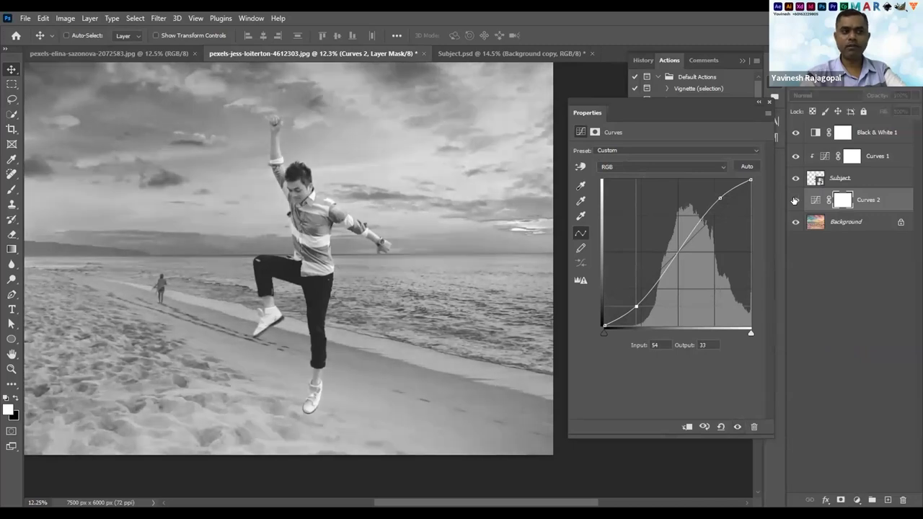
left_click(795, 201)
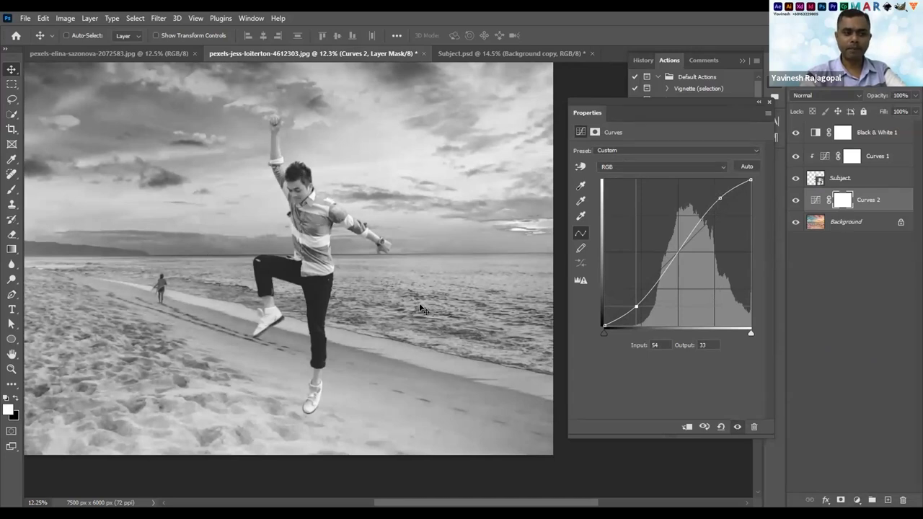
Compare the photo with Curves 2 off and on, then display Black & White 1's colour sliders
left_click(794, 201)
left_click(794, 201)
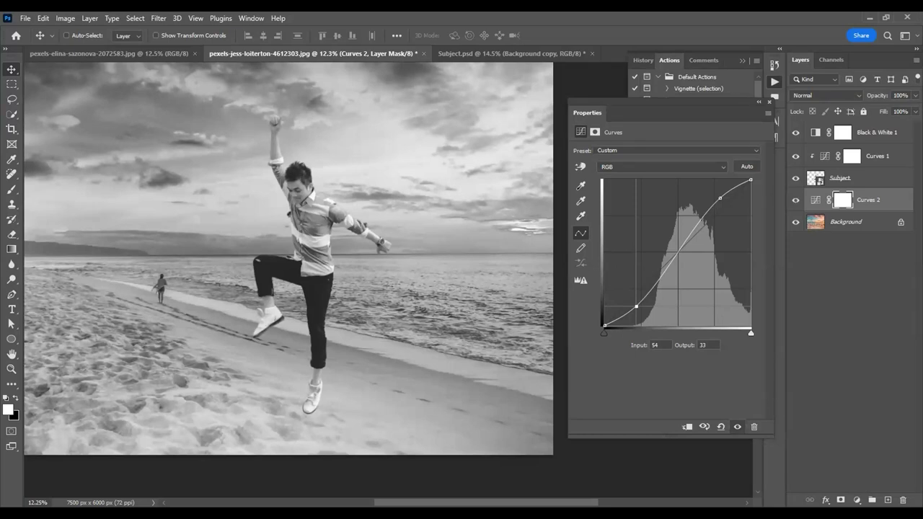
left_click(880, 132)
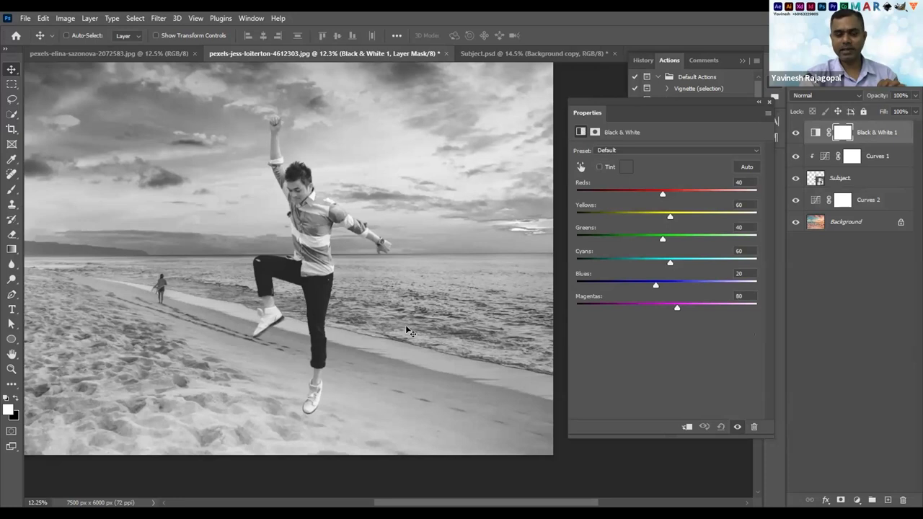
Browse the adjustment list without adding one, then select the all-white mask of the clipped Curves 1
left_click(876, 177)
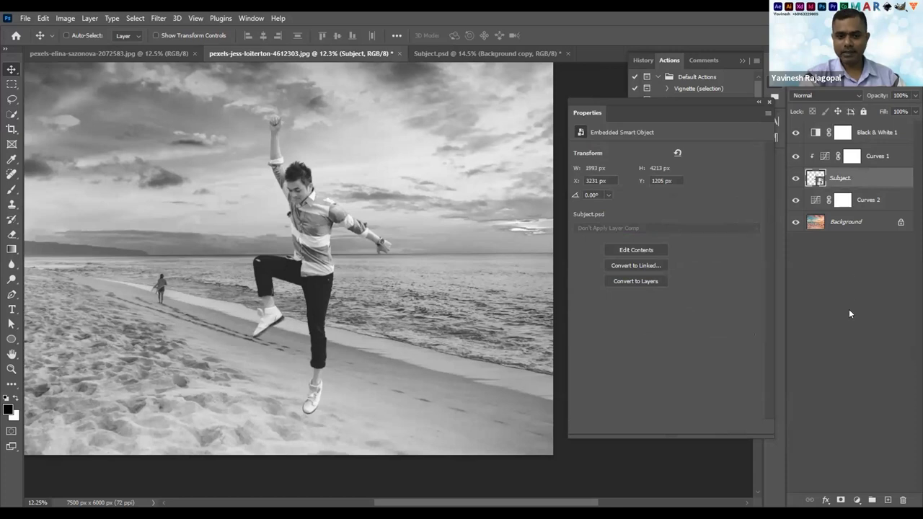
left_click(856, 501)
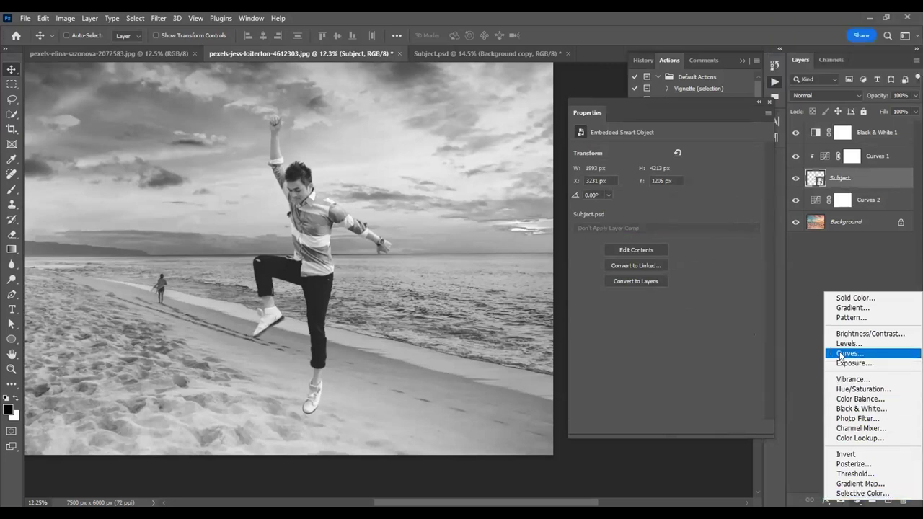
left_click(863, 177)
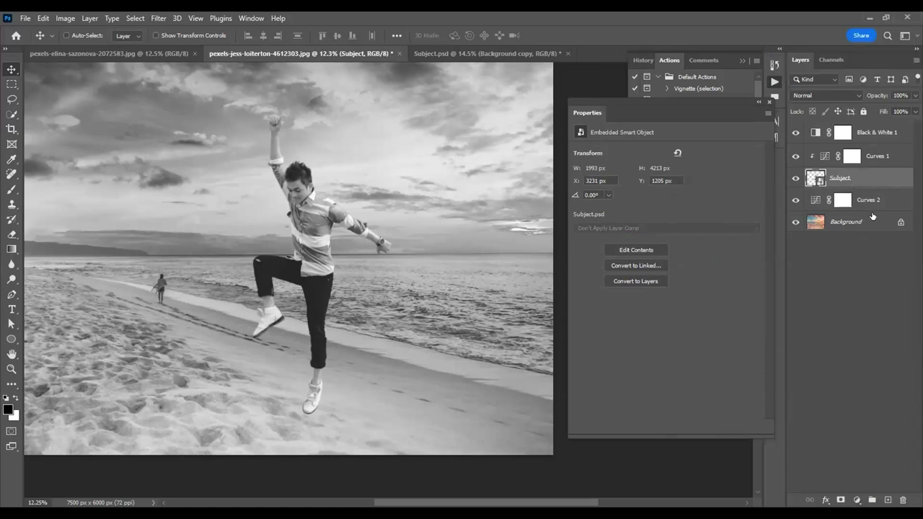
left_click(858, 499)
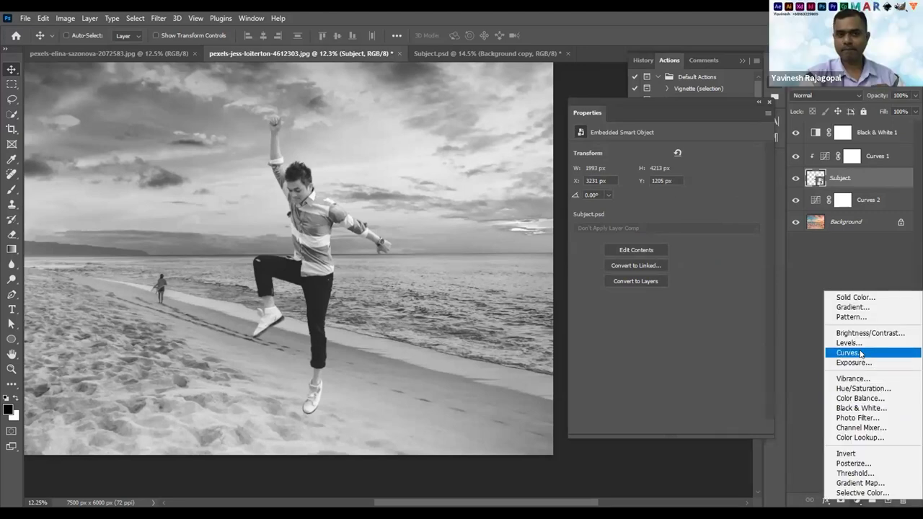
left_click(880, 159)
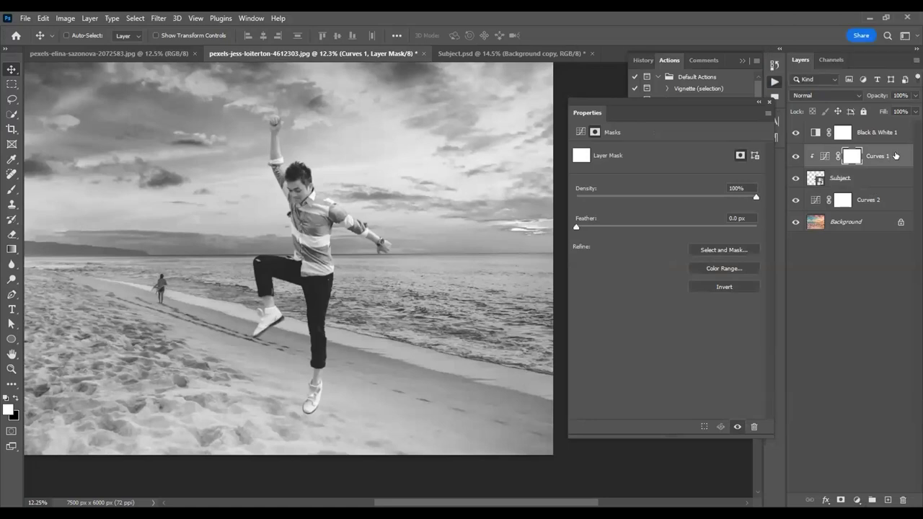
Display Curves 1's tone curve with its lifted shadow and lowered highlight points
right_click(889, 164)
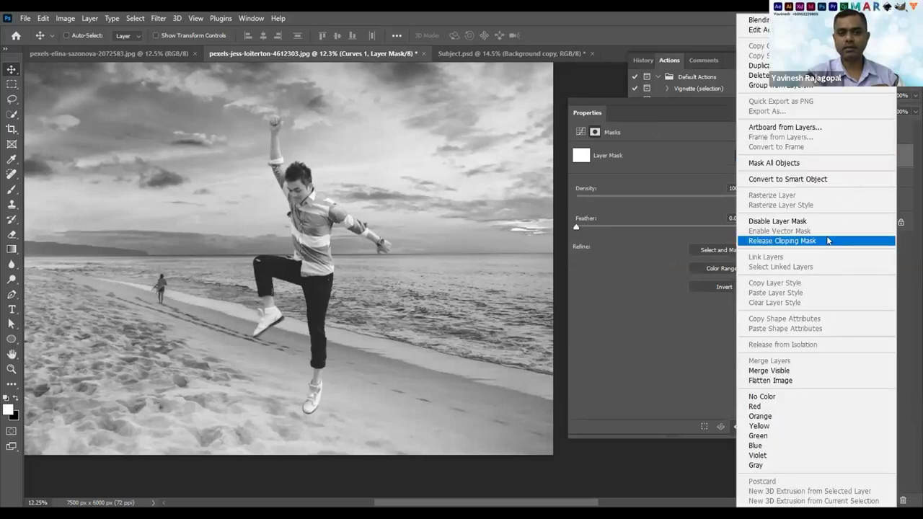
left_click(899, 156)
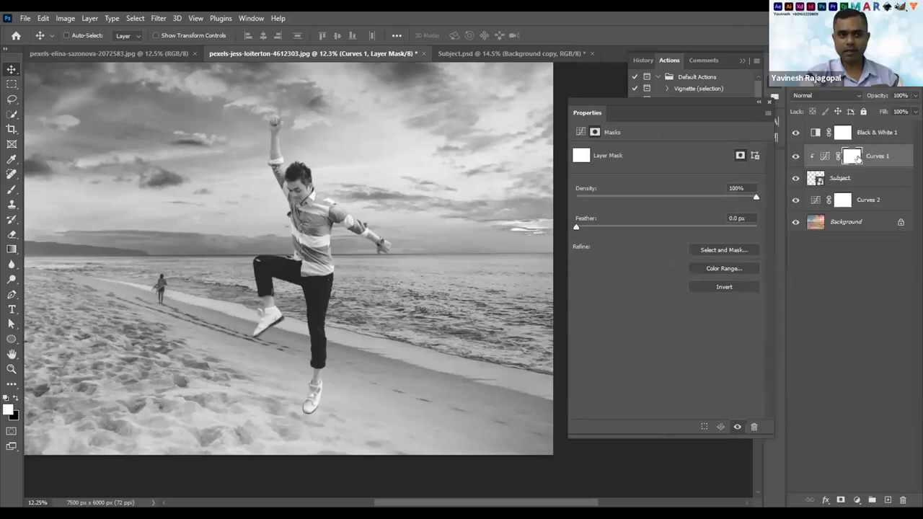
left_click(824, 156)
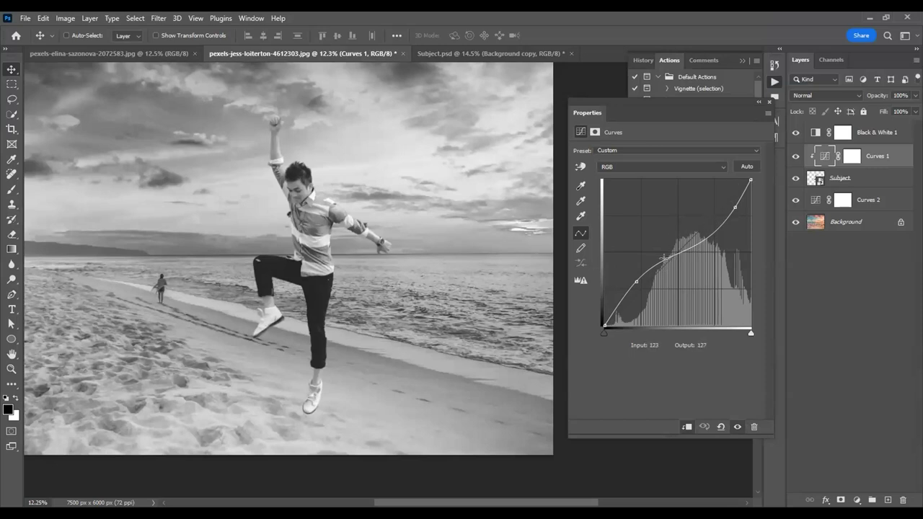
Add an upper point to Curves 1 and raise its lower point slightly to lift the shadows
left_click(732, 207)
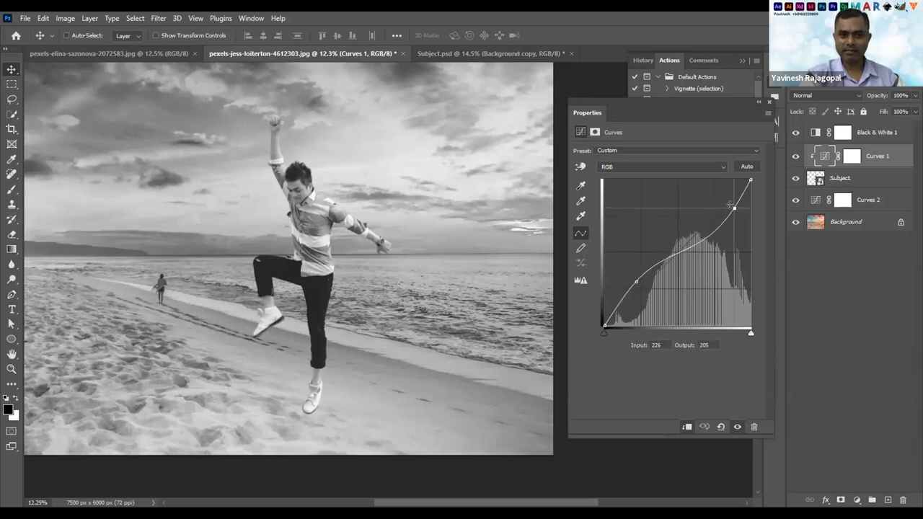
left_click(637, 282)
left_click_drag(636, 280, 633, 277)
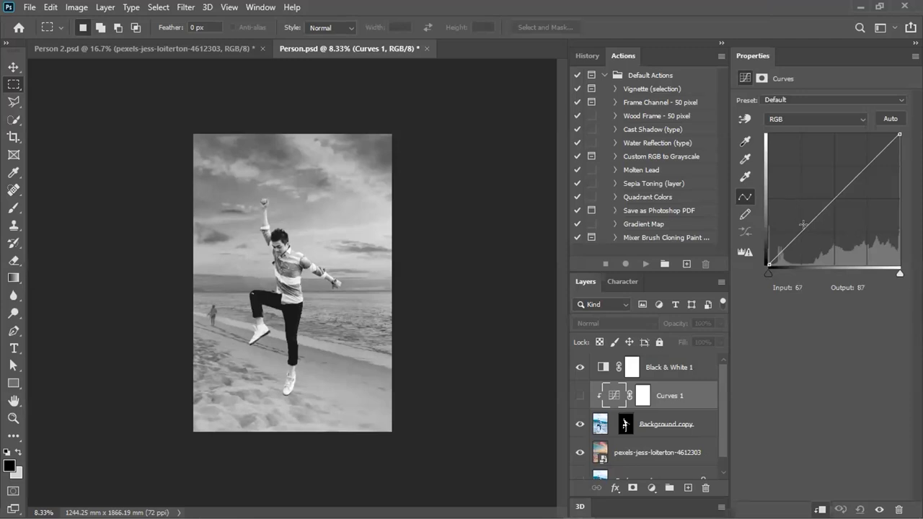
Make Curves 1 visible and set a lower curve point that gently brightens the man
left_click_drag(804, 225, 795, 204)
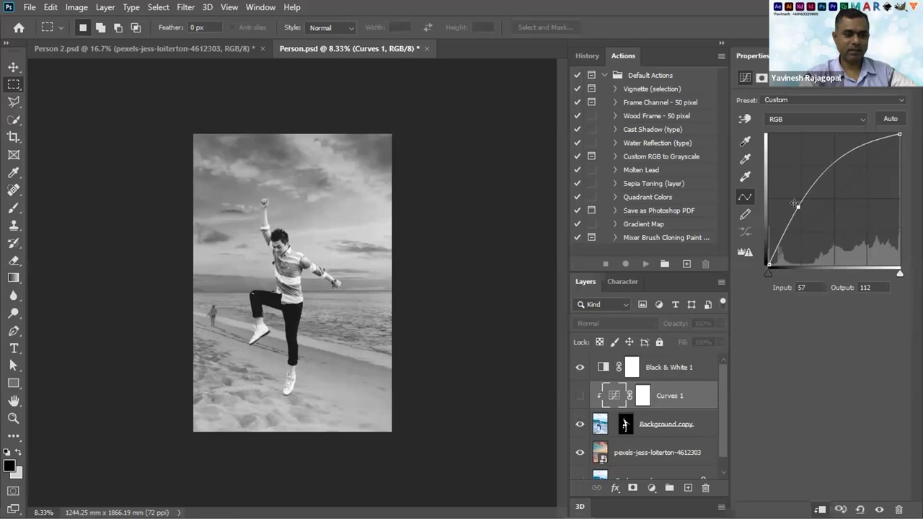
left_click_drag(795, 203, 803, 218)
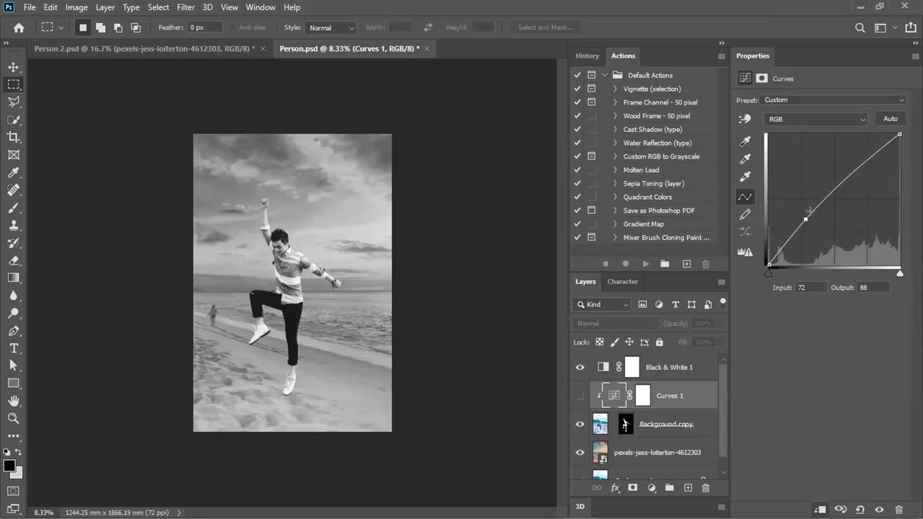
left_click_drag(803, 212, 804, 211)
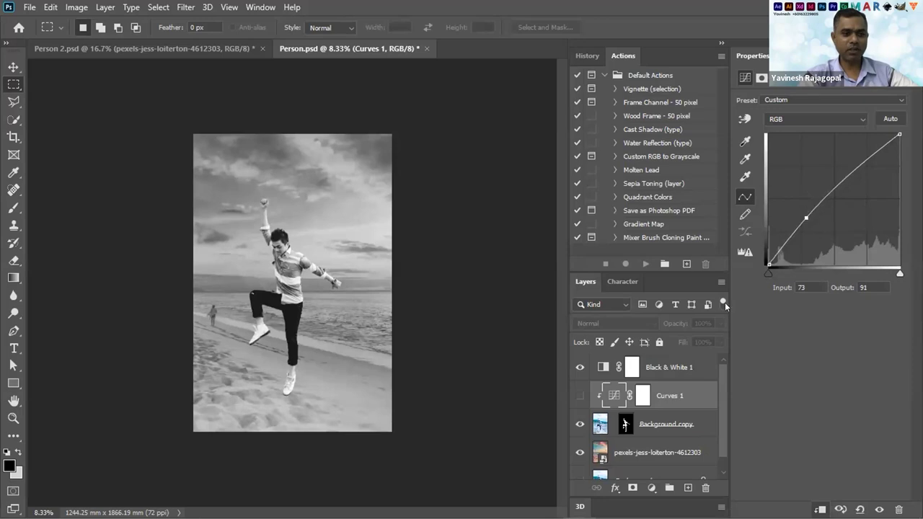
left_click(578, 396)
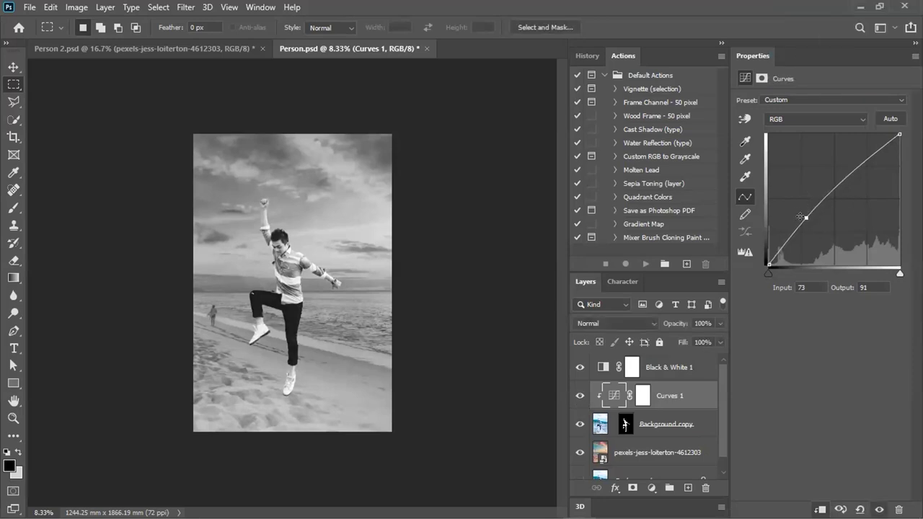
left_click_drag(805, 216, 809, 223)
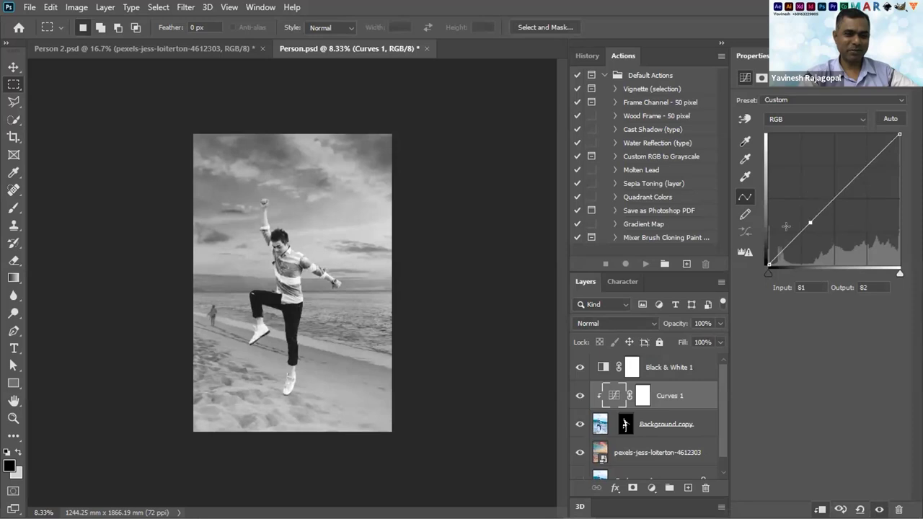
left_click_drag(805, 221, 804, 206)
left_click_drag(798, 204, 798, 206)
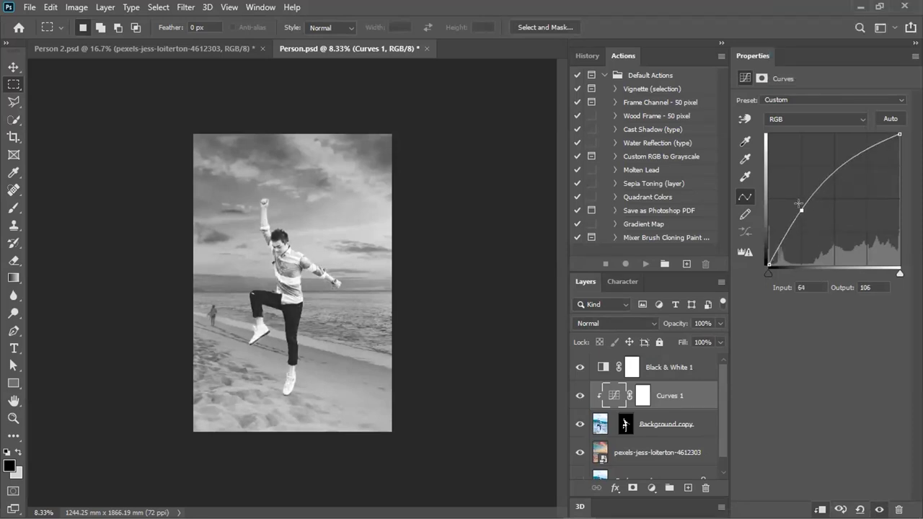
Add a highlight point pulling the highlights down and settle the lower point at 75/80
left_click_drag(860, 149, 870, 170)
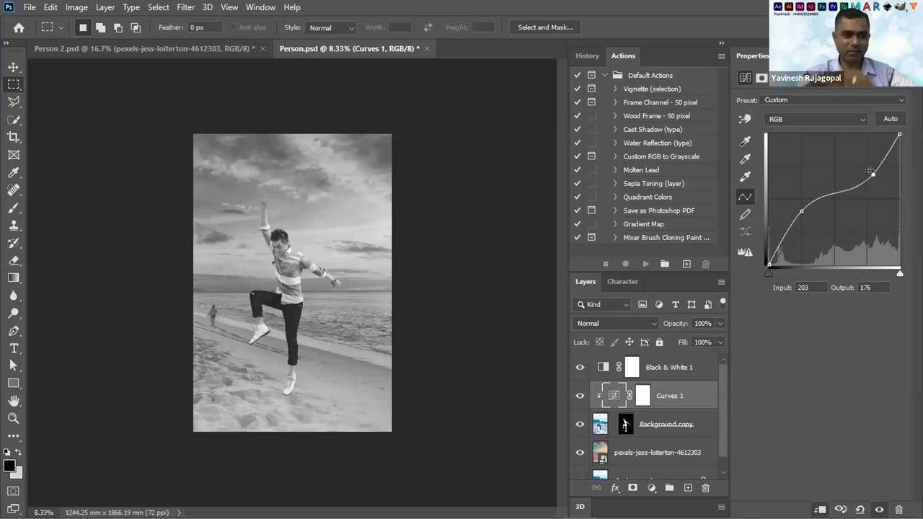
mouse_move(870, 170)
left_mouse_down()
mouse_move(869, 181)
mouse_move(870, 173)
left_mouse_up()
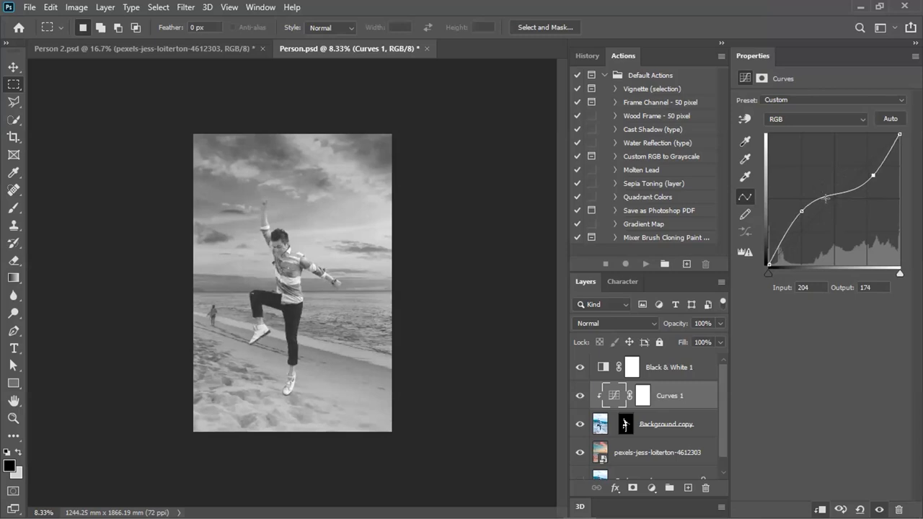
left_click_drag(804, 206, 800, 221)
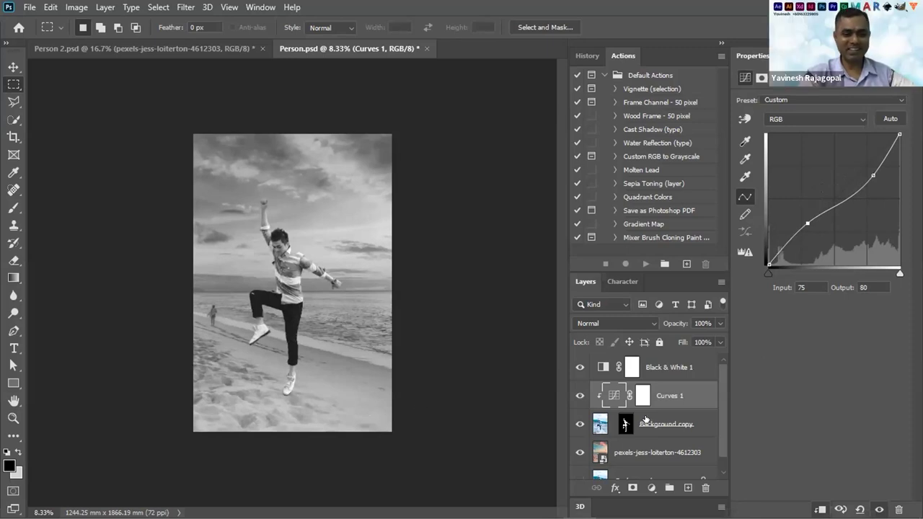
left_click(656, 455)
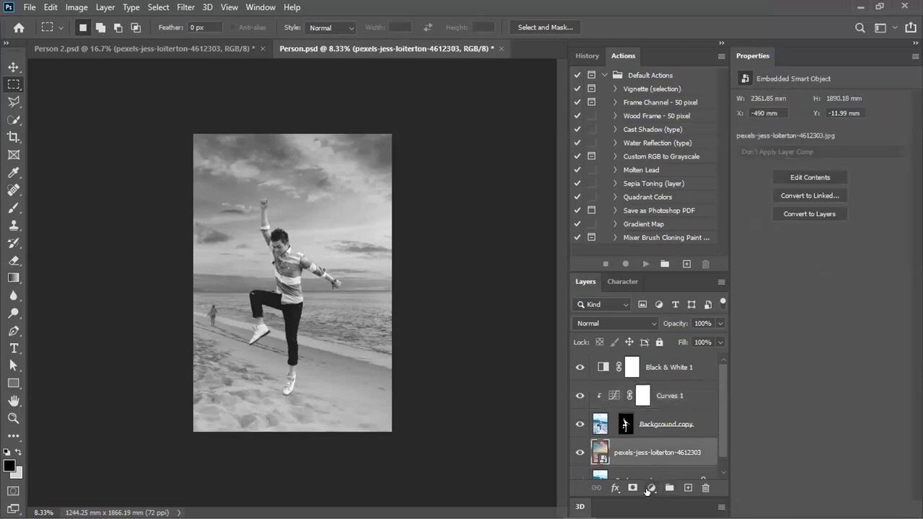
Add a Curves 2 layer and shape an S-curve with its lower point at 81/60
left_click(652, 488)
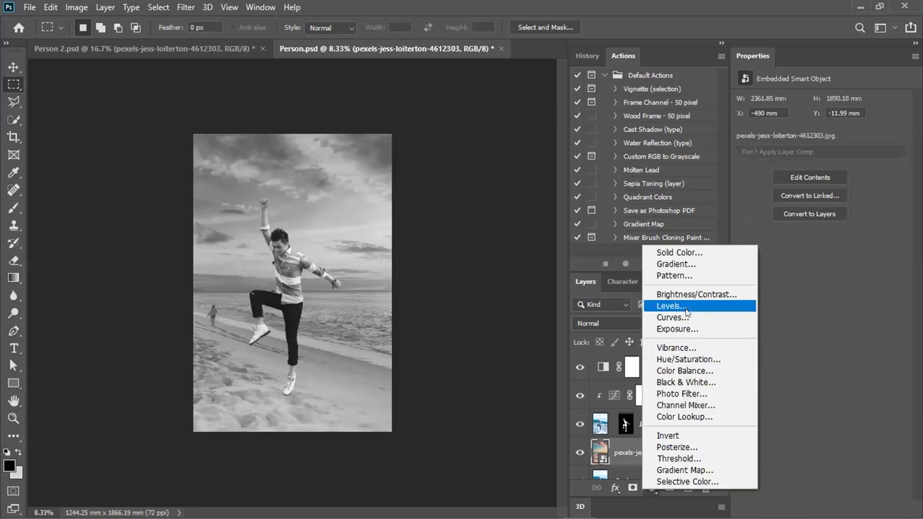
left_click(688, 317)
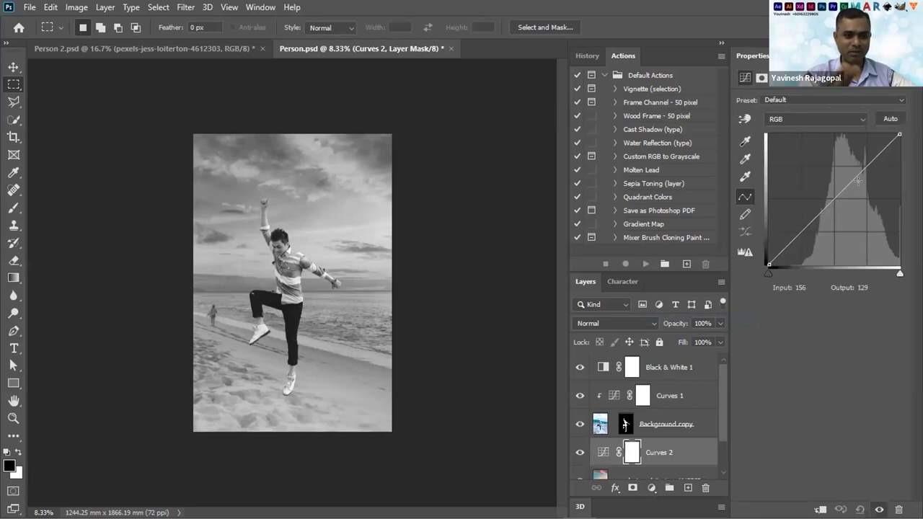
left_click_drag(857, 178, 853, 151)
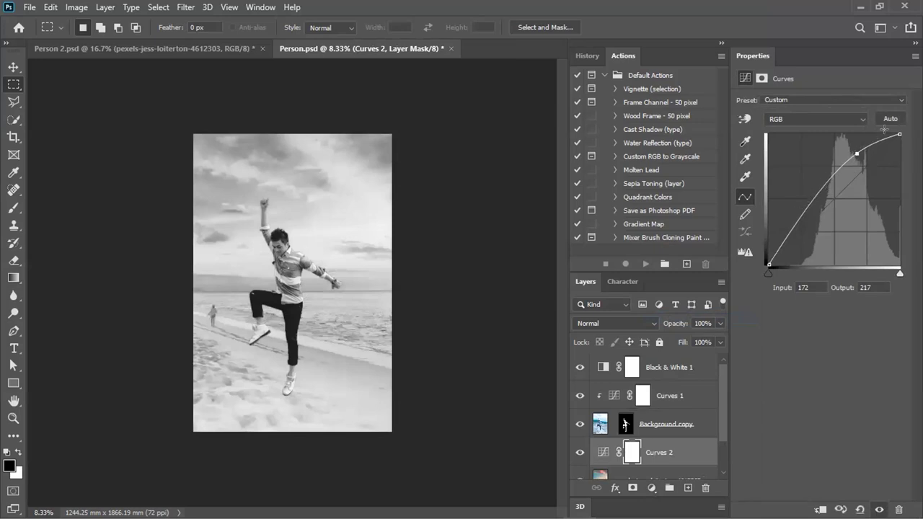
left_click_drag(857, 154, 861, 160)
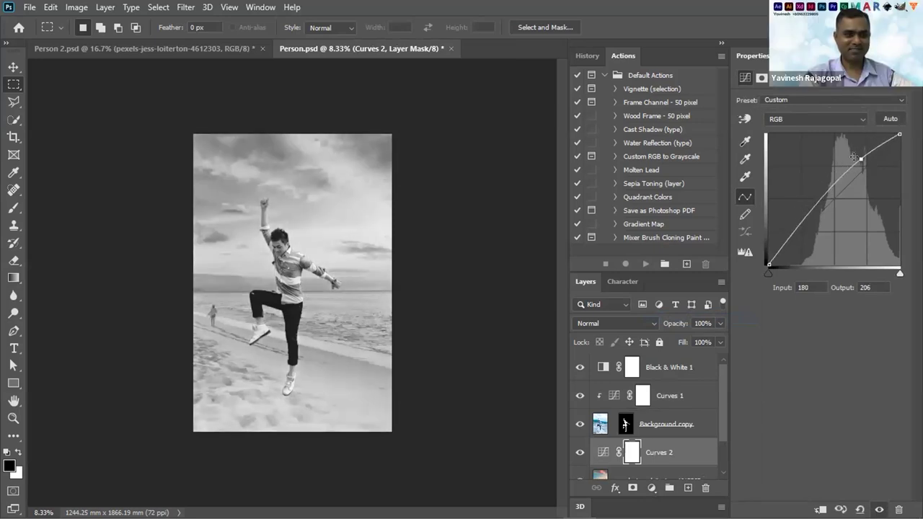
left_click(799, 212)
left_click_drag(799, 212, 806, 229)
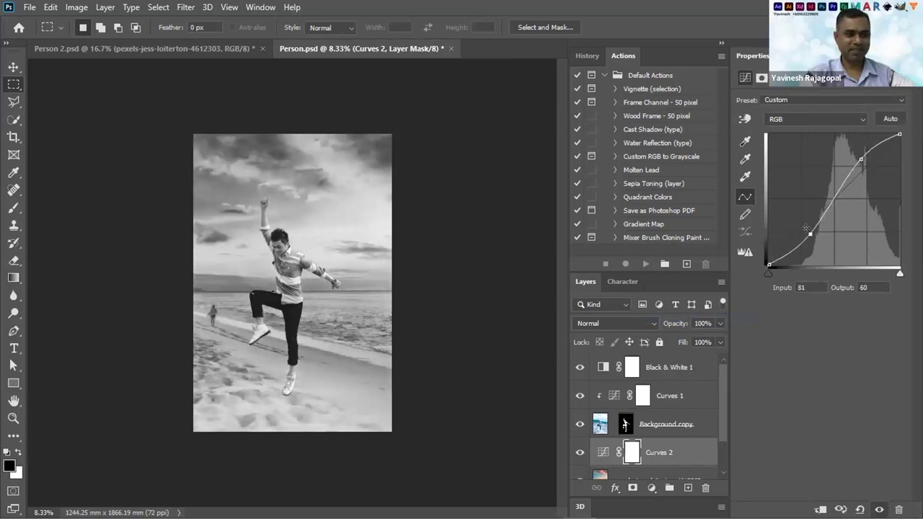
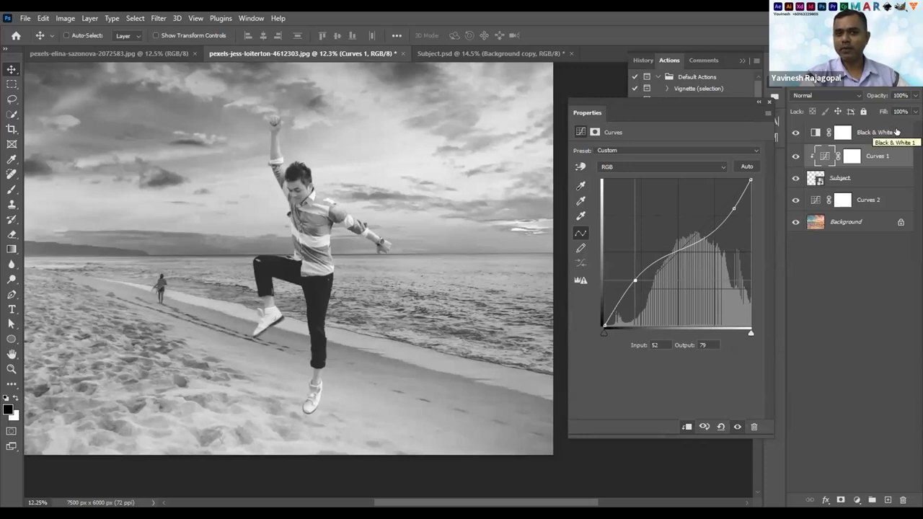
Delete the Black & White 1 adjustment layer from the beach composite
left_click(898, 132)
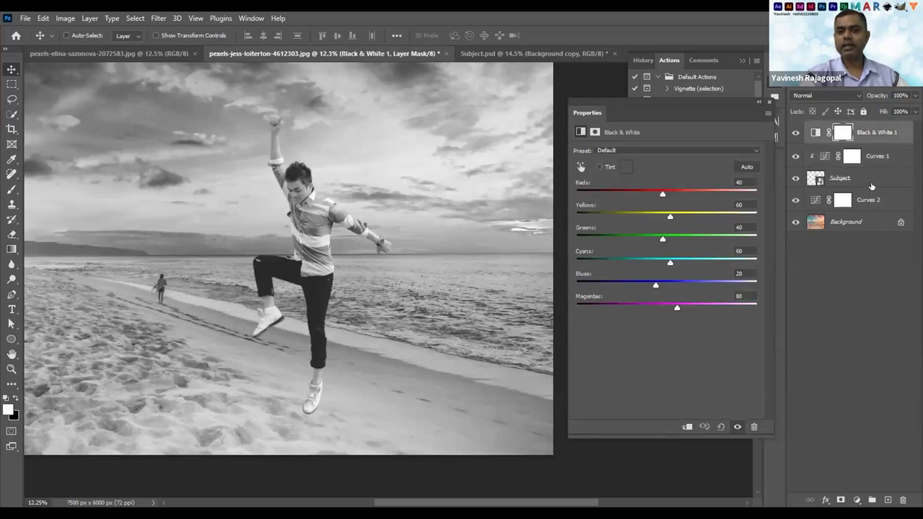
left_click(899, 130)
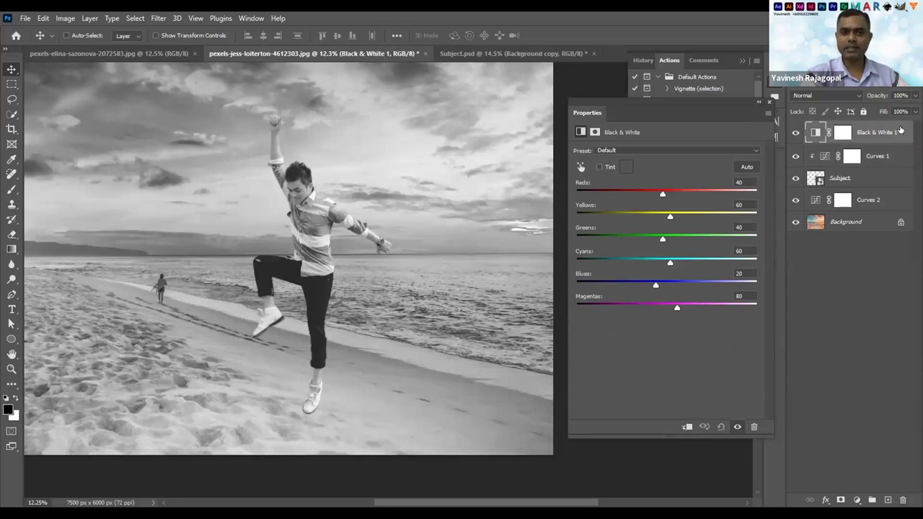
key("Delete")
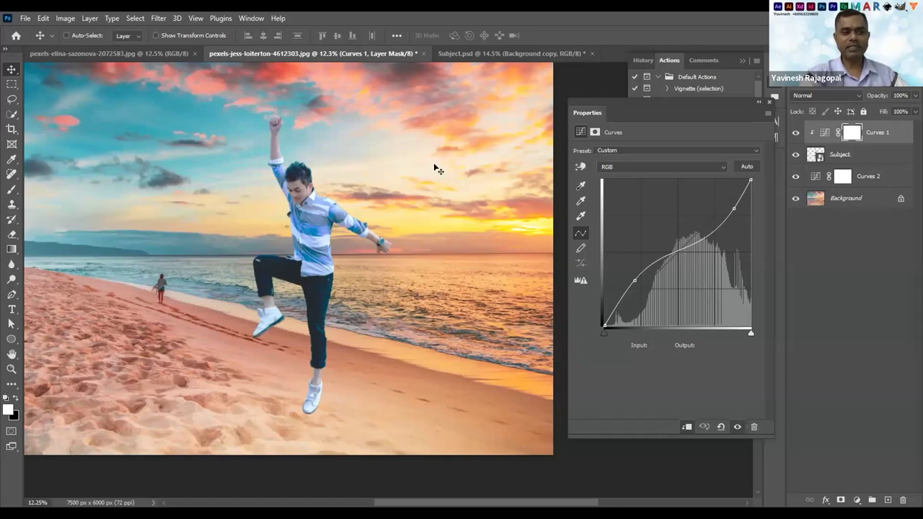
Add a Curves 3 adjustment layer and clip it to the man's layer
left_click(858, 499)
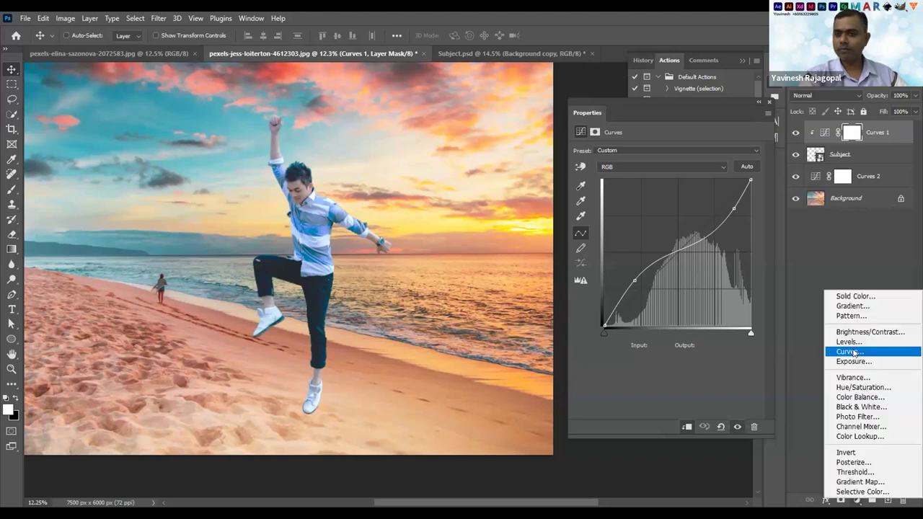
left_click(849, 352)
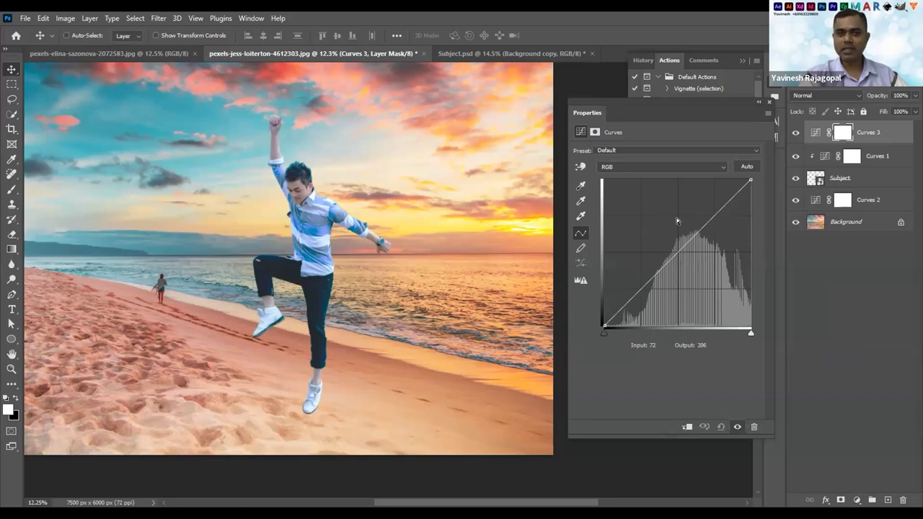
right_click(898, 136)
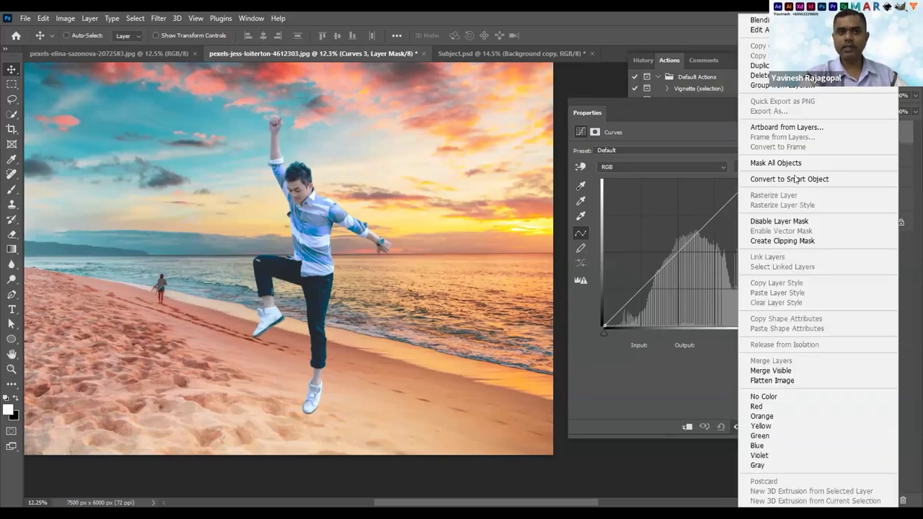
left_click(768, 243)
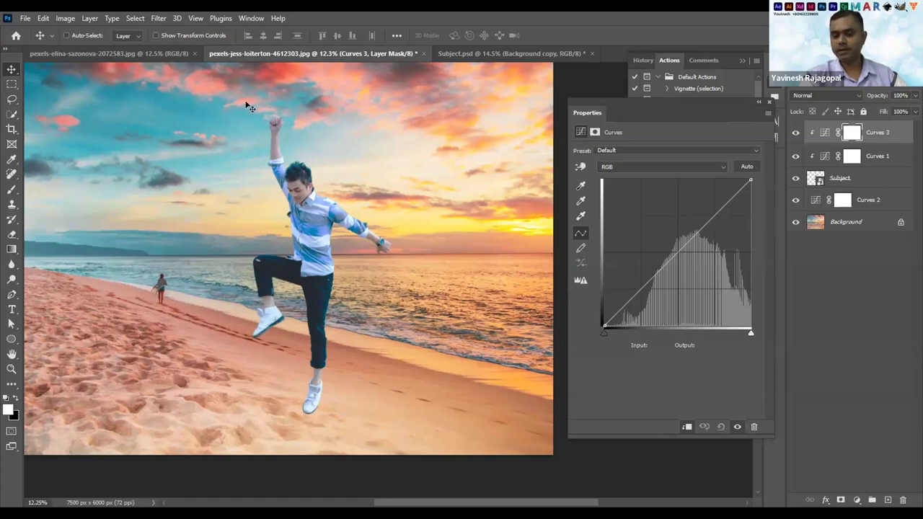
Shape Curves 3's Red channel with gentle shadow and highlight points, one near input 144, output 150
left_click(629, 166)
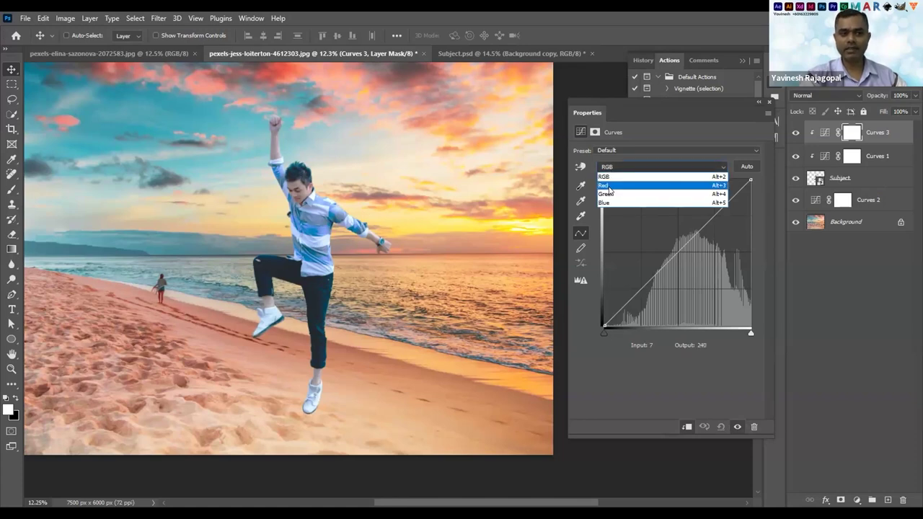
left_click(610, 189)
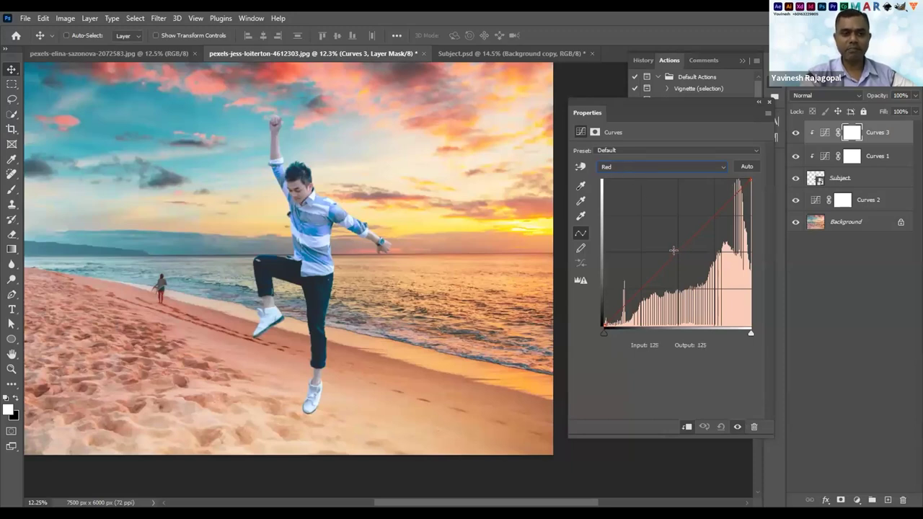
left_click_drag(673, 250, 624, 186)
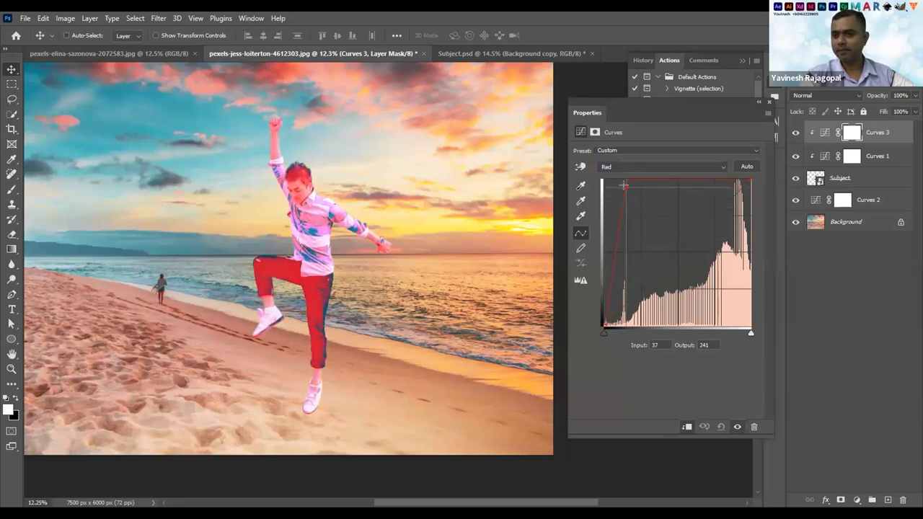
left_click_drag(624, 186, 685, 230)
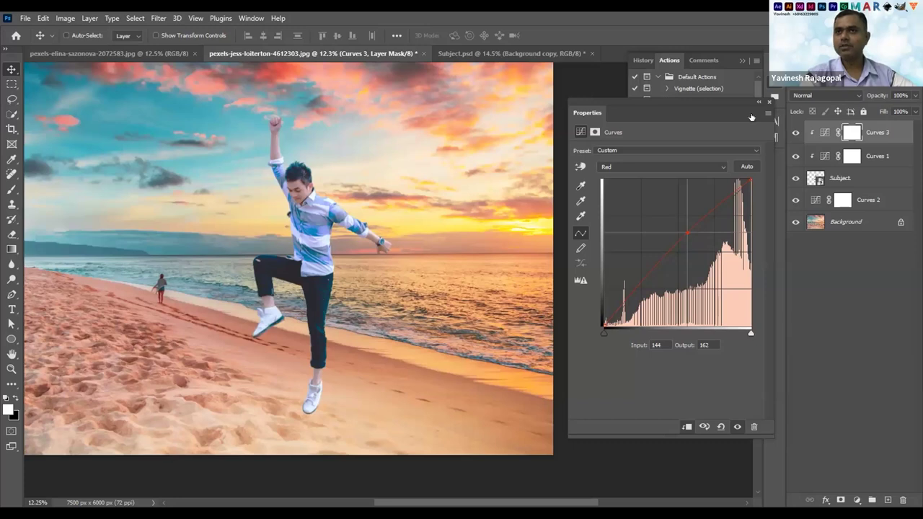
left_click_drag(624, 296, 610, 274)
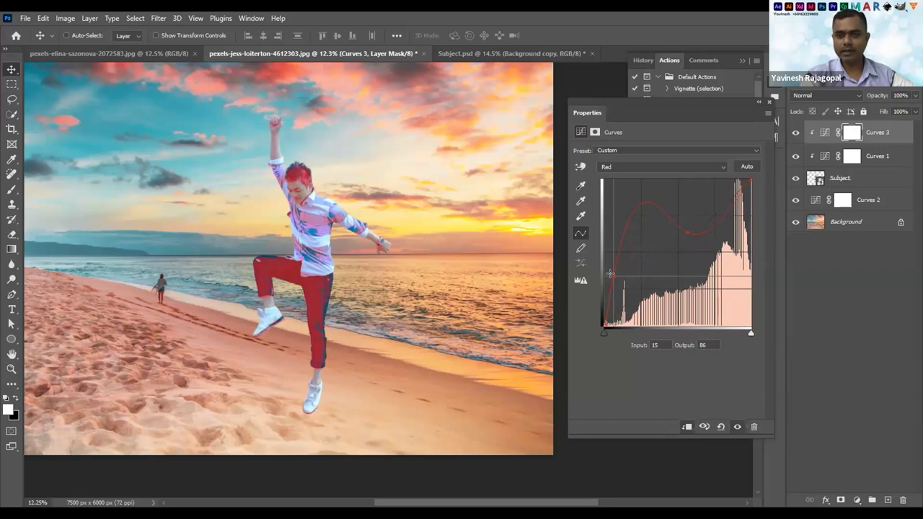
left_click_drag(610, 274, 625, 287)
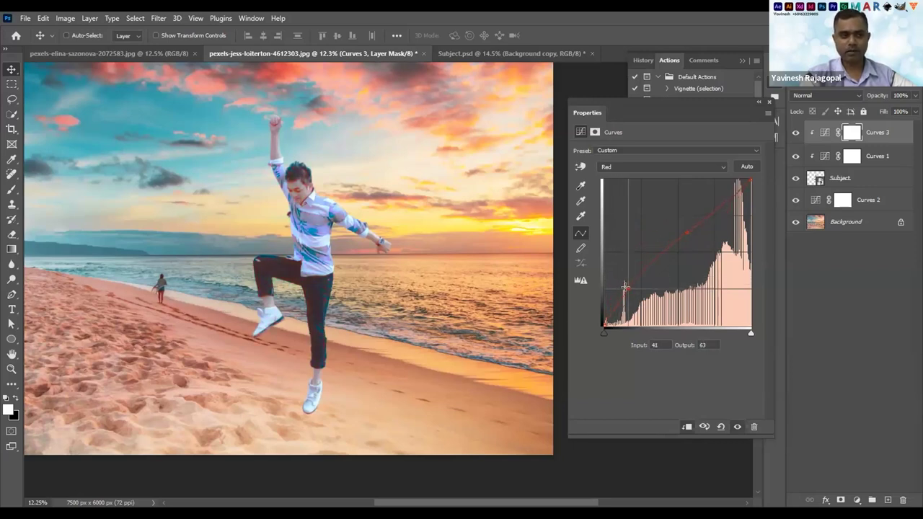
mouse_move(685, 232)
left_mouse_down()
mouse_move(719, 202)
mouse_move(684, 238)
left_mouse_up()
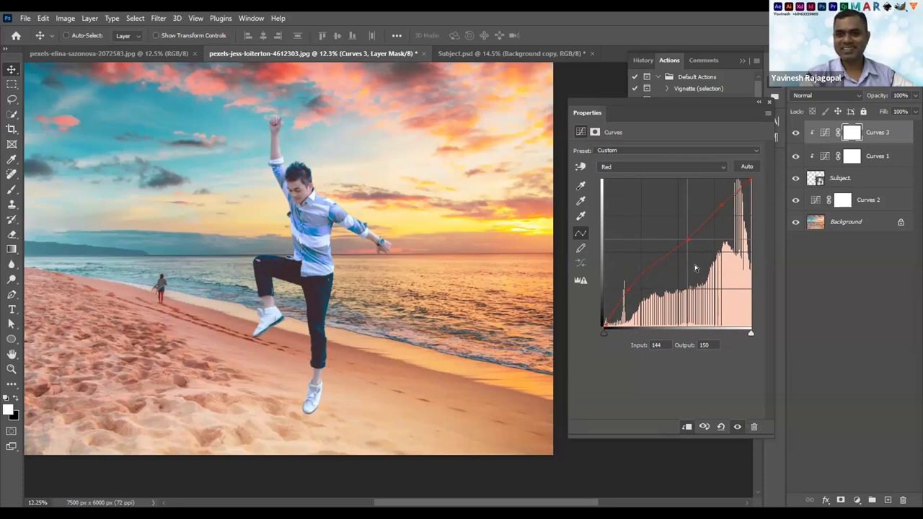
Lower Curves 3's Green channel slightly, with a midtone point at input 134, output 123
left_click(616, 167)
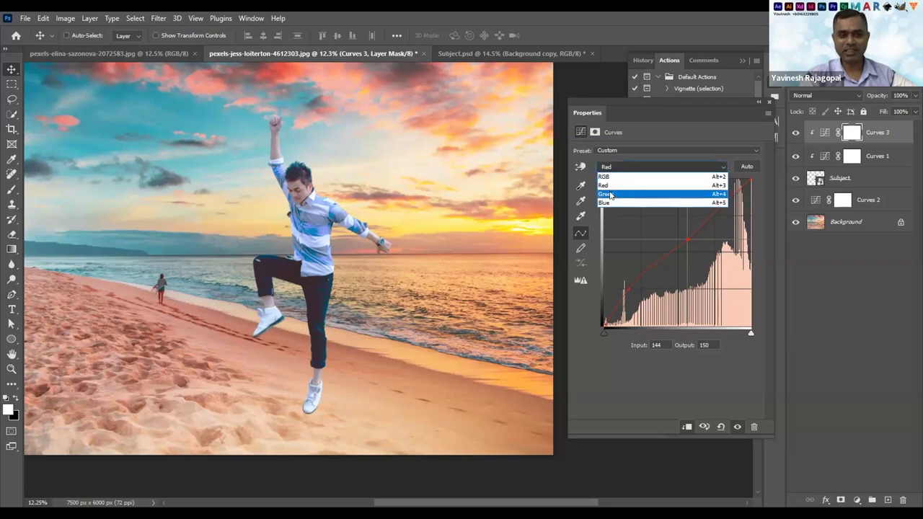
left_click(611, 195)
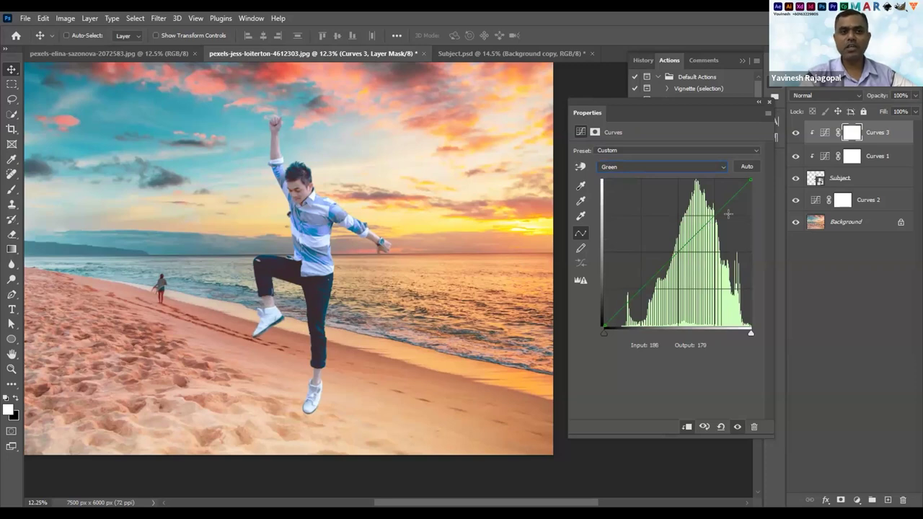
left_click_drag(675, 257, 693, 240)
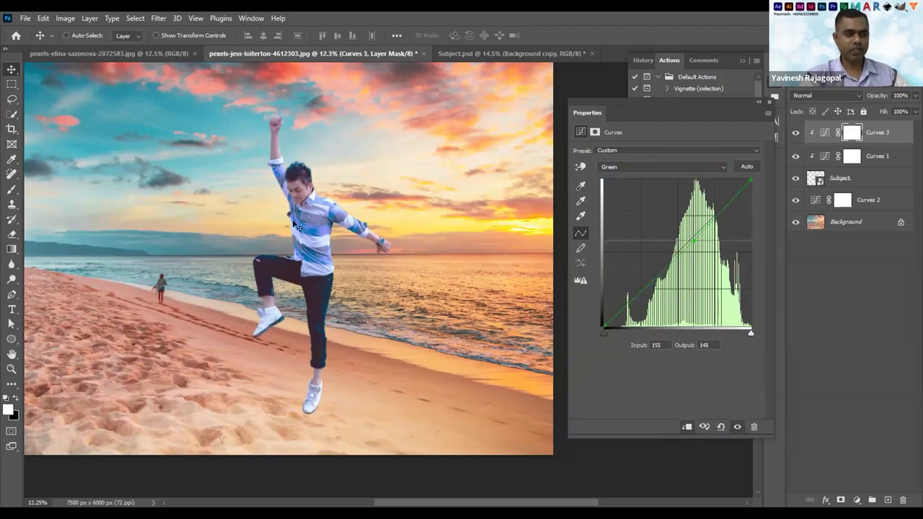
key("ctrl+plus")
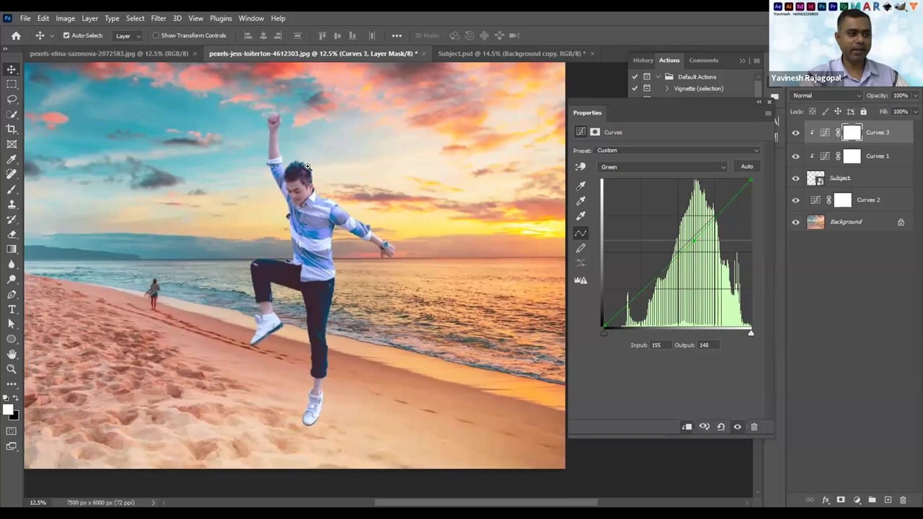
scroll(308, 168, "up", 3)
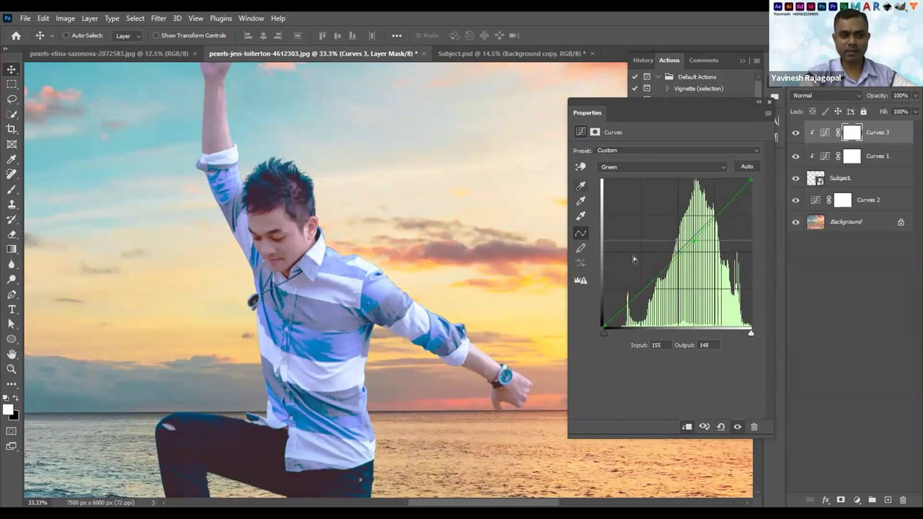
left_click_drag(690, 239, 729, 210)
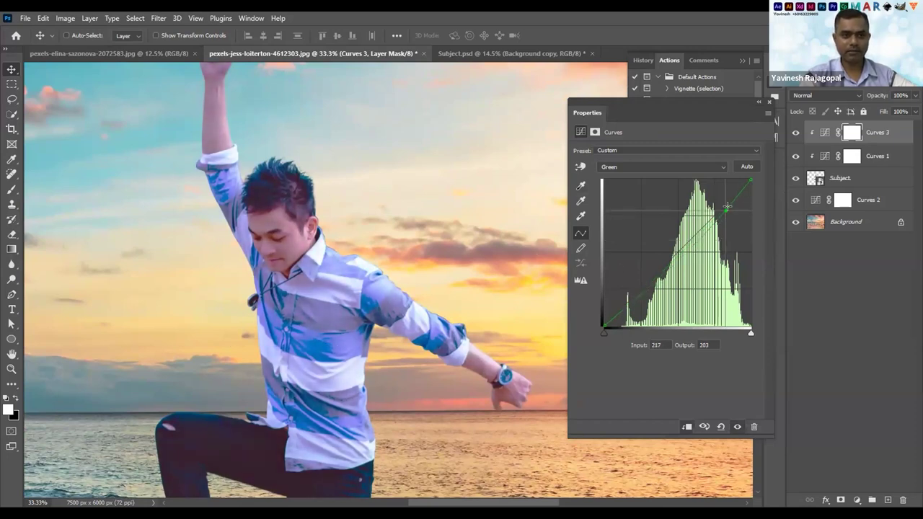
left_click(643, 290)
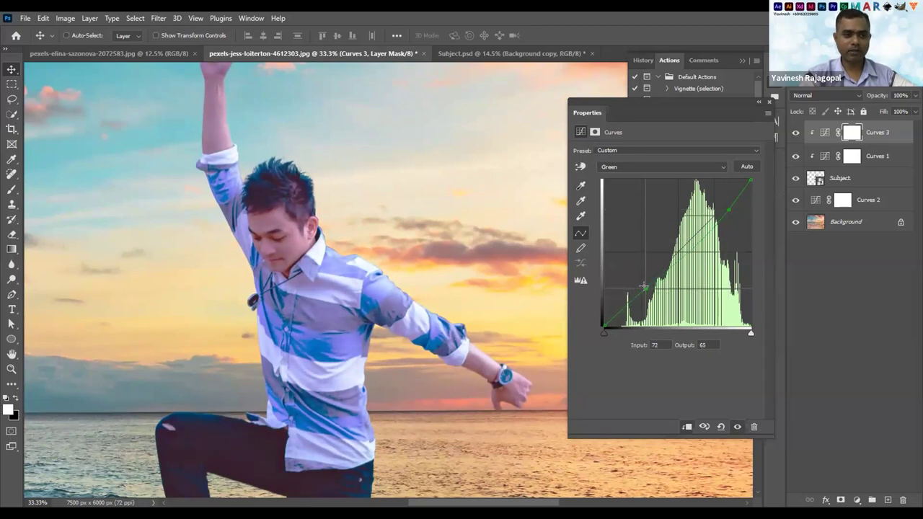
left_click(678, 254)
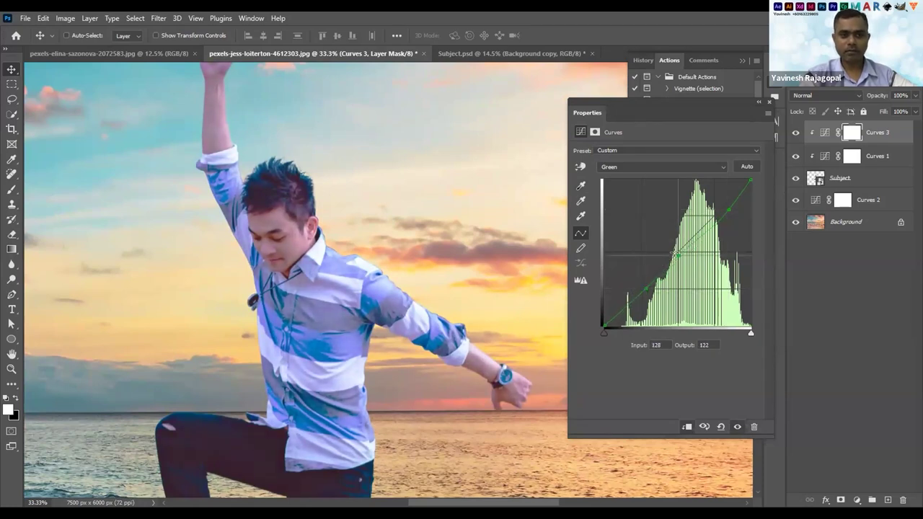
left_click_drag(678, 254, 682, 254)
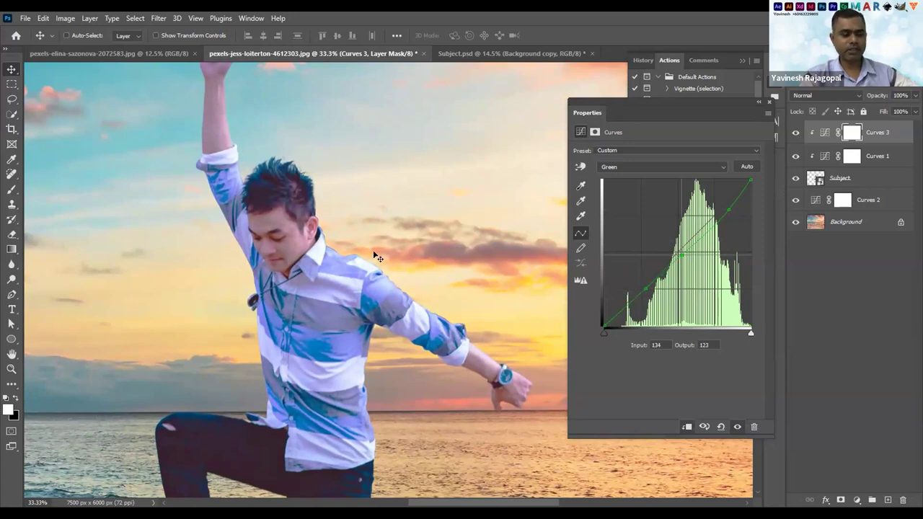
key("ctrl+minus")
key("ctrl+minus")
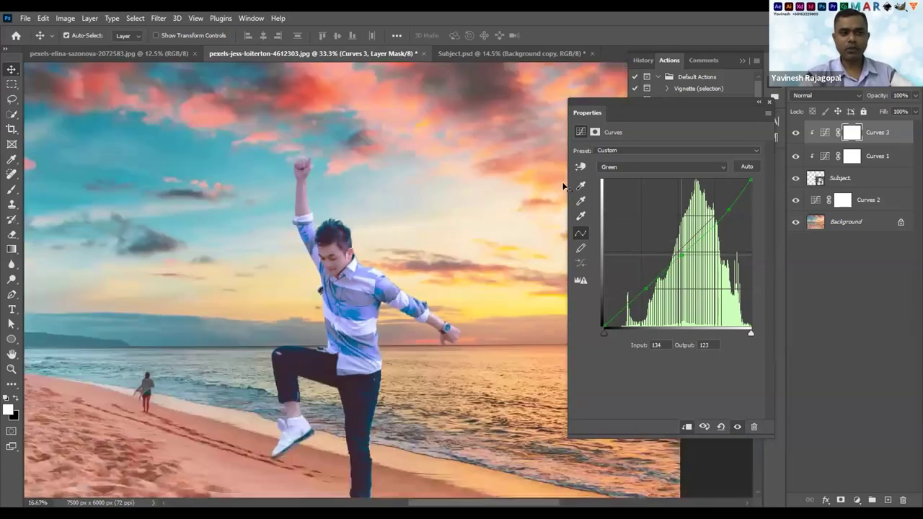
key("ctrl+minus")
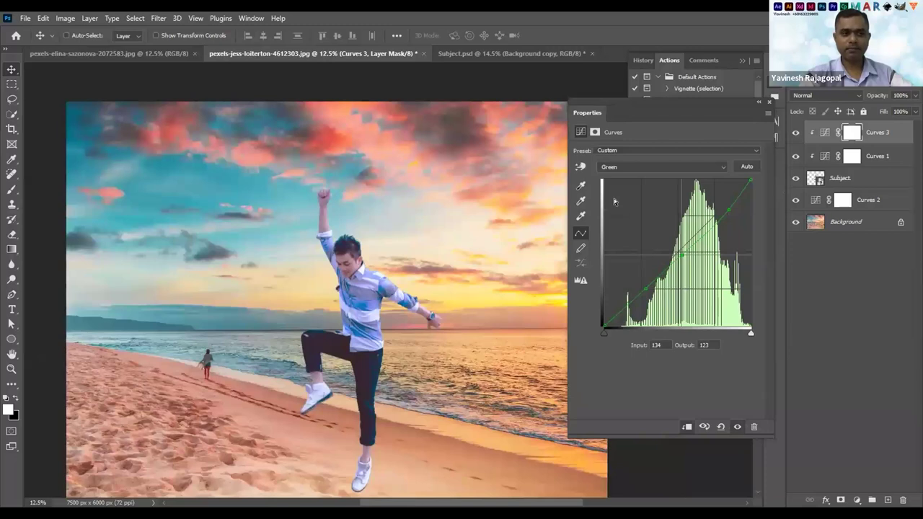
key("alt+5")
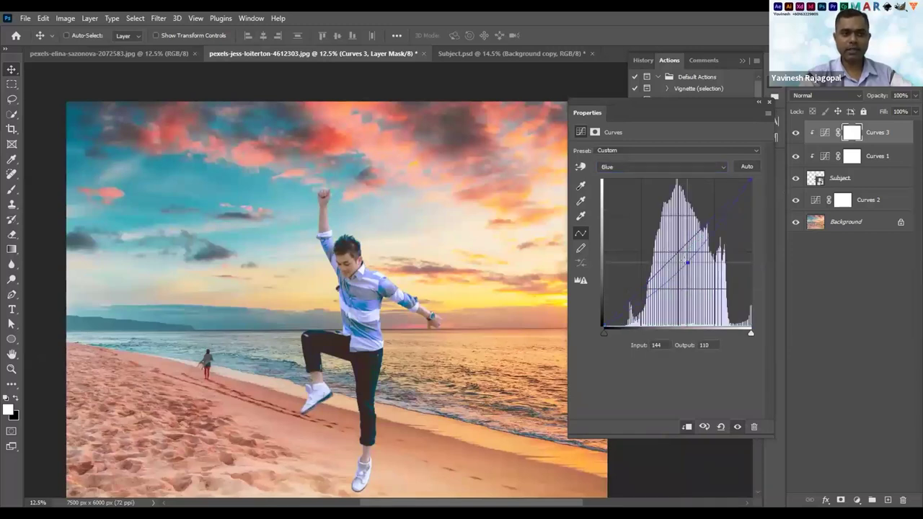
Pull the Blue curve's midpoint down to input 148, output 106
left_click(659, 235)
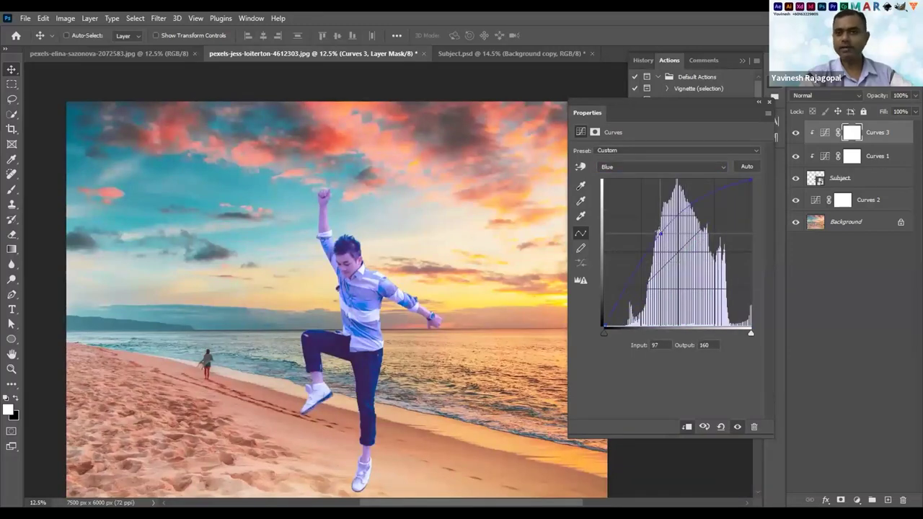
left_click_drag(659, 235, 680, 259)
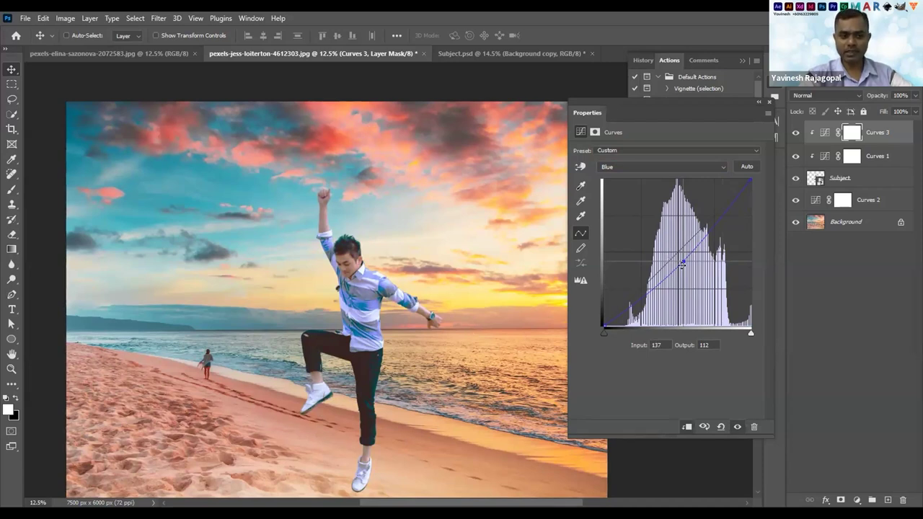
mouse_move(689, 266)
left_mouse_down()
mouse_move(686, 257)
mouse_move(689, 265)
left_mouse_up()
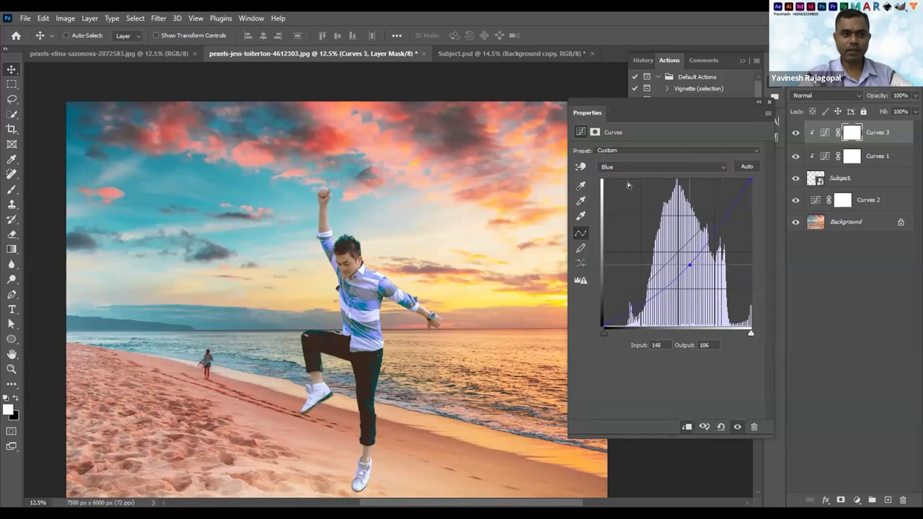
Rework the Green curve, undoing the exaggerated lift and removing the extra point so it dips slightly
key("alt+4")
mouse_move(679, 257)
left_mouse_down()
mouse_move(681, 249)
mouse_move(681, 257)
left_mouse_up()
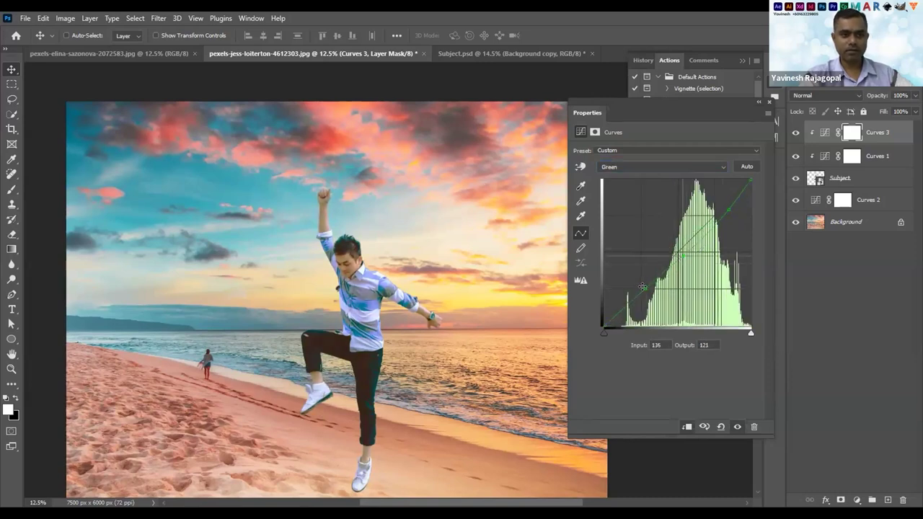
left_click_drag(657, 275, 652, 249)
left_click_drag(697, 230, 694, 213)
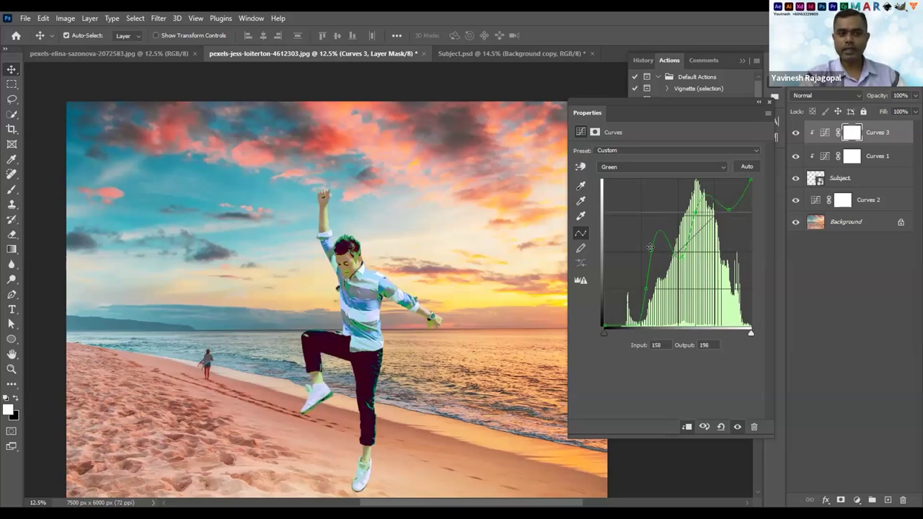
key("ctrl+z")
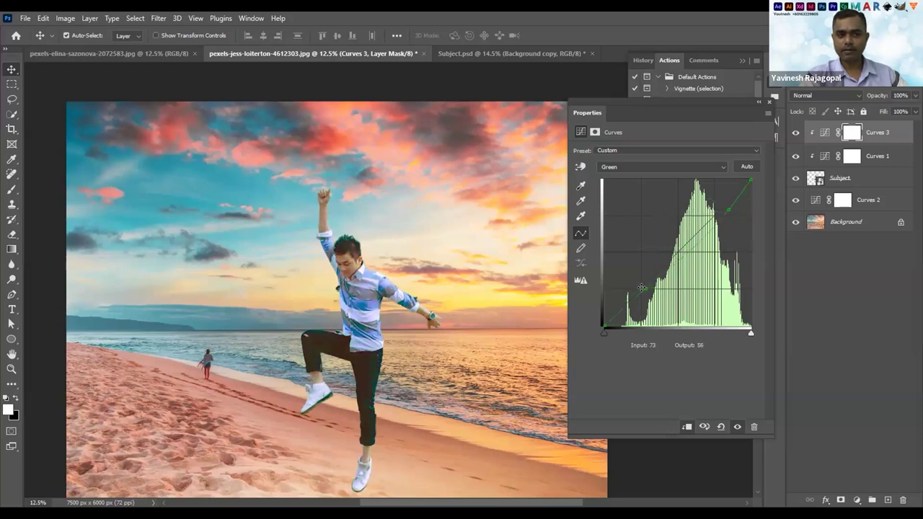
left_click(728, 210, "ctrl")
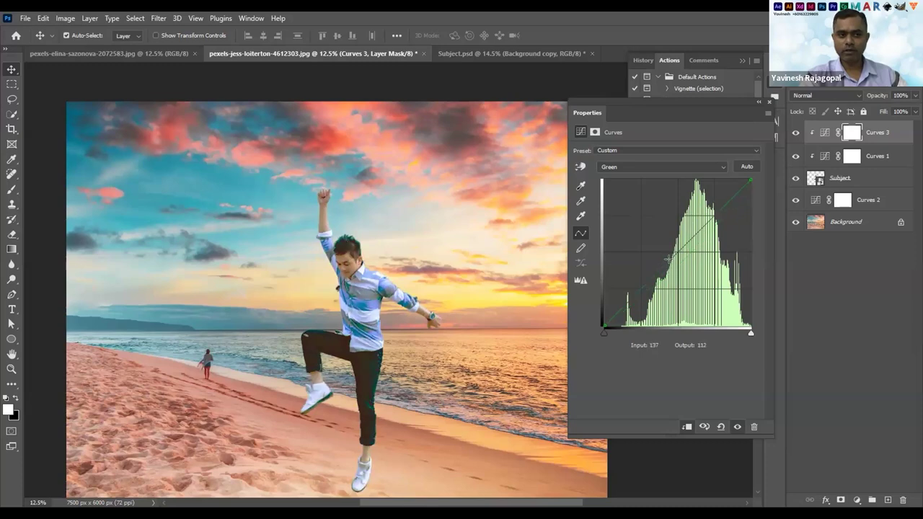
left_click_drag(674, 256, 690, 261)
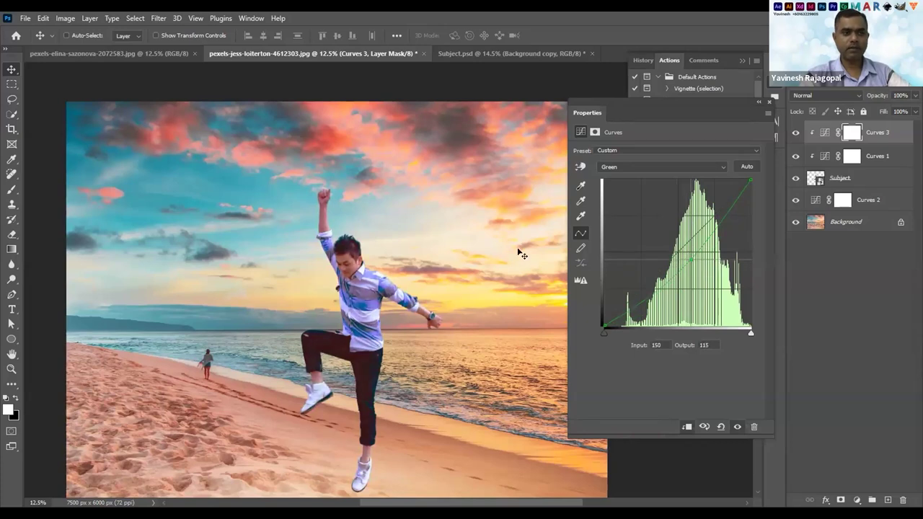
Reshape the Red curve's shadow, midtone and highlight points, midtone at input 152, output 160
left_click(612, 169)
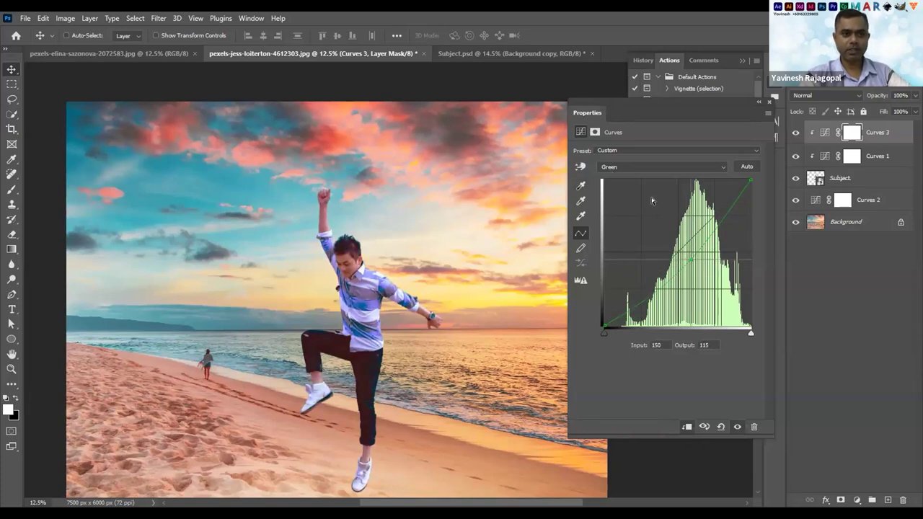
left_click(652, 197)
left_click_drag(625, 287, 624, 285)
mouse_move(684, 238)
left_mouse_down()
mouse_move(682, 217)
mouse_move(685, 233)
left_mouse_up()
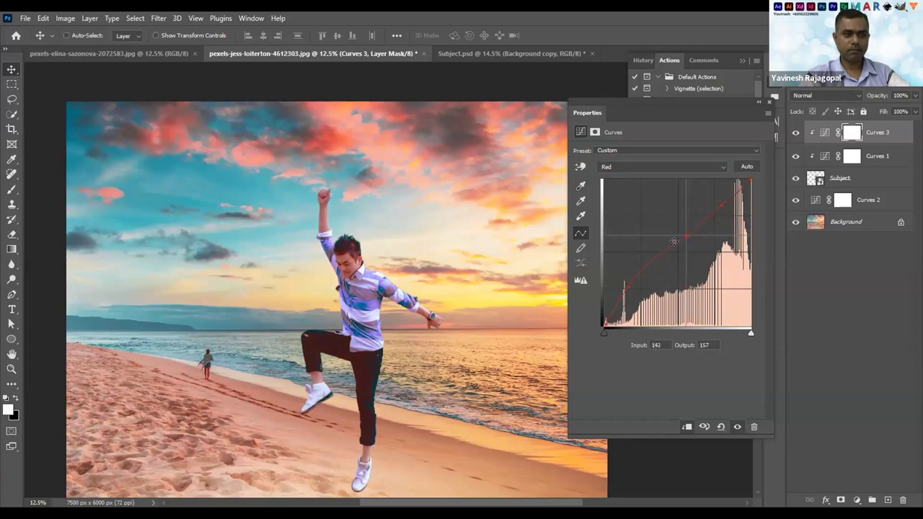
left_click_drag(625, 284, 627, 291)
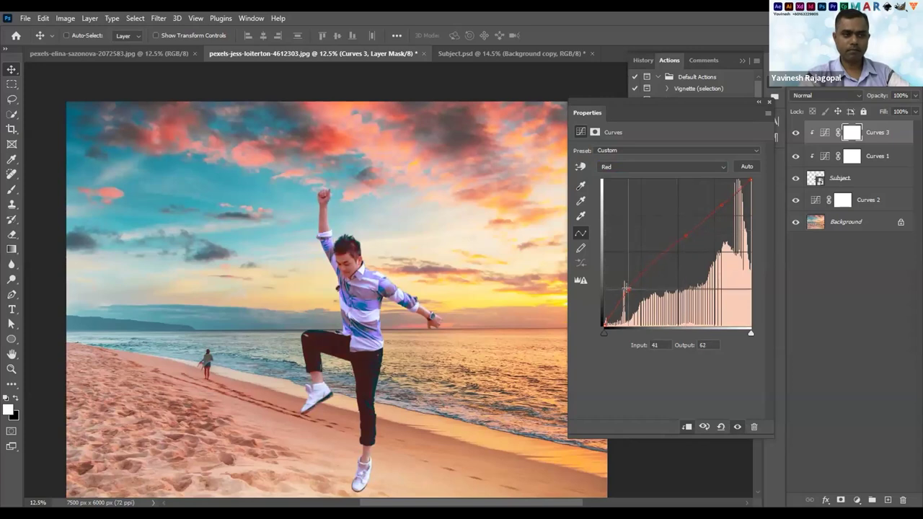
mouse_move(722, 205)
left_mouse_down()
mouse_move(718, 183)
mouse_move(723, 199)
left_mouse_up()
mouse_move(679, 233)
left_mouse_down()
mouse_move(674, 216)
mouse_move(687, 232)
left_mouse_up()
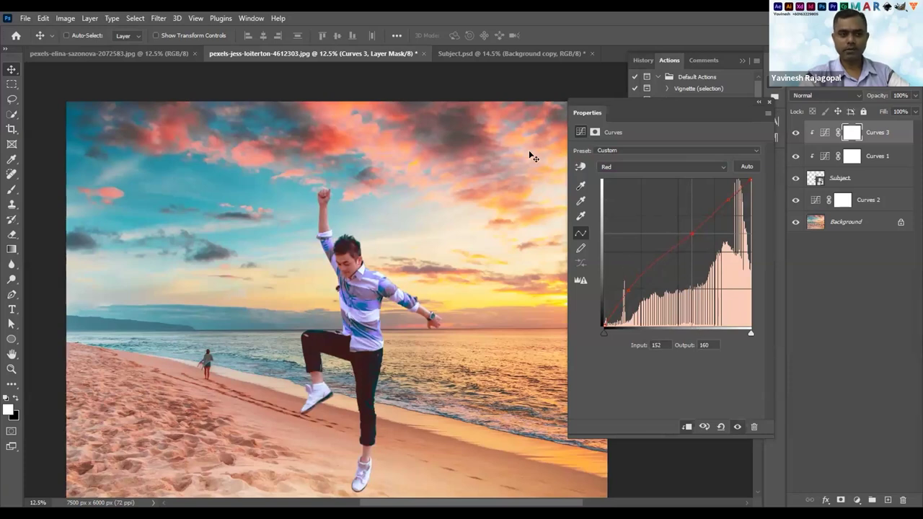
Darken Curves 1's RGB shadows to a point at input 54, output 64, nudging the highlight point
left_click(825, 158)
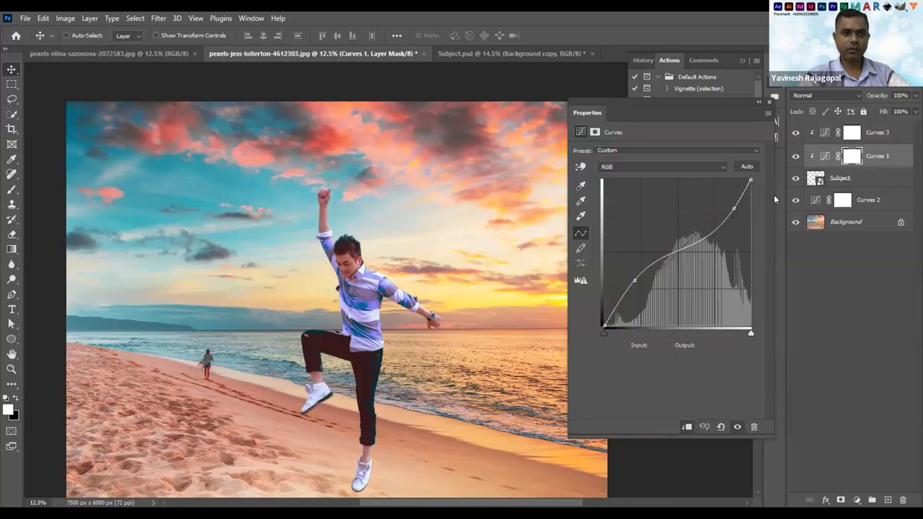
left_click_drag(733, 208, 734, 203)
left_click(633, 280)
left_click_drag(633, 279, 634, 283)
Toggle Curves 1 and Curves 3 visibility to compare the man, leaving both visible
left_click(796, 156)
left_click(795, 133)
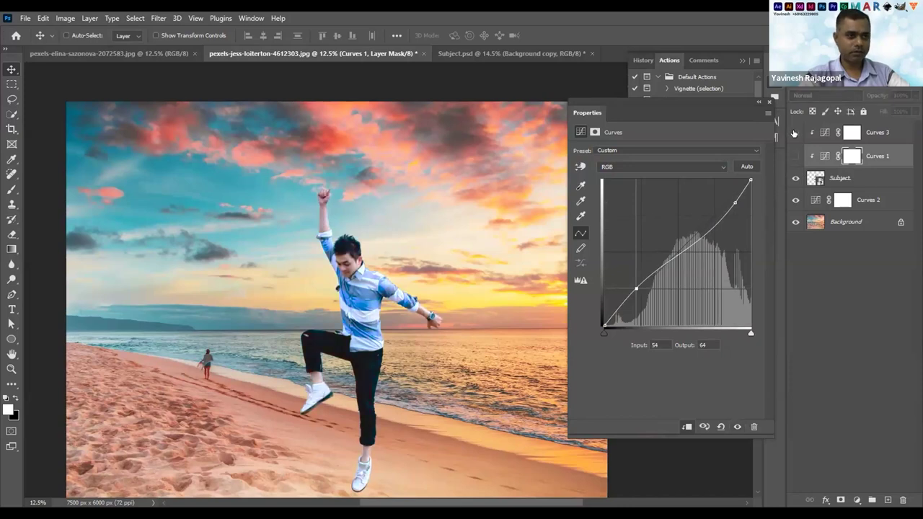
scroll(359, 304, "up", 3)
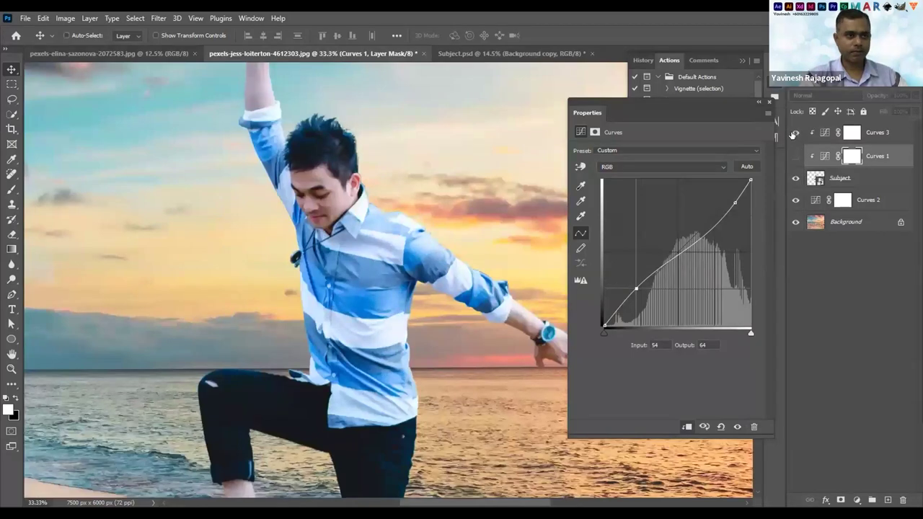
left_click(796, 132)
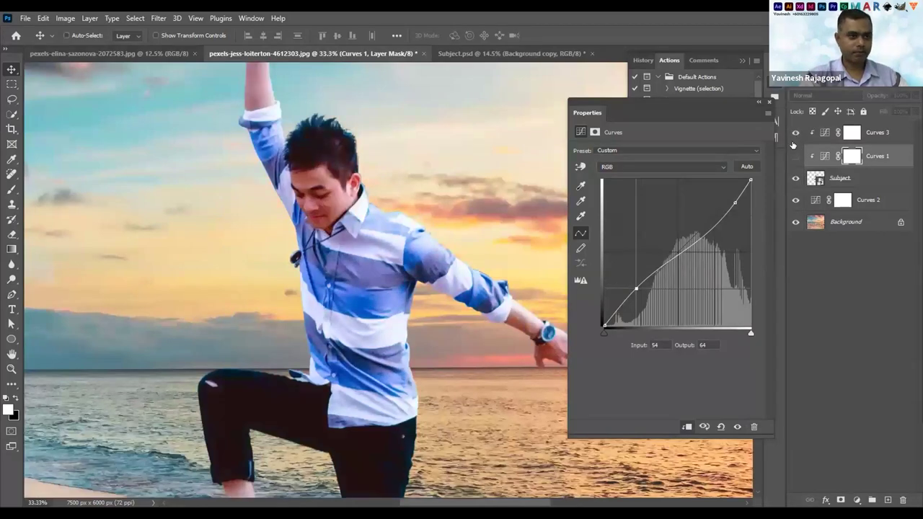
left_click(796, 156)
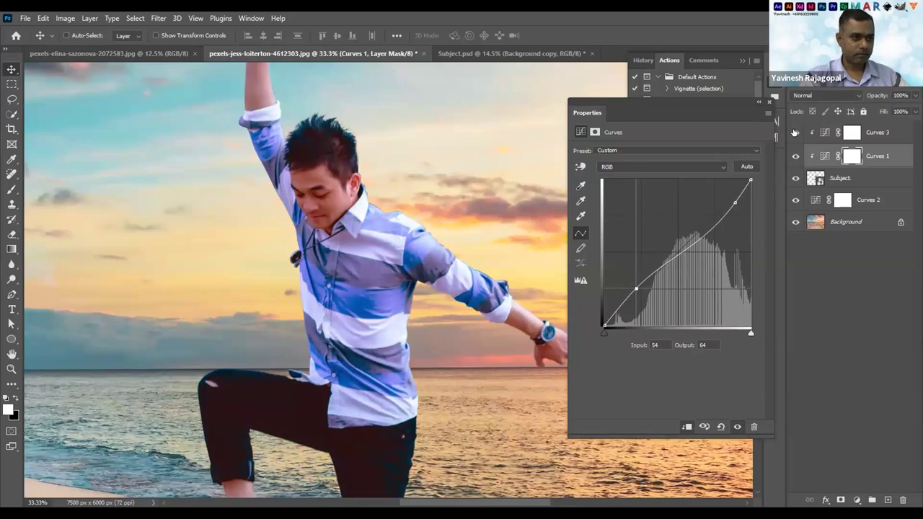
left_click(794, 133)
left_click(794, 133)
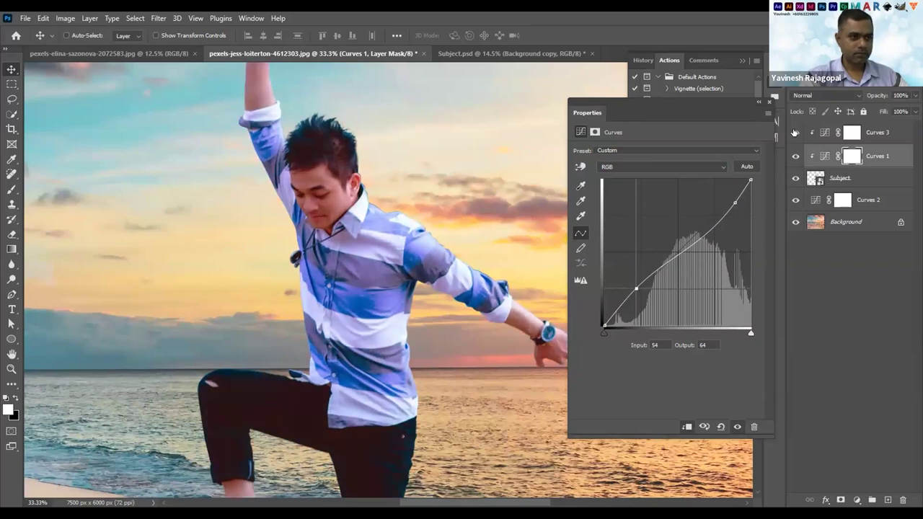
left_click(794, 132)
left_click(794, 133)
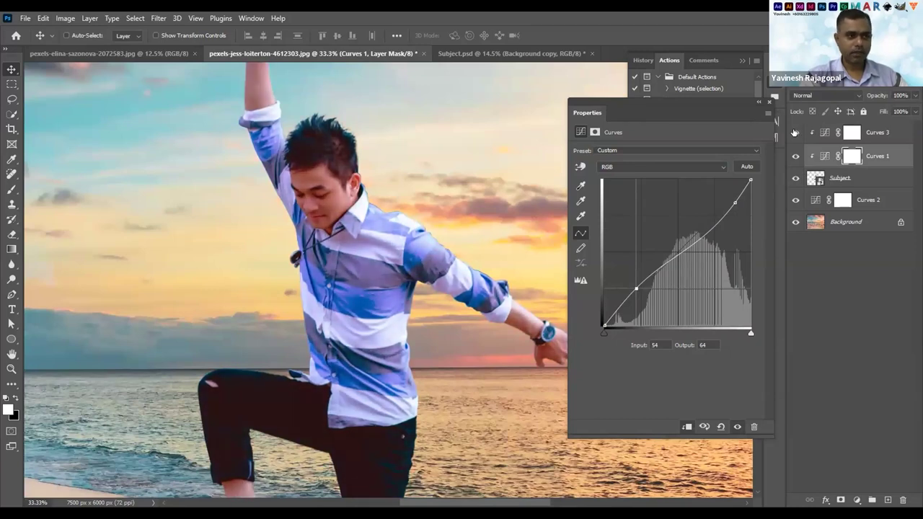
In Curves 3, raise the red midtones and pull the blue curve down to warm the man
left_click(794, 133)
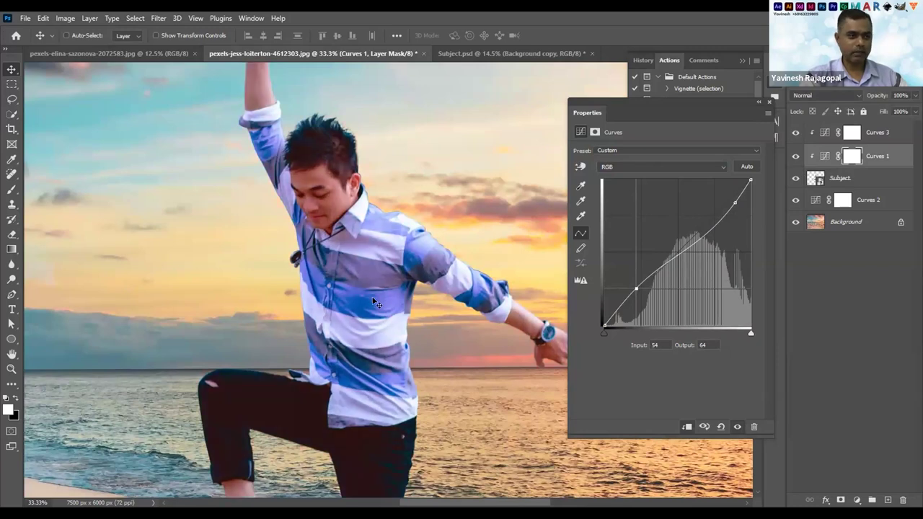
left_click(816, 137)
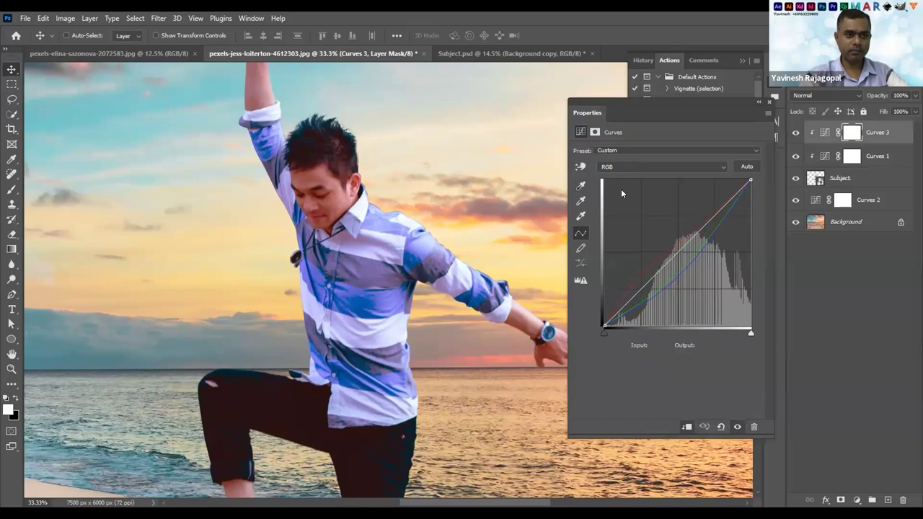
key("alt+3")
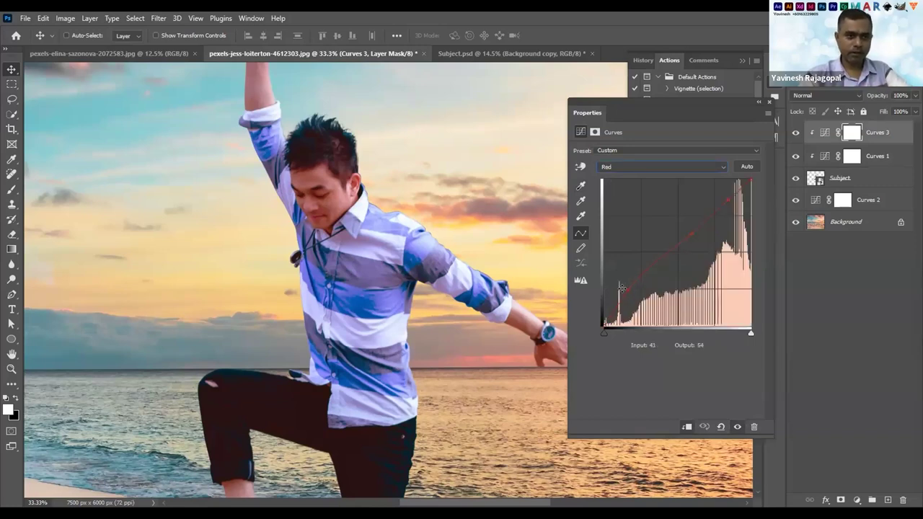
left_click_drag(631, 297, 633, 295)
left_click_drag(686, 232, 681, 232)
left_click_drag(629, 292, 627, 292)
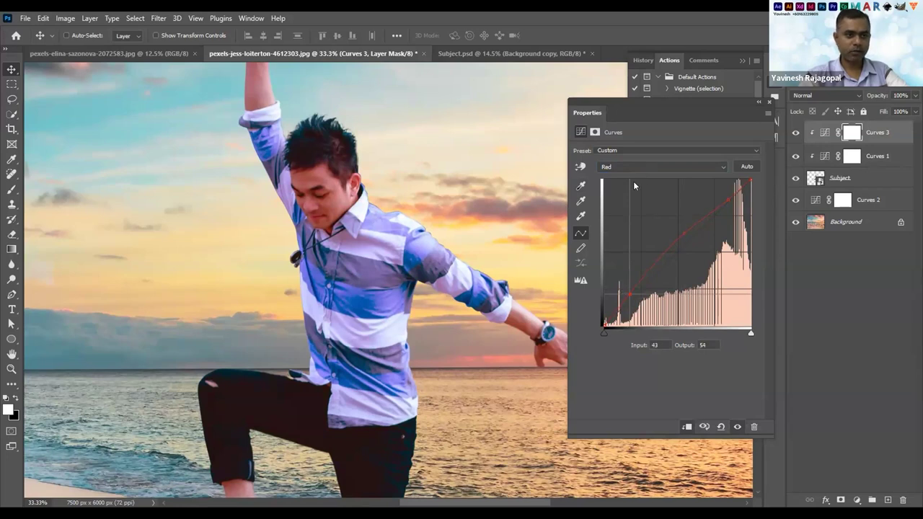
key("alt+5")
mouse_move(687, 263)
left_mouse_down()
mouse_move(704, 284)
mouse_move(683, 257)
left_mouse_up()
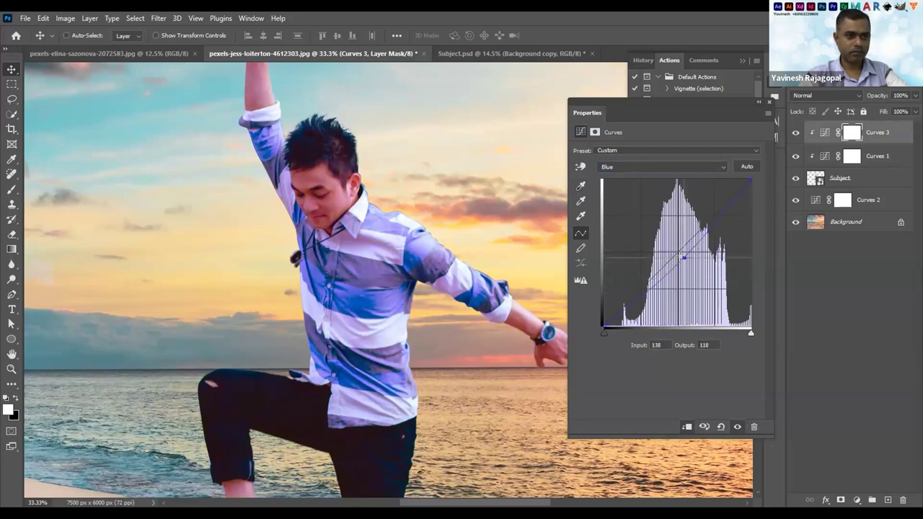
Rebalance Curves 1's RGB curve highlights and set its shadow point at input 47, output 60
left_click(823, 156)
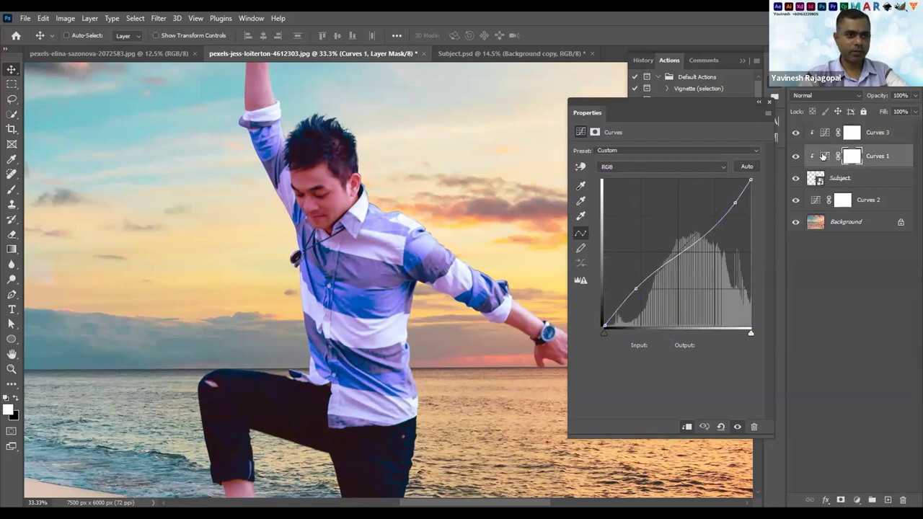
left_click(733, 199)
left_click_drag(733, 197, 714, 219)
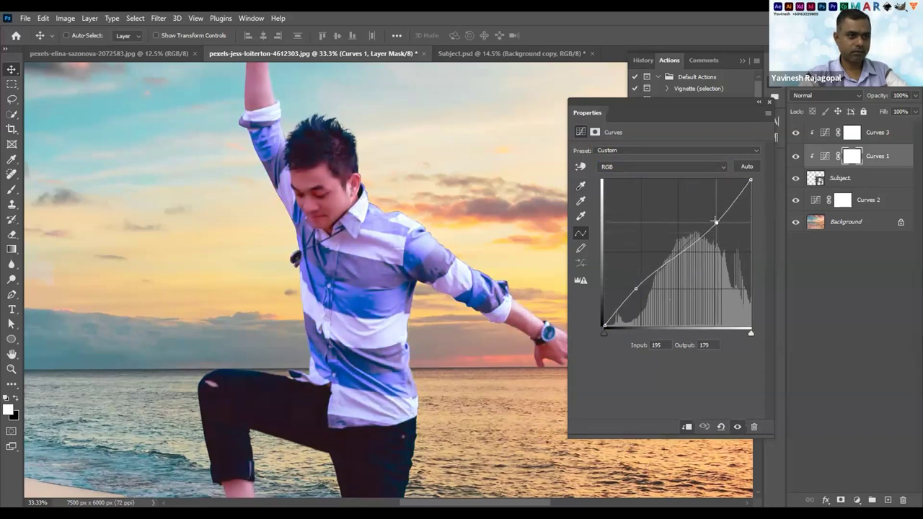
mouse_move(632, 287)
left_mouse_down()
mouse_move(621, 268)
mouse_move(627, 296)
mouse_move(624, 281)
mouse_move(628, 288)
left_mouse_up()
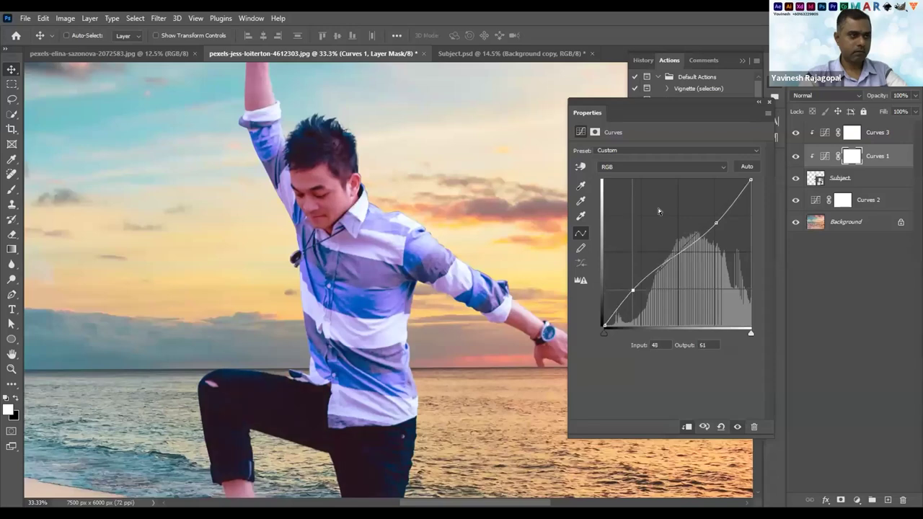
mouse_move(716, 223)
left_mouse_down()
mouse_move(710, 205)
mouse_move(719, 215)
left_mouse_up()
mouse_move(623, 288)
left_mouse_down()
mouse_move(624, 279)
mouse_move(632, 297)
mouse_move(623, 281)
mouse_move(630, 289)
left_mouse_up()
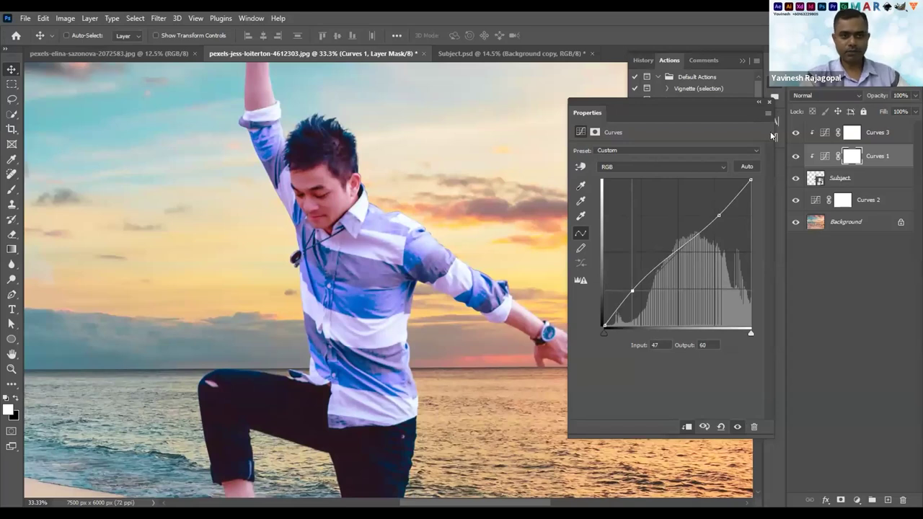
left_click(819, 134)
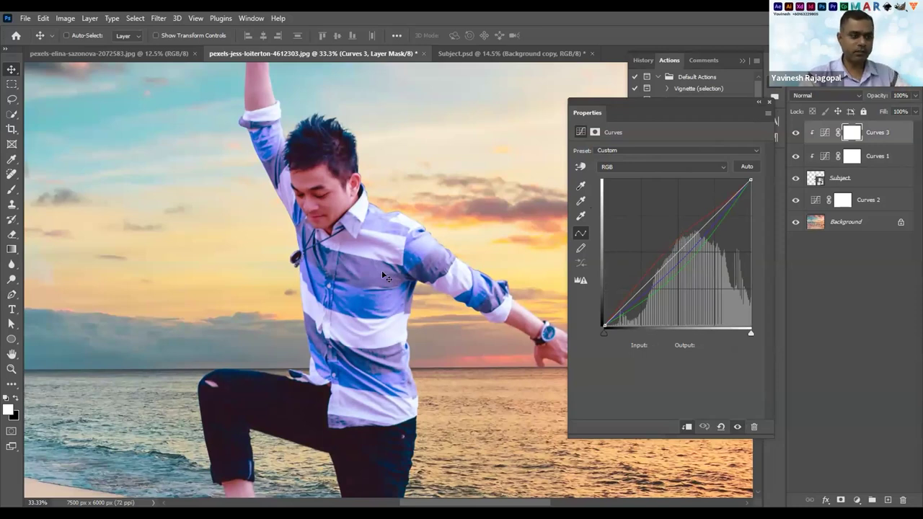
scroll(425, 274, "down", 2)
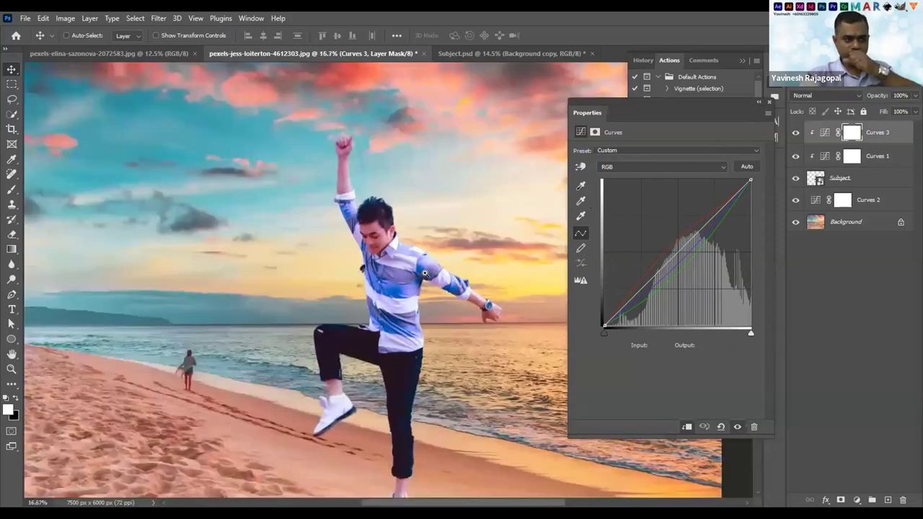
scroll(396, 286, "up", 5)
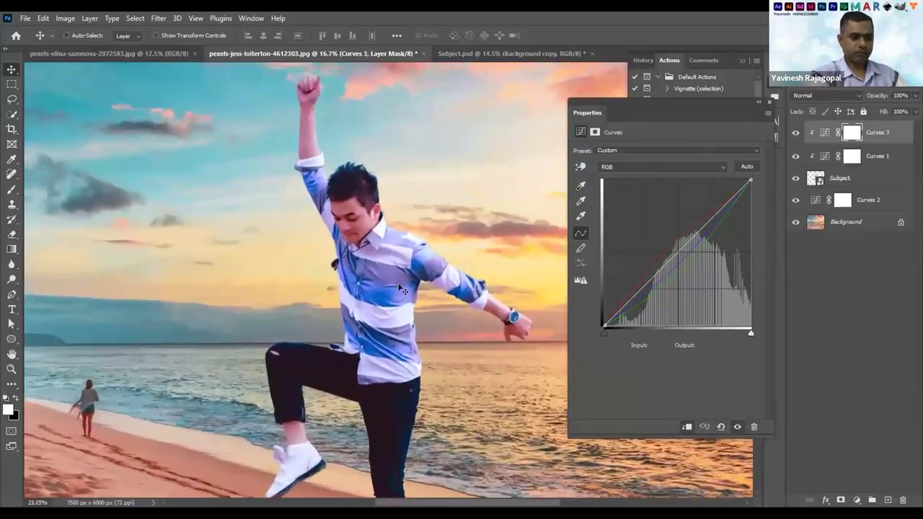
key("ctrl+0")
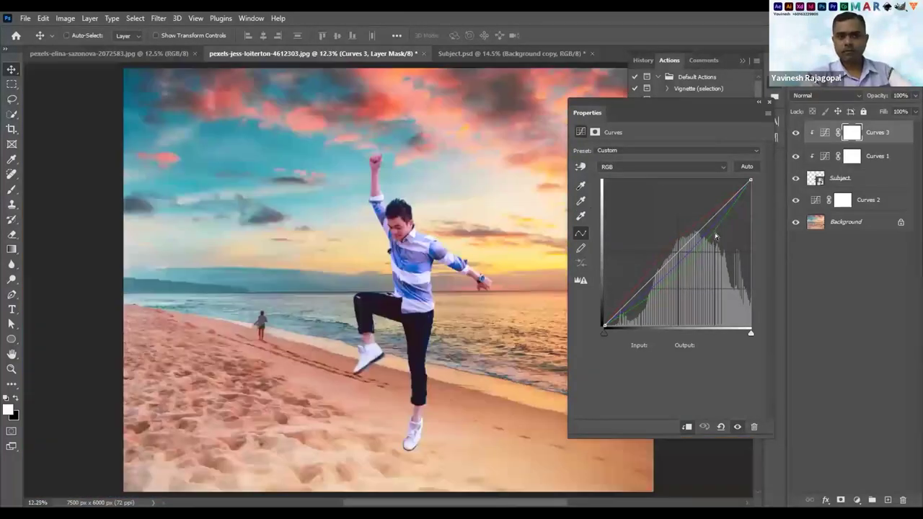
left_click_drag(680, 230, 680, 256)
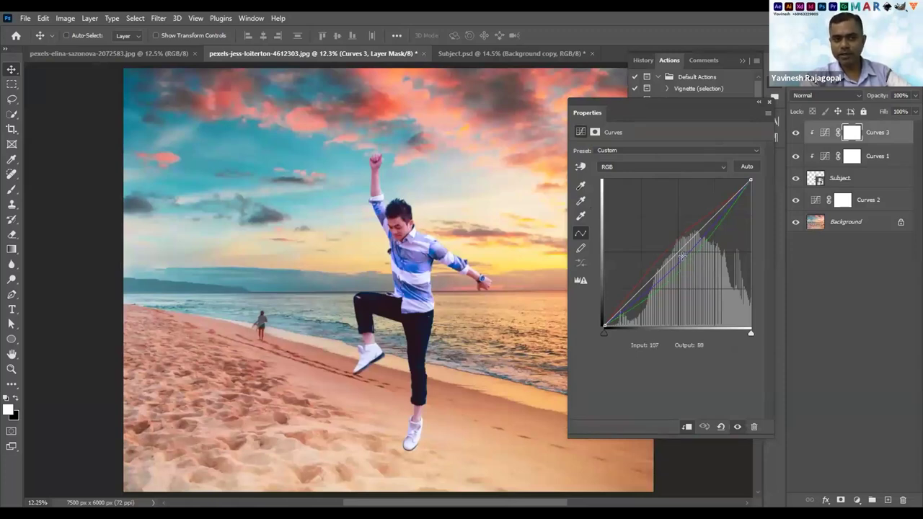
left_click(794, 133)
left_click(795, 133)
left_click(794, 133)
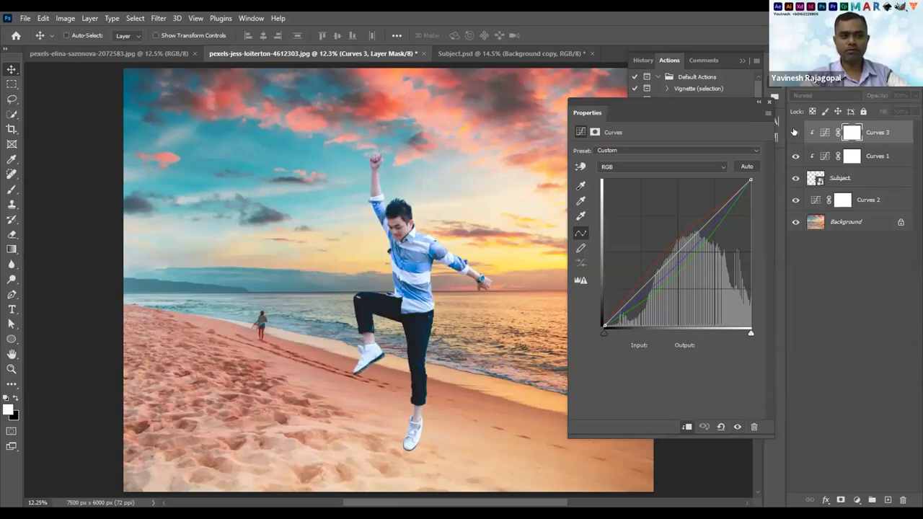
left_click(794, 132)
left_click(794, 133)
left_click(795, 133)
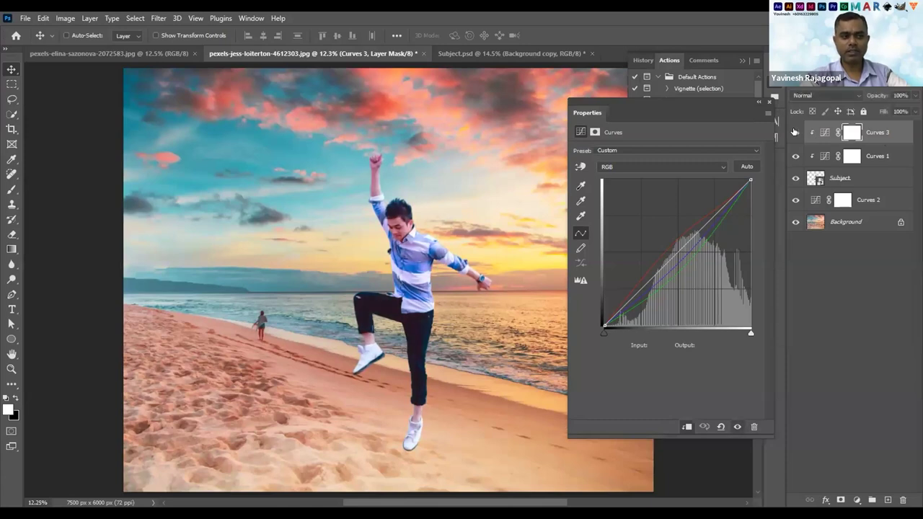
left_click(795, 132)
left_click(795, 133)
left_click(795, 132)
left_click(795, 132)
left_click(794, 133)
left_click(795, 133)
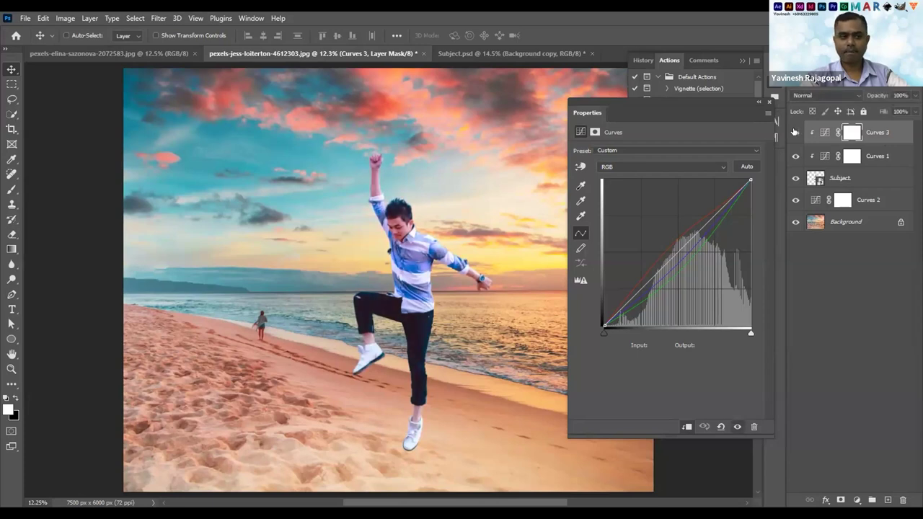
left_click(795, 133)
left_click(795, 133)
left_click(795, 132)
left_click(795, 133)
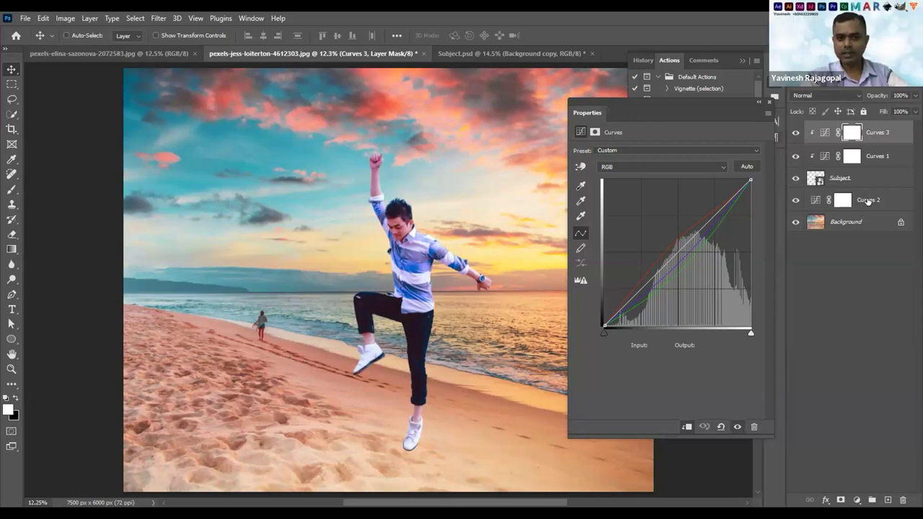
Add Curves 4 above Curves 2 and lift its Blue channel to input 97, output 142
left_click(892, 200)
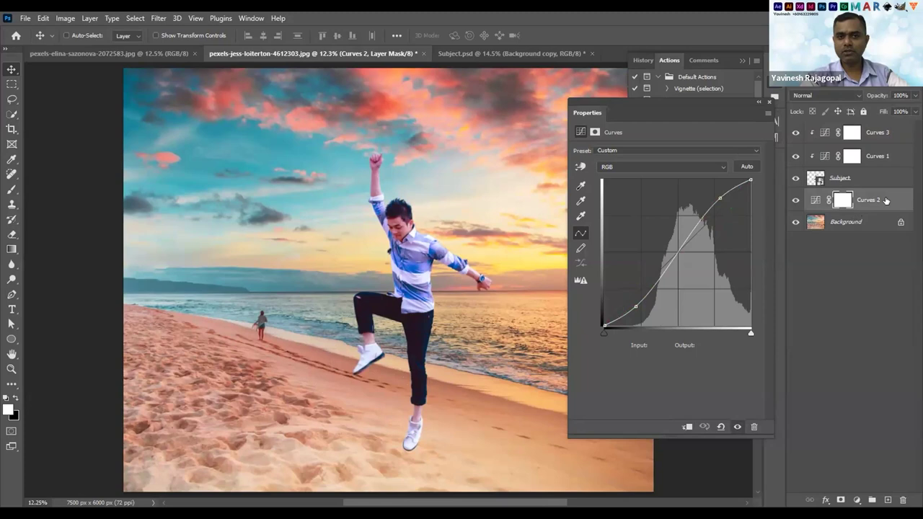
left_click(857, 500)
left_click(851, 353)
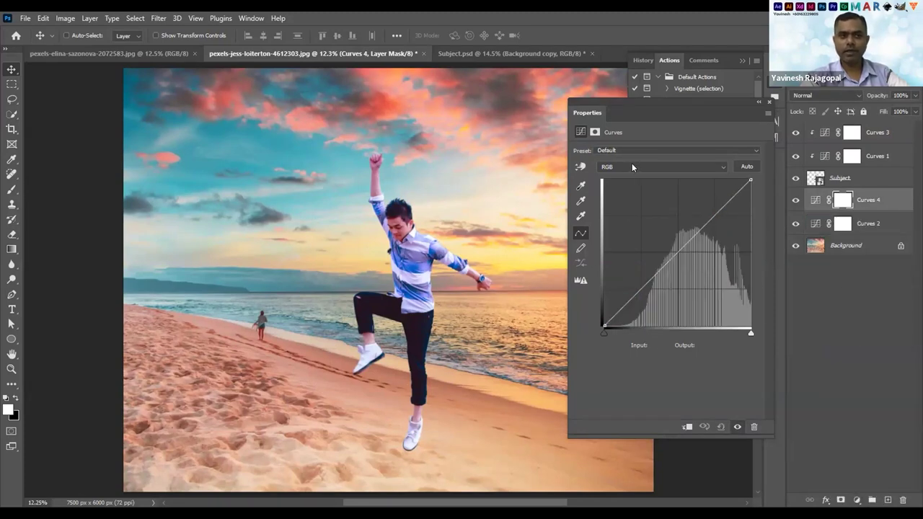
key("alt+5")
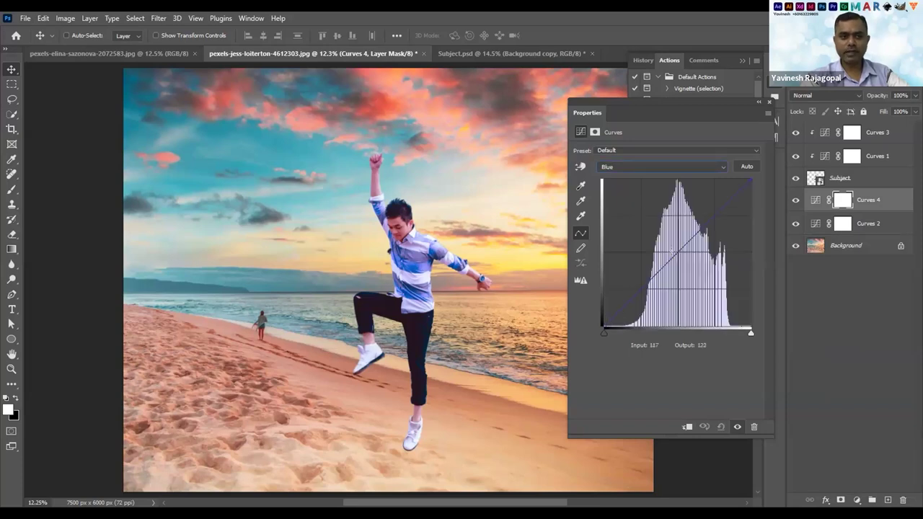
mouse_move(666, 248)
left_mouse_down()
mouse_move(653, 214)
mouse_move(659, 245)
left_mouse_up()
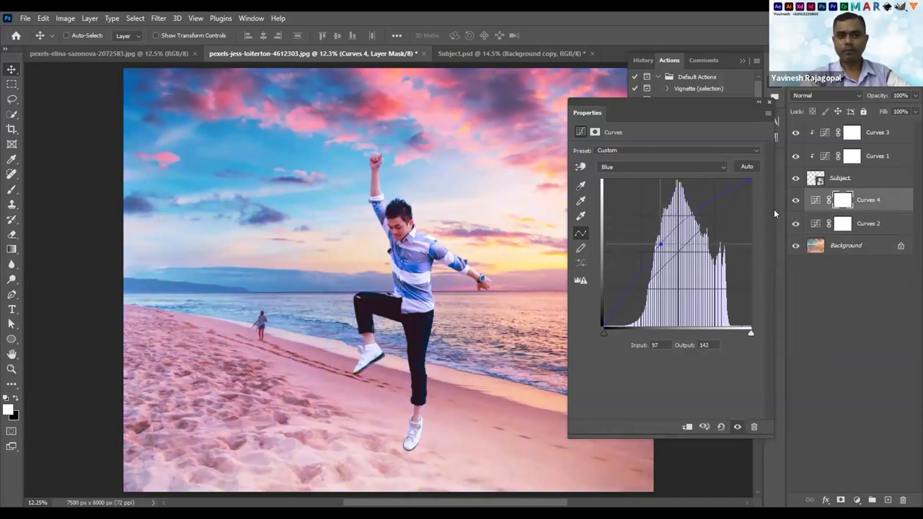
Toggle Curves 4 repeatedly to compare the beach with and without the blue lift
left_click(795, 201)
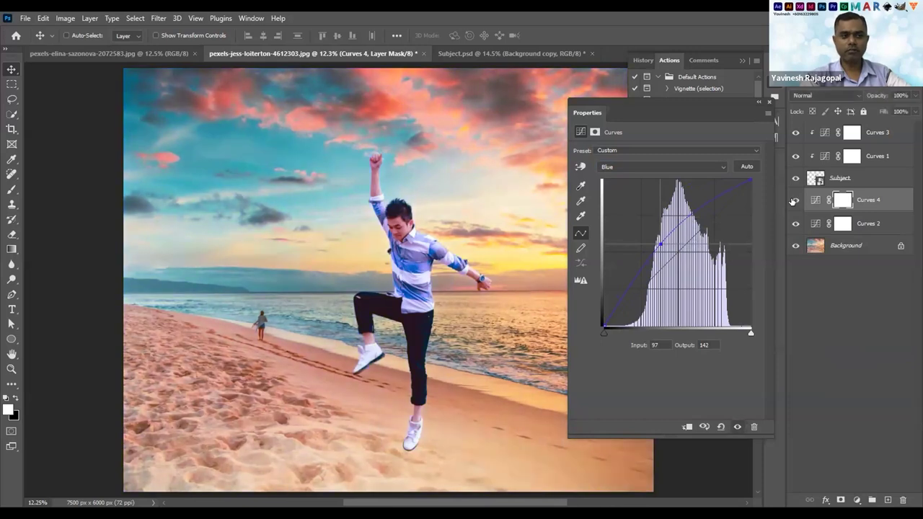
left_click(794, 201)
left_click(794, 201)
left_click(794, 201)
left_click(794, 201)
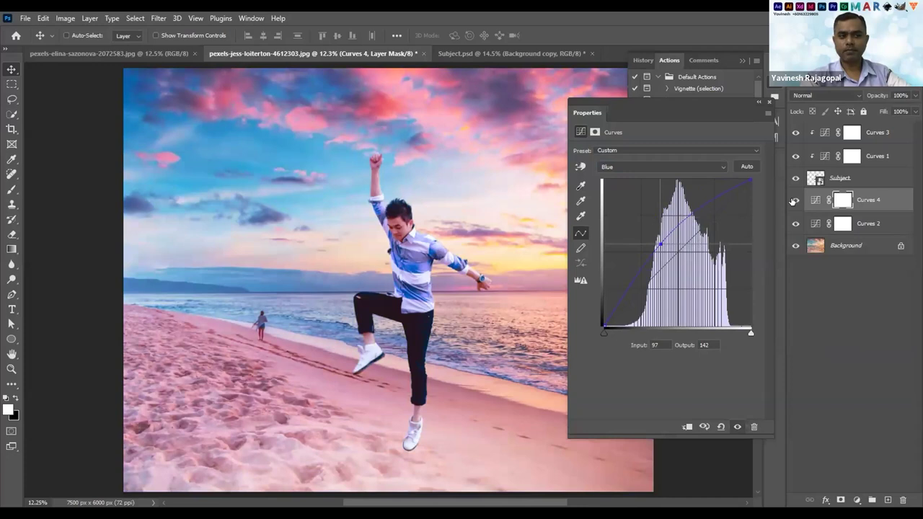
left_click(794, 202)
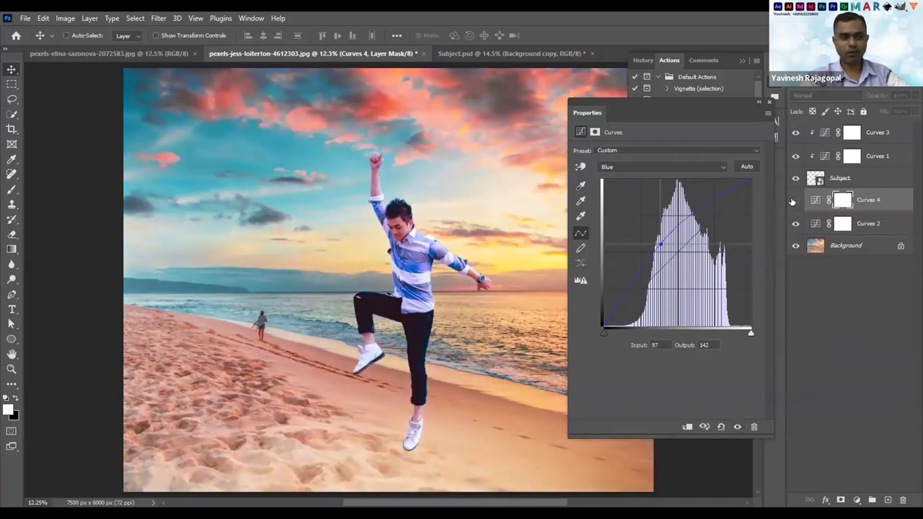
left_click(794, 201)
left_click(794, 201)
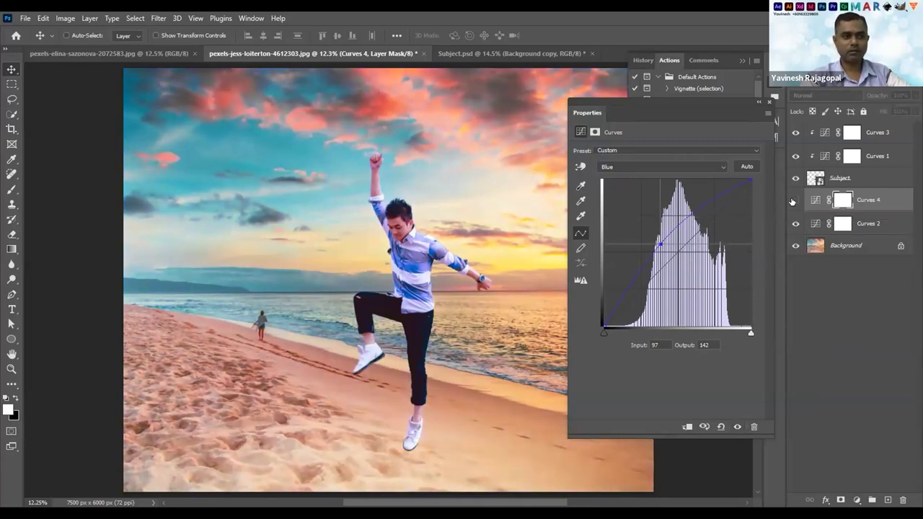
left_click(794, 201)
left_click(794, 202)
left_click(795, 202)
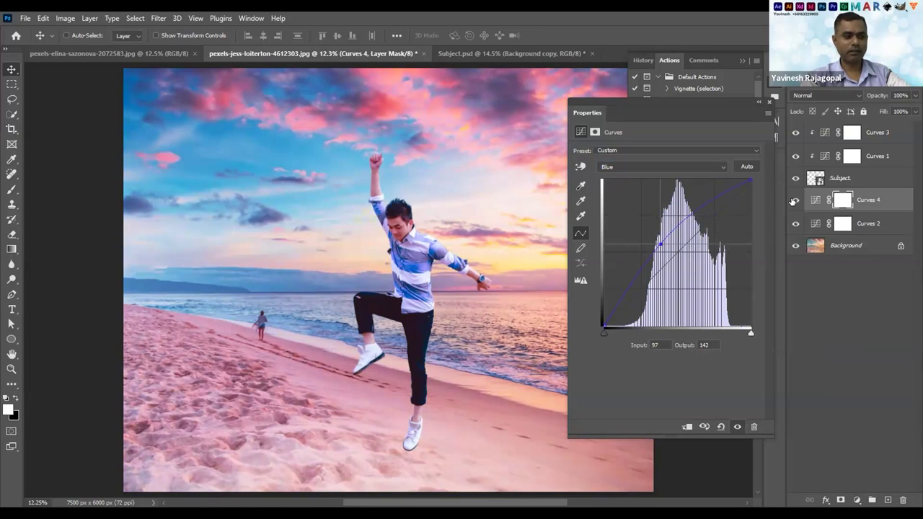
left_click(794, 202)
left_click(794, 201)
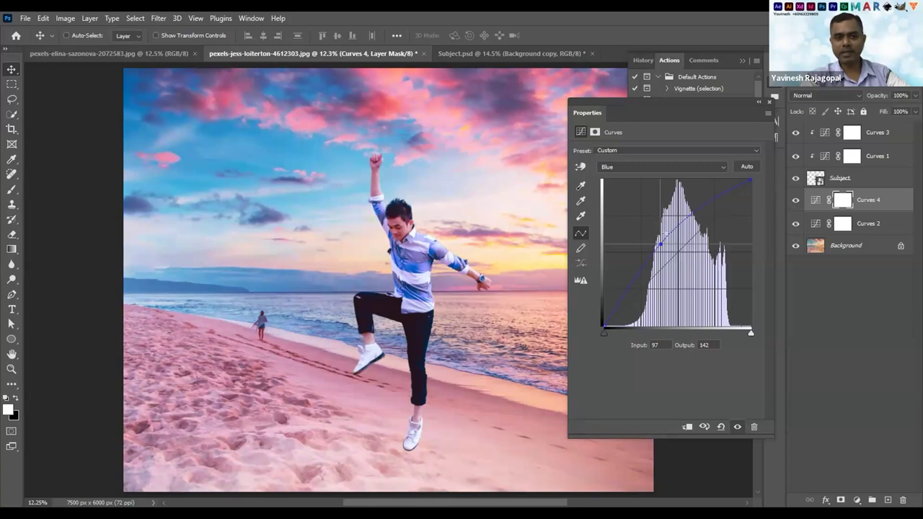
Move the Curves 4 Blue point to input 122, output 158 for a softer pink tint
left_click_drag(658, 245, 690, 264)
mouse_move(666, 222)
left_mouse_down()
mouse_move(674, 267)
mouse_move(669, 232)
left_mouse_up()
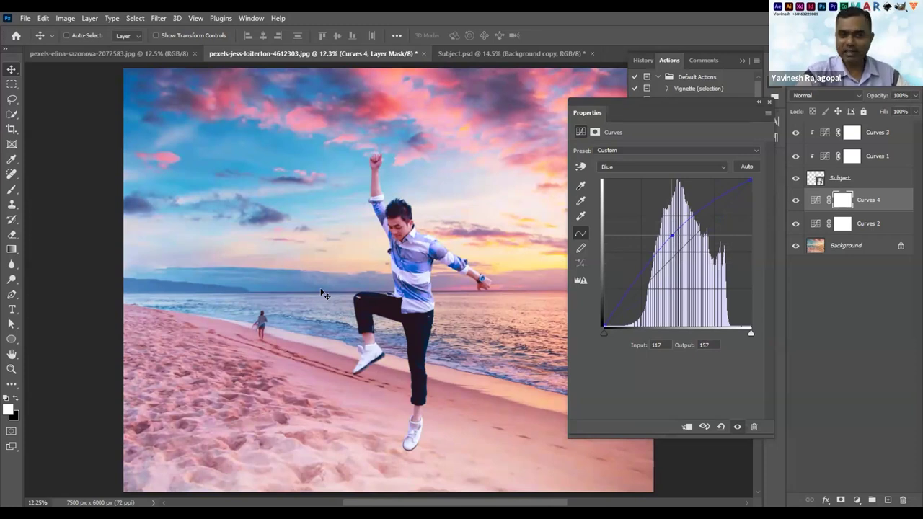
mouse_move(672, 235)
left_mouse_down()
mouse_move(679, 246)
mouse_move(674, 233)
left_mouse_up()
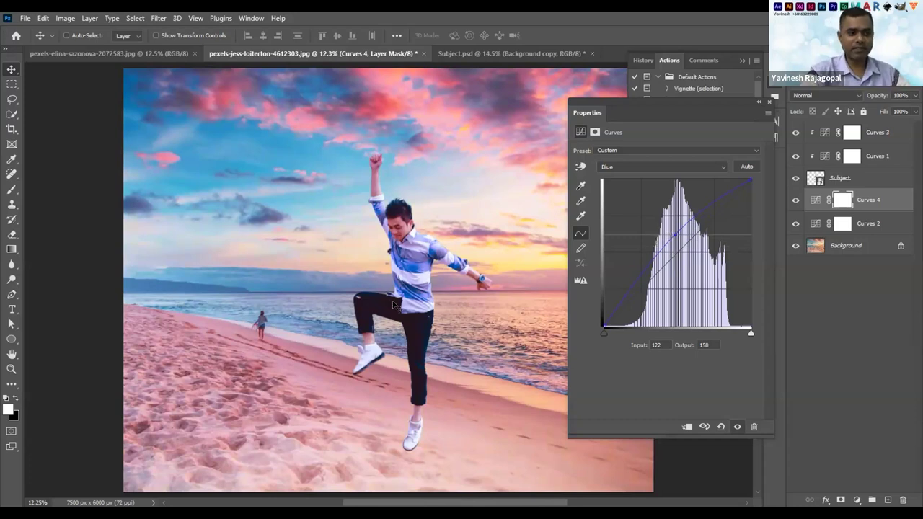
key("ctrl+minus")
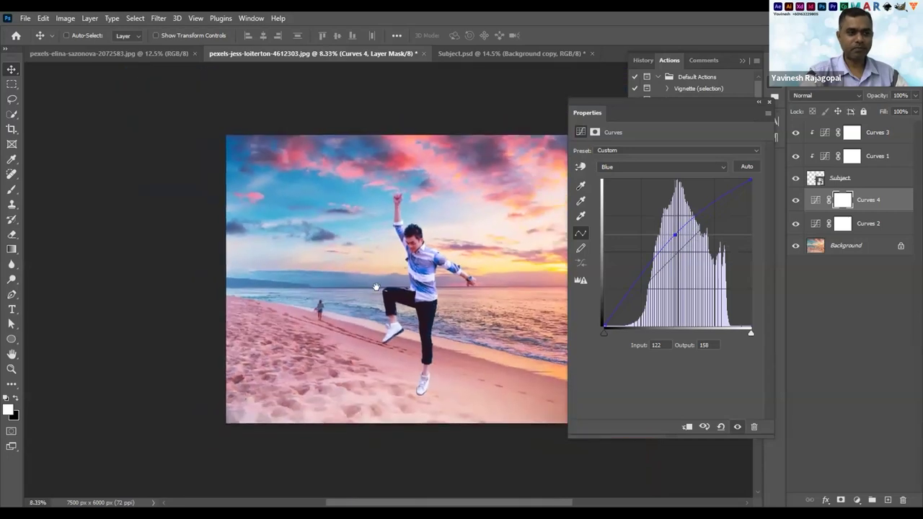
left_click_drag(376, 287, 368, 287)
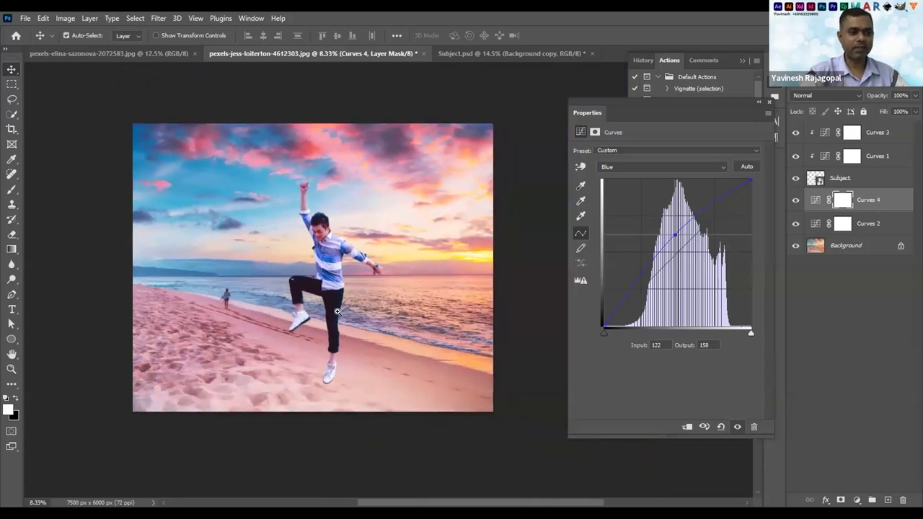
left_click(336, 311, "ctrl")
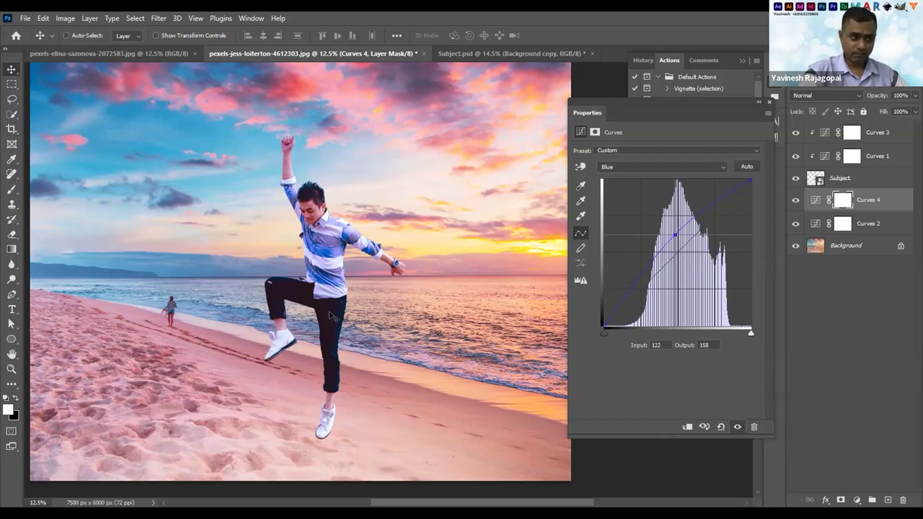
Zoom to 100% and inspect the cut-out edges around the man's face
key("ctrl")
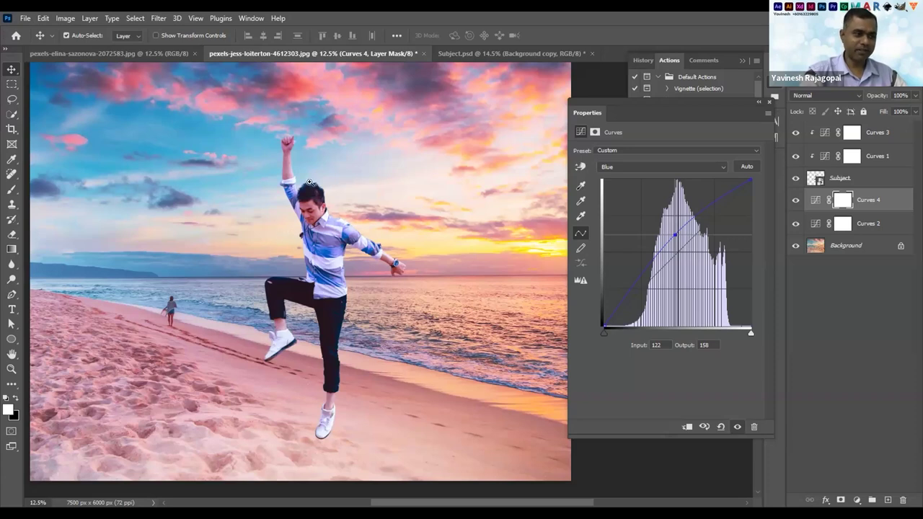
scroll(310, 183, "up", 3)
scroll(299, 277, "up", 4)
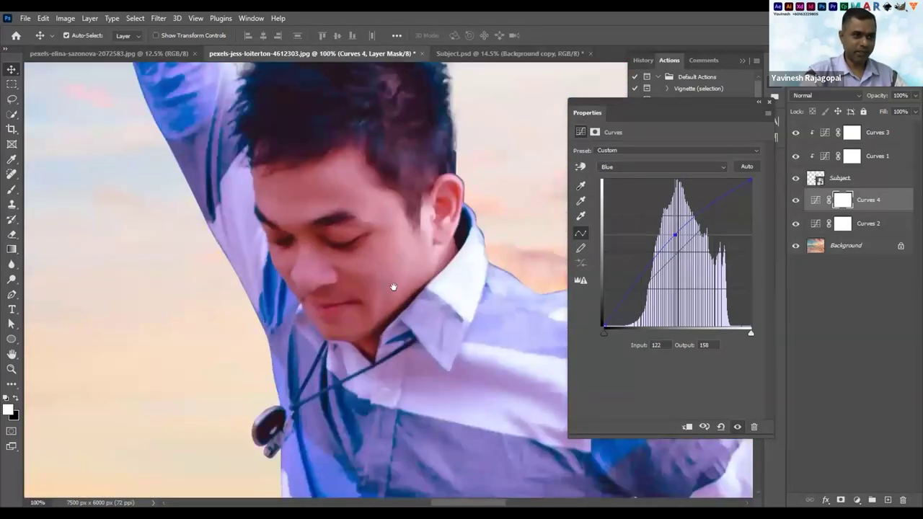
left_click_drag(393, 287, 432, 248)
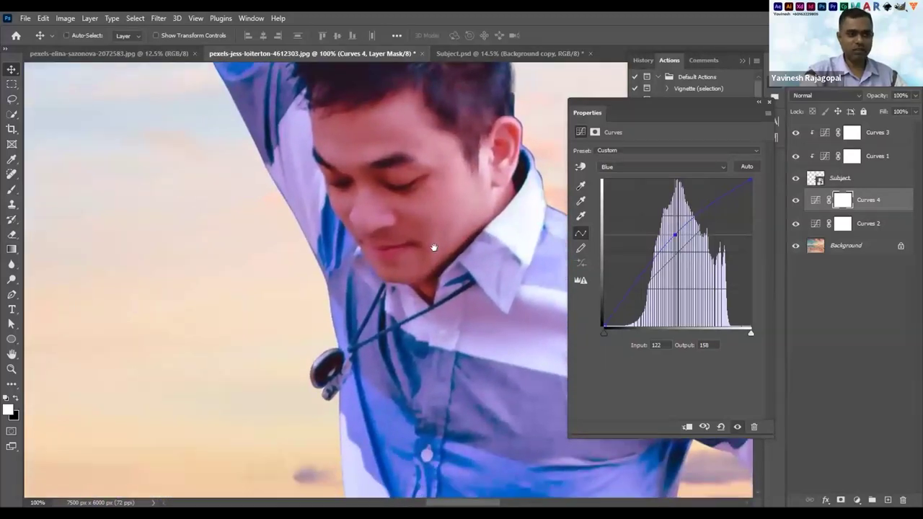
left_click_drag(339, 241, 426, 224)
scroll(346, 191, "down", 10)
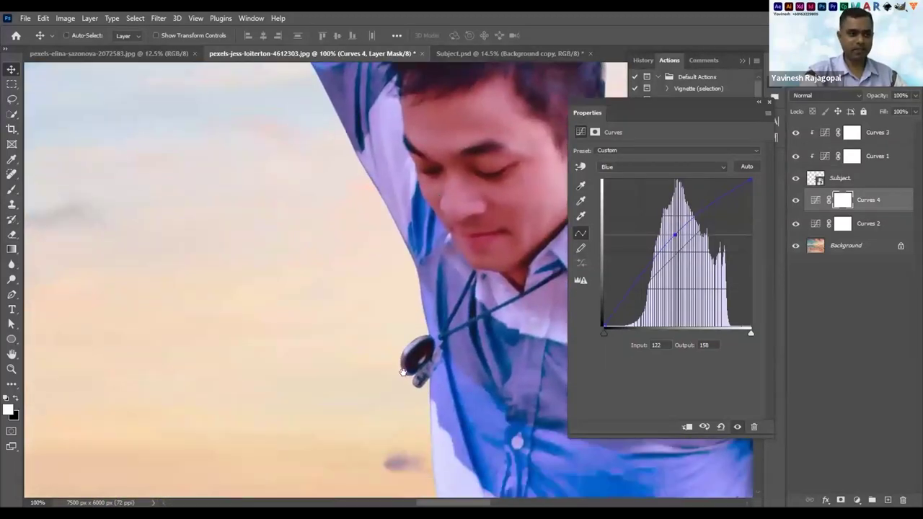
scroll(350, 185, "down", 5)
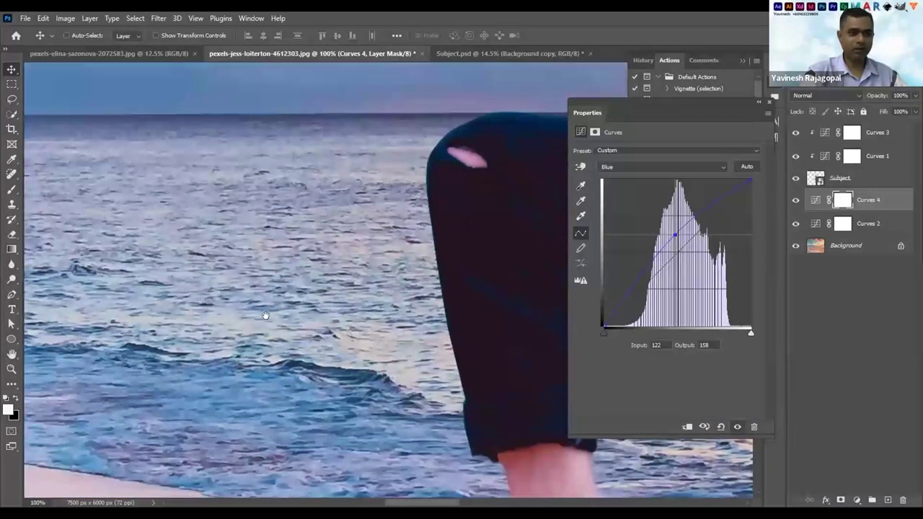
Check the cut-out edge along the bent knee, then select the Subject layer
left_click_drag(524, 188, 454, 255)
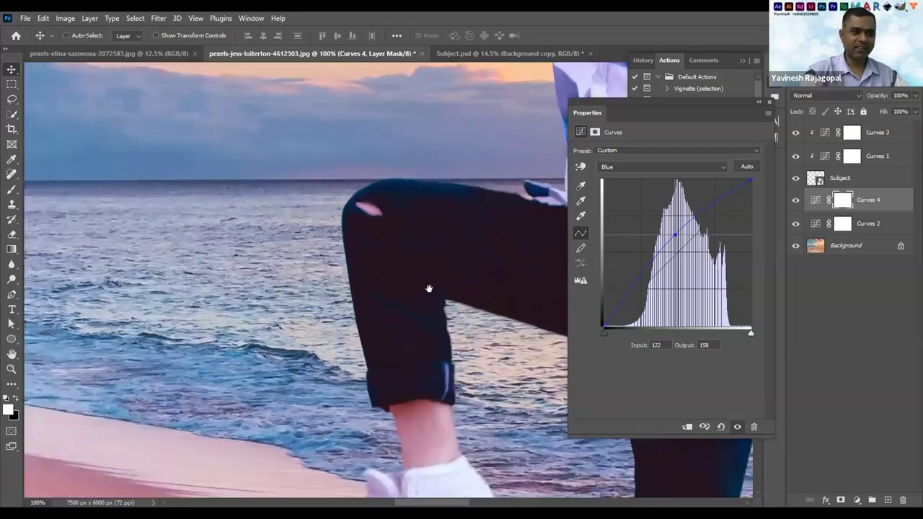
scroll(418, 288, "down", 2)
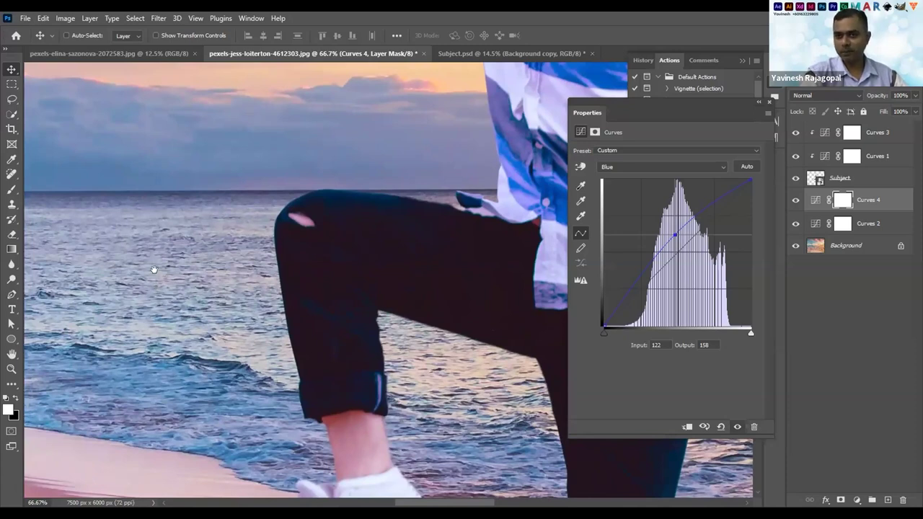
left_click_drag(233, 200, 233, 221)
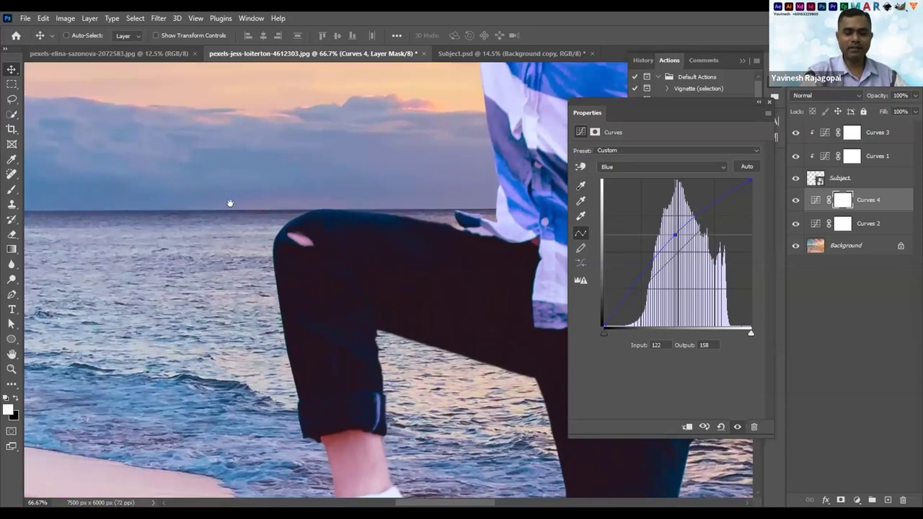
left_click(881, 178)
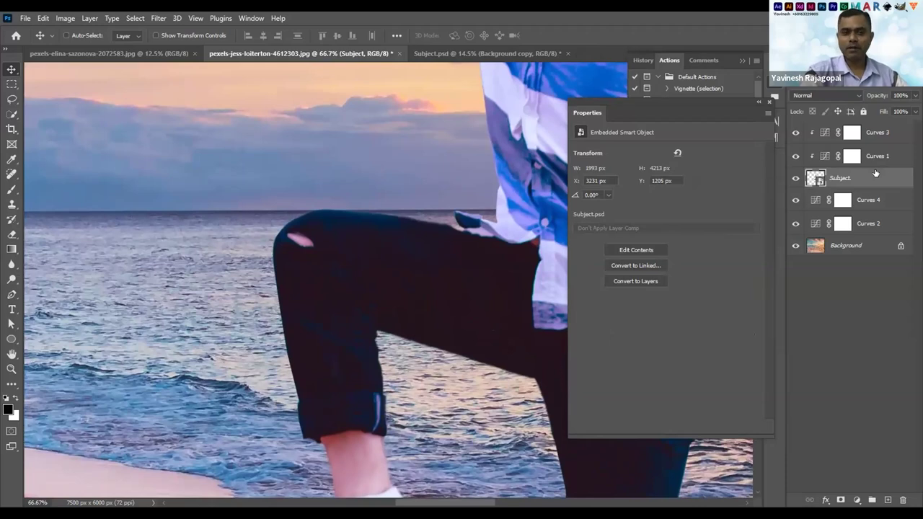
left_click(25, 18)
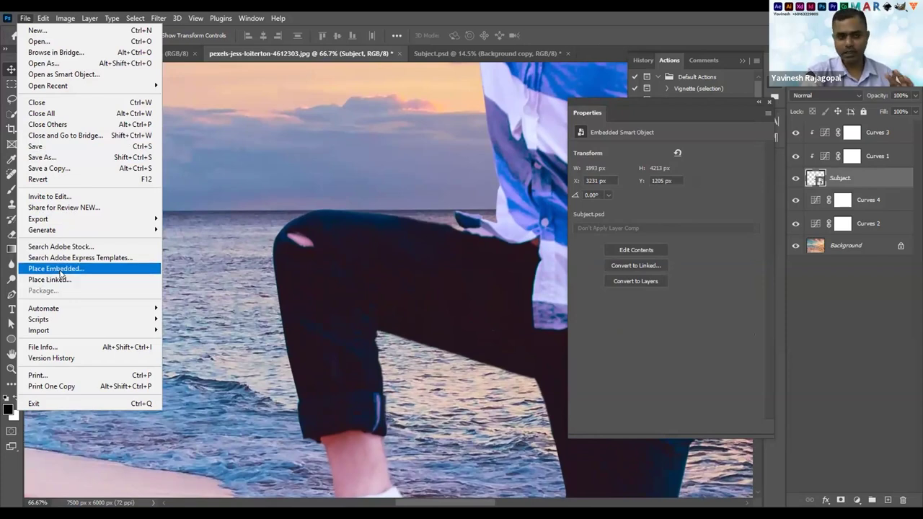
left_click(870, 178)
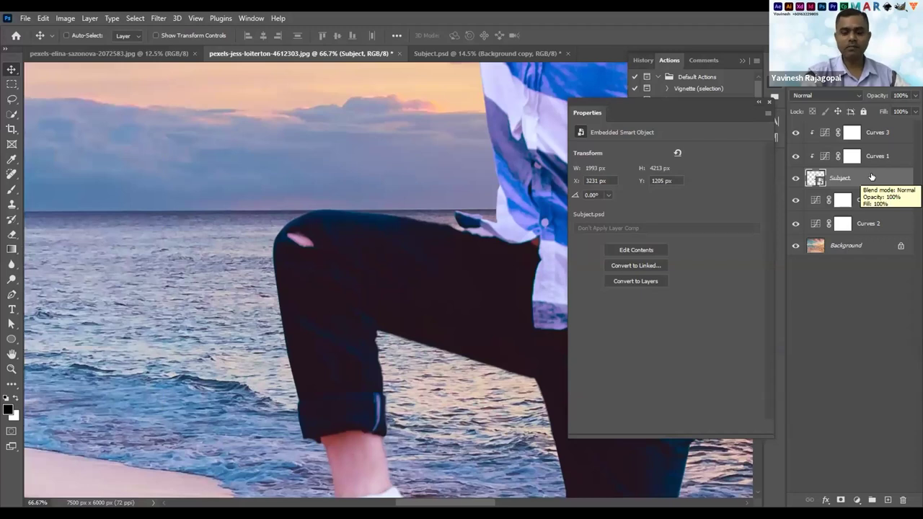
left_click(155, 19)
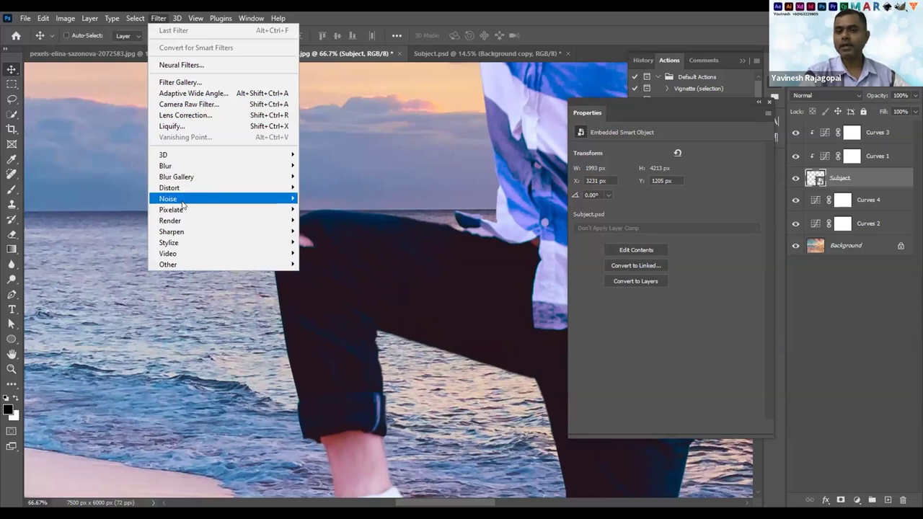
mouse_move(183, 205)
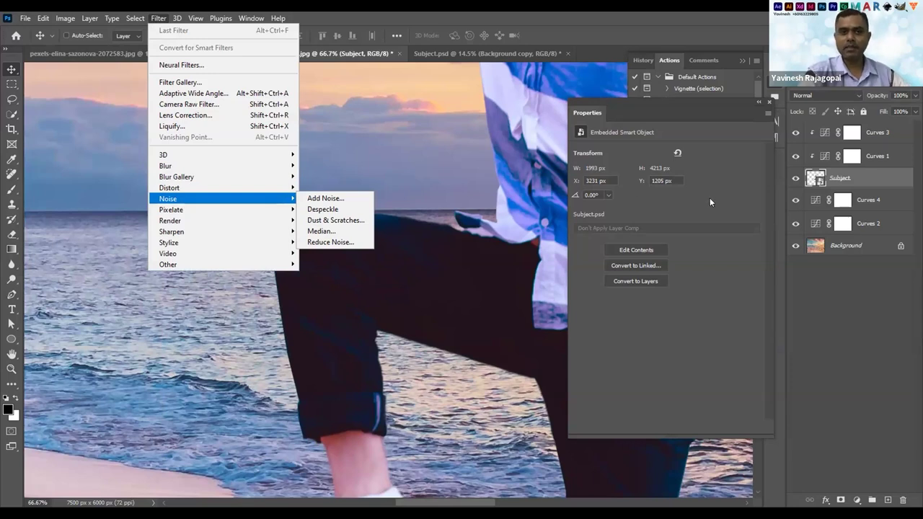
left_click(840, 181)
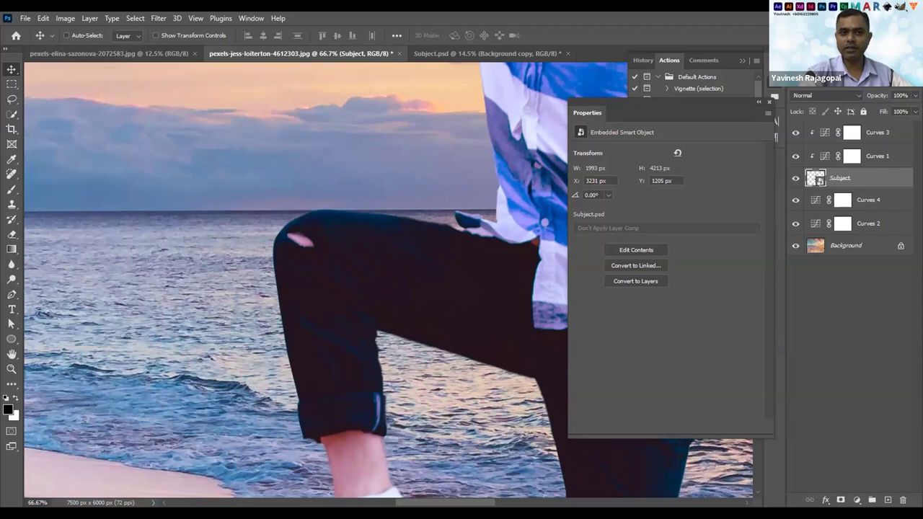
Set the Layers panel thumbnails to the largest size in Panel Options
left_click(911, 72)
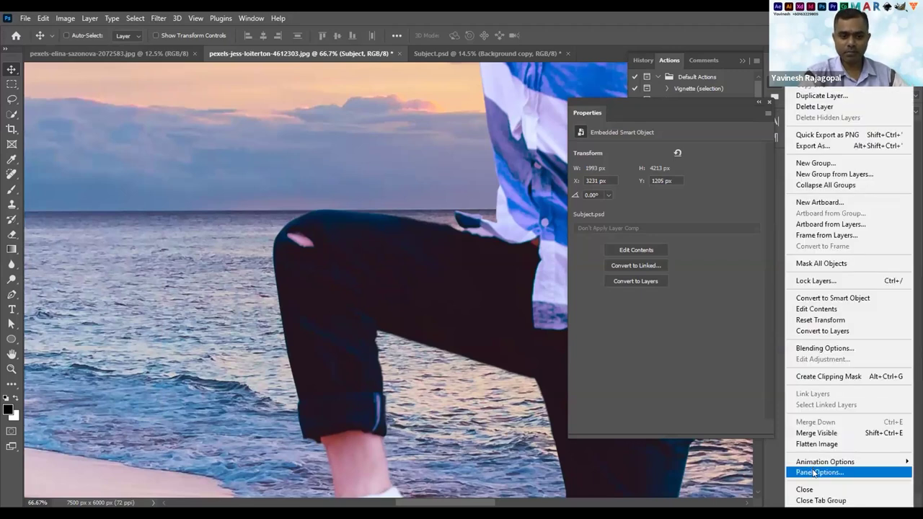
key("Return")
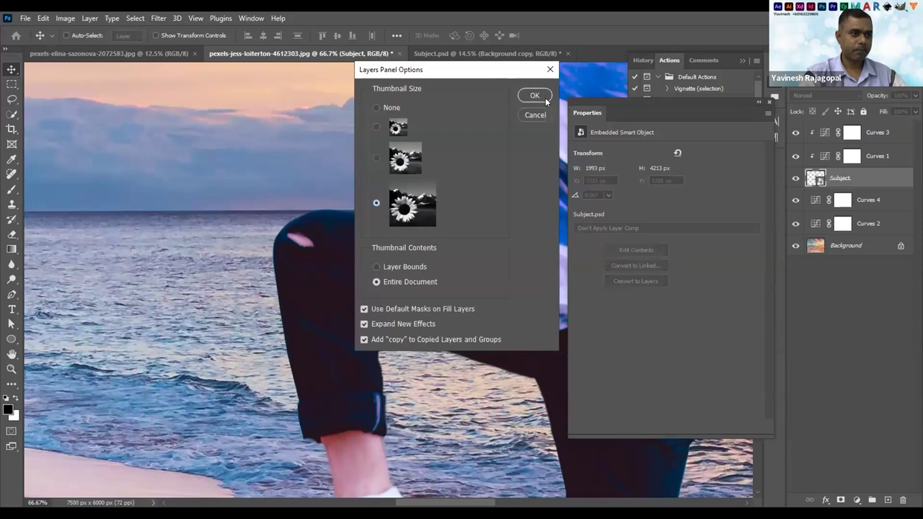
left_click(538, 96)
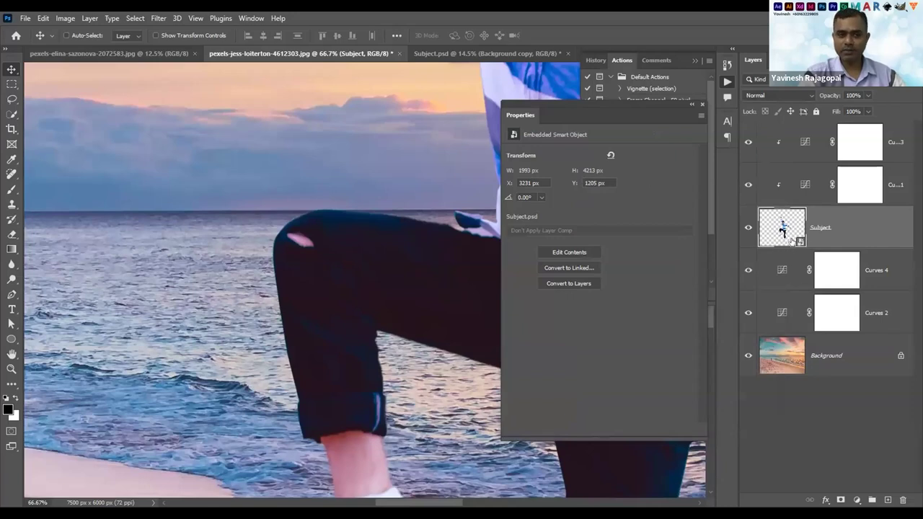
Start Filter > Sharpen > Smart Sharpen on the Subject smart object
left_click(155, 18)
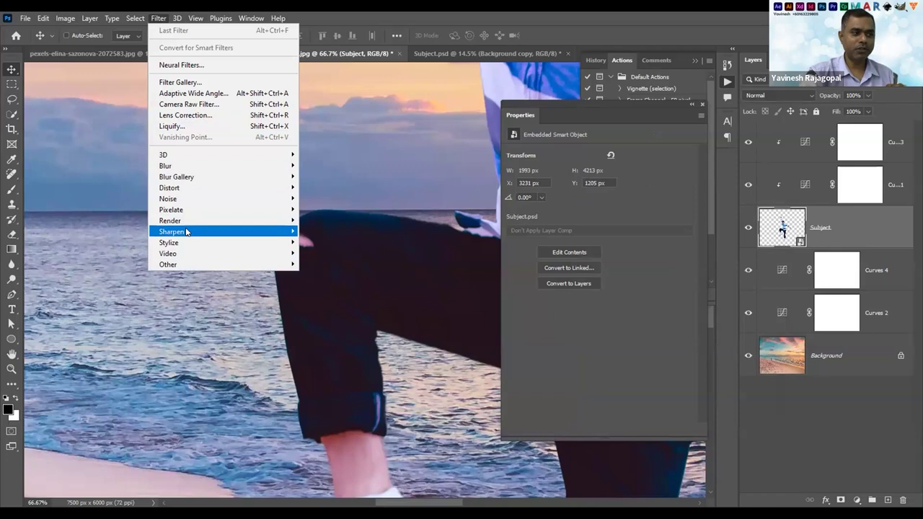
mouse_move(186, 231)
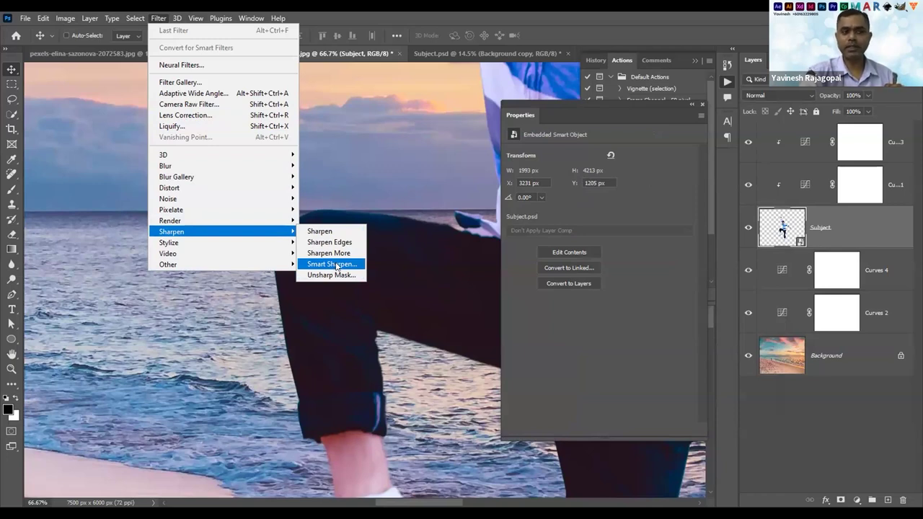
left_click(333, 264)
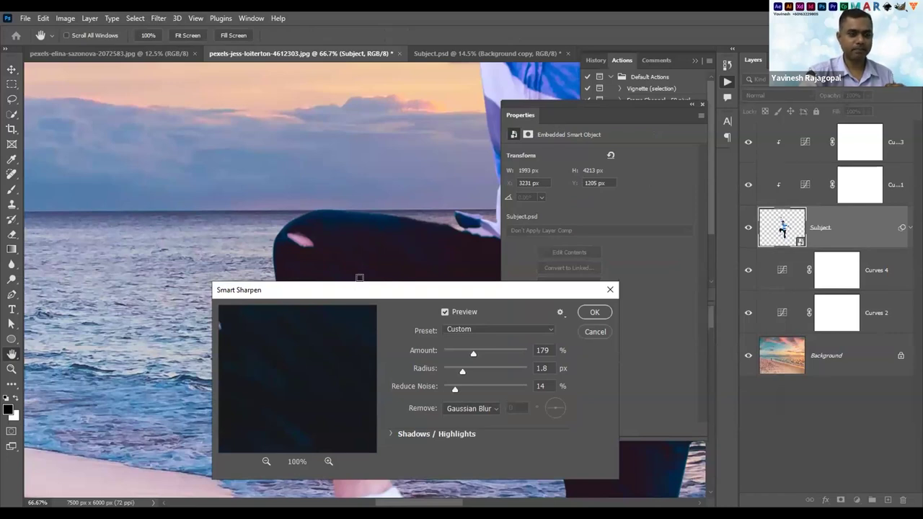
Frame the Smart Sharpen preview at 300% on the pale patch at the knee
left_click_drag(361, 291, 584, 120)
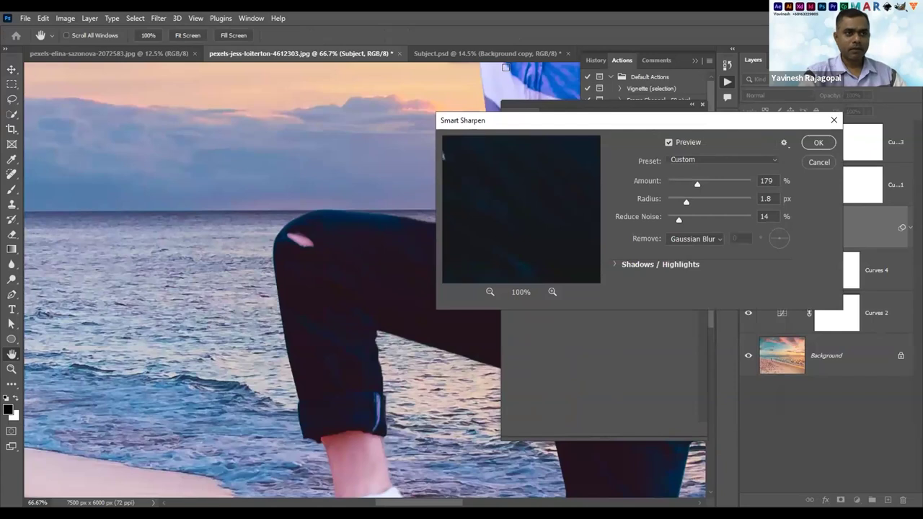
left_click_drag(263, 192, 158, 227)
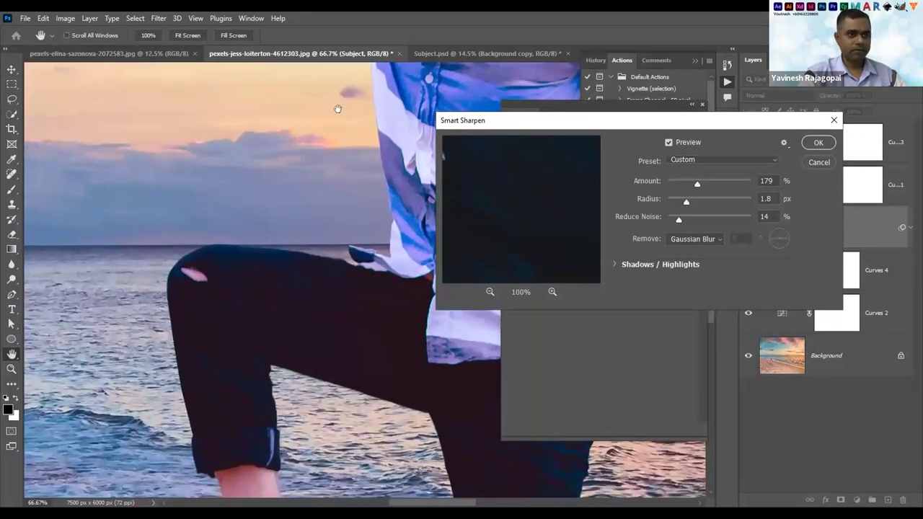
left_click_drag(501, 181, 553, 200)
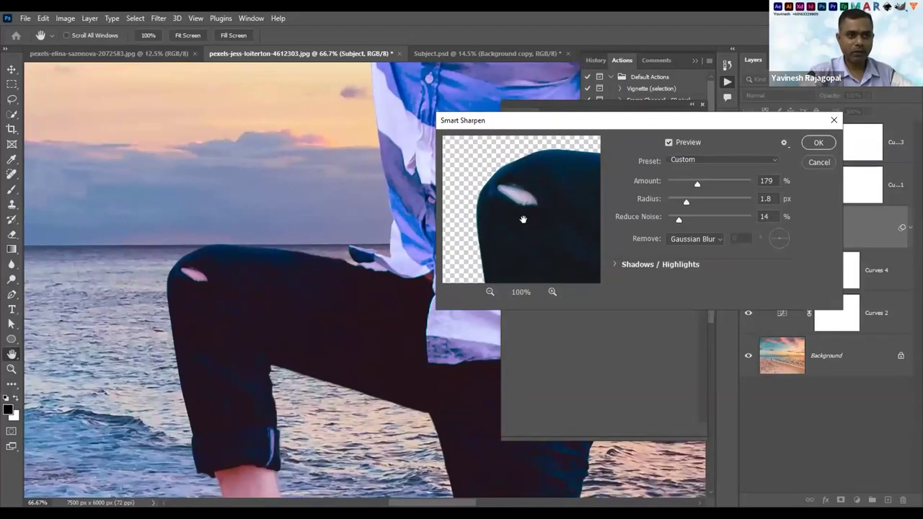
left_click_drag(524, 218, 528, 220)
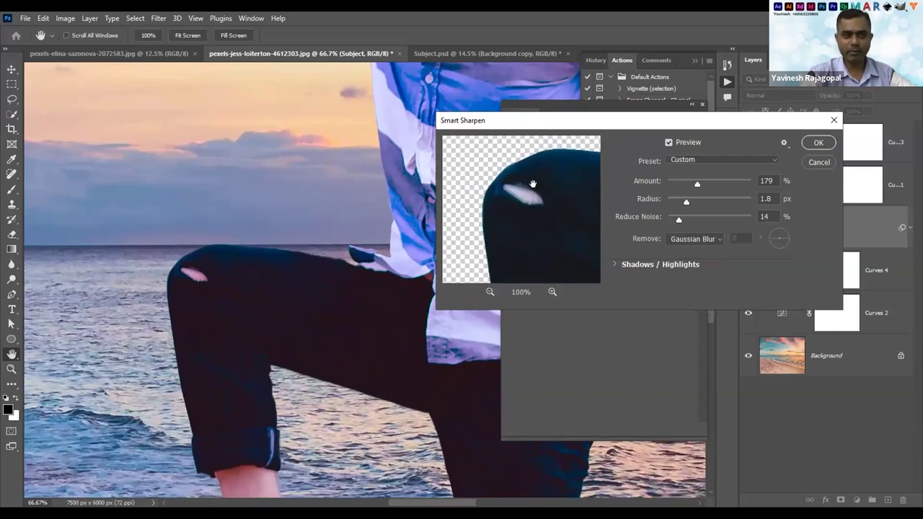
left_click_drag(532, 222, 542, 213)
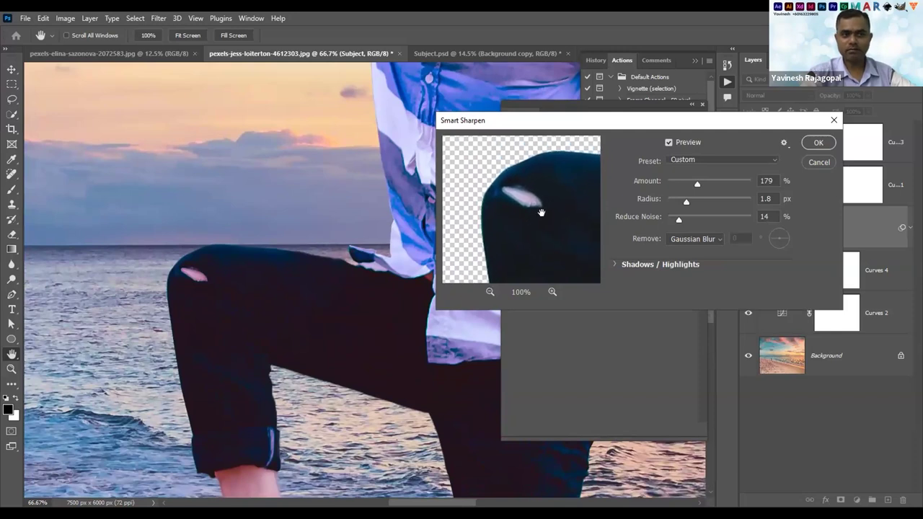
left_click(552, 291)
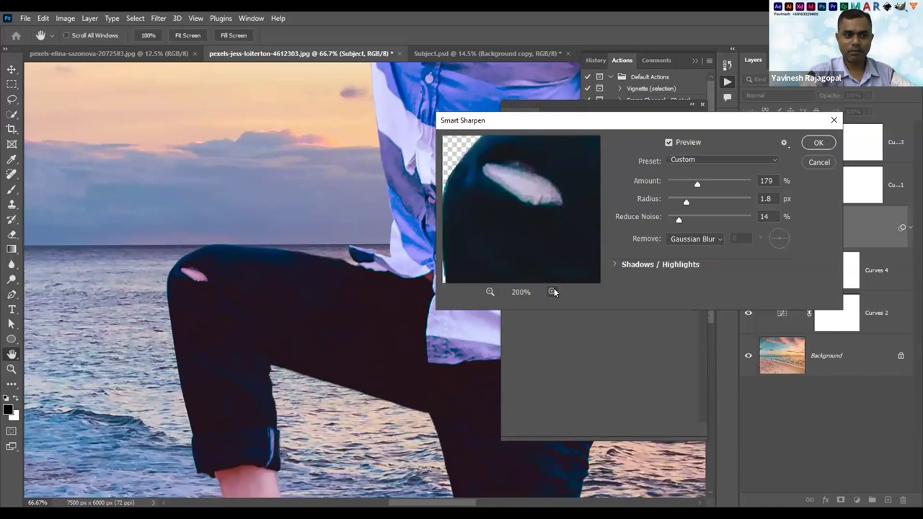
left_click(553, 291)
left_click_drag(534, 204, 548, 216)
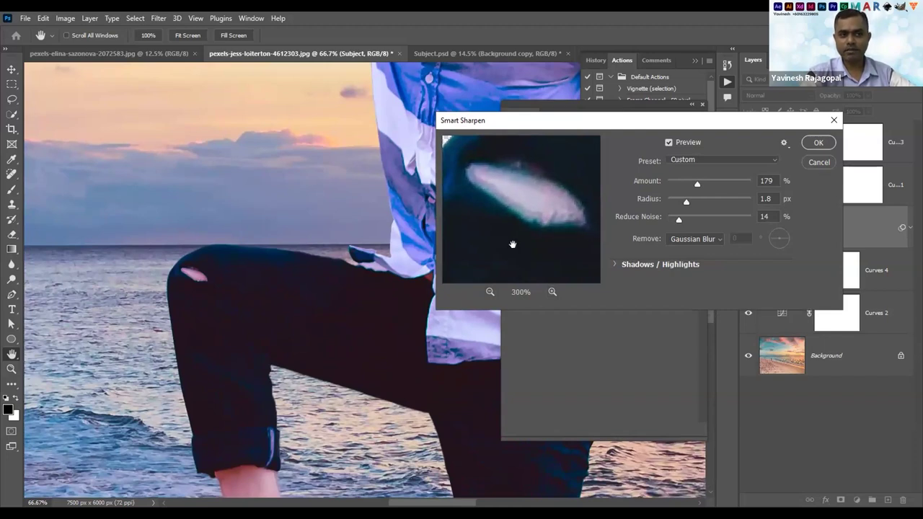
left_click_drag(513, 243, 512, 244)
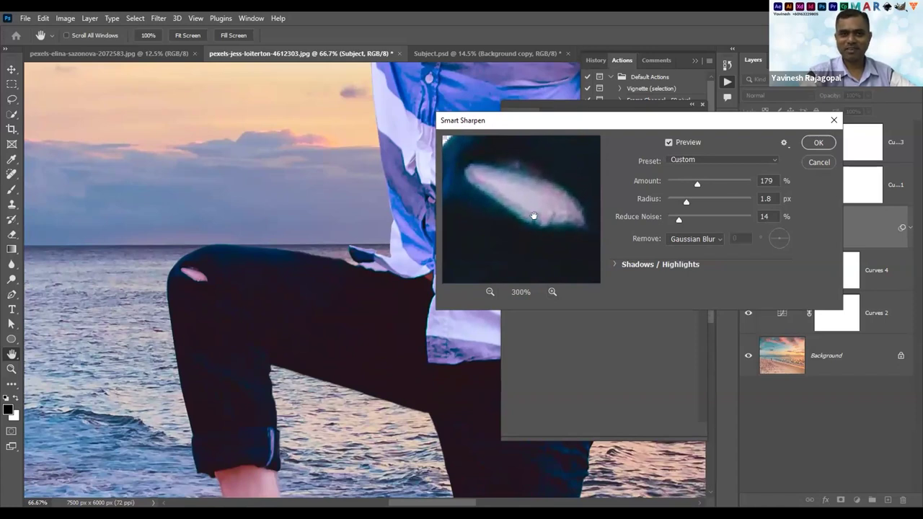
left_click_drag(535, 225, 546, 236)
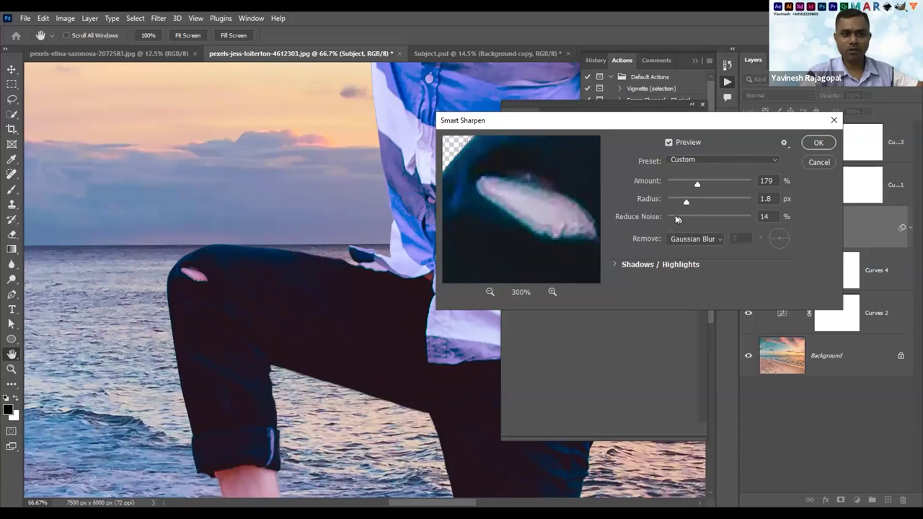
Set Reduce Noise to 0% and Amount to 459%
left_click_drag(678, 219, 612, 223)
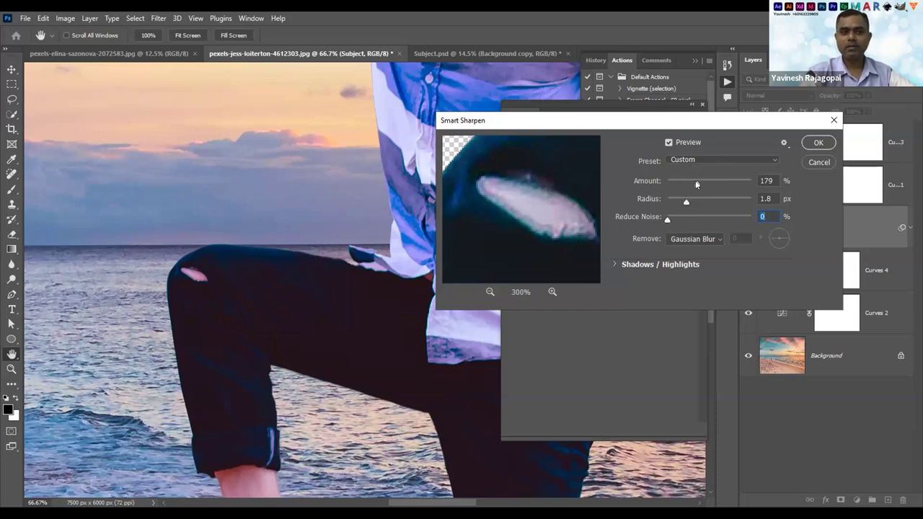
left_click_drag(696, 181, 714, 181)
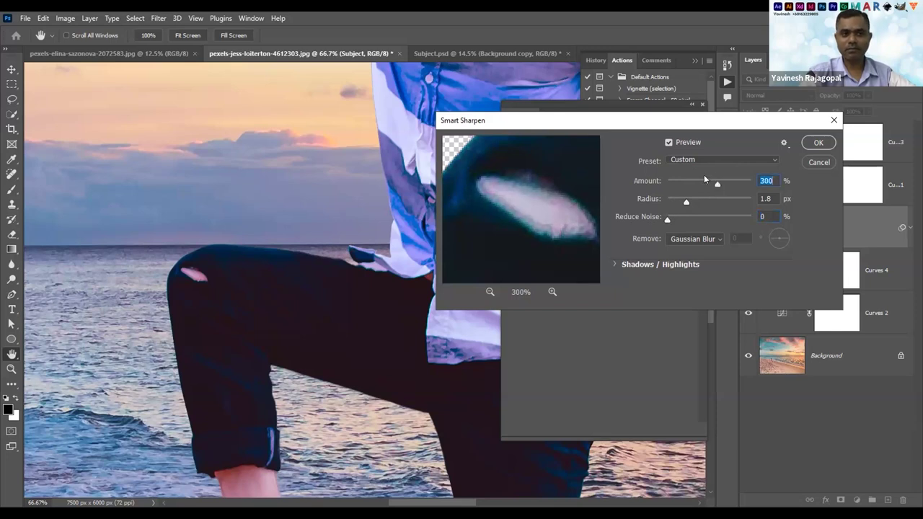
left_click_drag(722, 182, 748, 182)
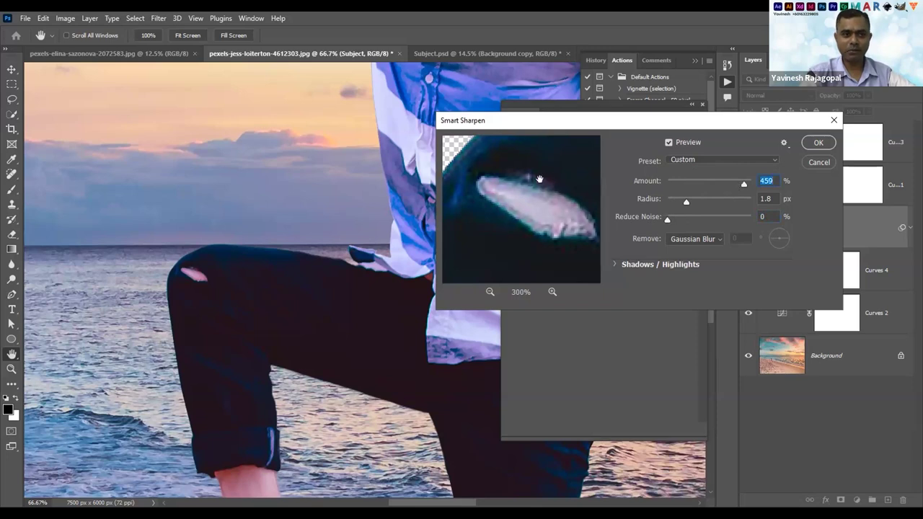
Zoom the sharpen preview back to 100% and frame the man's face
left_click(488, 291)
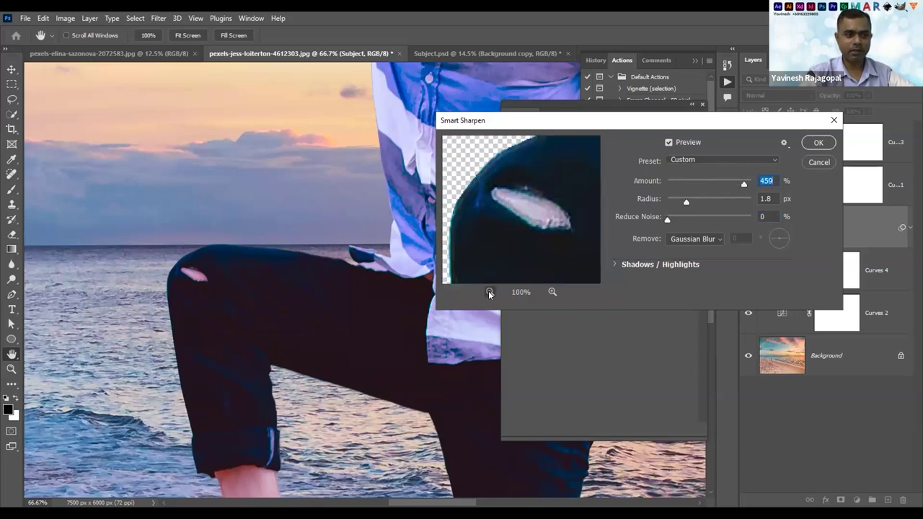
left_click(488, 291)
left_click(368, 250)
left_click_drag(445, 243, 504, 253)
left_click_drag(544, 180, 553, 215)
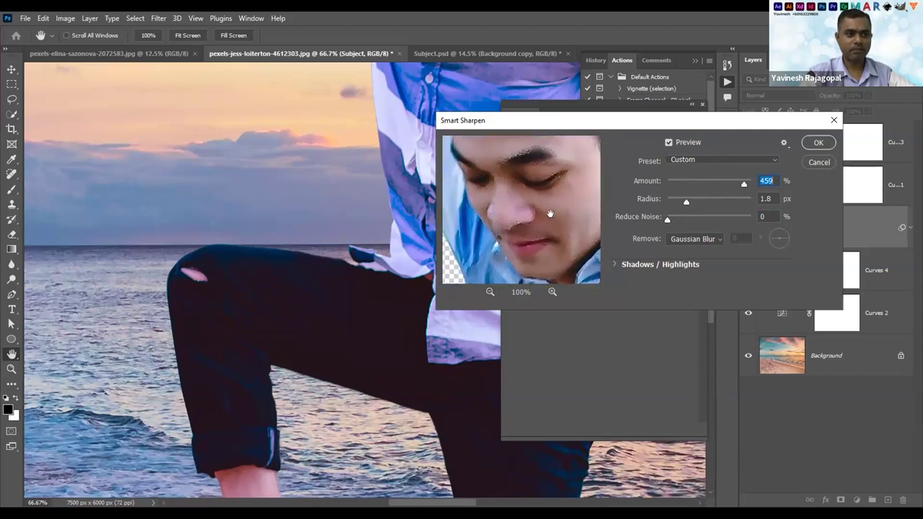
Try Amount values from 79% up to 500%, briefly using a 0.4 px radius
left_click_drag(699, 183, 679, 183)
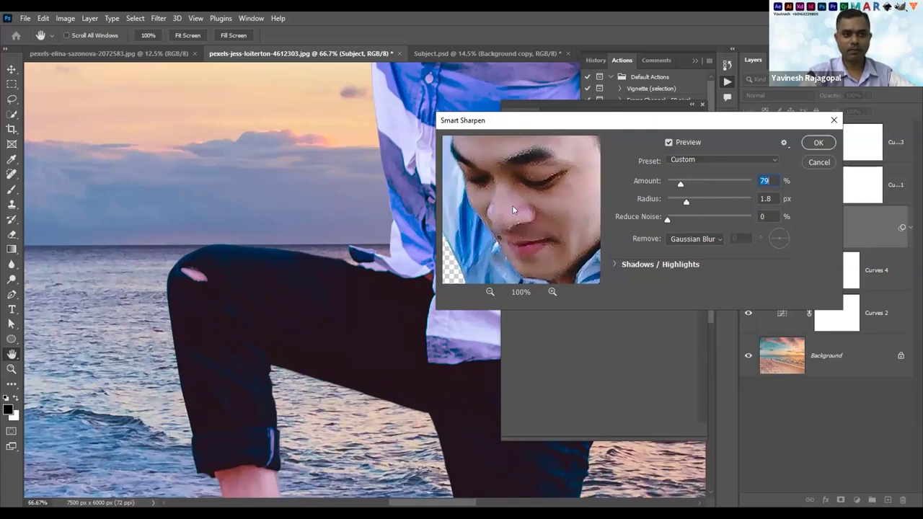
left_click(747, 181)
left_click_drag(517, 224, 530, 193)
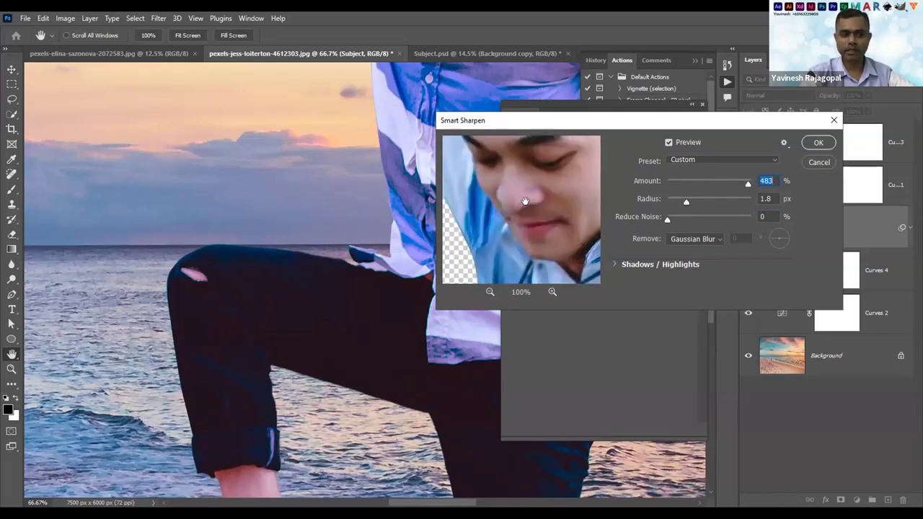
left_click(729, 183)
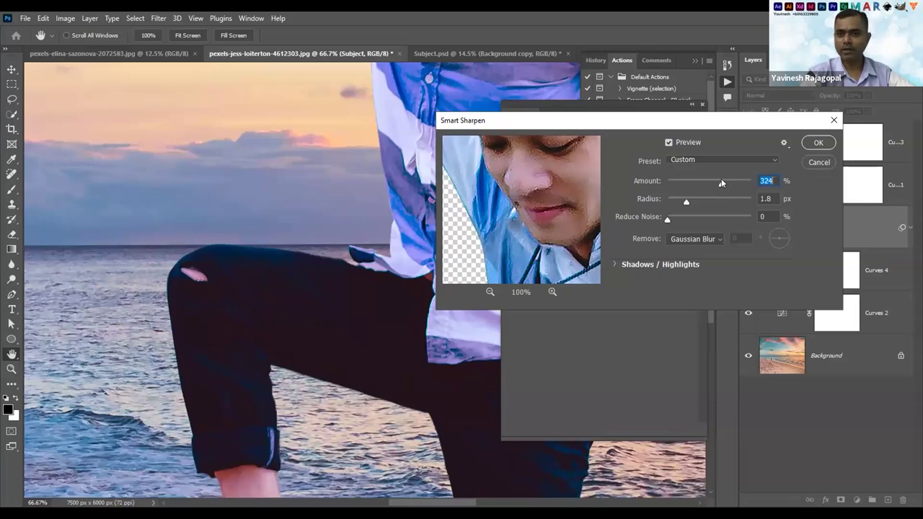
left_click_drag(542, 189, 530, 212)
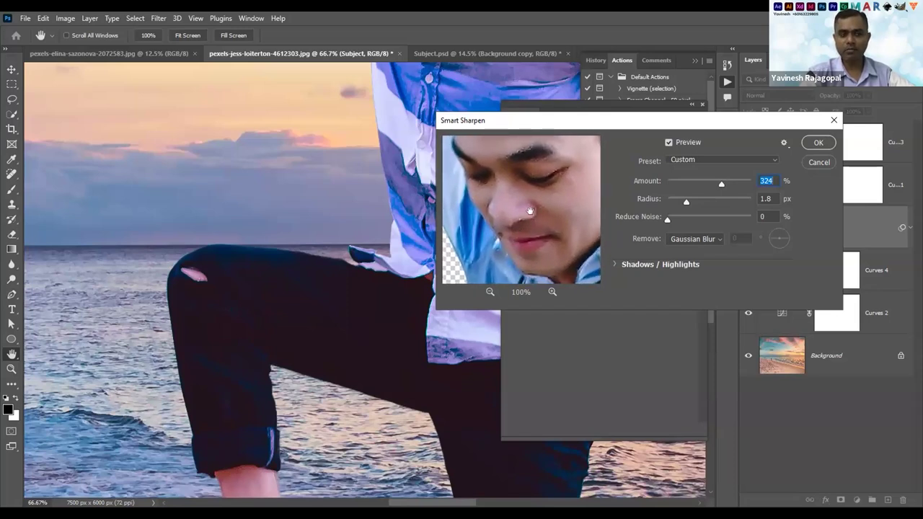
left_click_drag(725, 182, 709, 202)
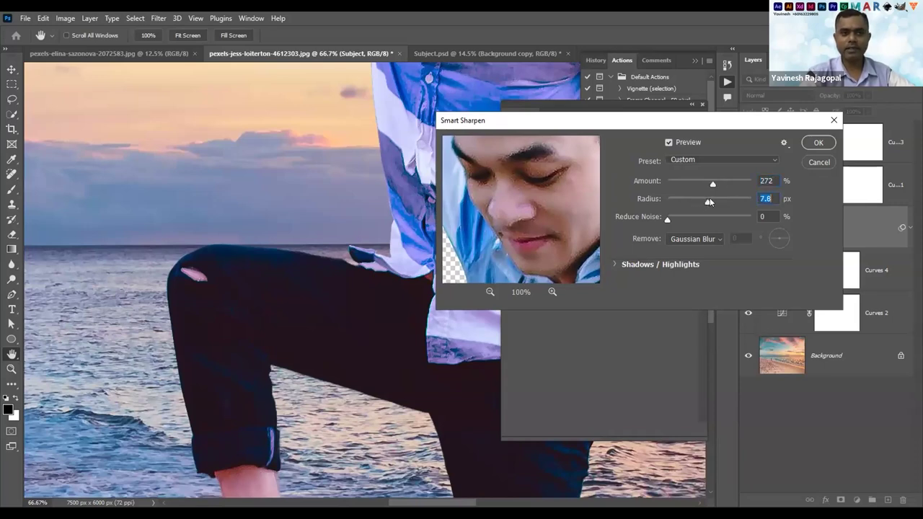
left_click(671, 200)
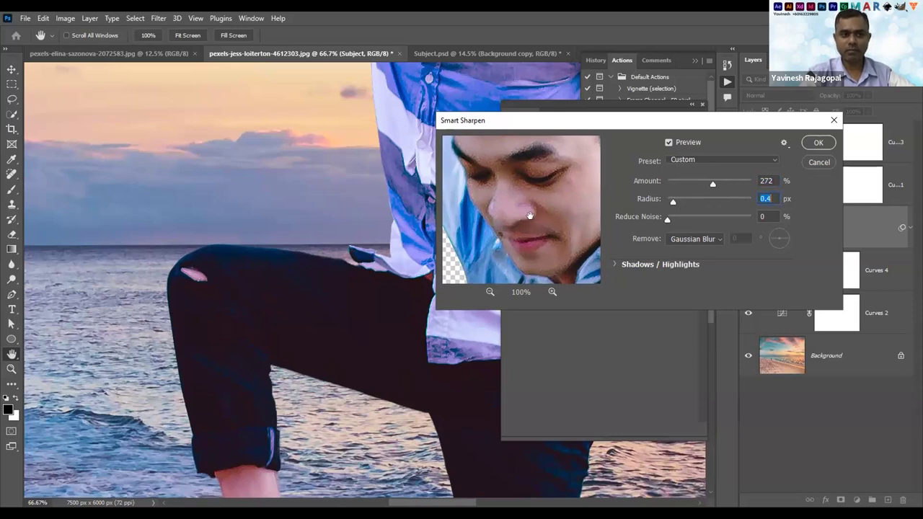
left_click_drag(731, 183, 754, 183)
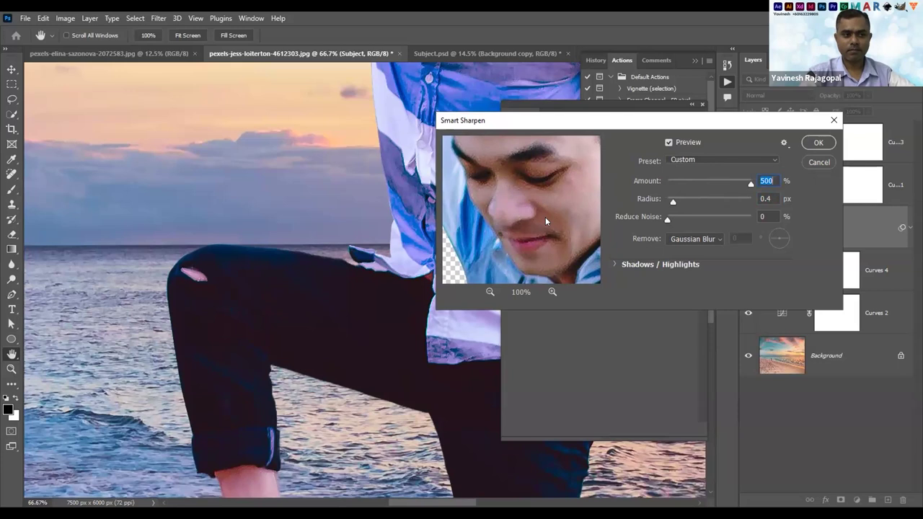
Raise Radius to 17.1 px while checking the effect on the face
left_click_drag(523, 204, 552, 205)
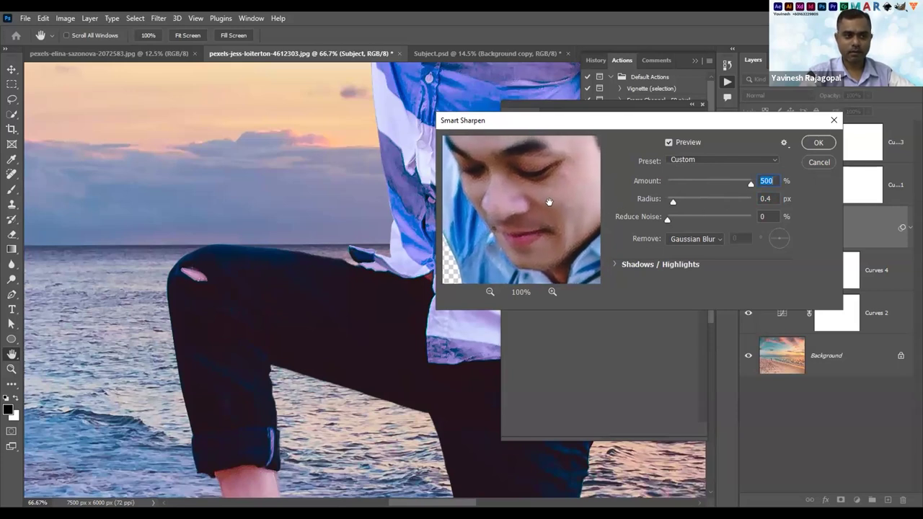
left_click(557, 198)
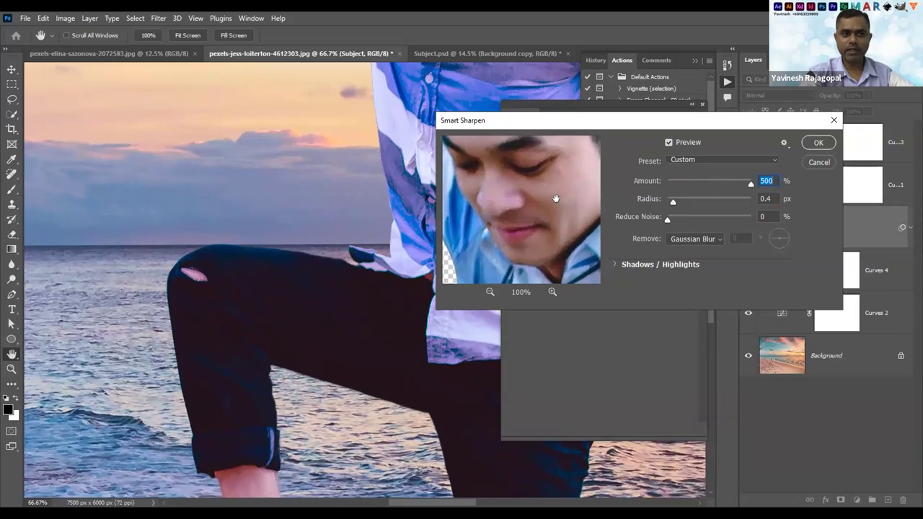
left_click_drag(694, 204, 725, 204)
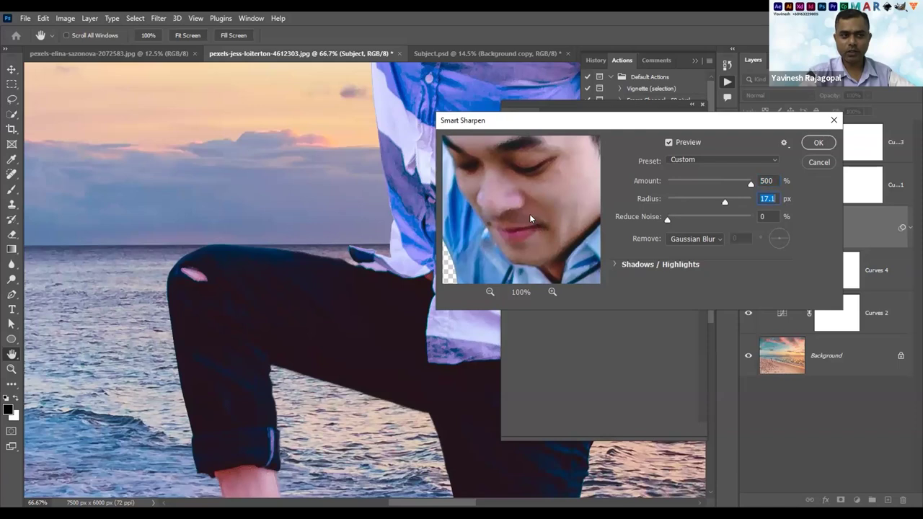
mouse_move(530, 213)
left_mouse_down()
mouse_move(533, 193)
mouse_move(519, 210)
left_mouse_up()
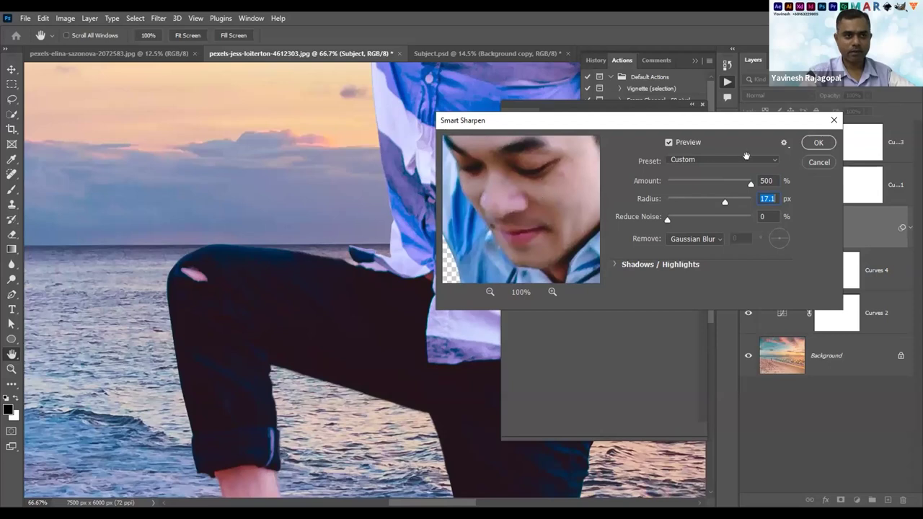
At 200% preview on the face, try Amount 352% with Radius from 1.5 to 12.1 px
left_click(537, 192, "ctrl")
left_click_drag(462, 230, 495, 208)
left_click_drag(751, 184, 725, 181)
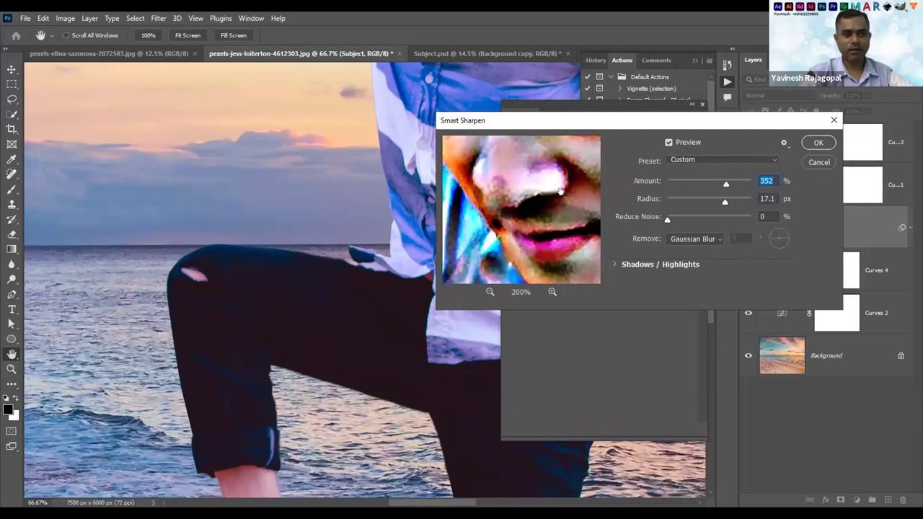
left_click(686, 198)
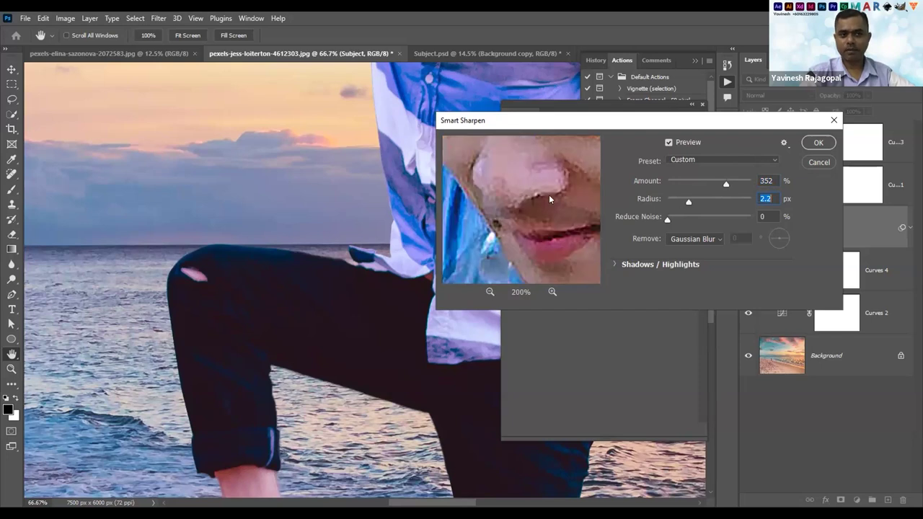
left_click_drag(548, 202, 552, 210)
left_click_drag(690, 198, 701, 201)
left_click_drag(538, 191, 532, 201)
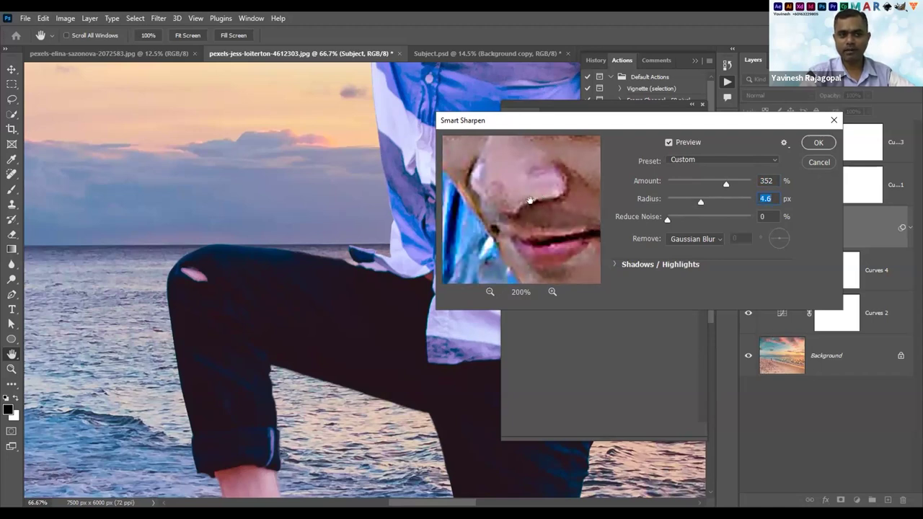
left_click(715, 197)
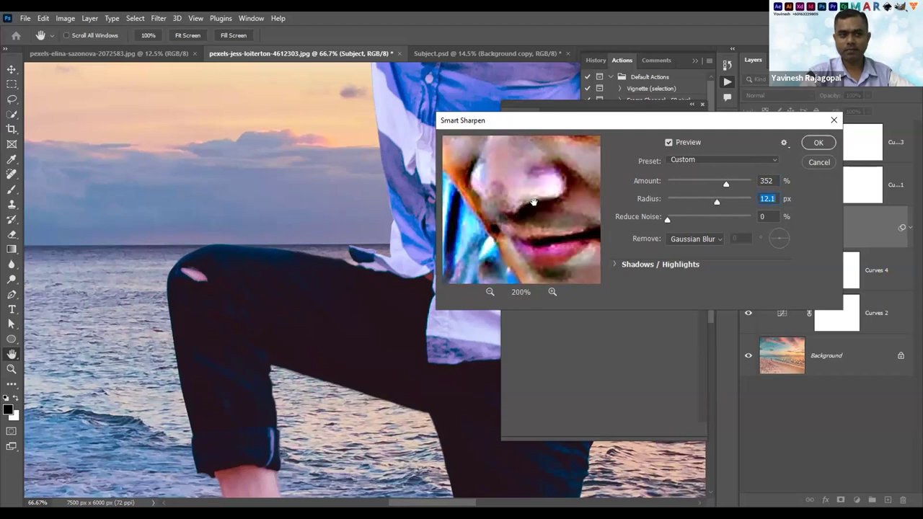
left_click(683, 201)
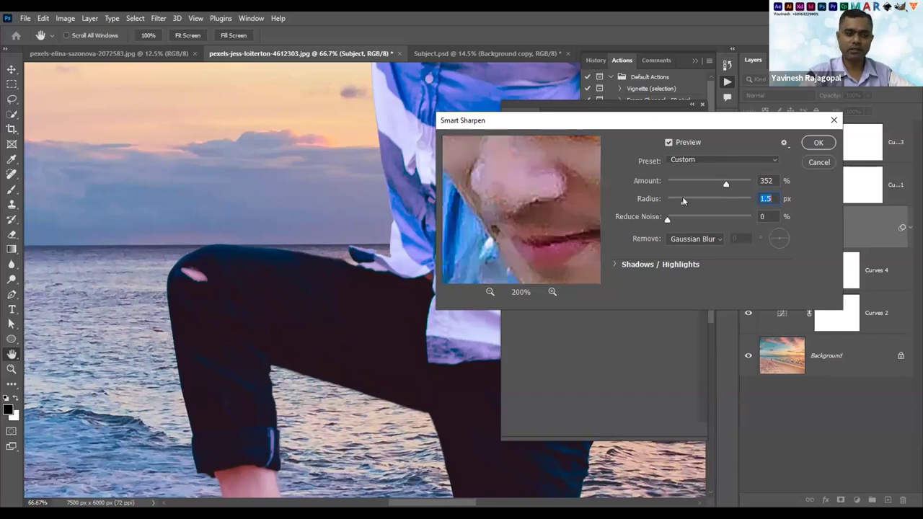
left_click_drag(685, 200, 689, 201)
left_click_drag(556, 206, 554, 210)
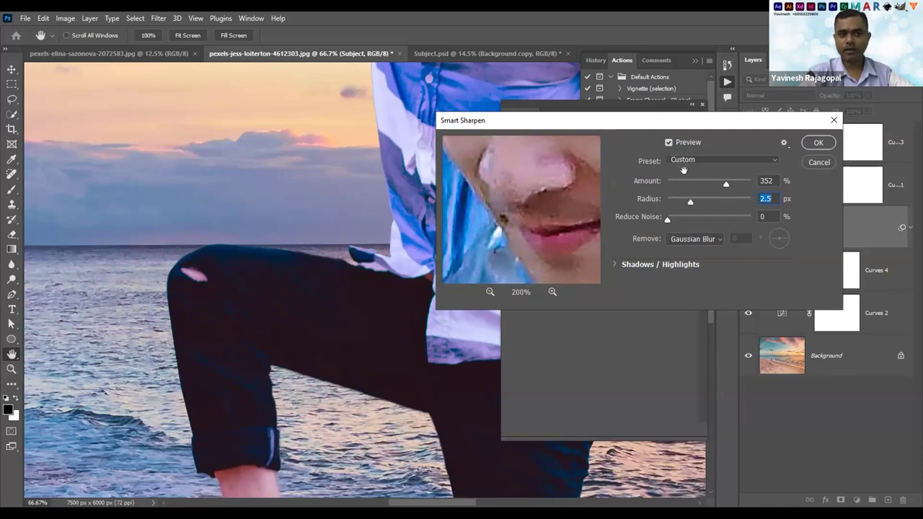
Settle on Amount 210% and Radius 1.8 px, comparing against the original
left_click(712, 184)
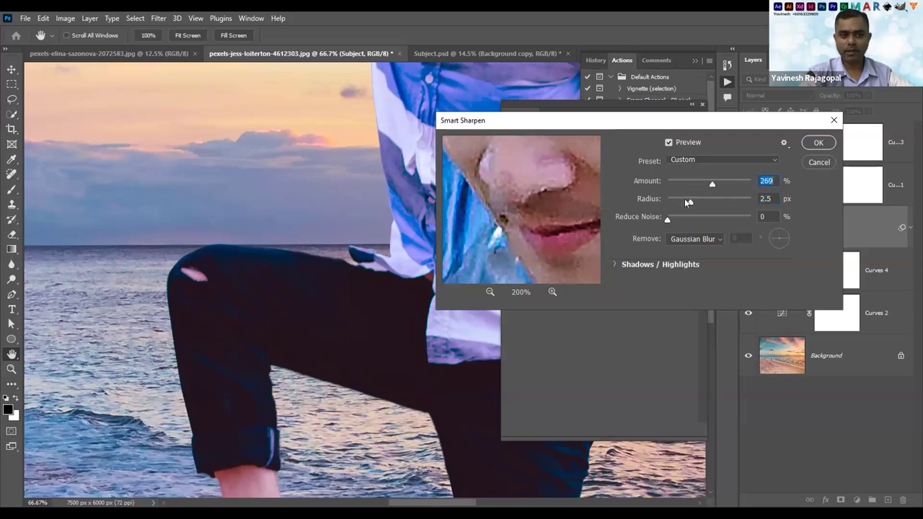
left_click(685, 202)
mouse_move(550, 187)
left_mouse_down()
mouse_move(562, 183)
mouse_move(543, 186)
left_mouse_up()
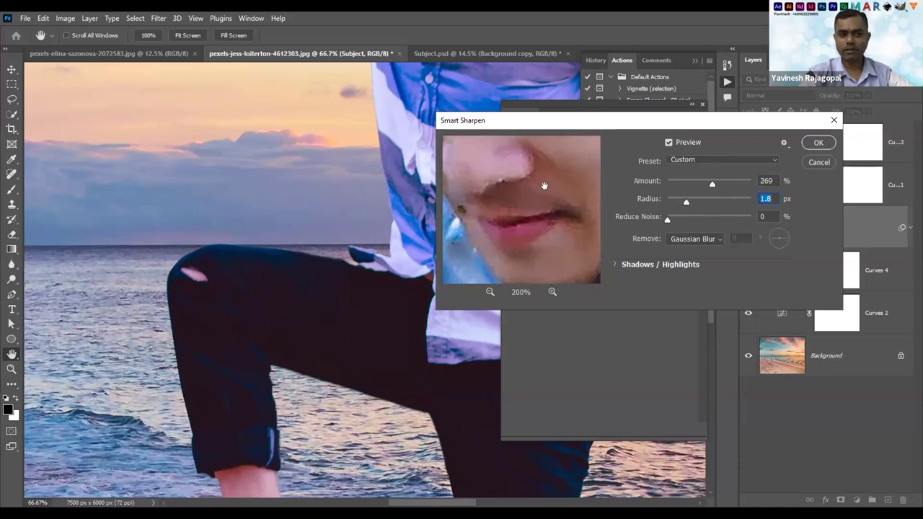
left_click_drag(704, 183, 696, 185)
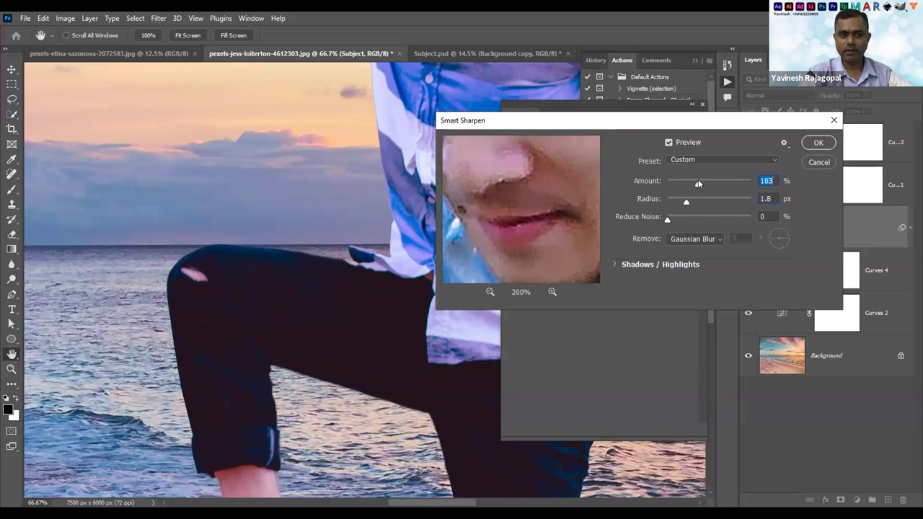
left_click(702, 181)
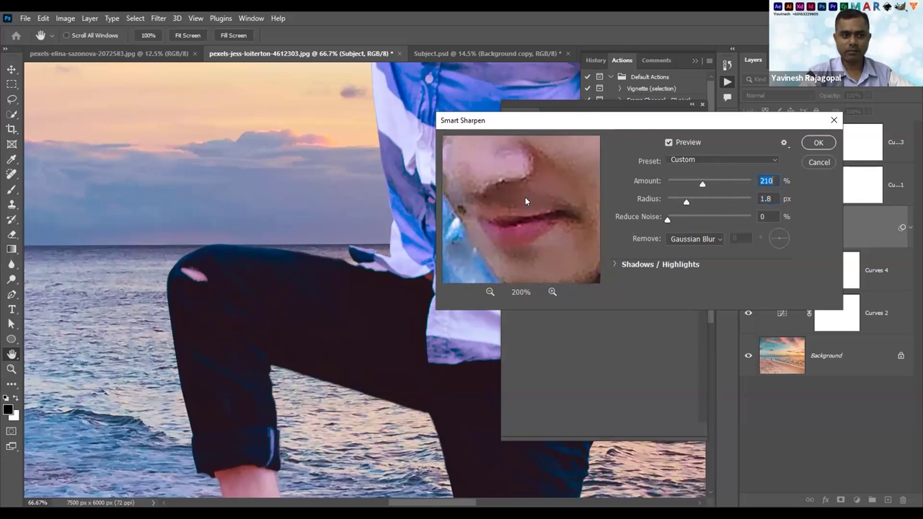
mouse_move(530, 176)
left_mouse_down()
mouse_move(518, 179)
mouse_move(526, 185)
mouse_move(512, 182)
left_mouse_up()
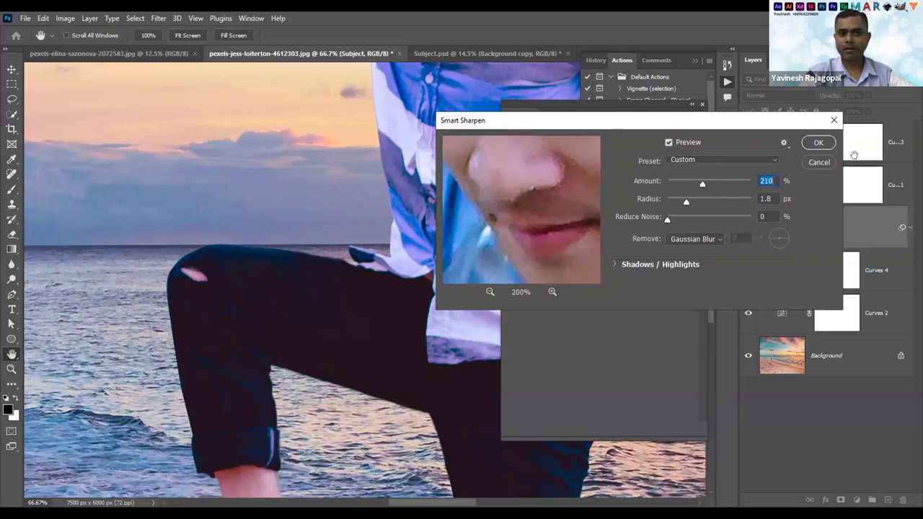
Apply the Smart Sharpen filter, then reopen it for review and cancel
left_click(818, 142)
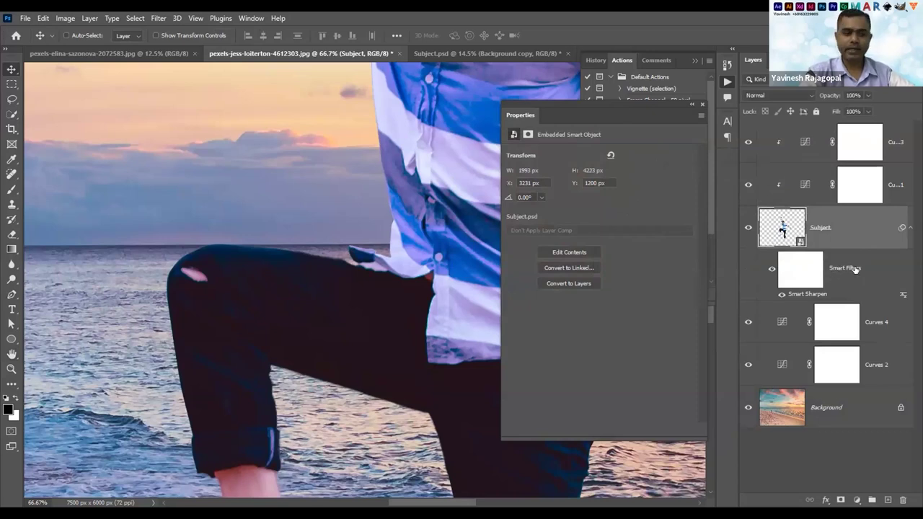
double_click(804, 294)
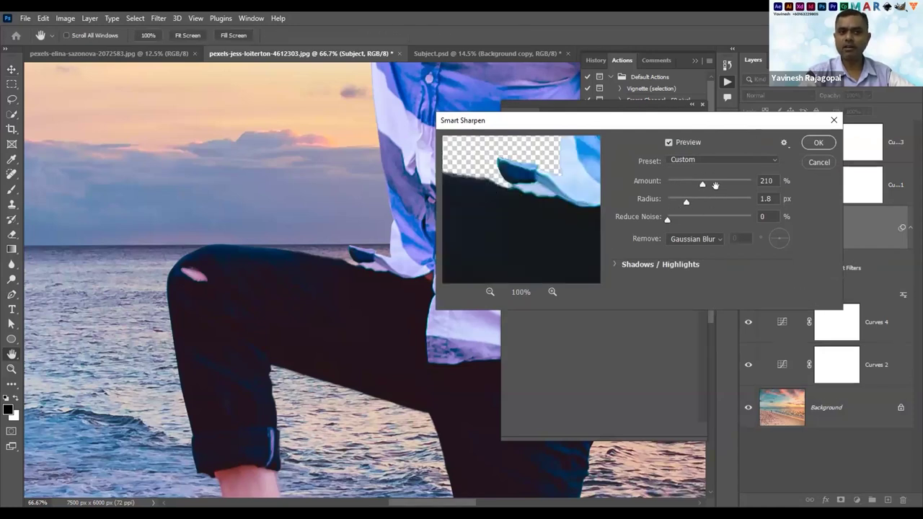
left_click(815, 165)
left_click(159, 18)
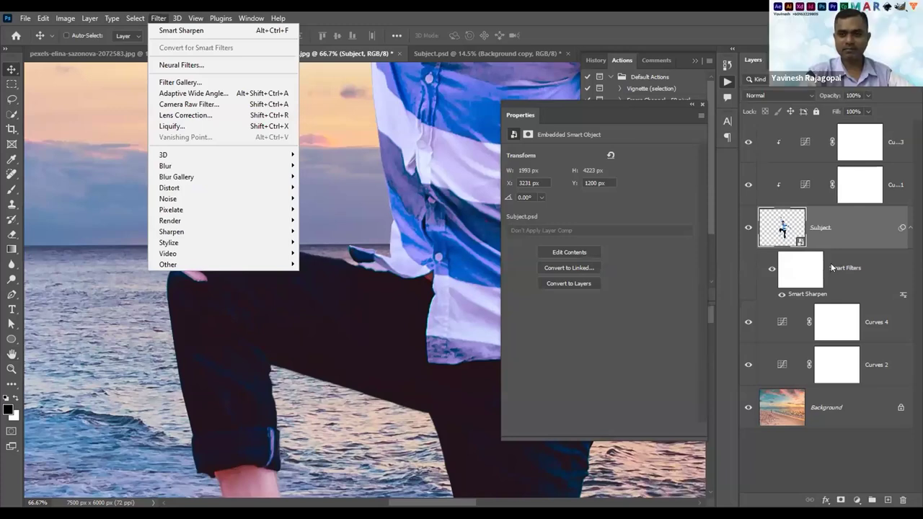
Dismiss the Filter menu and zoom to 100% around the knee and horizon
left_click(287, 293)
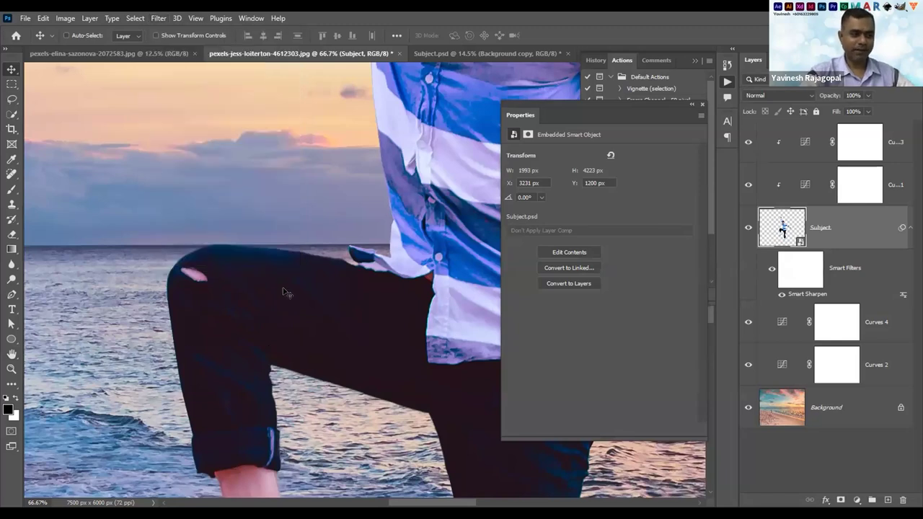
left_click_drag(171, 257, 233, 169)
left_click_drag(303, 239, 330, 192)
scroll(275, 241, "up", 1)
scroll(274, 241, "up", 2)
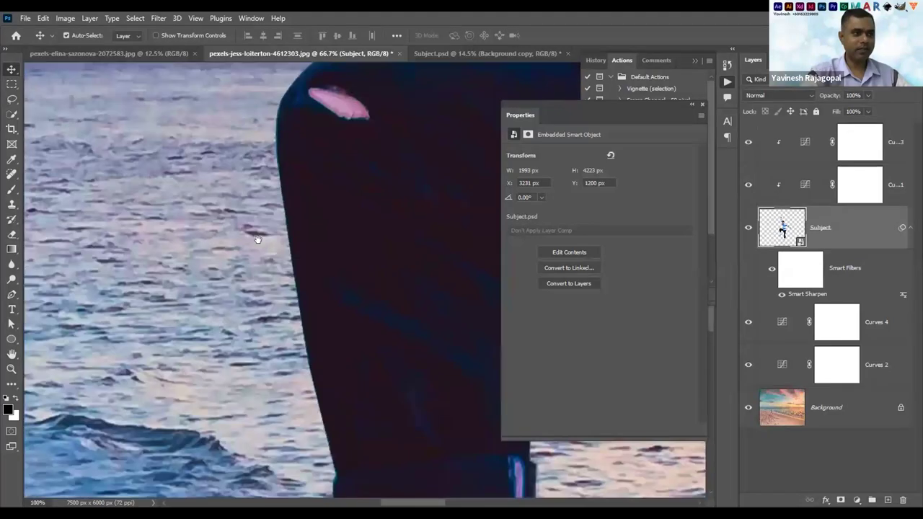
left_click_drag(404, 274, 422, 280)
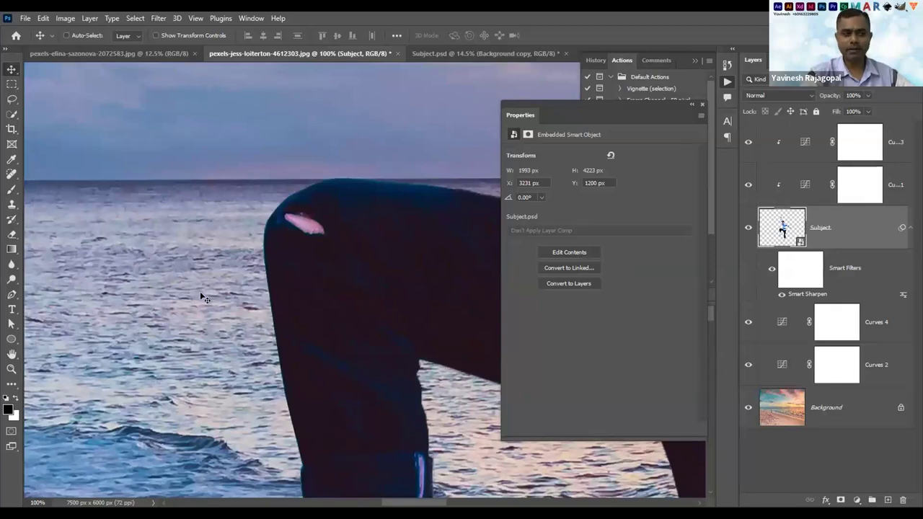
Convert the beach Background layer into a smart object
left_click(854, 408)
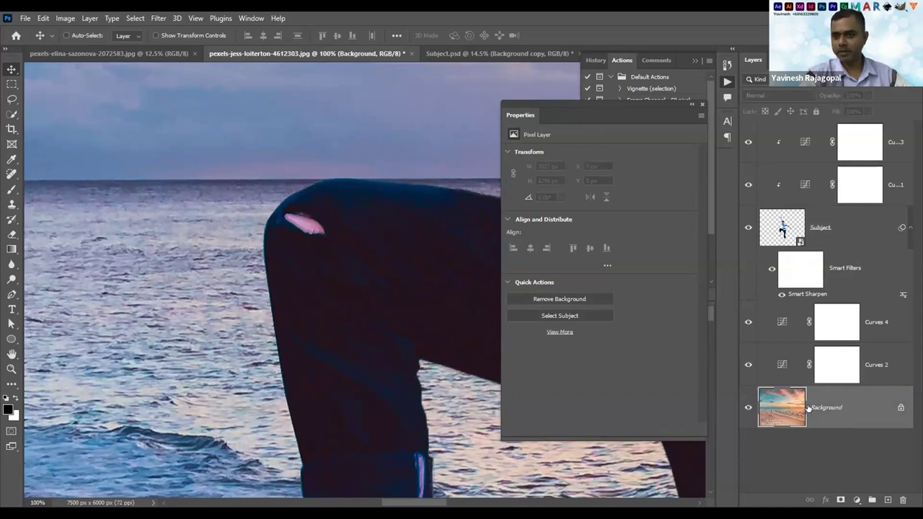
right_click(863, 402)
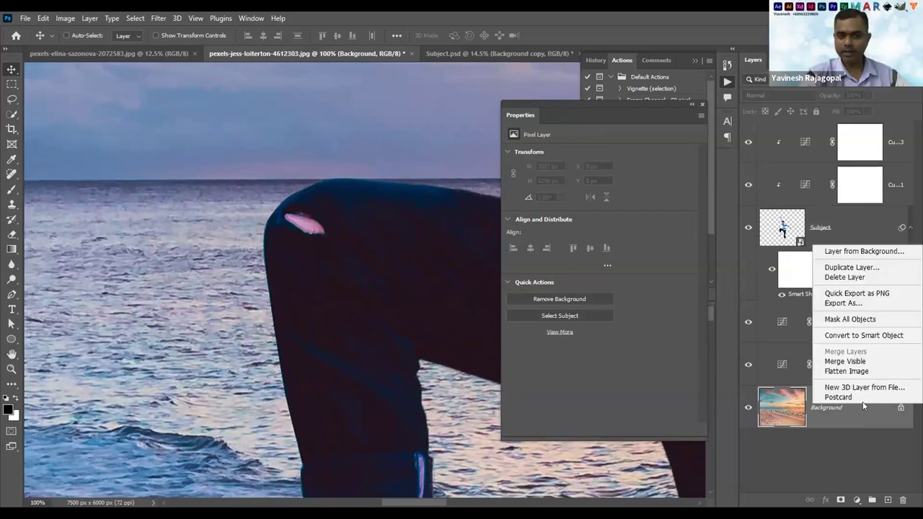
left_click(862, 336)
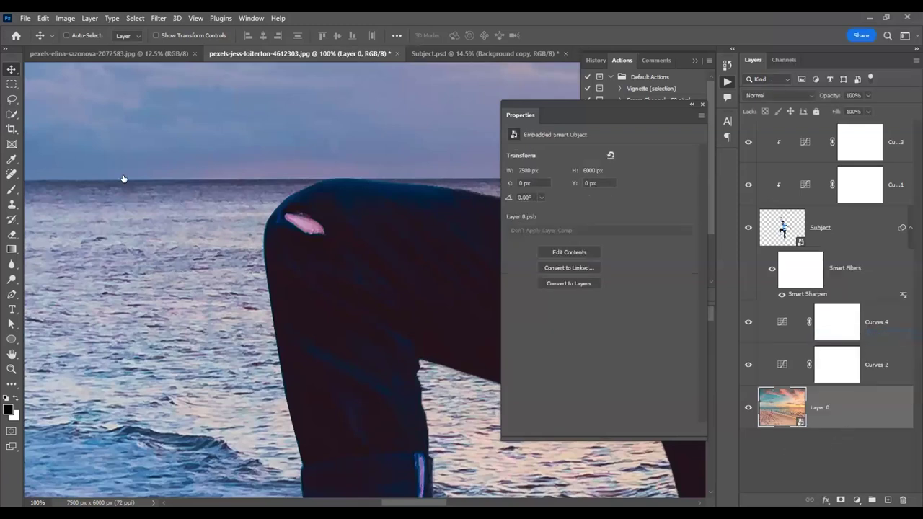
Apply a 0.5-pixel Gaussian Blur to Layer 0, checking the sand at 300% preview
left_click(158, 19)
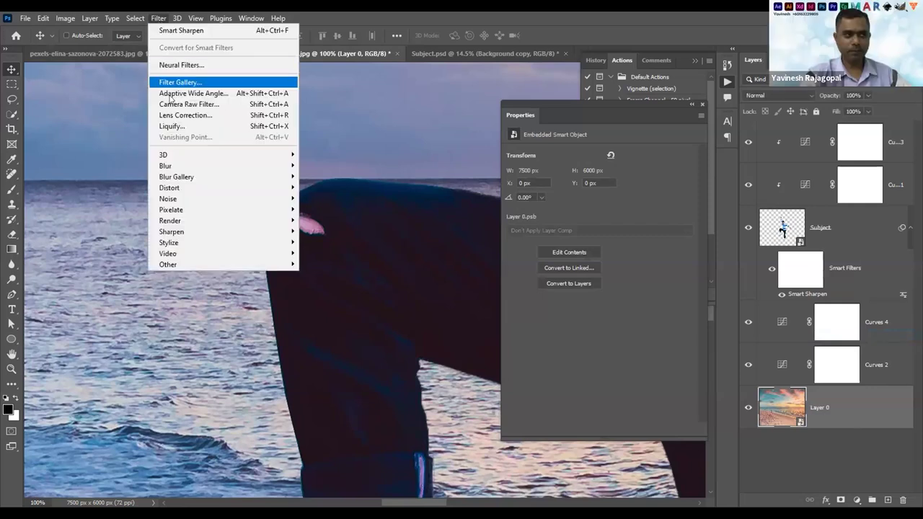
mouse_move(256, 166)
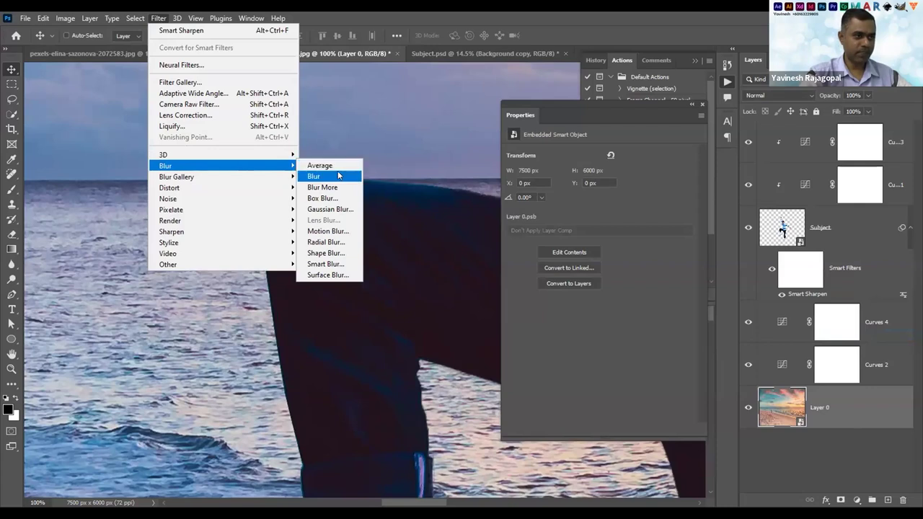
left_click(332, 209)
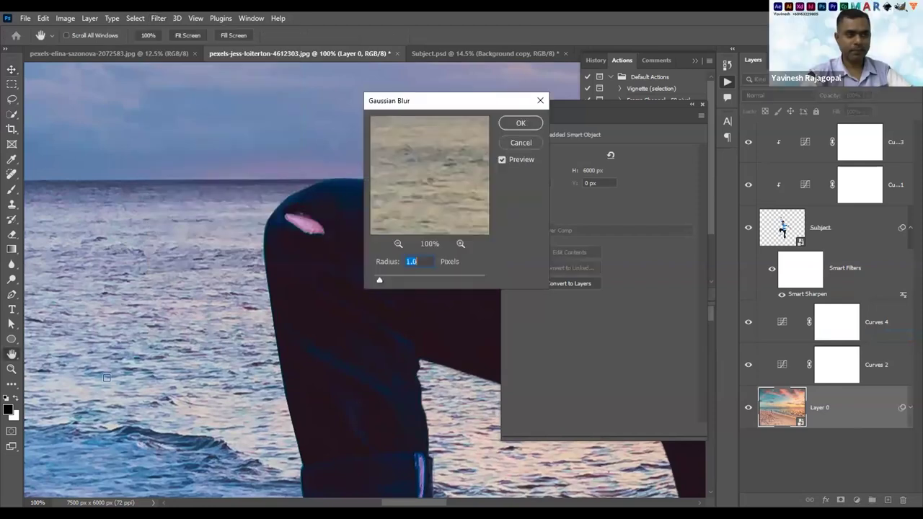
left_click(234, 278)
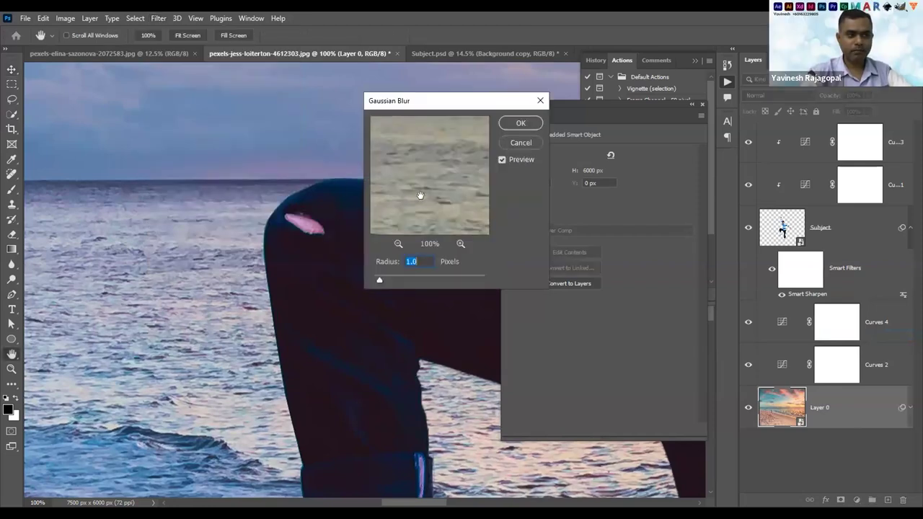
left_click_drag(428, 183, 420, 206)
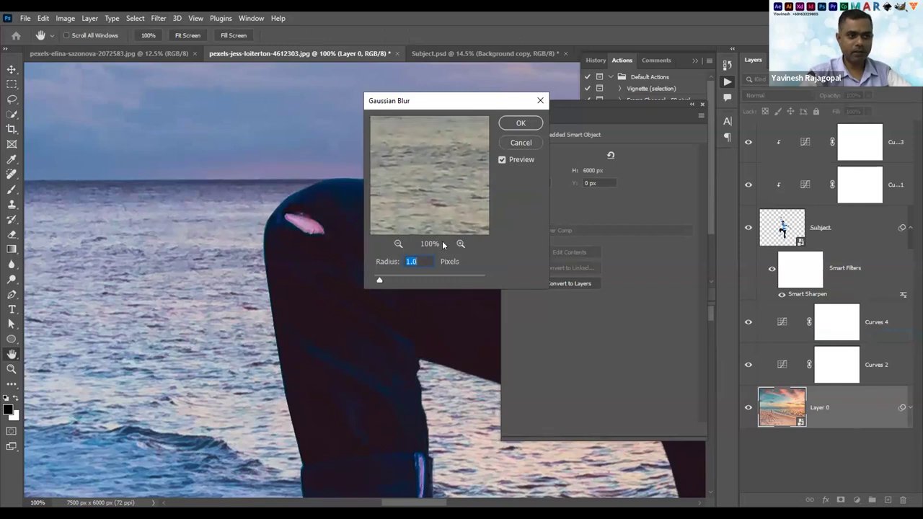
left_click(460, 244)
left_click(460, 244)
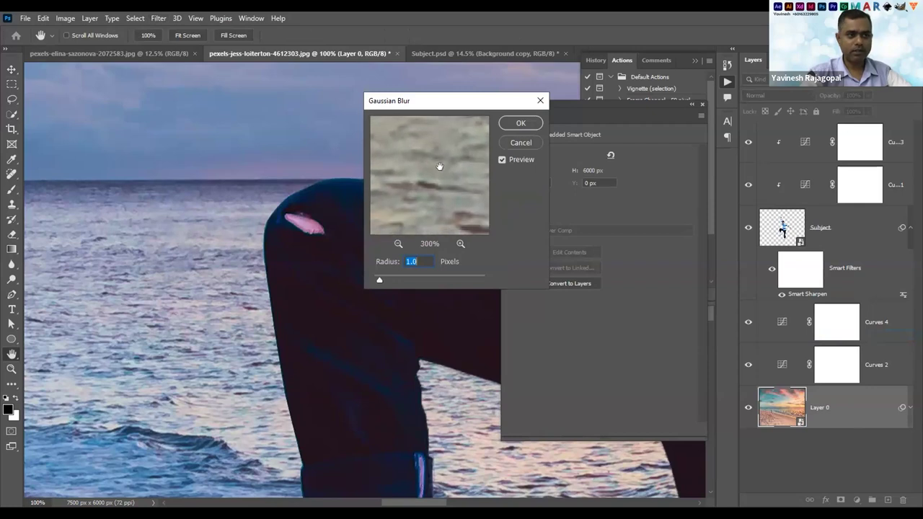
left_click_drag(441, 166, 441, 157)
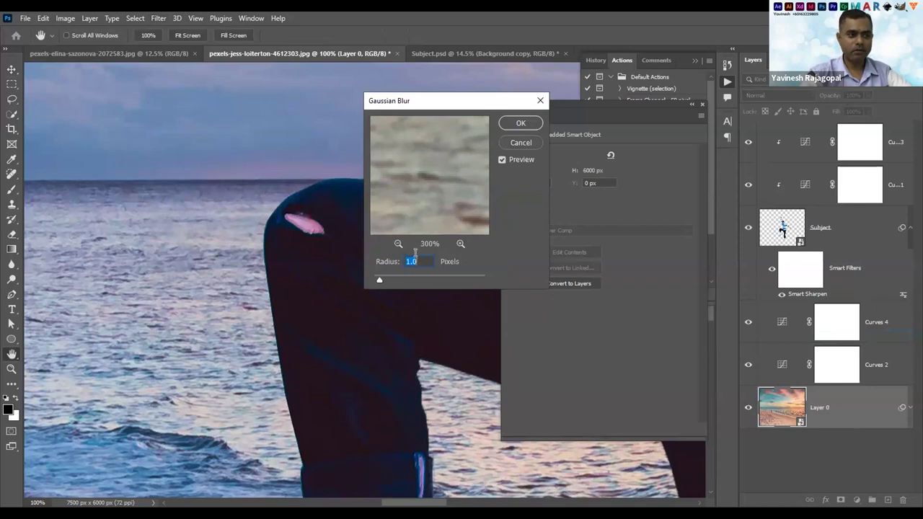
type("0.5")
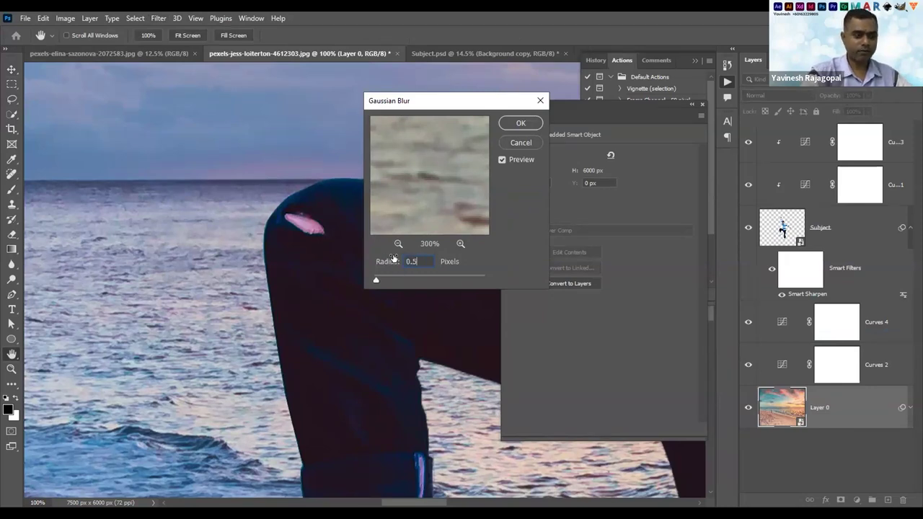
left_click_drag(429, 192, 430, 185)
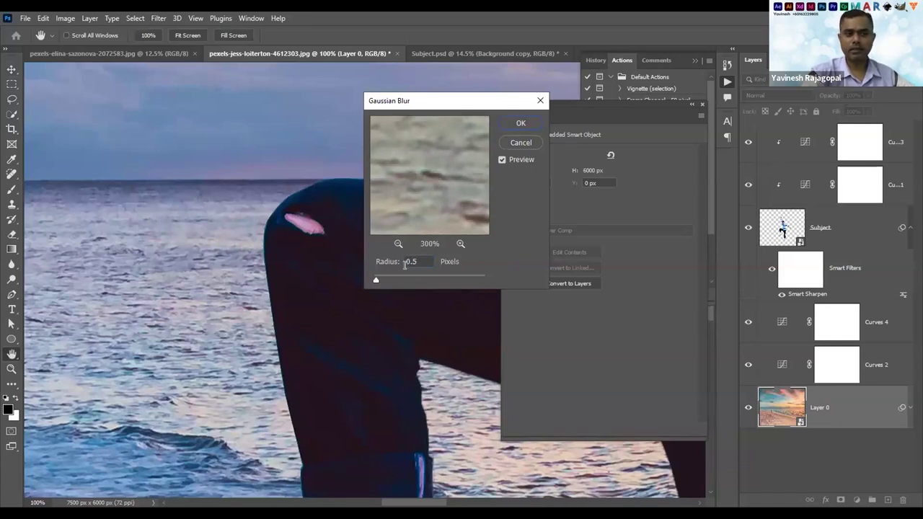
left_click_drag(431, 159, 437, 154)
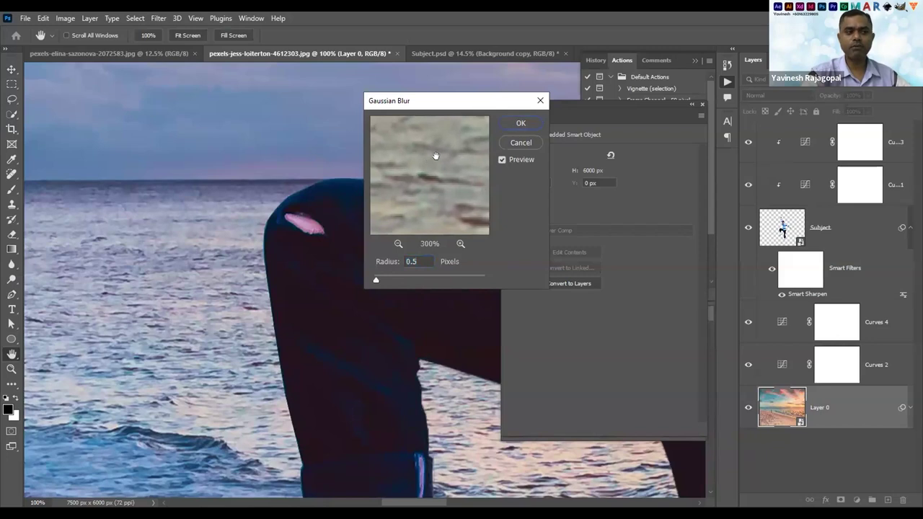
left_click(521, 124)
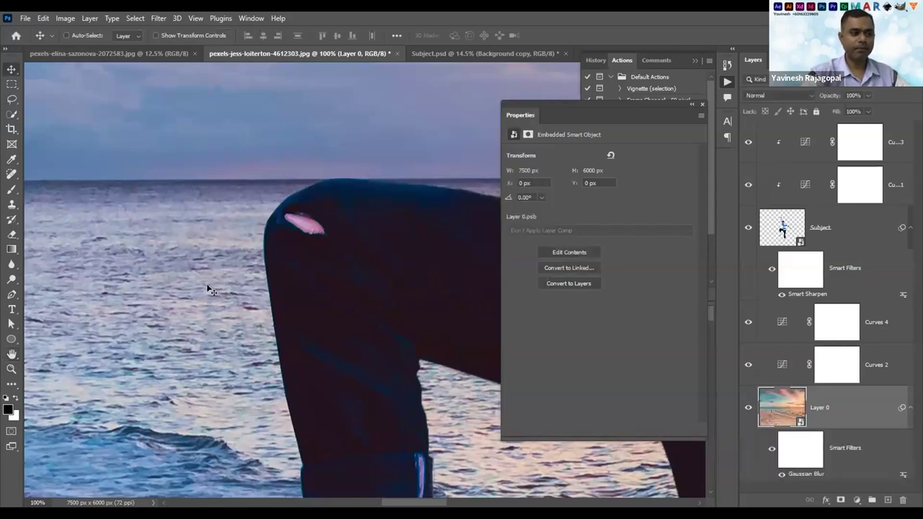
Pan past the knee and zoom out to 12.5% to see the whole composite
left_click_drag(189, 332, 246, 278)
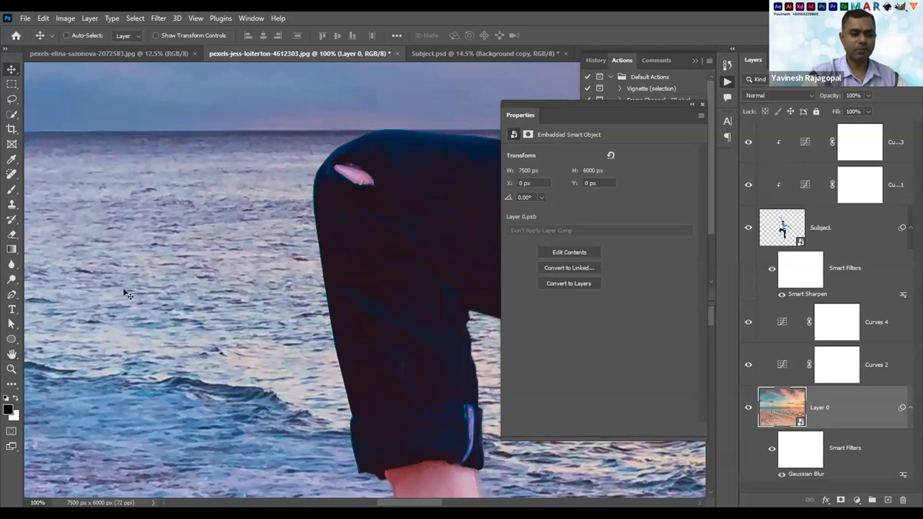
left_click_drag(357, 241, 266, 214)
scroll(361, 298, "down", 2, "alt")
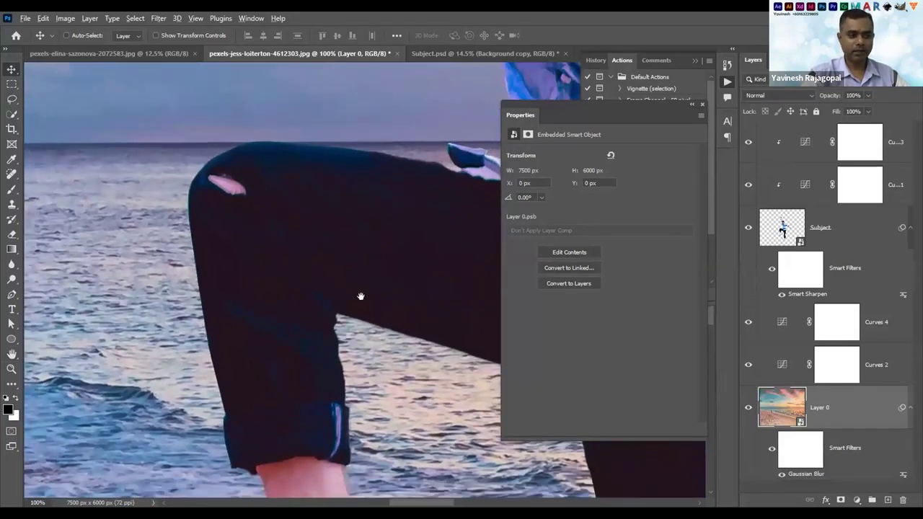
scroll(361, 297, "down", 1, "alt")
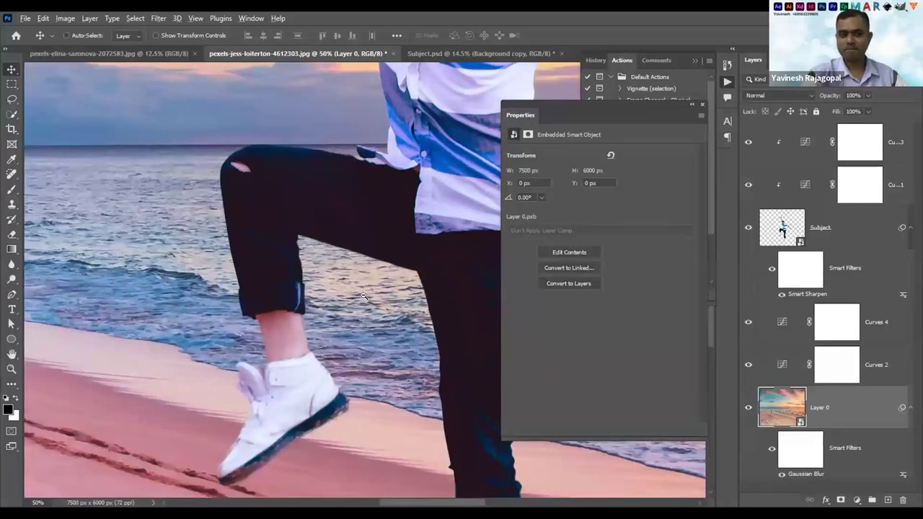
scroll(364, 296, "down", 2, "alt")
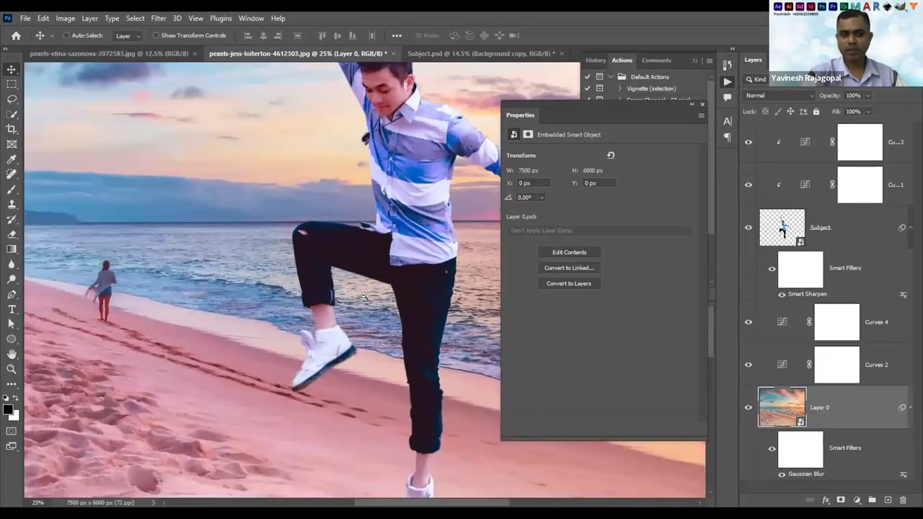
scroll(405, 274, "down", 1, "alt")
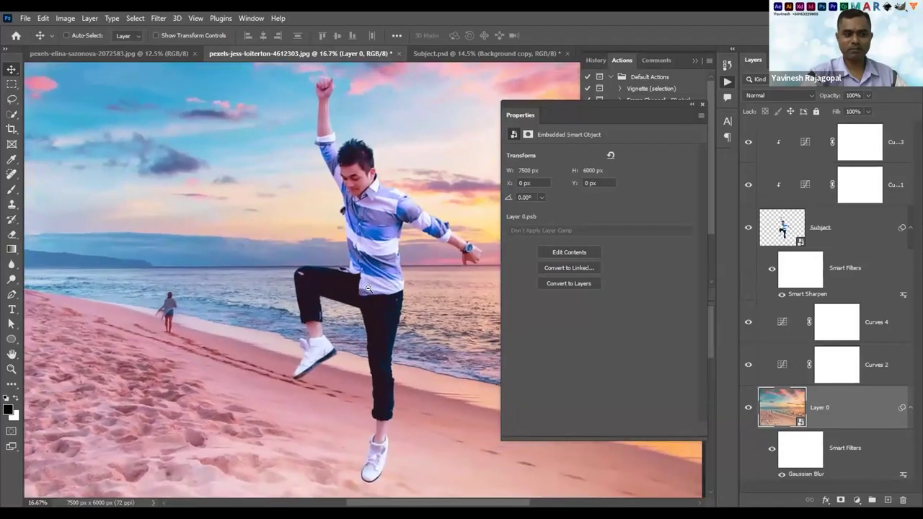
scroll(368, 288, "down", 1, "alt")
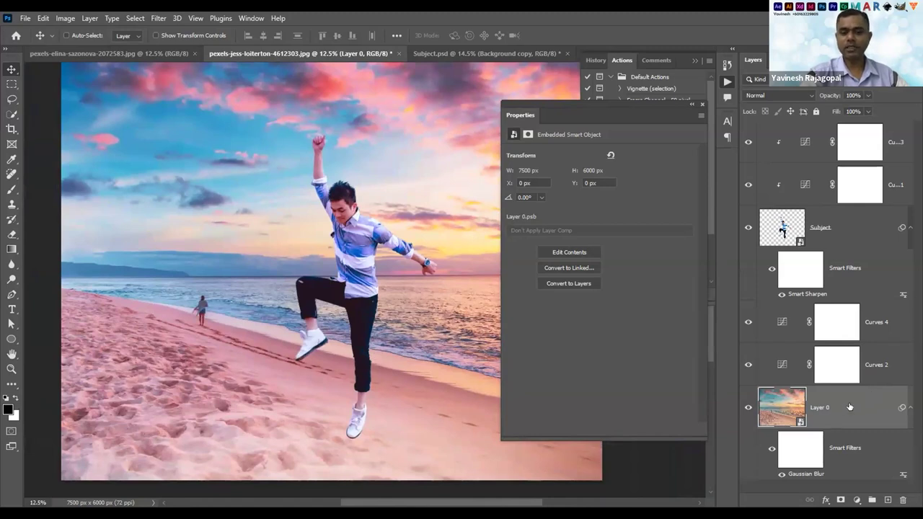
Make the Subject smart-object layer active in the Layers panel
left_click(842, 229)
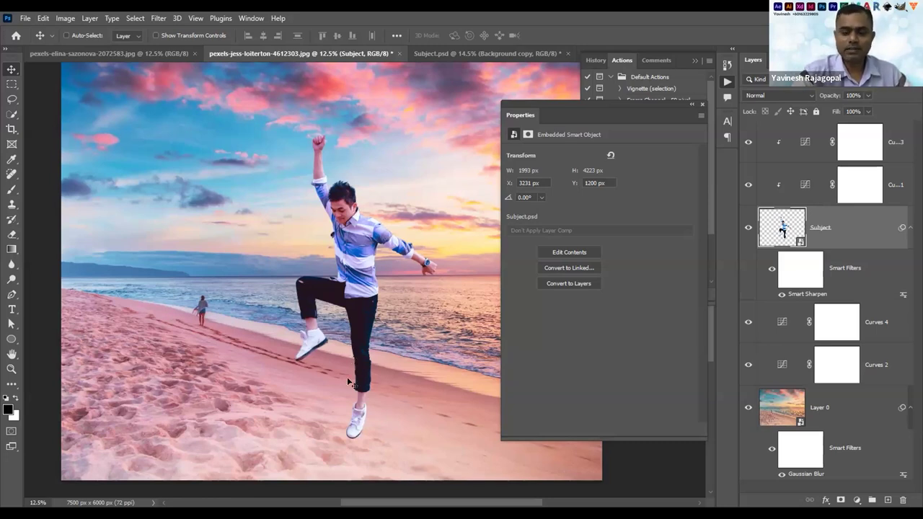
Zoom in close and pan along the trouser edge against the shoreline and surf
scroll(359, 331, "up", 1)
scroll(360, 331, "up", 2)
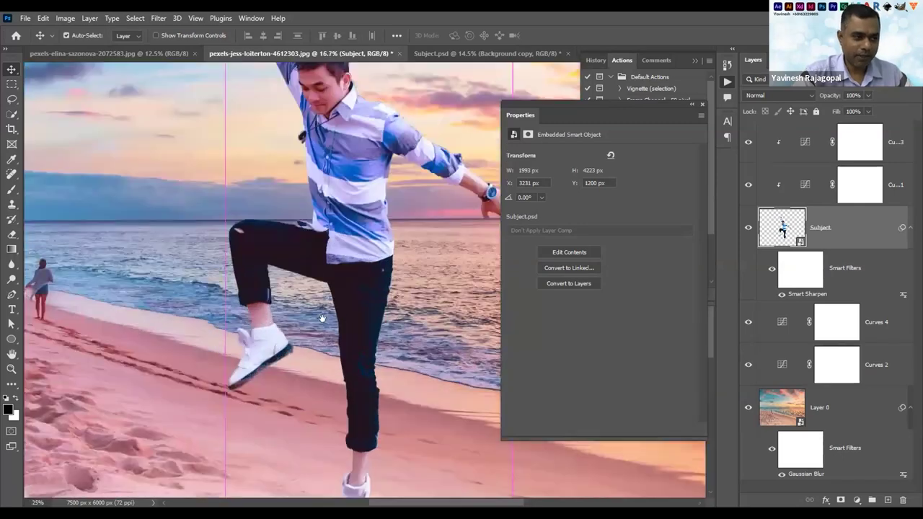
scroll(402, 404, "up", 2)
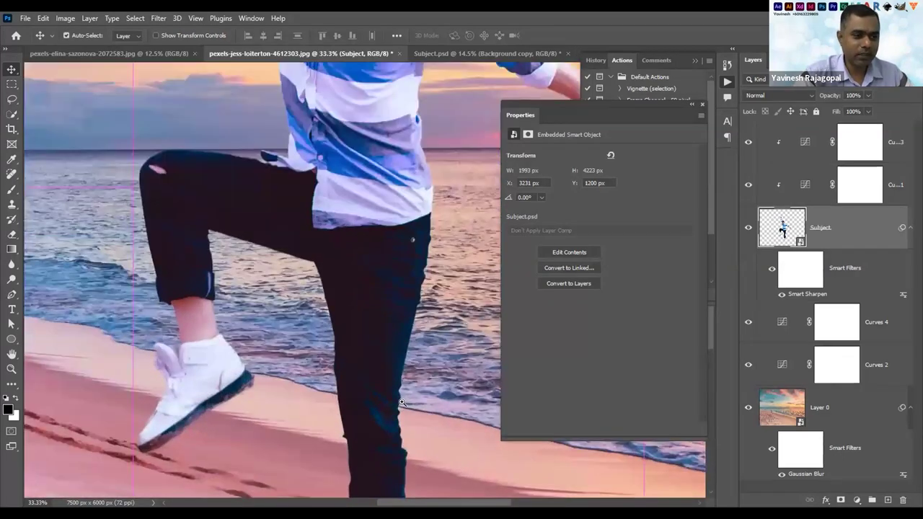
scroll(292, 267, "up", 3)
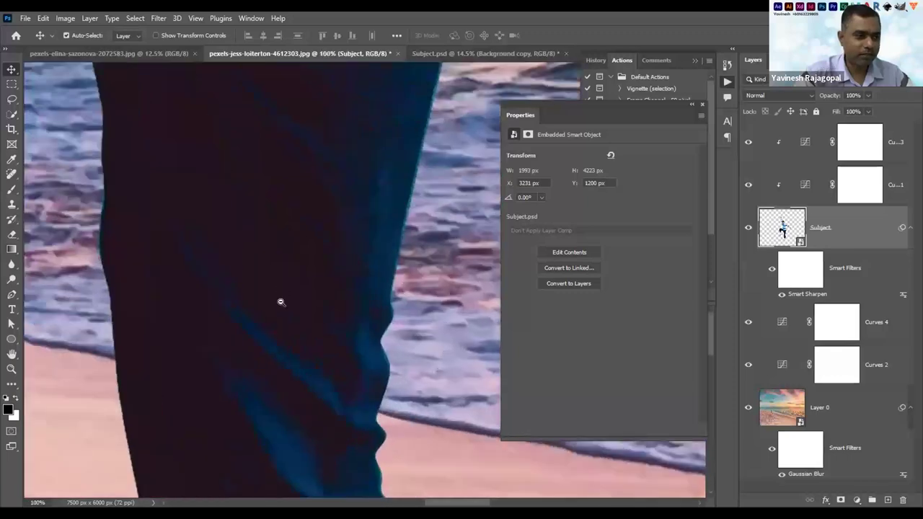
scroll(345, 235, "down", 3)
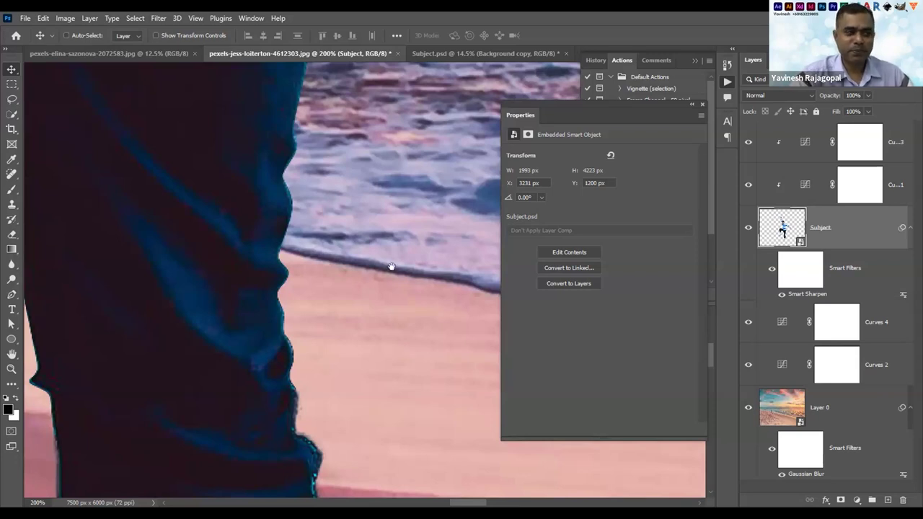
left_click_drag(428, 338, 376, 334)
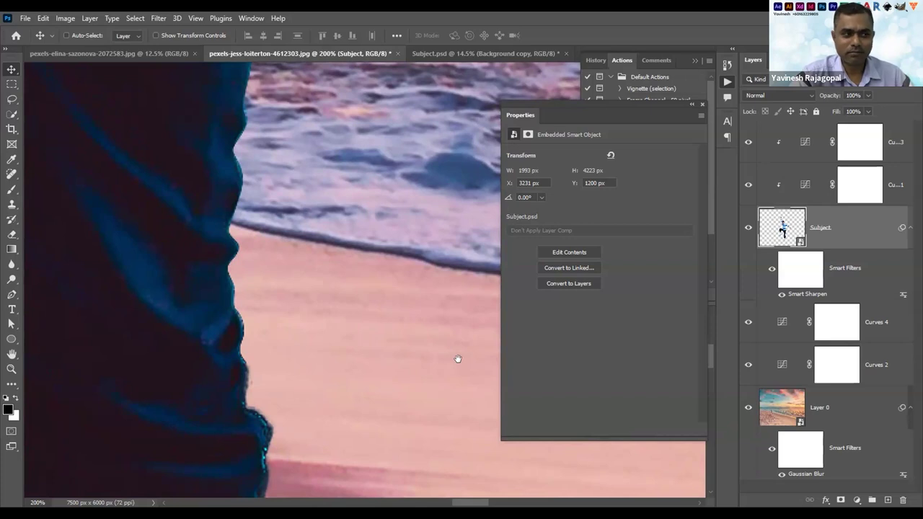
key("ctrl")
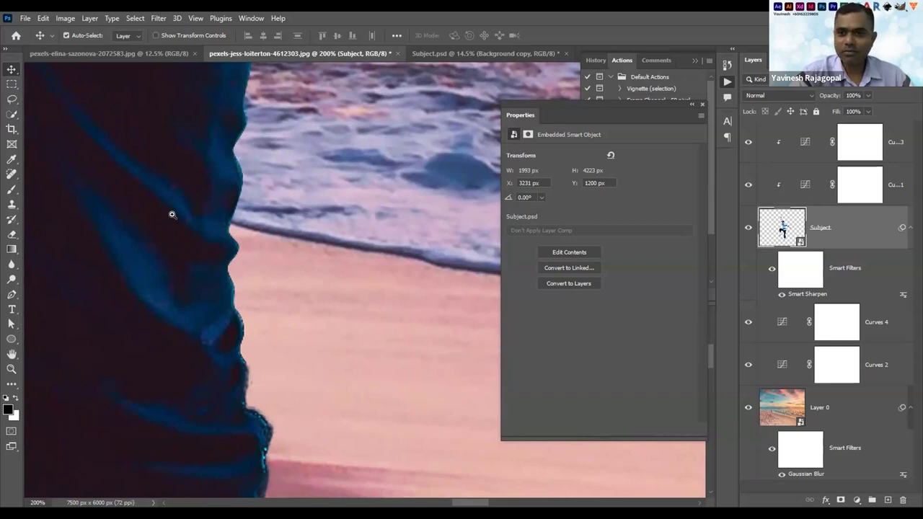
key("space")
left_click_drag(303, 315, 375, 459)
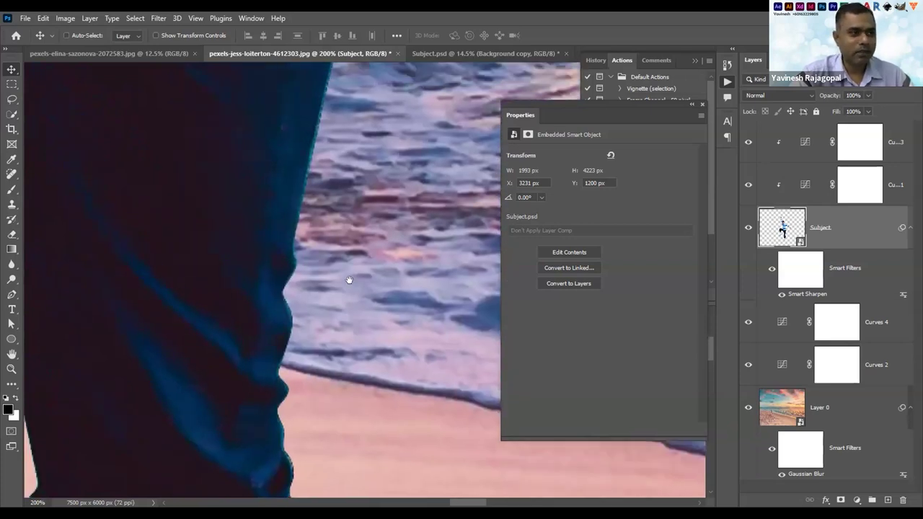
left_click_drag(340, 357, 342, 274)
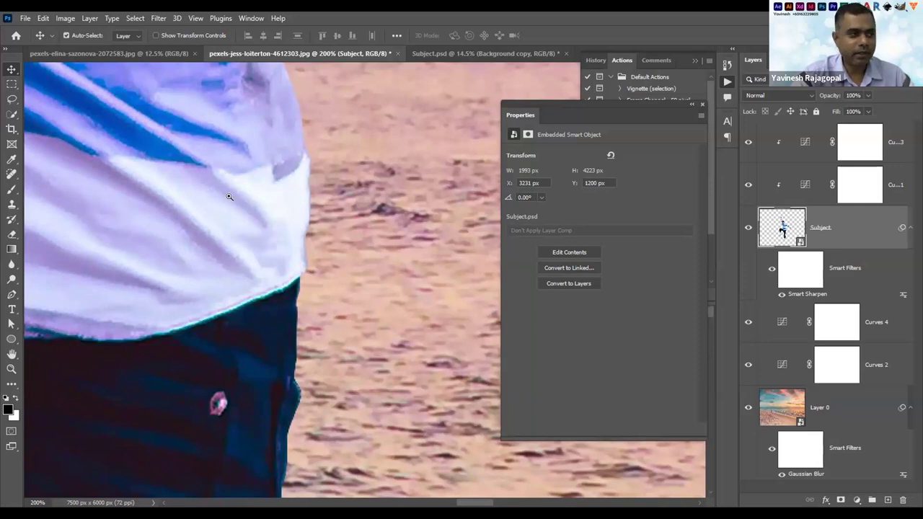
Check the shirt hem up close, zoom back out to 300%, and select Layer 0
scroll(227, 194, "up", 2)
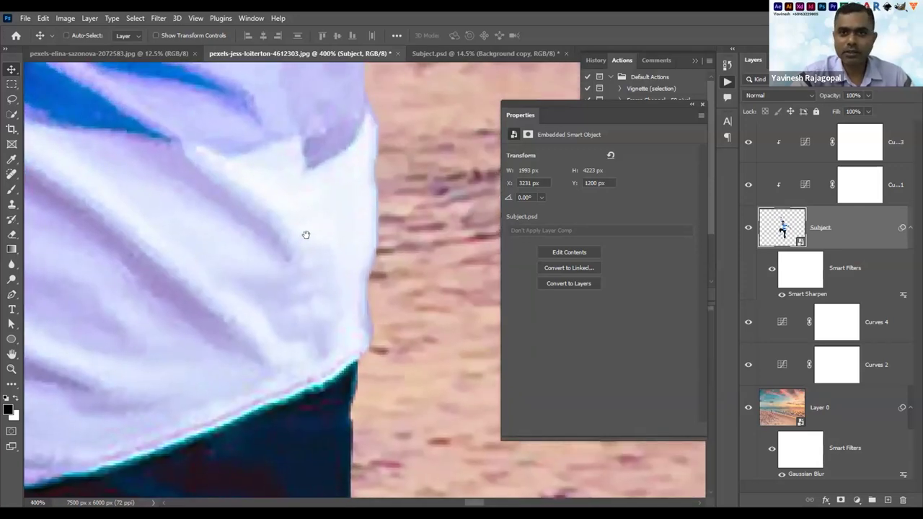
left_click_drag(306, 234, 284, 241)
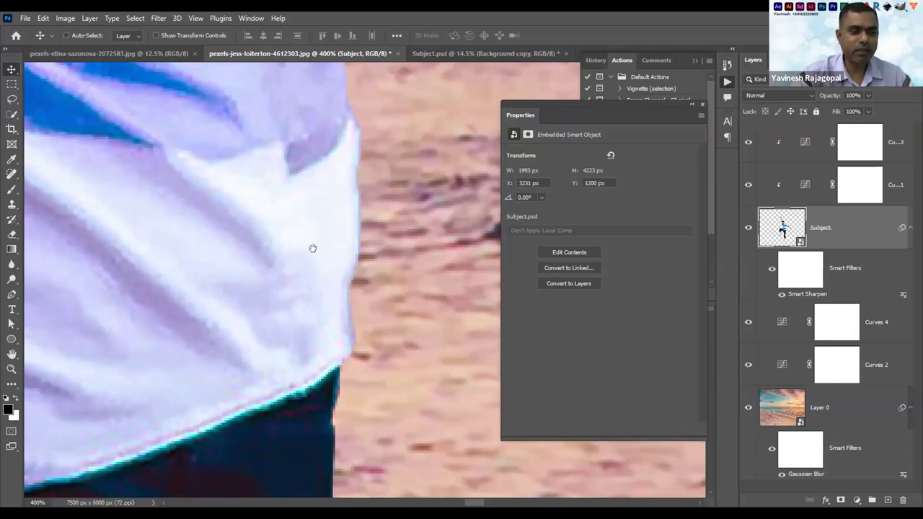
scroll(296, 329, "down", 8)
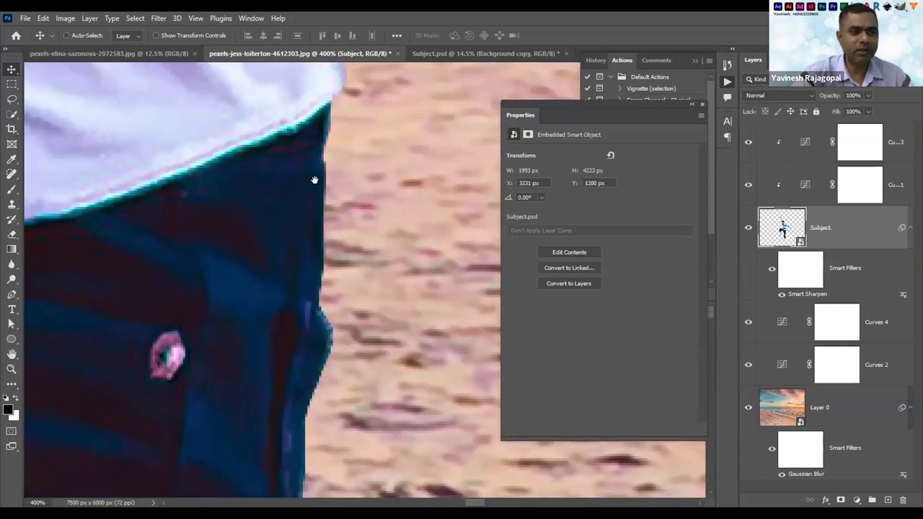
scroll(314, 180, "down", 4)
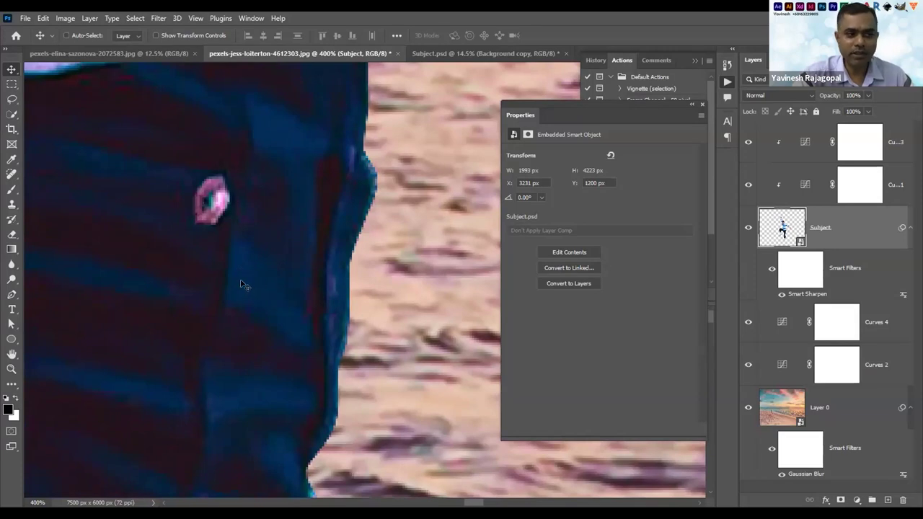
scroll(267, 305, "right", 3)
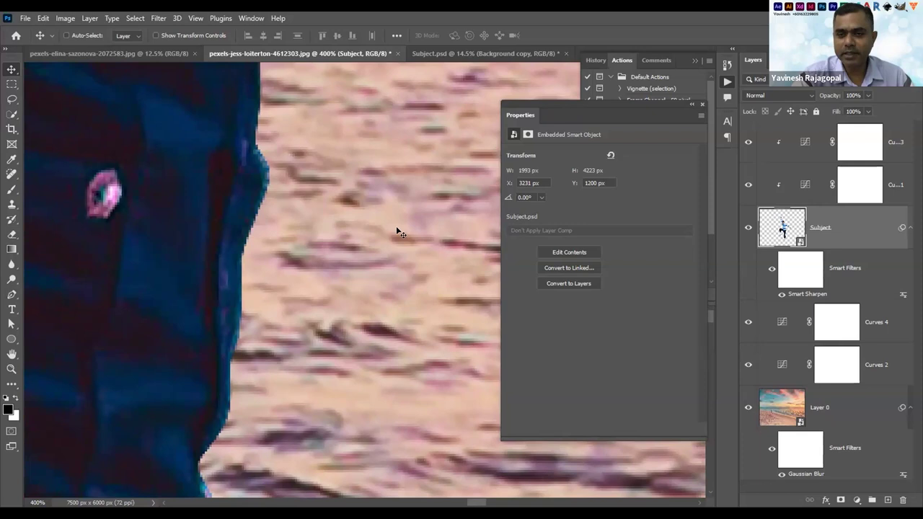
left_click(334, 273, "alt")
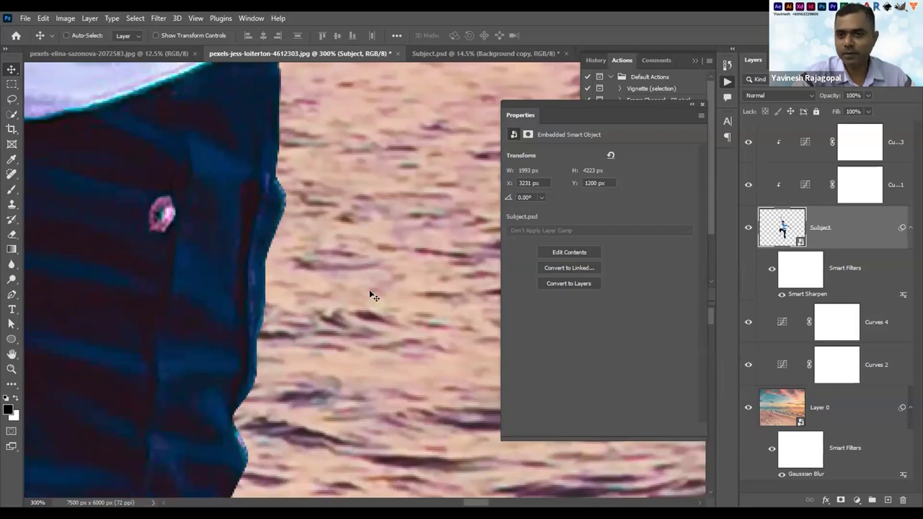
left_click(836, 408)
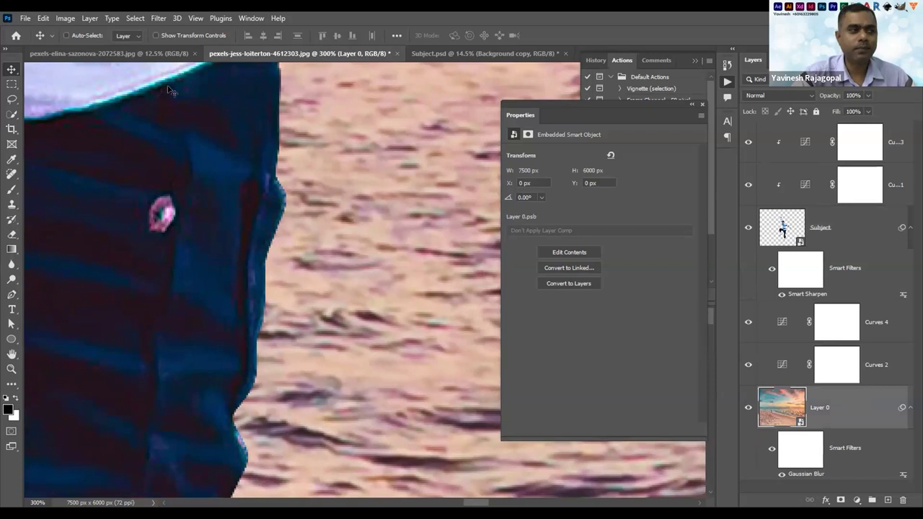
Add Gaussian, monochromatic noise at 2.49% to the beach background with Add Noise
left_click(159, 18)
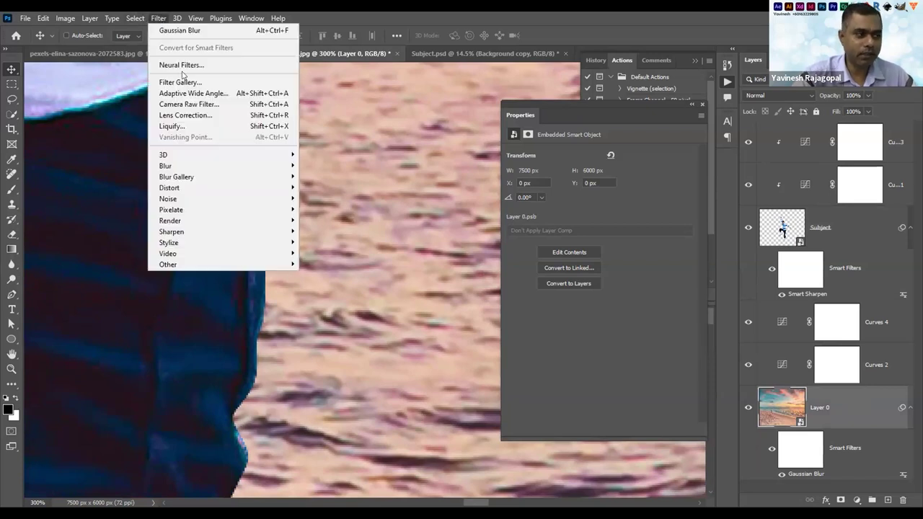
mouse_move(238, 199)
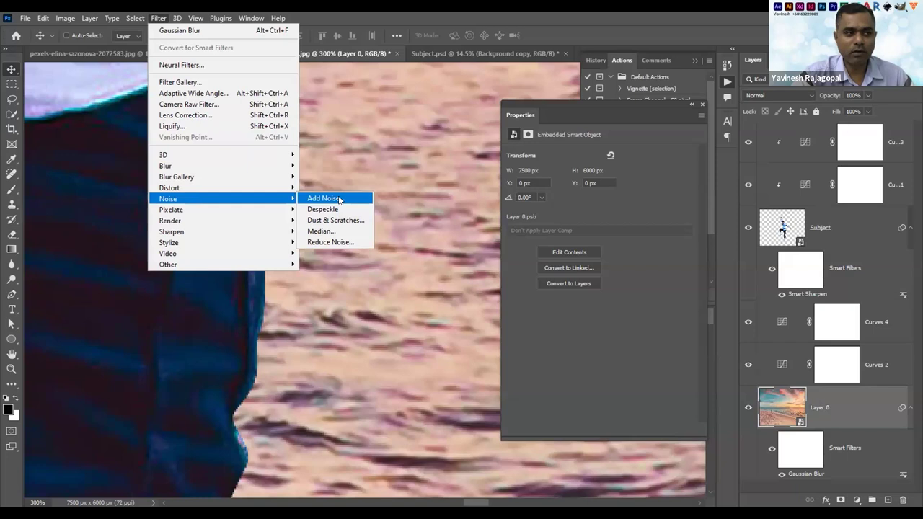
left_click(338, 198)
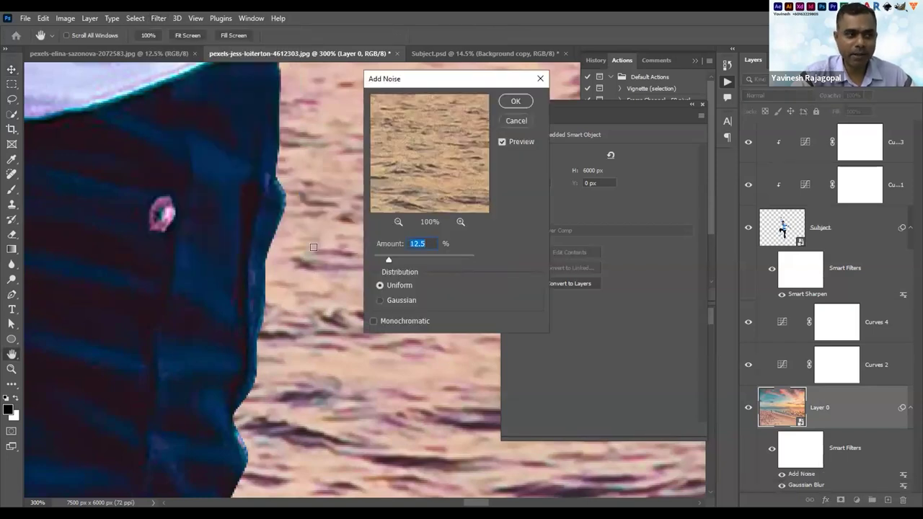
left_click(379, 300)
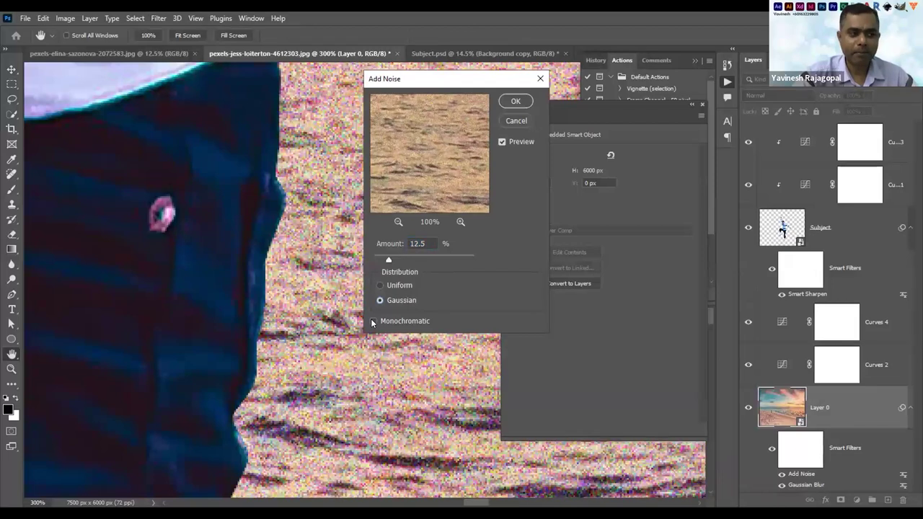
left_click(373, 321)
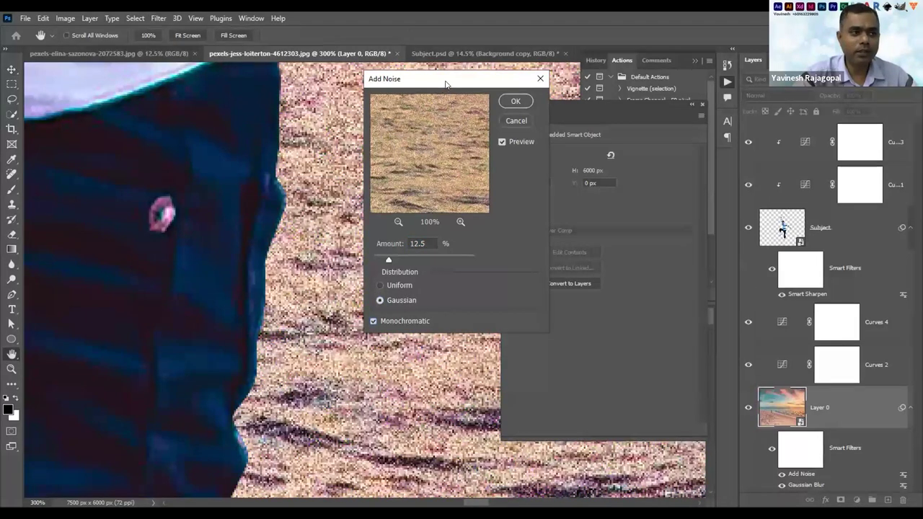
left_click_drag(476, 261, 463, 259)
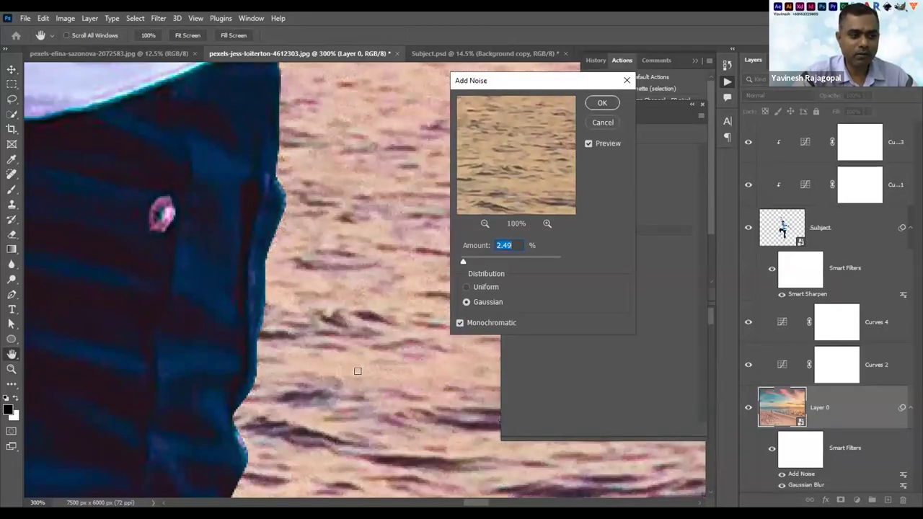
left_click(604, 102)
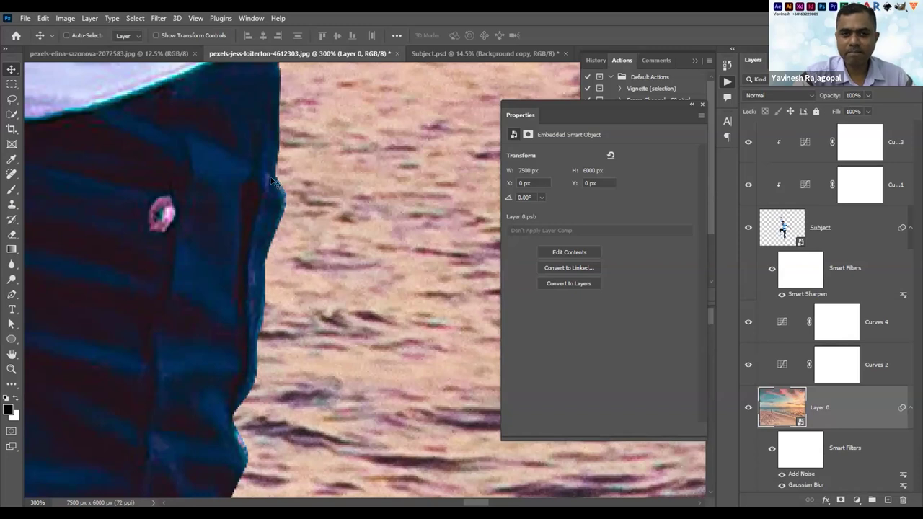
key("ctrl")
left_click(327, 305)
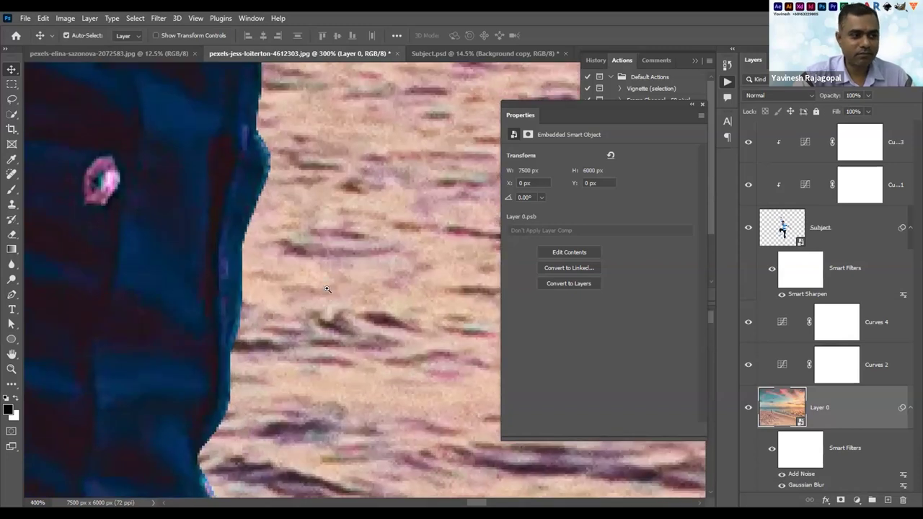
left_click(328, 297)
left_click(781, 474)
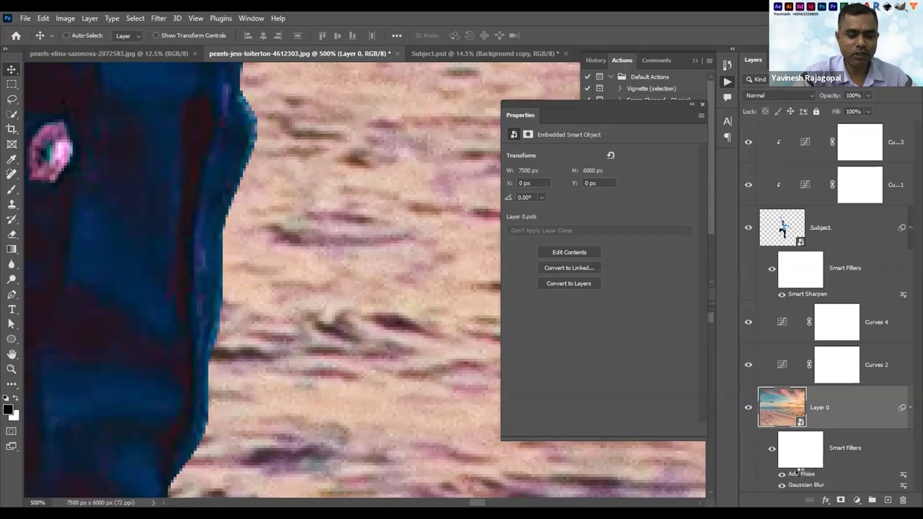
Change the Add Noise smart filter's Amount to 2%
double_click(802, 474)
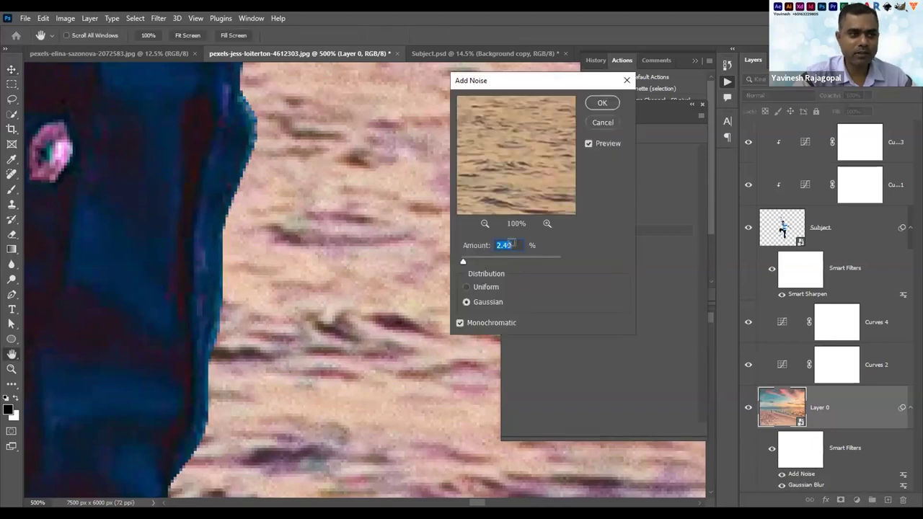
type("2")
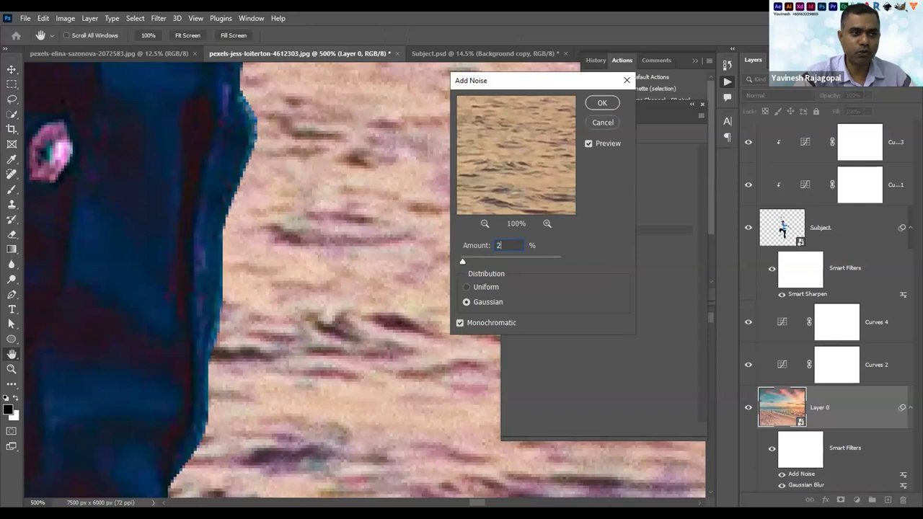
left_click(603, 104)
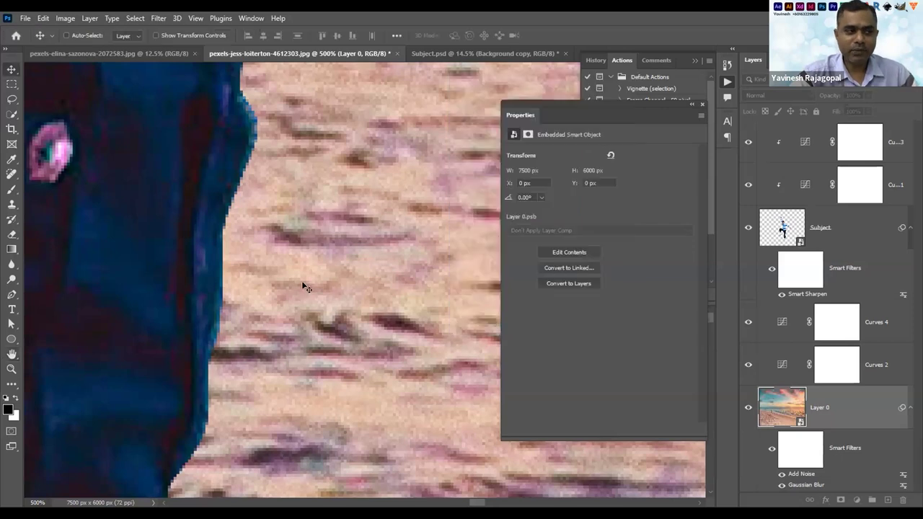
Zoom out step by step until the whole beach composite is visible
key("ctrl+minus")
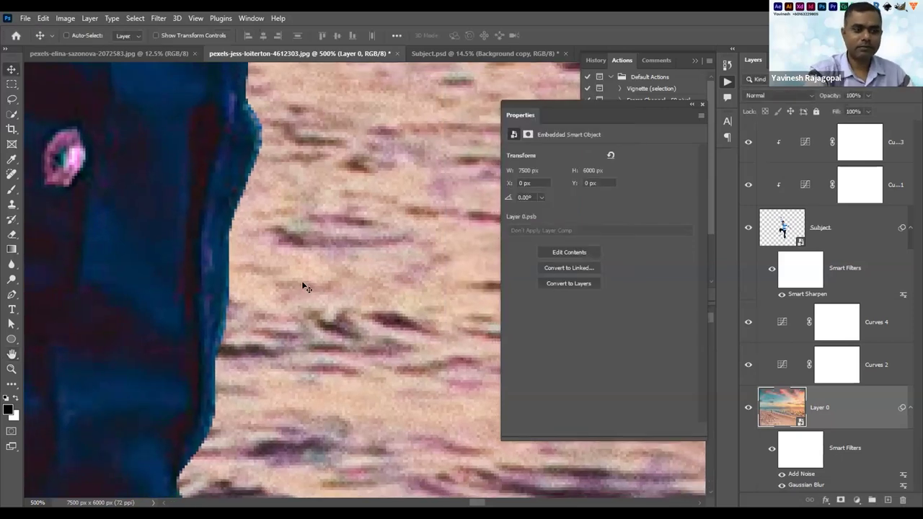
key("ctrl+minus")
key("ctrl+minus")
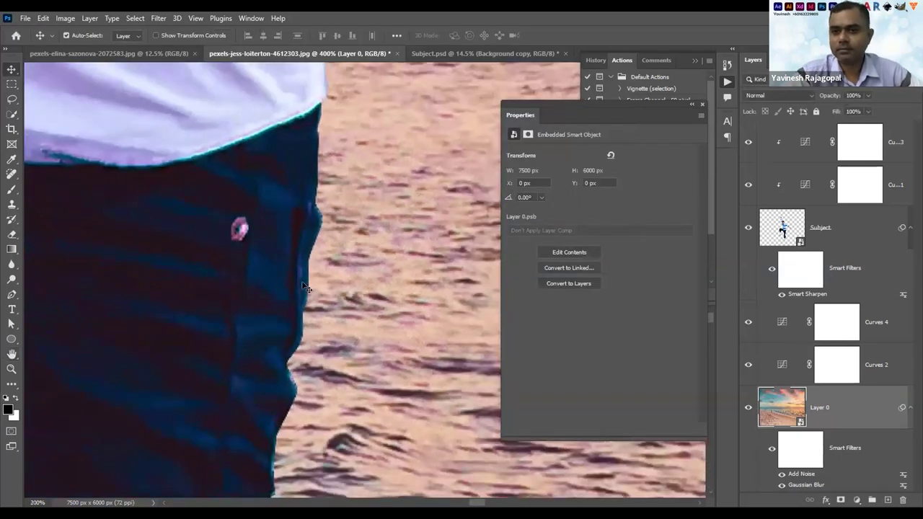
key("ctrl+minus")
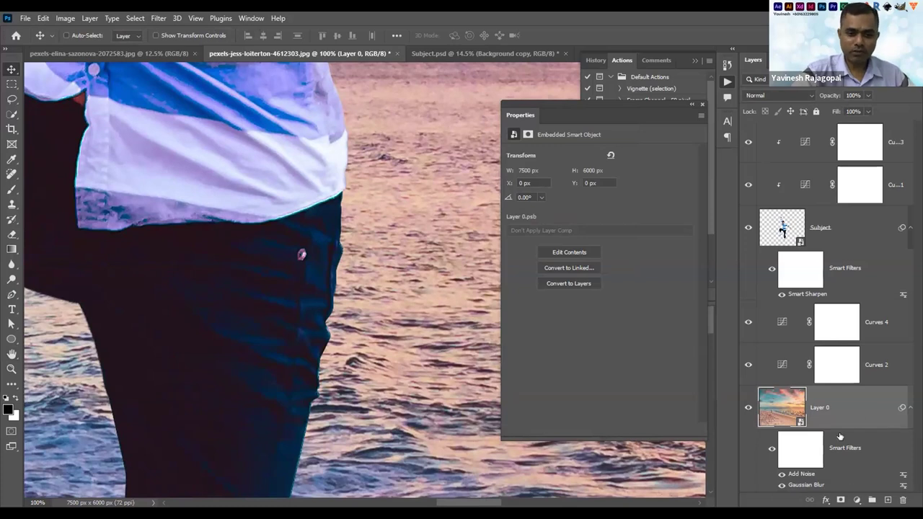
scroll(285, 184, "up", 3)
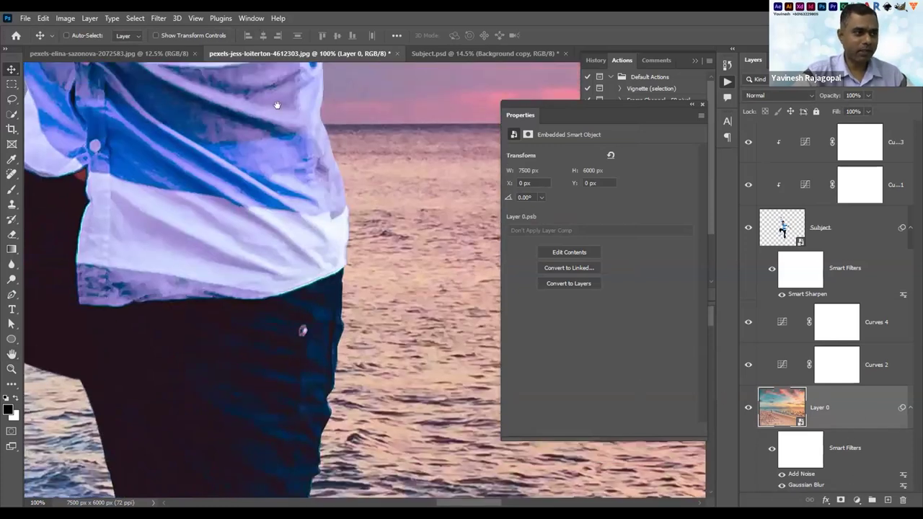
scroll(277, 105, "up", 1)
left_click(378, 202, "alt")
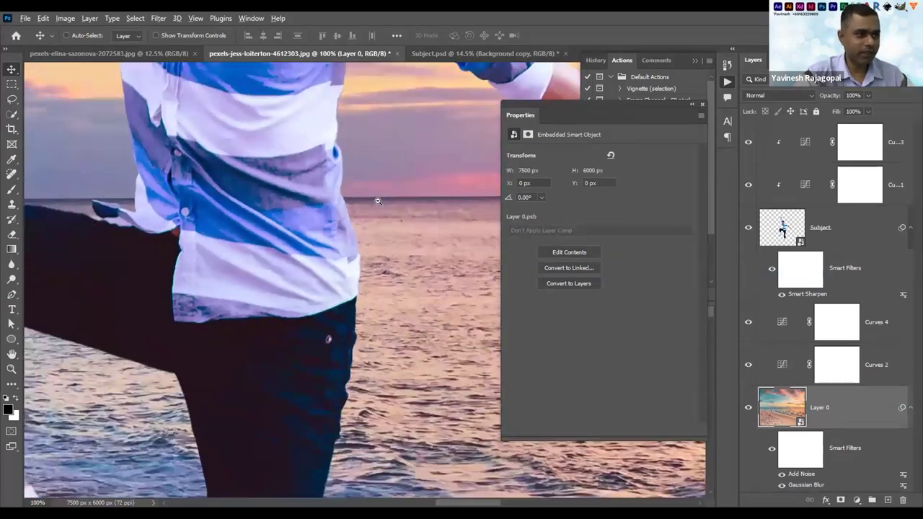
left_click(378, 202, "alt")
left_click(351, 167, "alt")
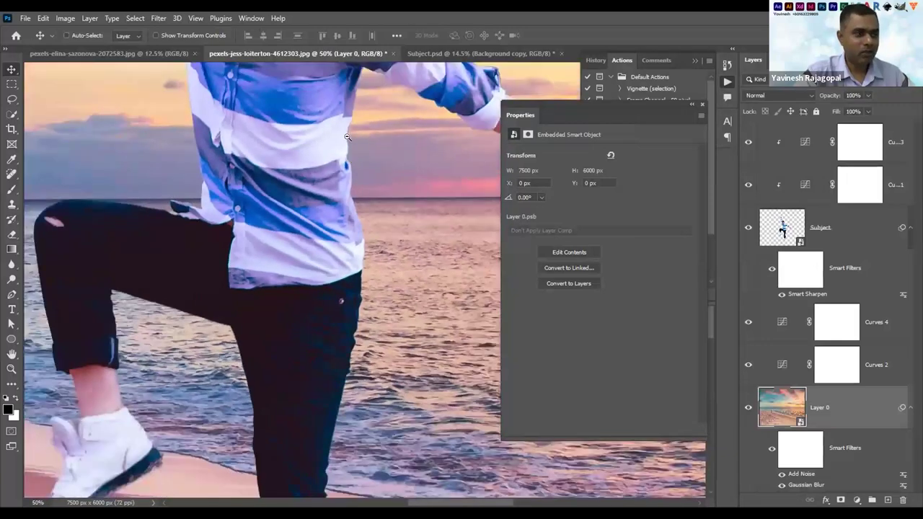
left_click(393, 215, "alt")
left_click(388, 215, "alt")
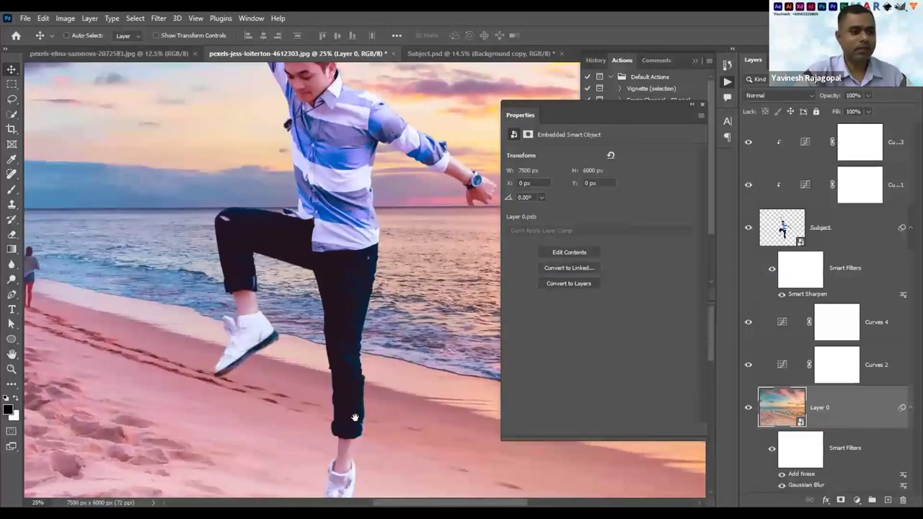
scroll(317, 332, "down", 1)
scroll(324, 340, "down", 2)
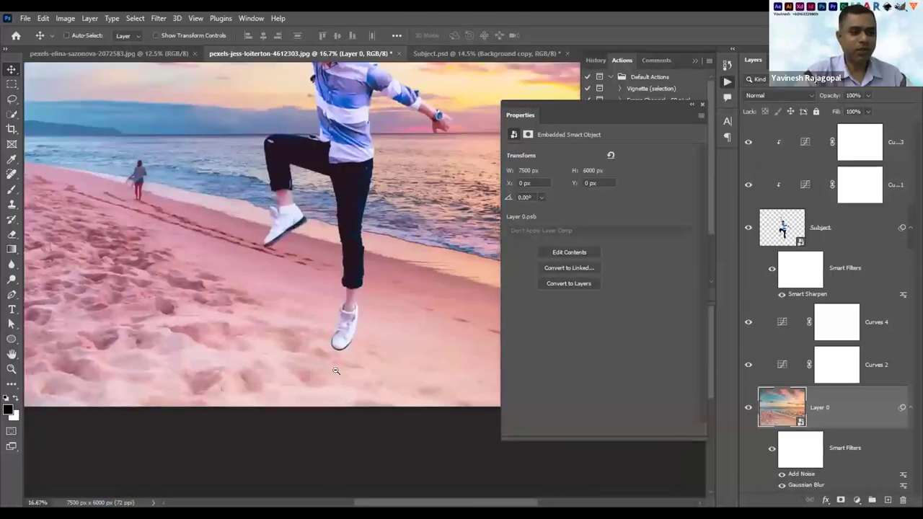
scroll(330, 340, "down", 1)
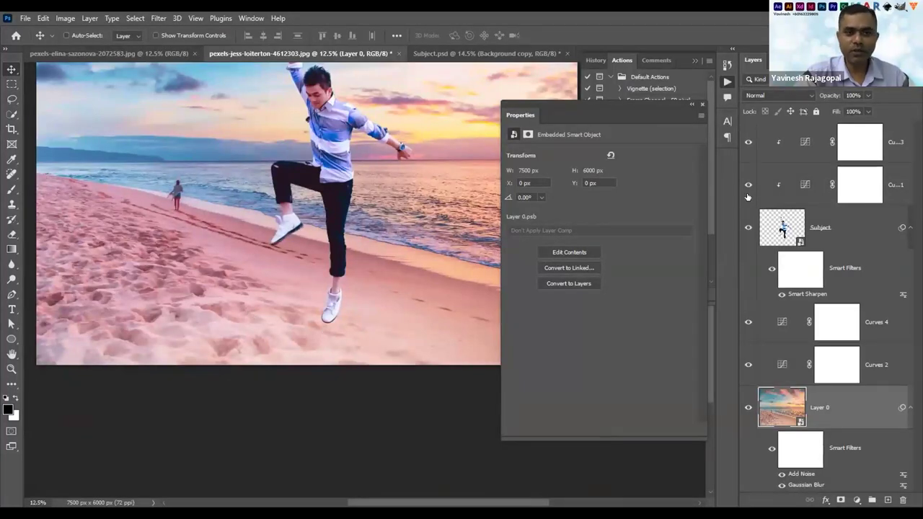
Select the Subject layer and duplicate it with Ctrl+J into Subject copy
left_click(783, 229)
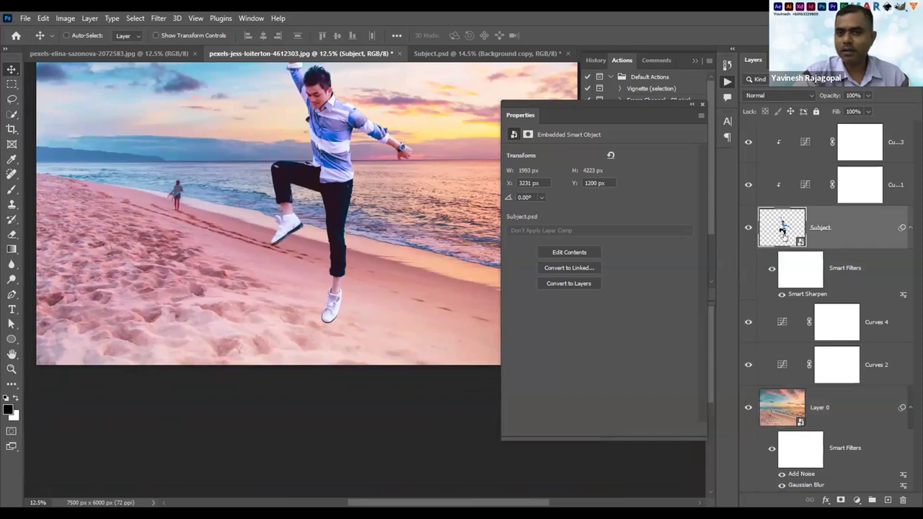
key("ctrl")
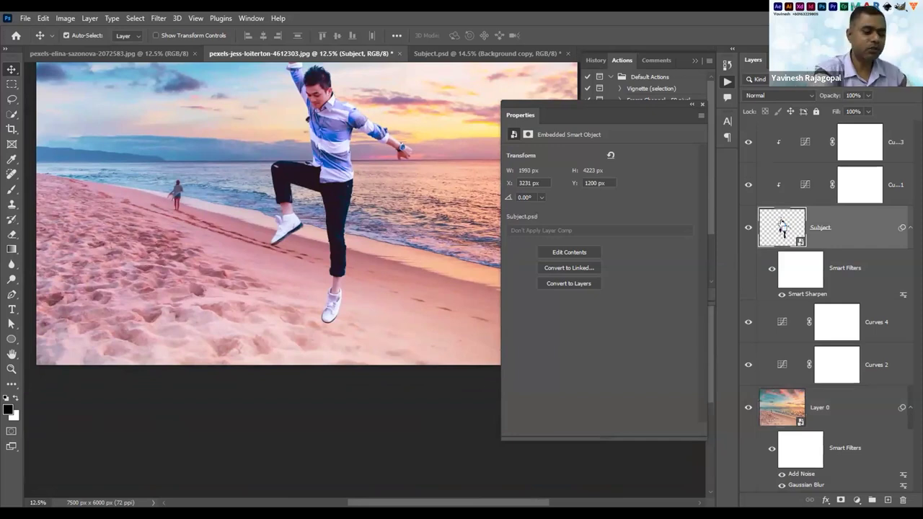
key("ctrl+j")
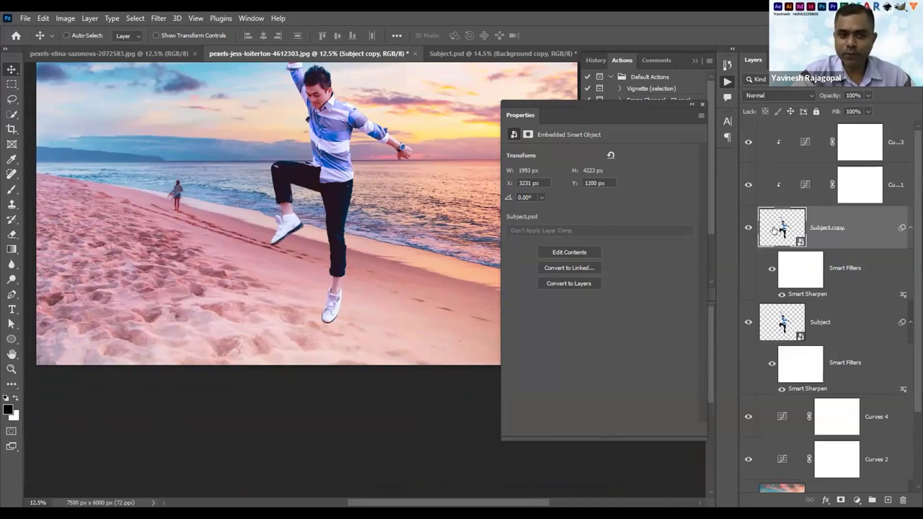
Give Subject copy a dark grey Color Overlay layer style, making the man a silhouette
double_click(870, 228)
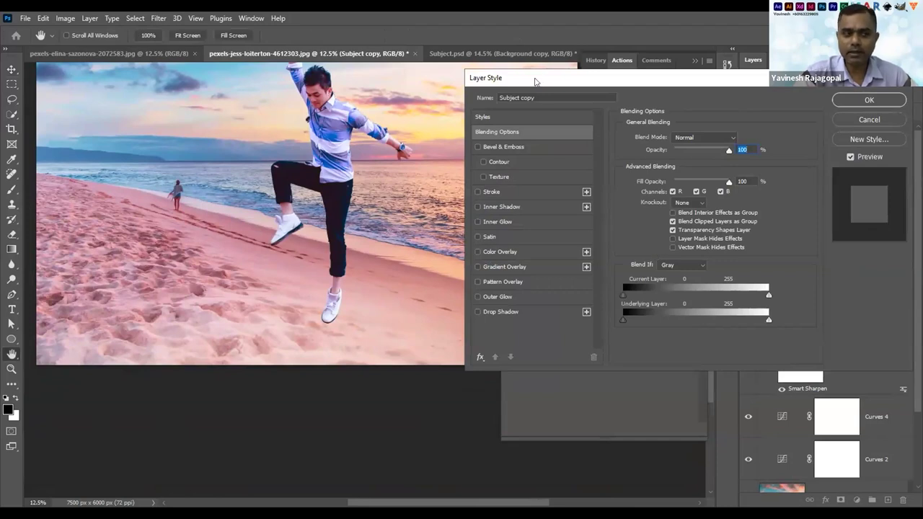
left_click(499, 251)
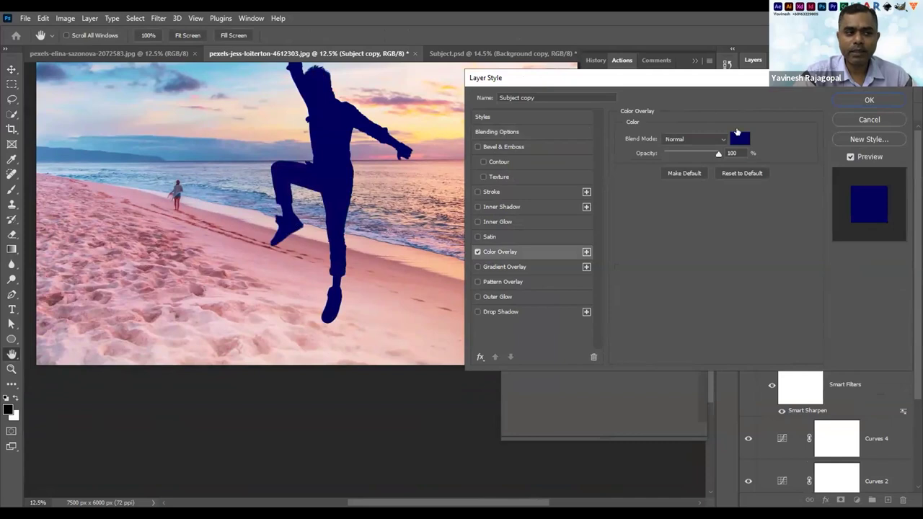
left_click(739, 139)
left_click_drag(432, 200, 384, 232)
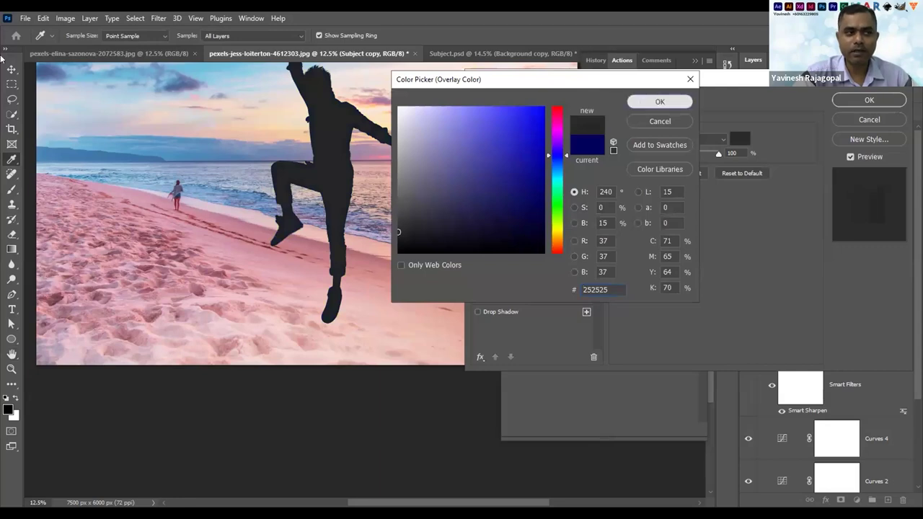
left_click(642, 103)
left_click(869, 102)
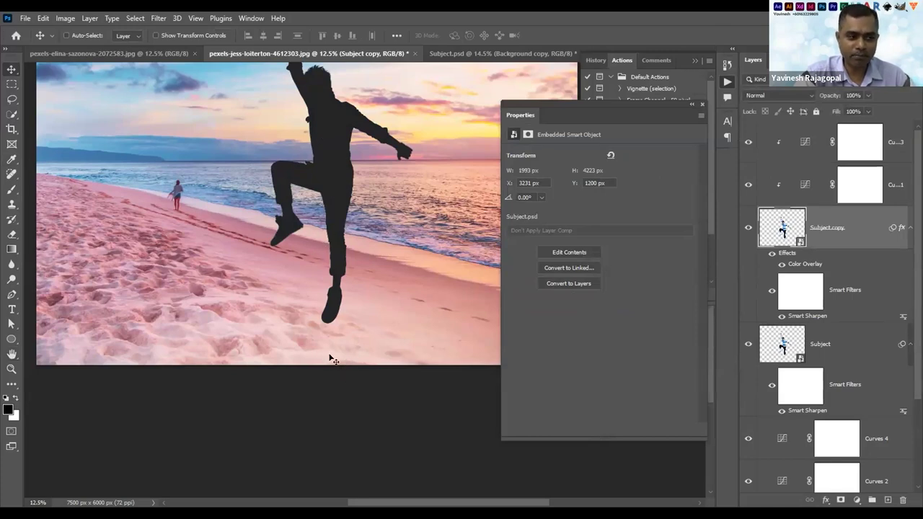
Free Transform the silhouette copy, squashing it flat and moving it down under the feet
key("ctrl")
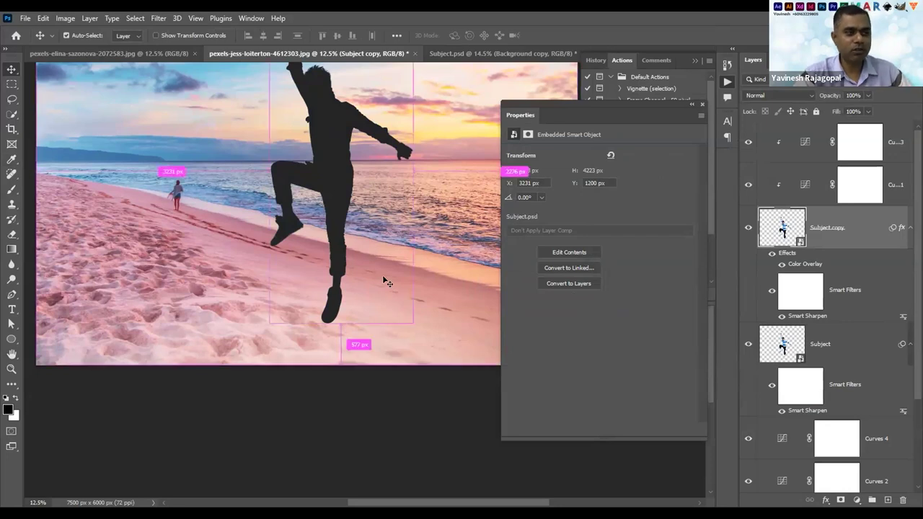
key("ctrl+t")
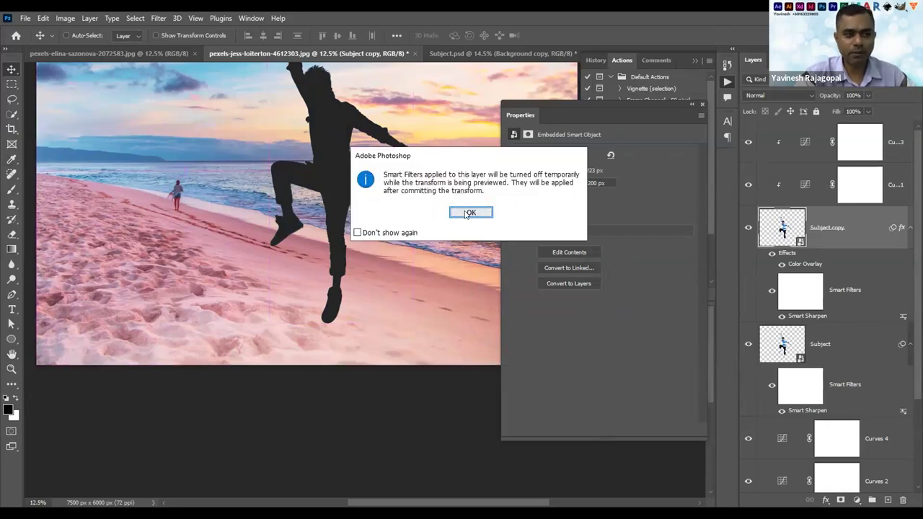
left_click(469, 213)
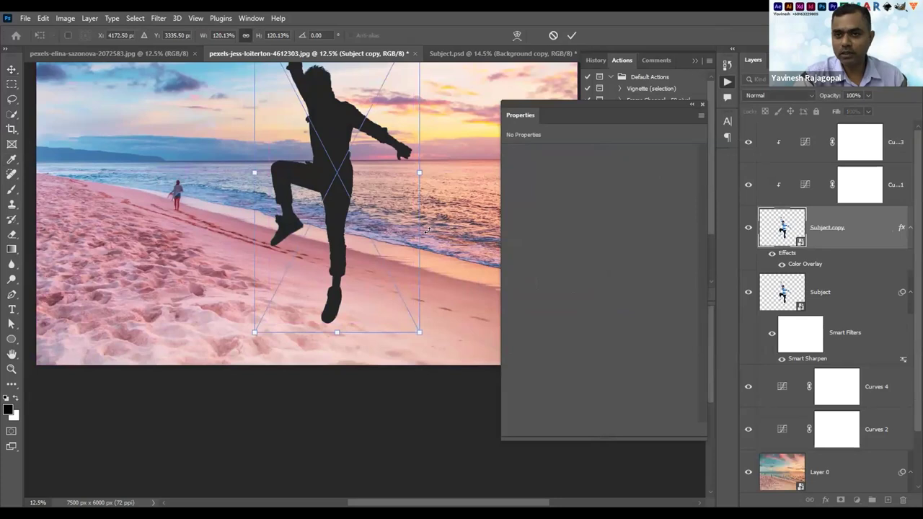
key("ctrl+minus")
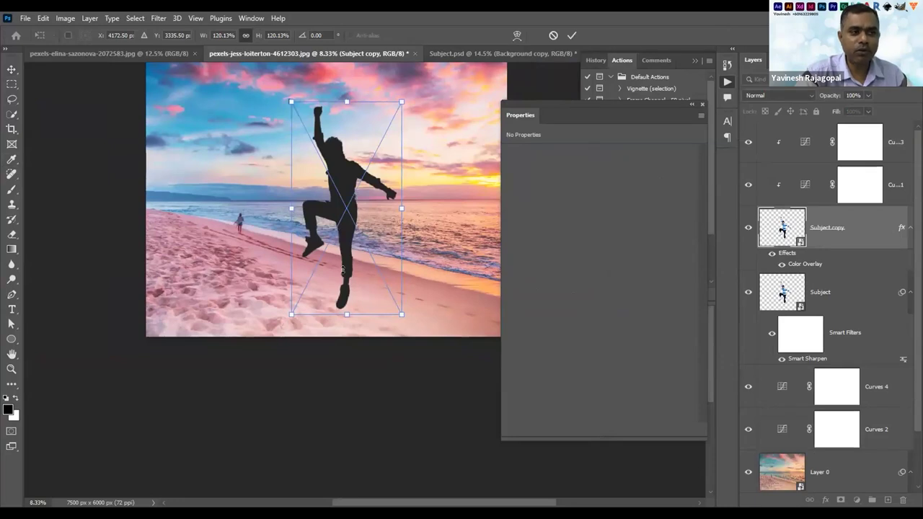
left_click_drag(345, 283, 346, 289)
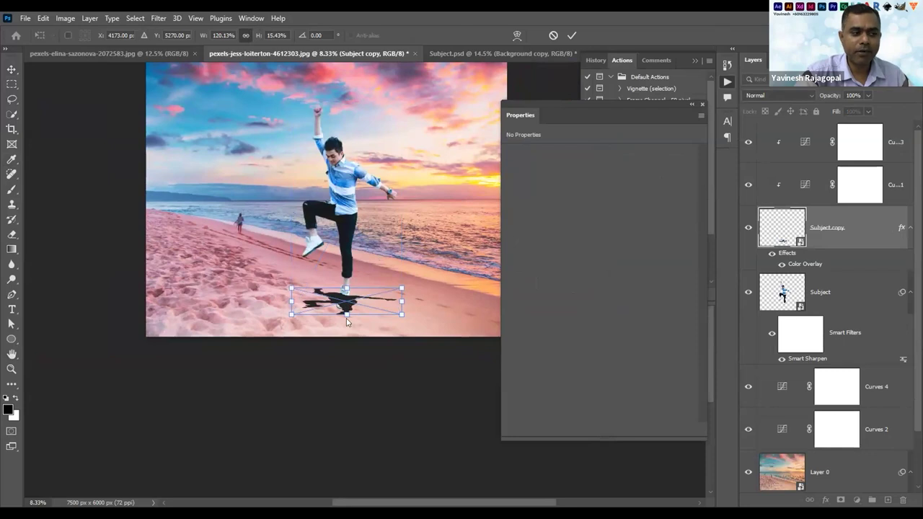
left_click_drag(346, 318, 342, 339)
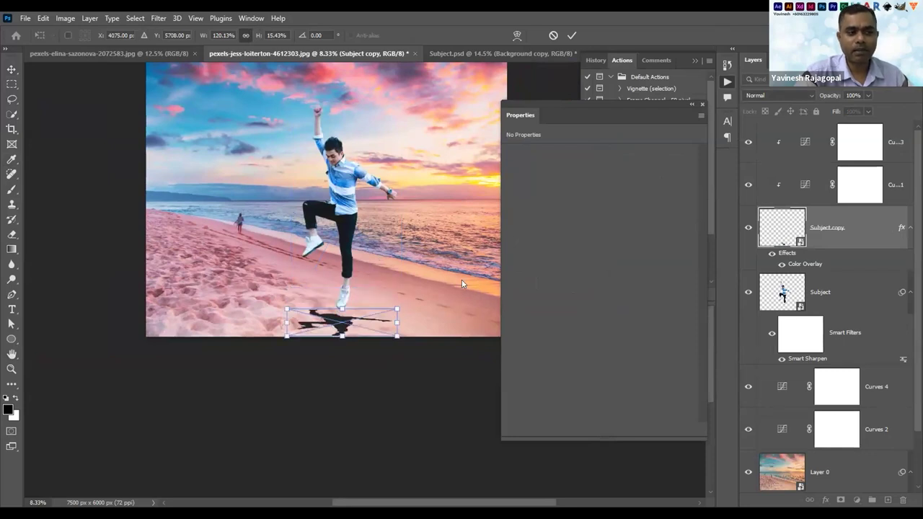
key("Return")
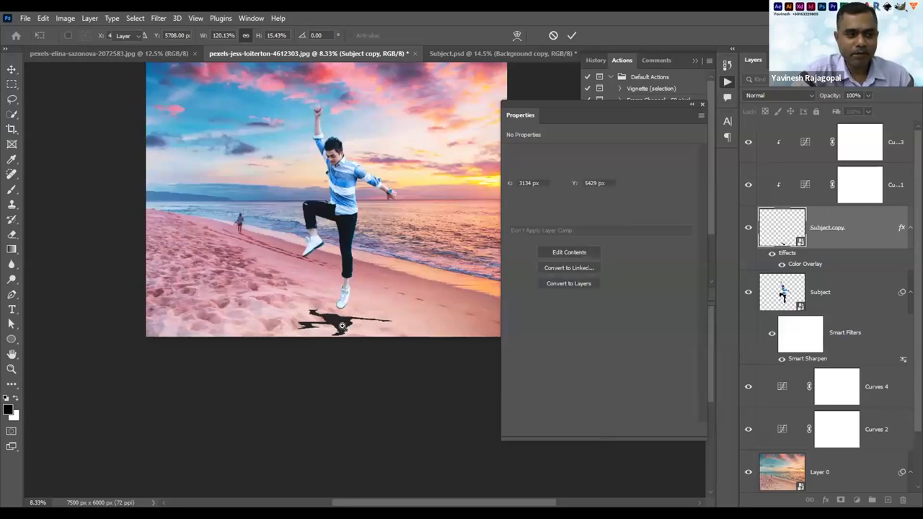
Zoom in and nudge the squashed shadow into place beneath the feet
key("Return")
scroll(342, 327, "up", 2)
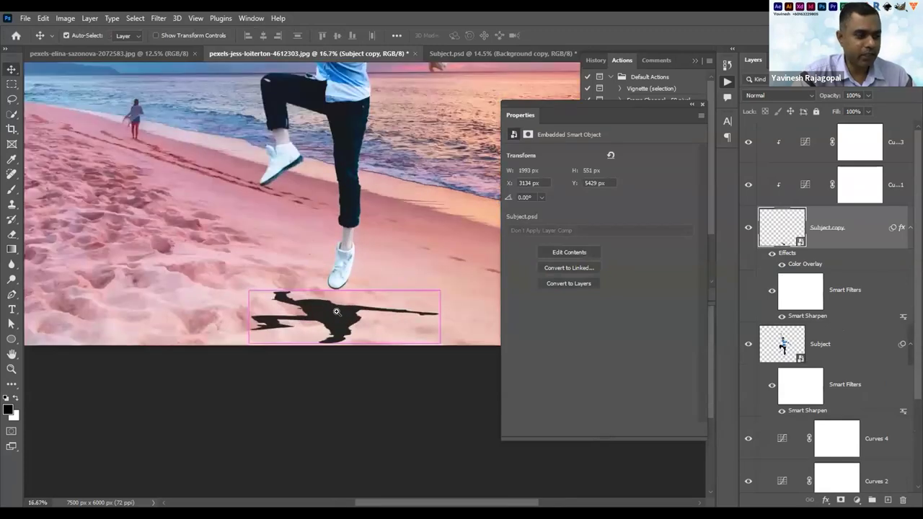
key("ctrl")
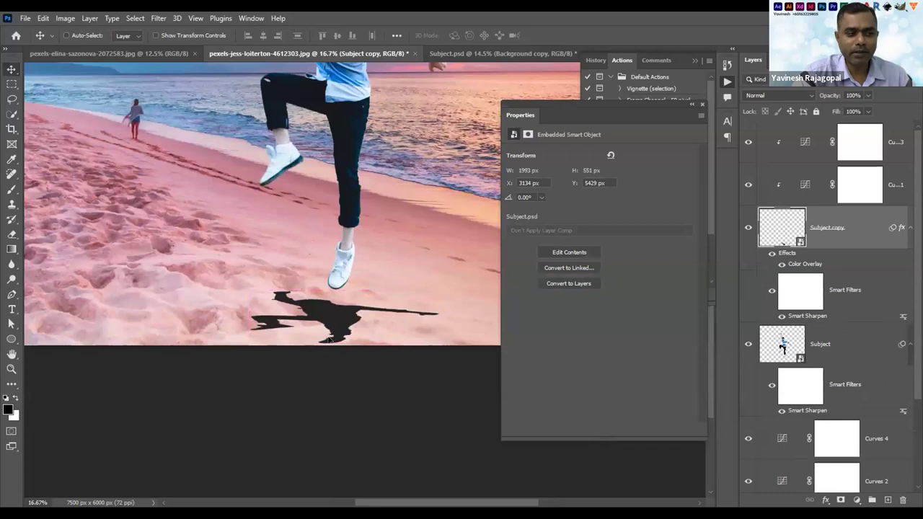
left_click_drag(328, 339, 330, 342)
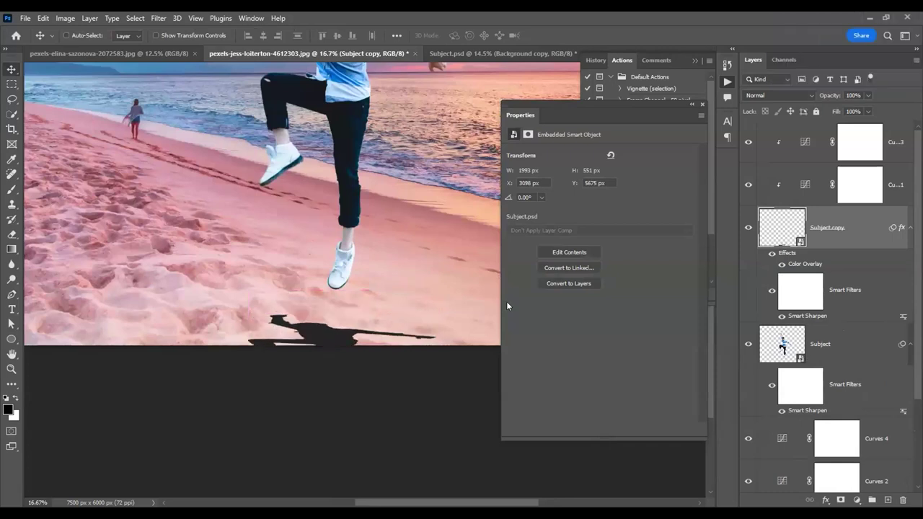
left_click_drag(339, 339, 339, 317)
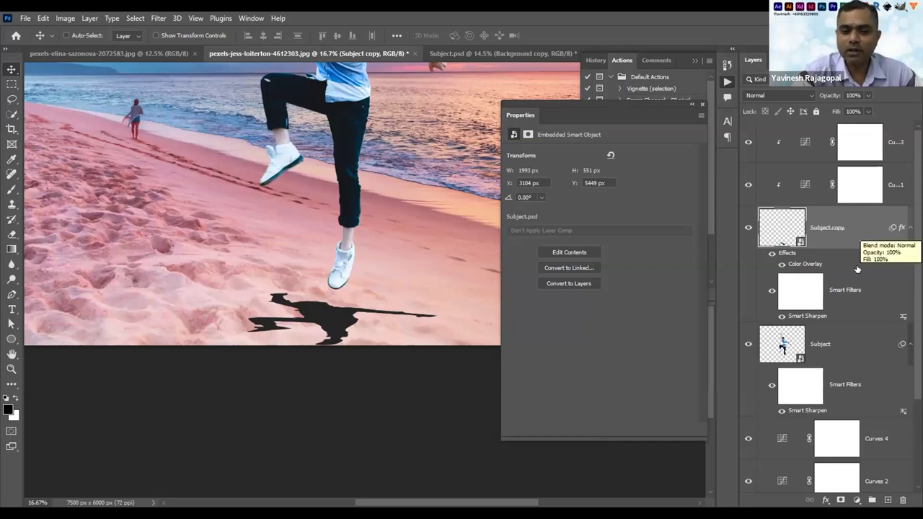
left_click(826, 500)
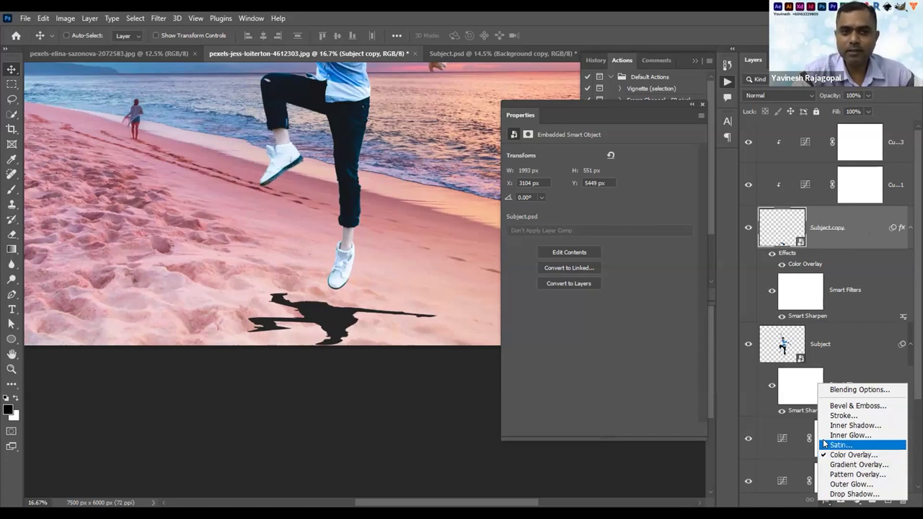
left_click(858, 231)
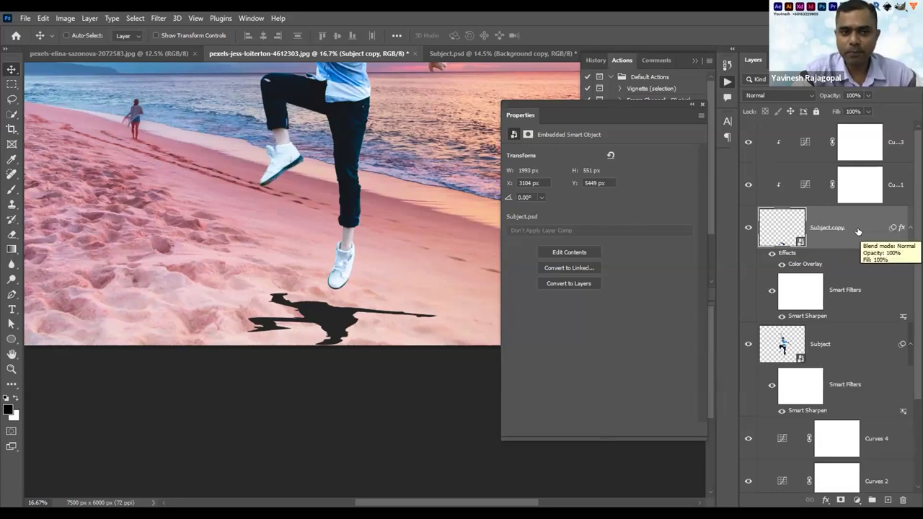
key("ctrl")
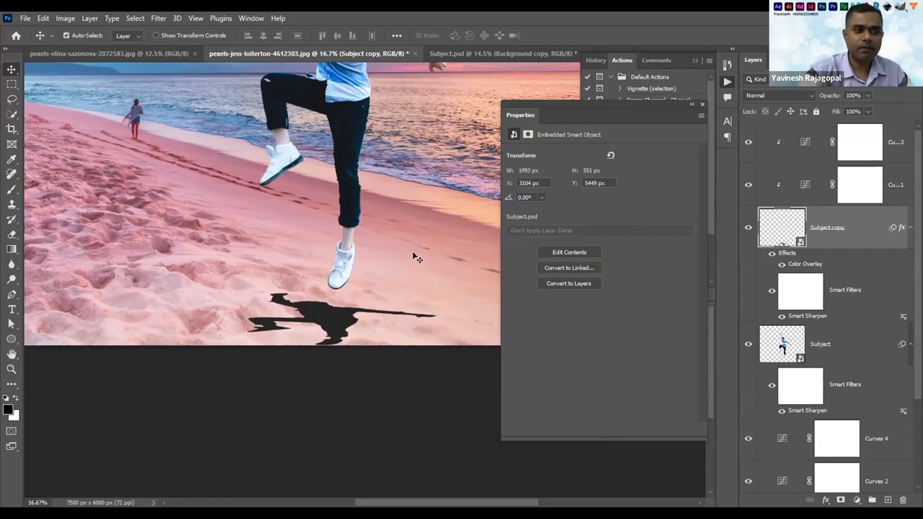
key("ctrl+minus")
key("ctrl+minus")
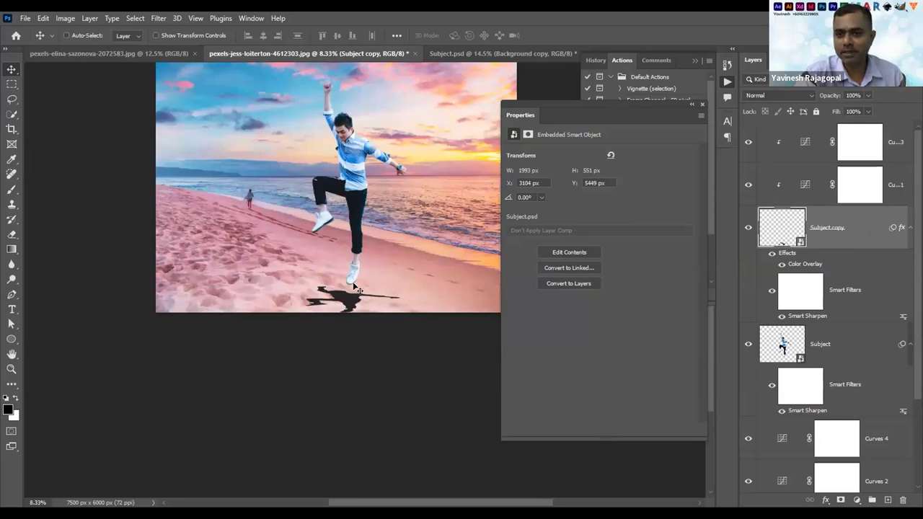
Undo the squash and re-flatten the silhouette to 1993 × 614 px just under the feet
key("ctrl")
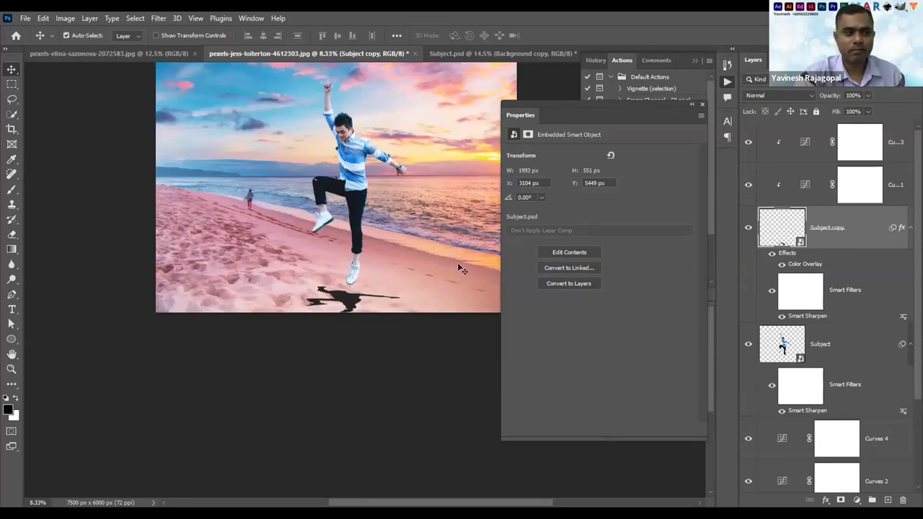
key("ctrl+z")
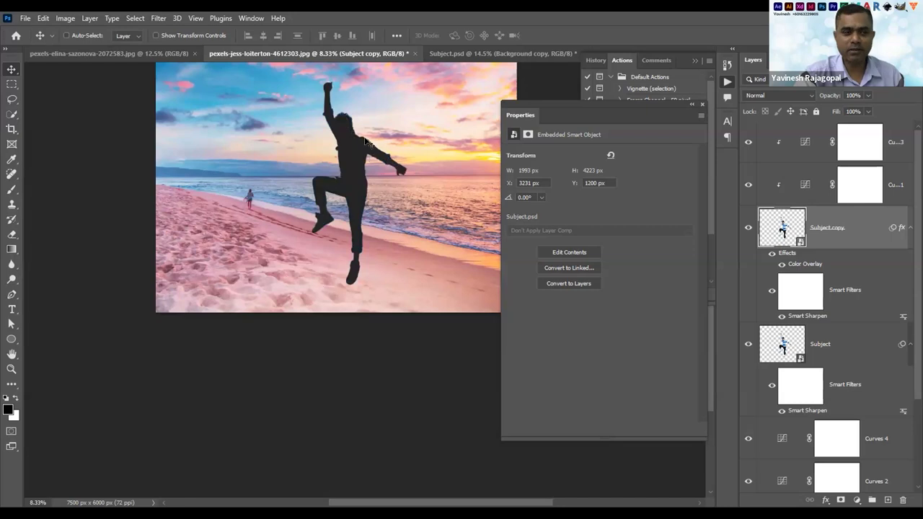
key("ctrl")
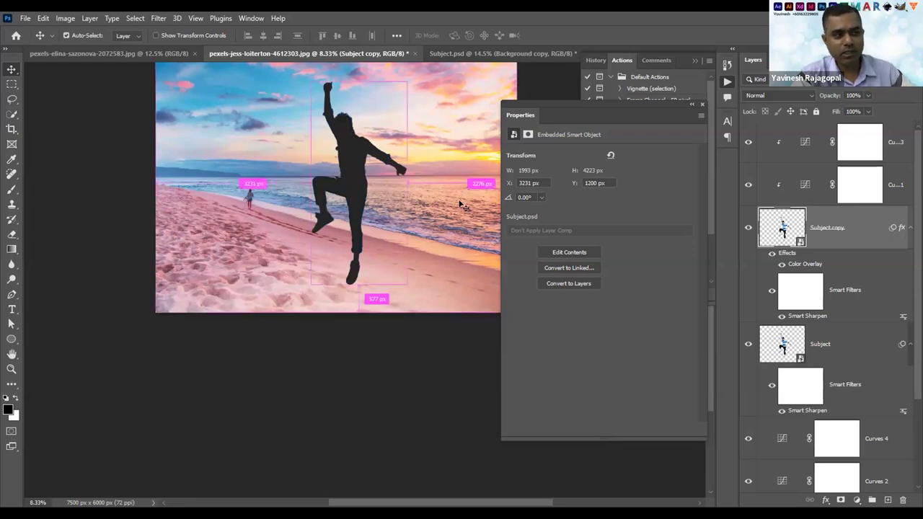
key("ctrl+t")
left_click(470, 213)
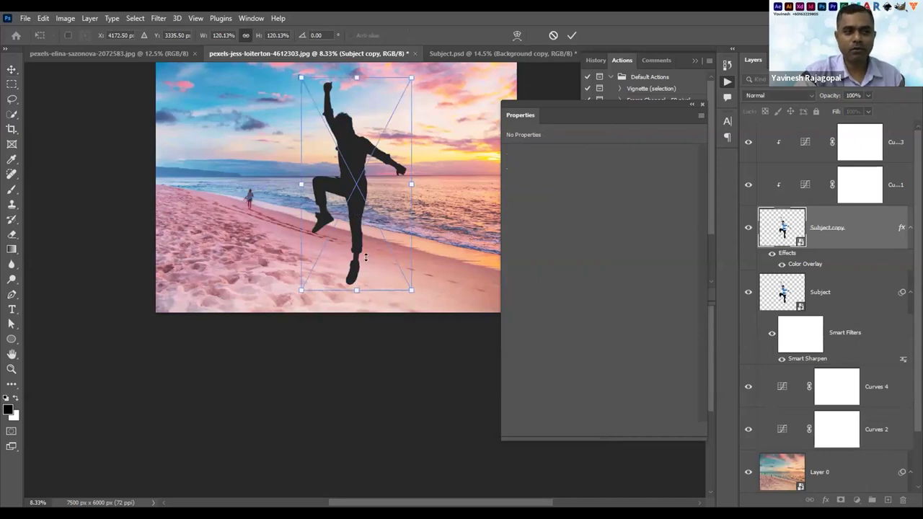
left_click_drag(357, 78, 356, 260)
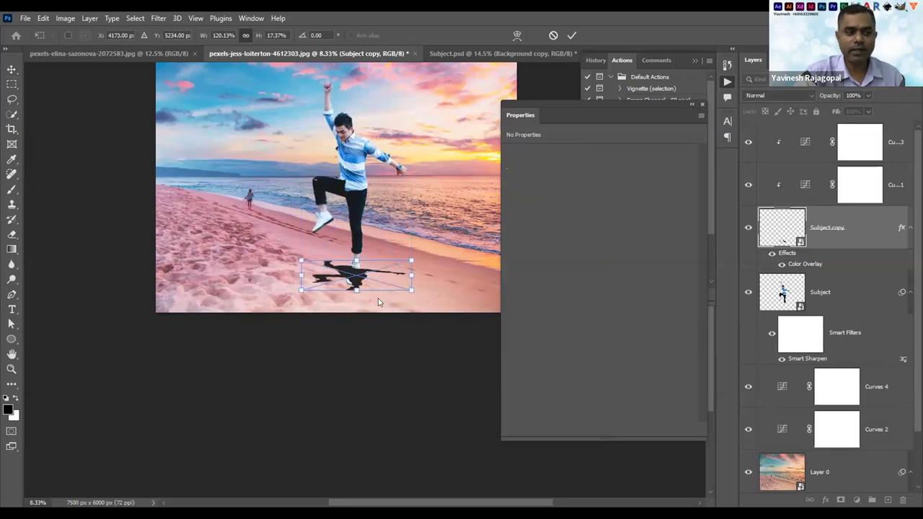
left_click_drag(382, 281, 378, 311)
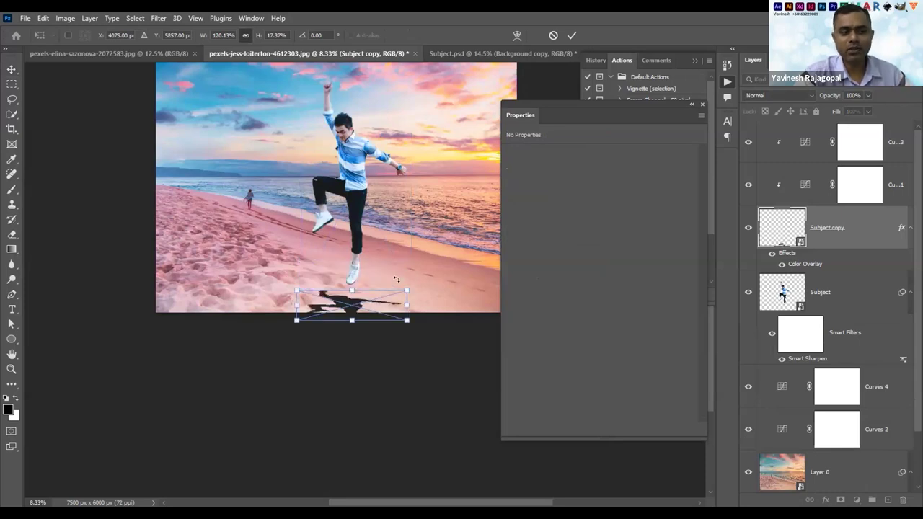
key("Return")
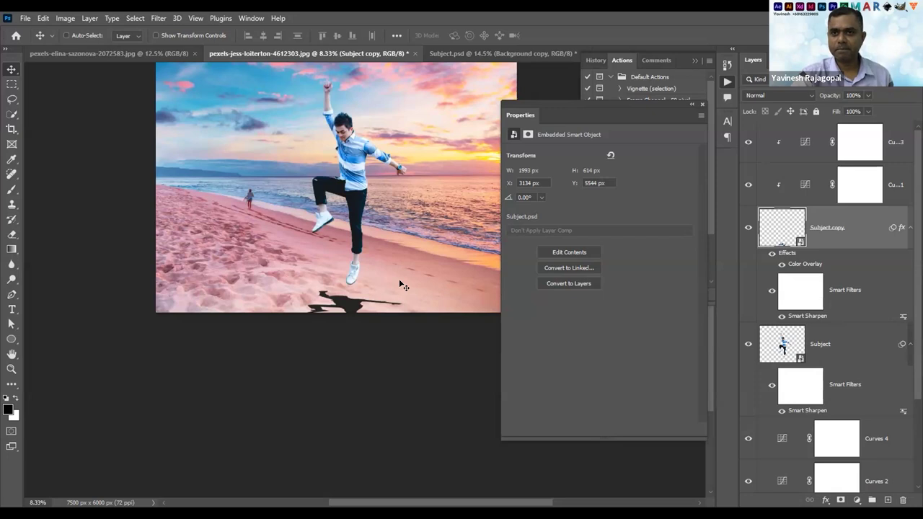
Apply Gaussian Blur with an 8.4-pixel radius to the shadow silhouette
left_click(158, 18)
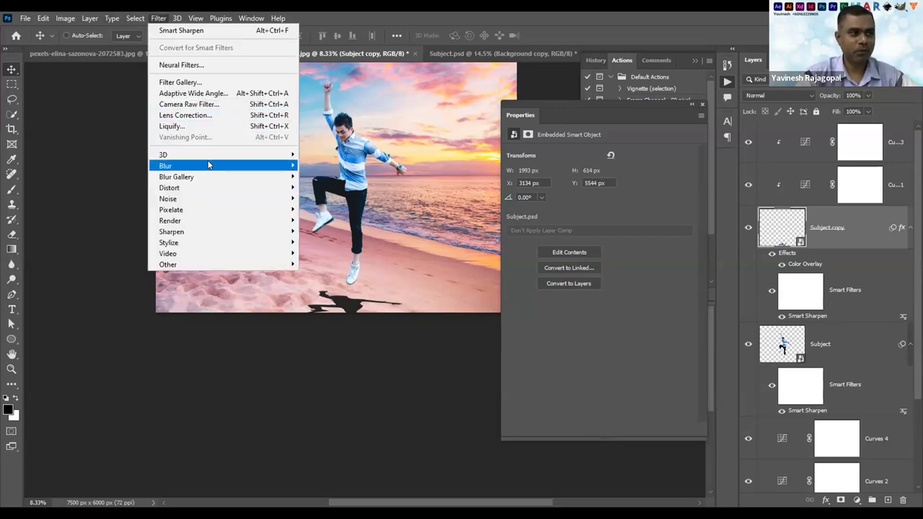
mouse_move(207, 166)
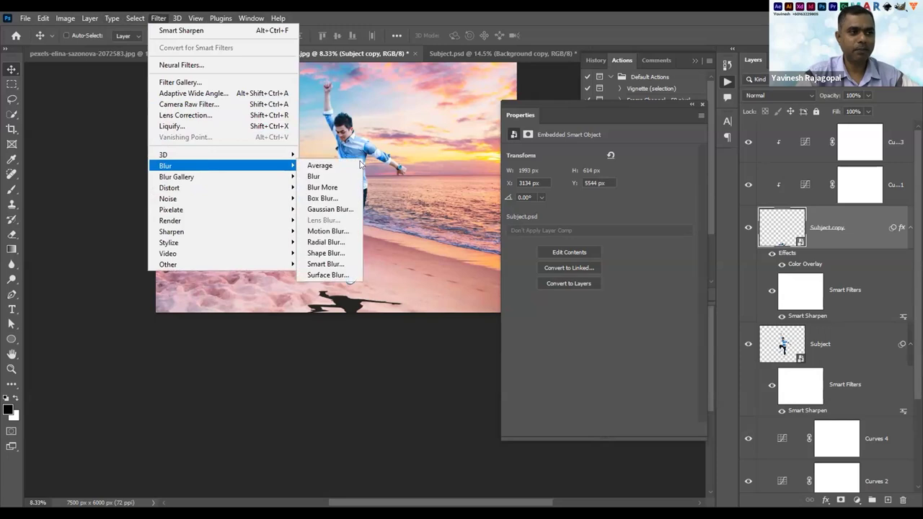
left_click(328, 209)
left_click_drag(377, 278, 415, 279)
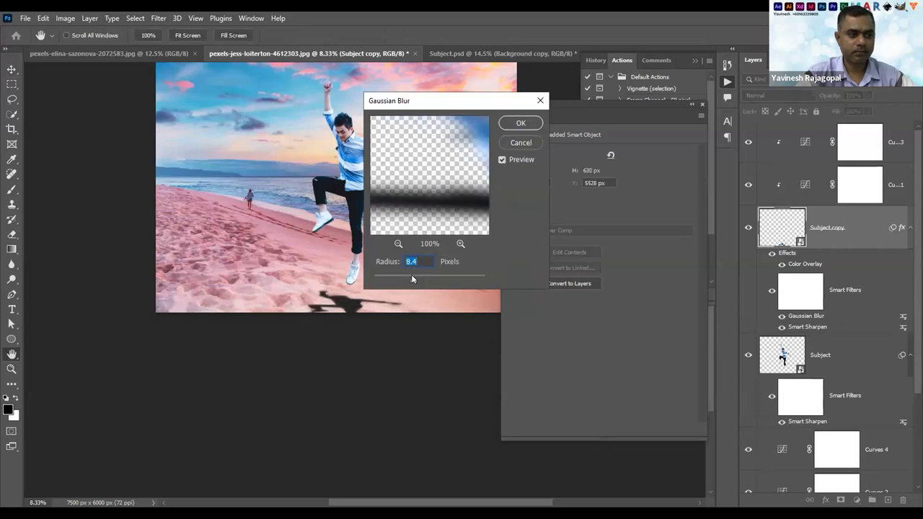
left_click(520, 124)
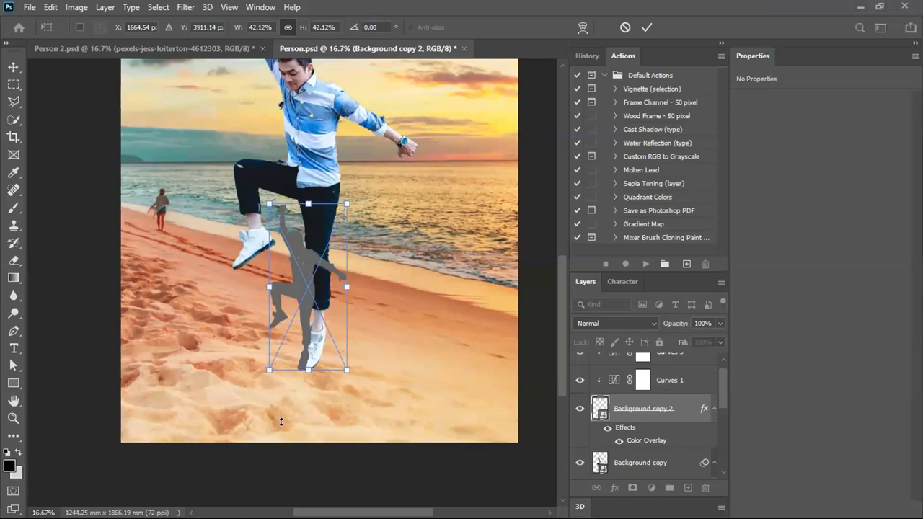
Flip the shadow upside down, enlarge it to 2010 × 630 px, and place it below the feet
left_click_drag(285, 427, 287, 437)
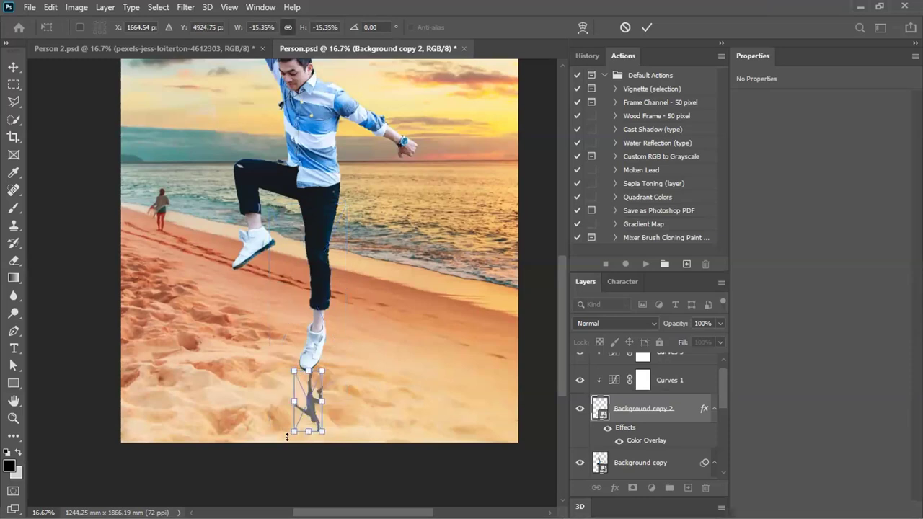
key("ctrl+z")
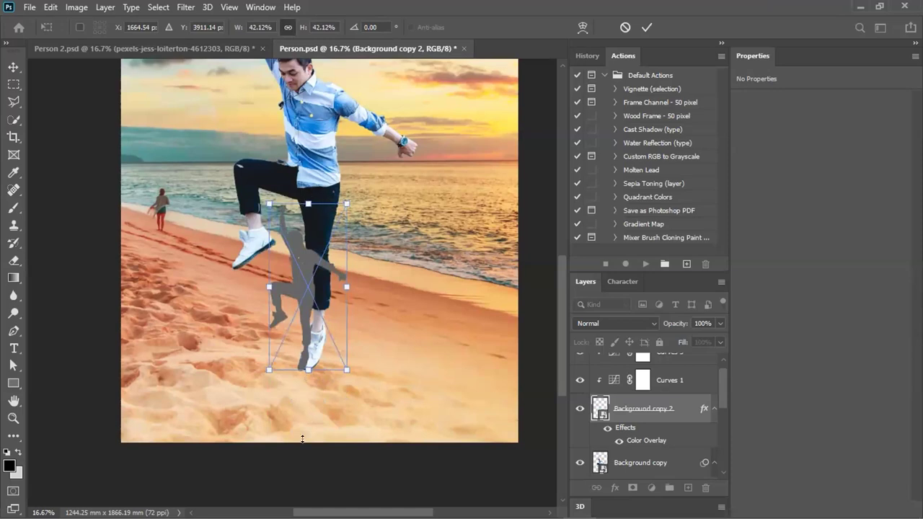
left_click_drag(301, 426, 308, 427)
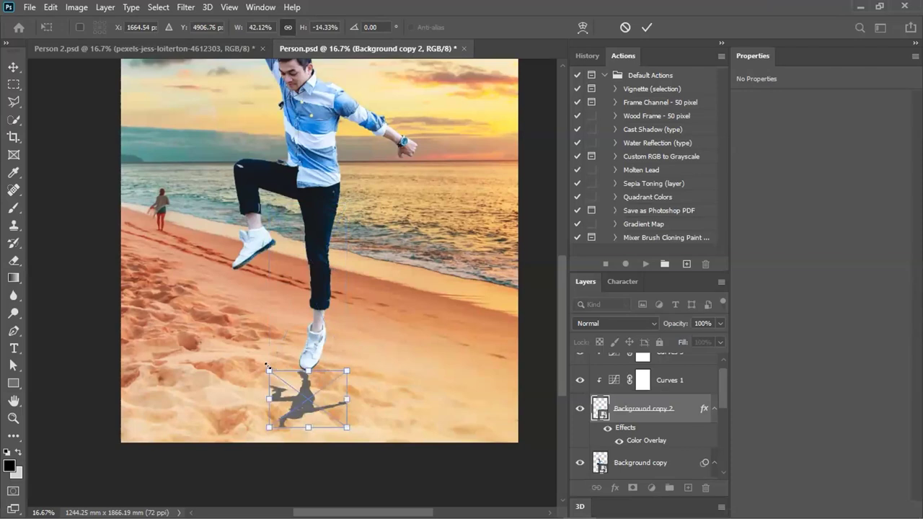
left_click_drag(322, 370, 331, 353)
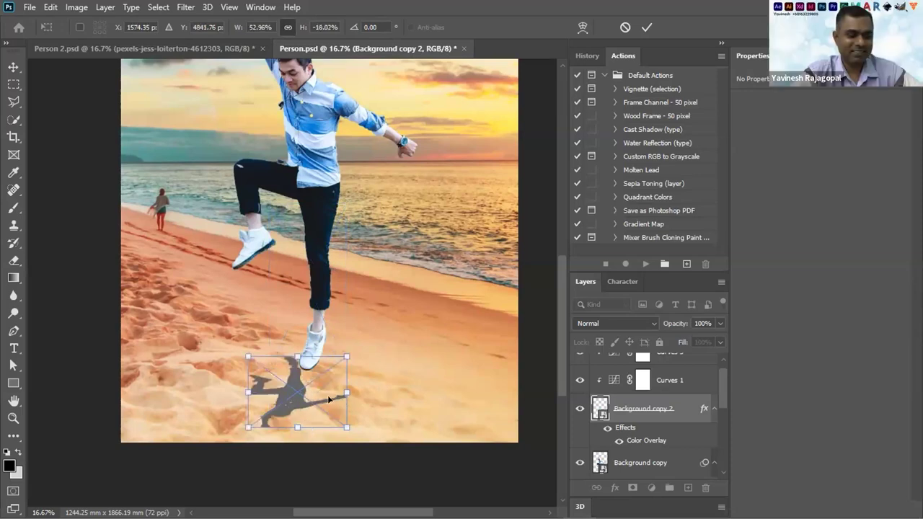
left_click_drag(302, 404, 324, 422)
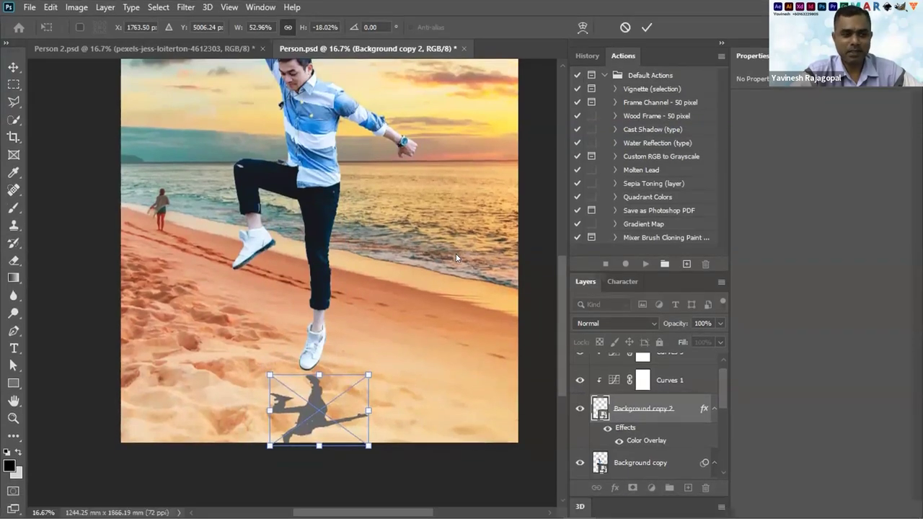
double_click(304, 397)
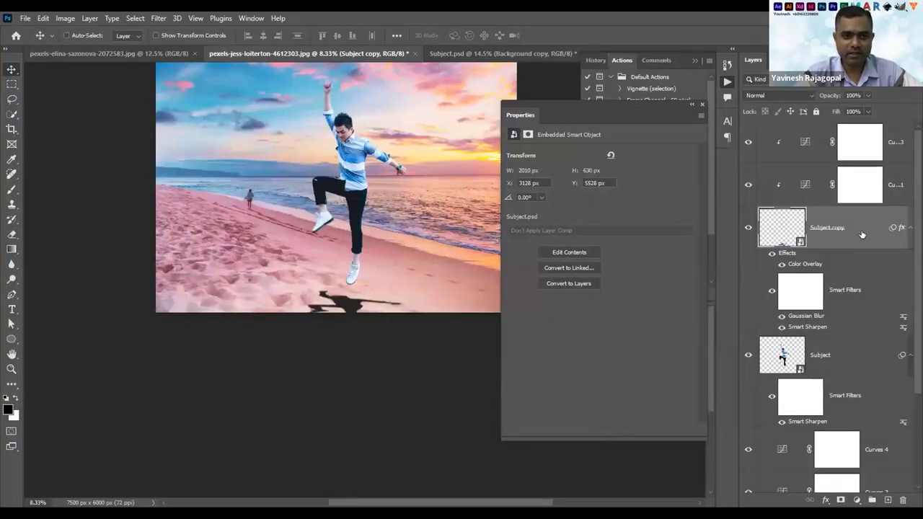
Delete the blurred Subject copy shadow layer and duplicate Subject into a fresh Subject copy
left_click(902, 500)
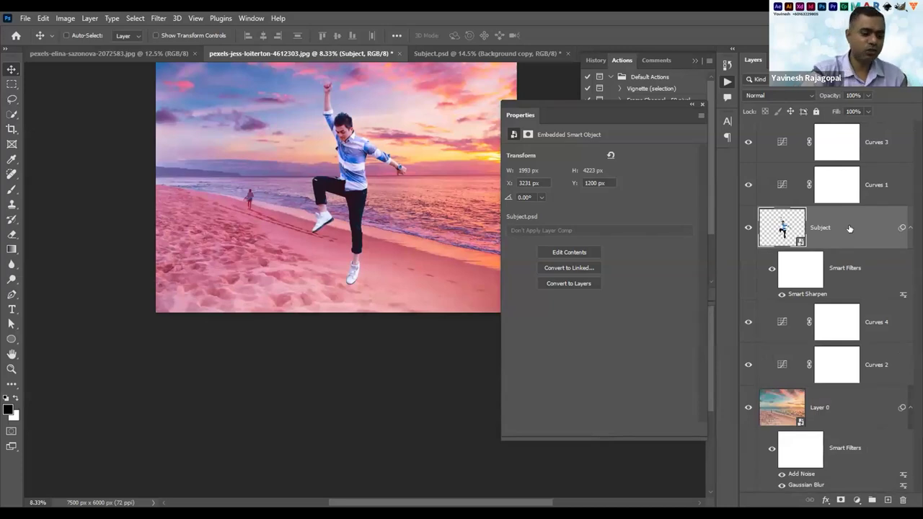
key("ctrl+j")
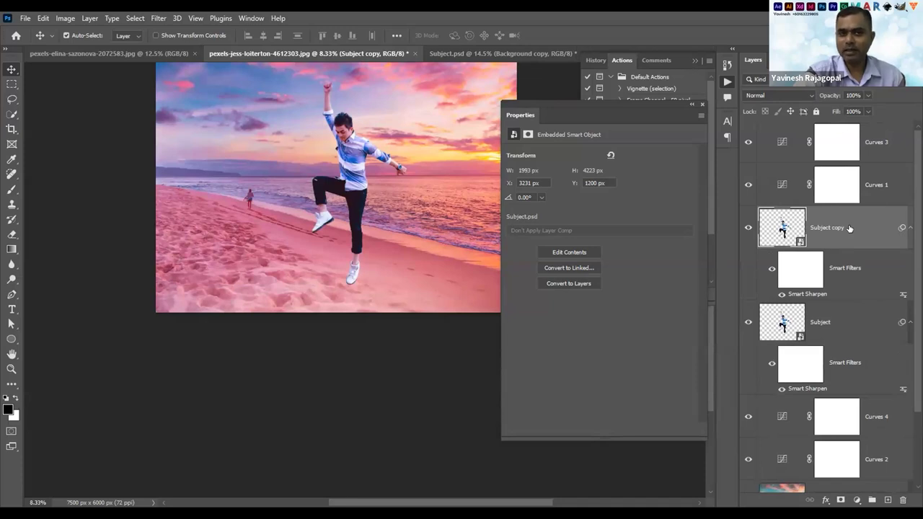
key("ctrl")
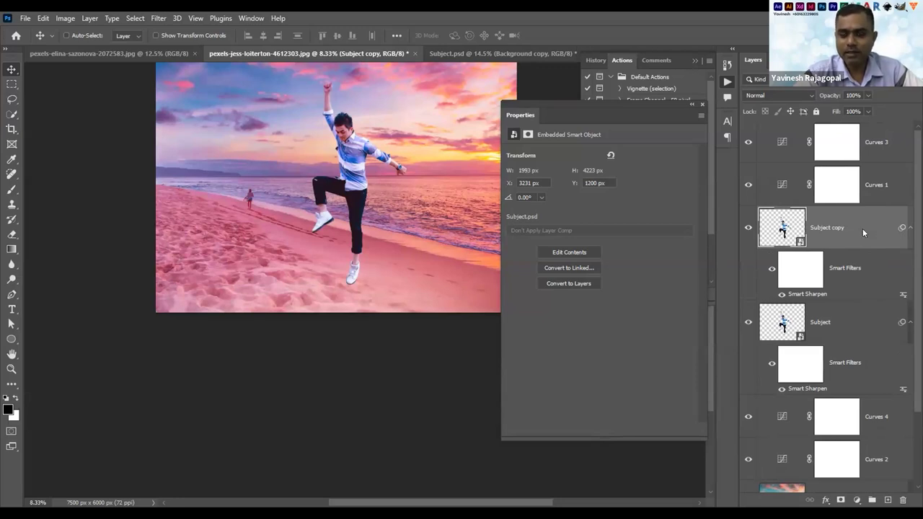
double_click(862, 229)
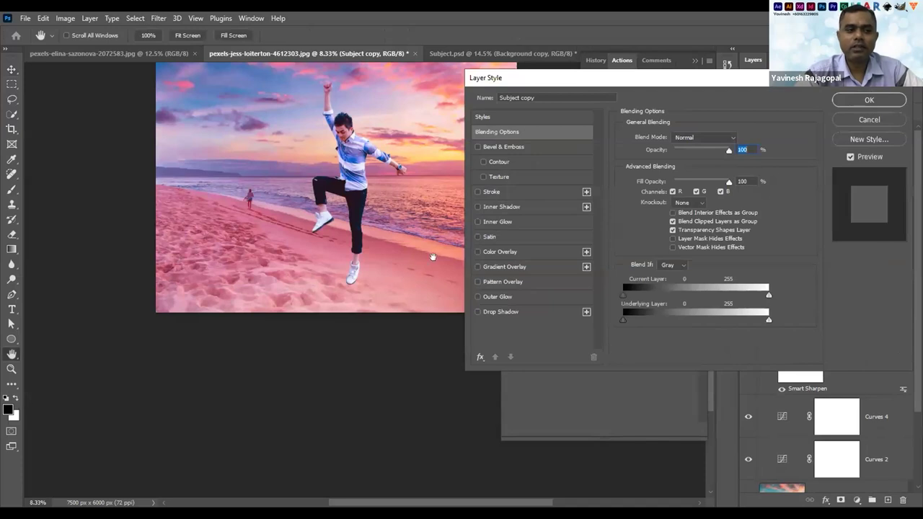
Add a dark Color Overlay effect to Subject copy so the duplicate man becomes a silhouette
left_click(495, 250)
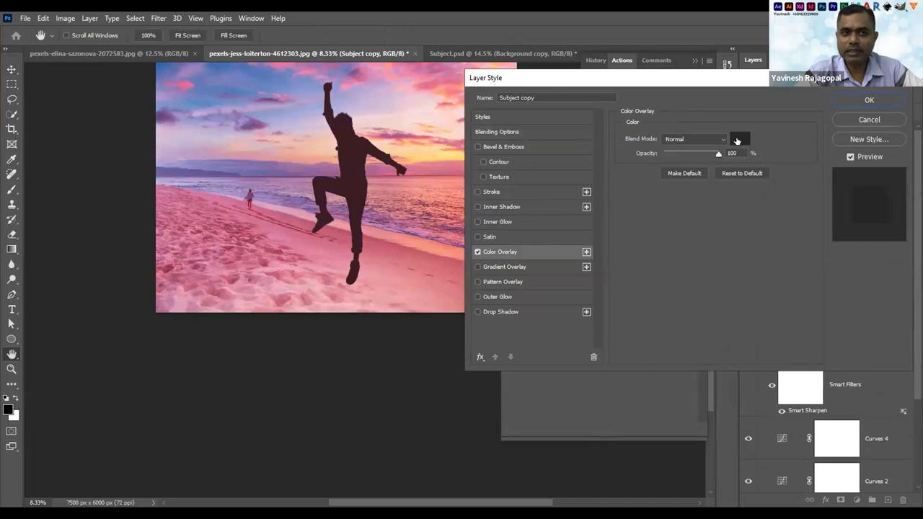
left_click(867, 100)
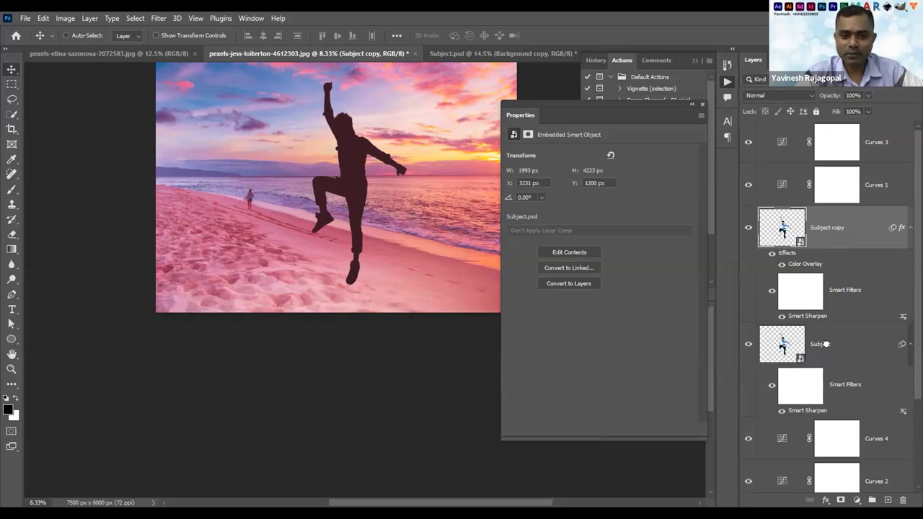
Move the Subject copy silhouette below Subject and squash it to 18.02% height under his feet
left_click_drag(823, 359, 826, 408)
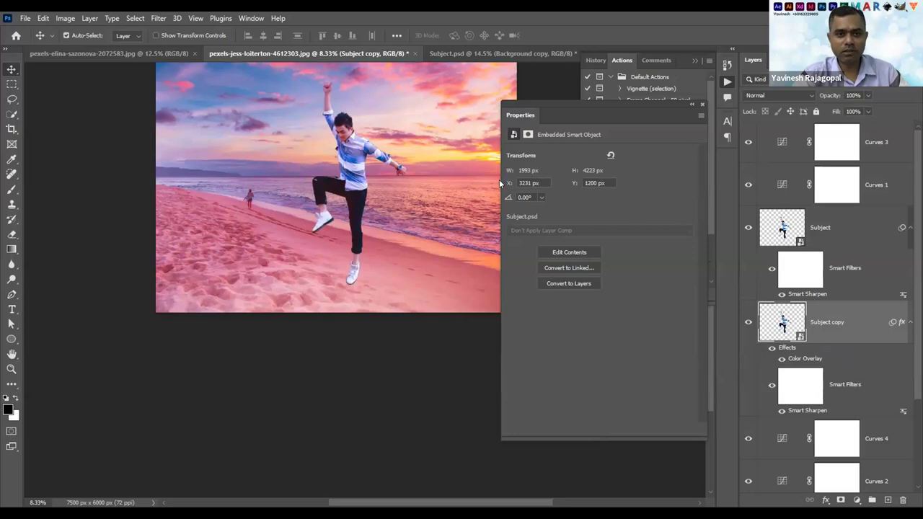
key("ctrl+t")
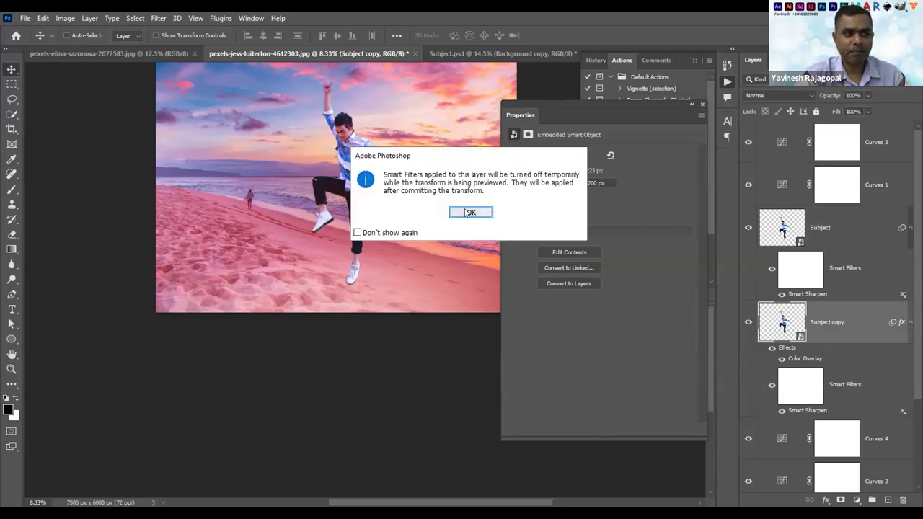
left_click(469, 213)
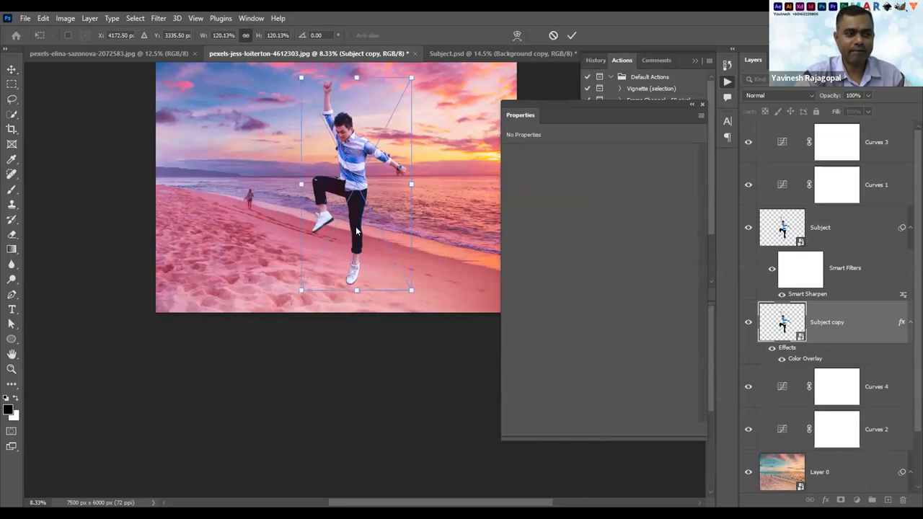
left_click_drag(361, 255, 363, 296)
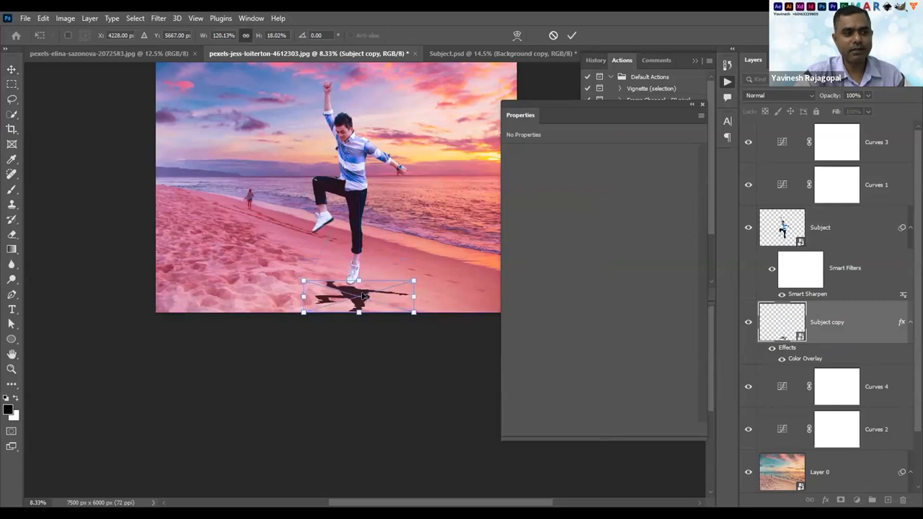
key("Return")
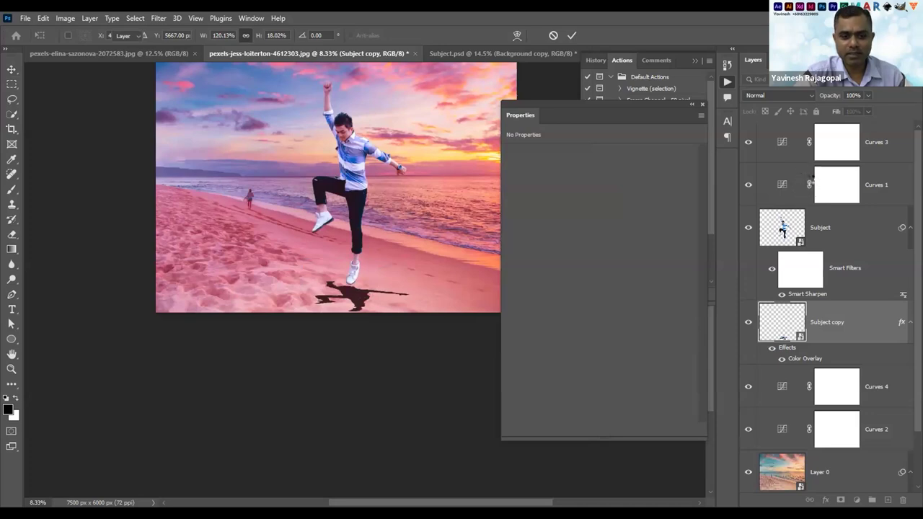
key("Return")
key("ctrl+f")
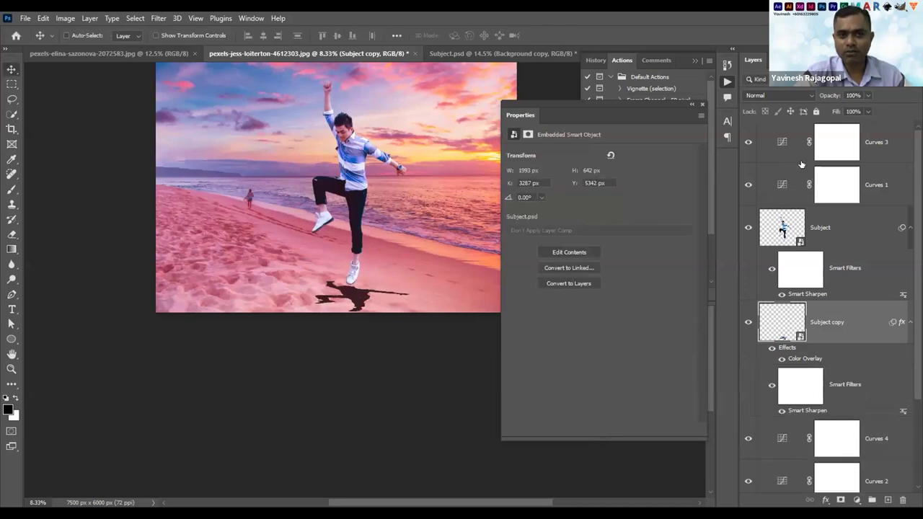
Clip the Curves 1 and Curves 3 adjustment layers to the Subject layer
left_click(880, 174)
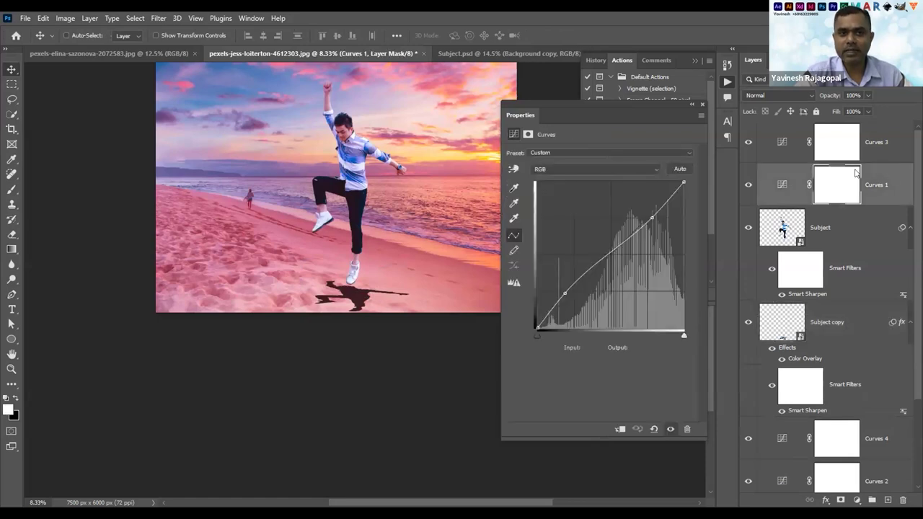
right_click(892, 174)
left_click(753, 241)
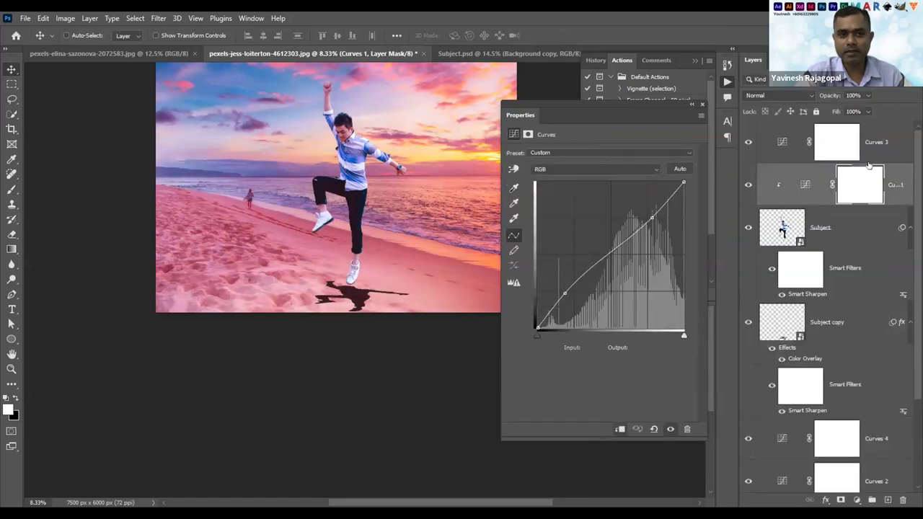
right_click(799, 177)
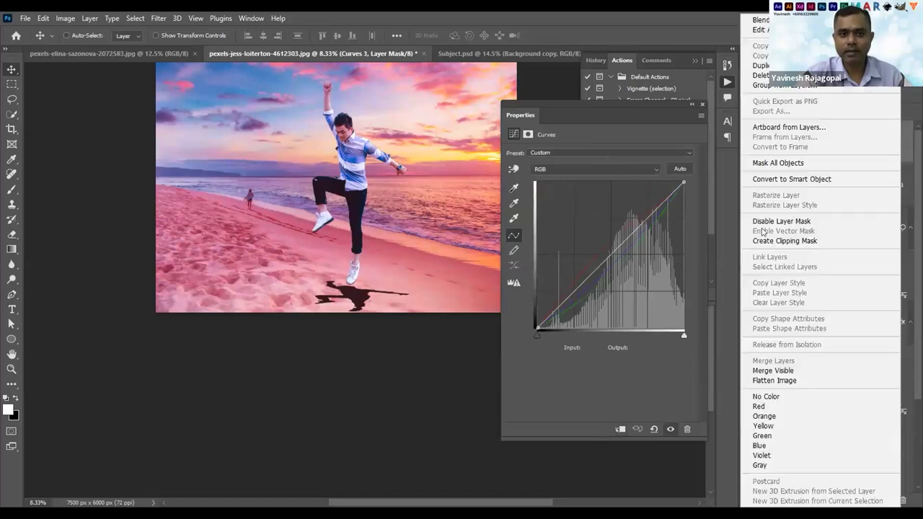
left_click(781, 241)
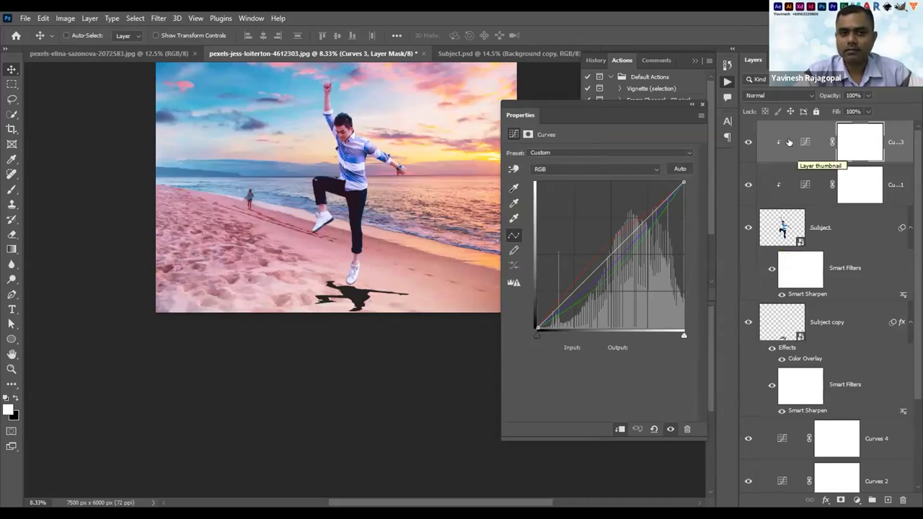
left_click(784, 326)
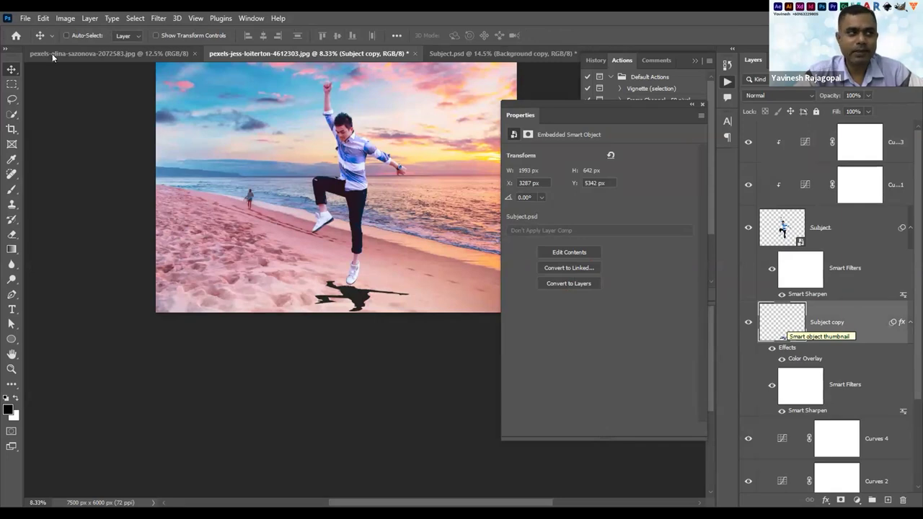
Apply a 9.6-pixel Gaussian Blur to the Subject copy shadow
left_click(156, 20)
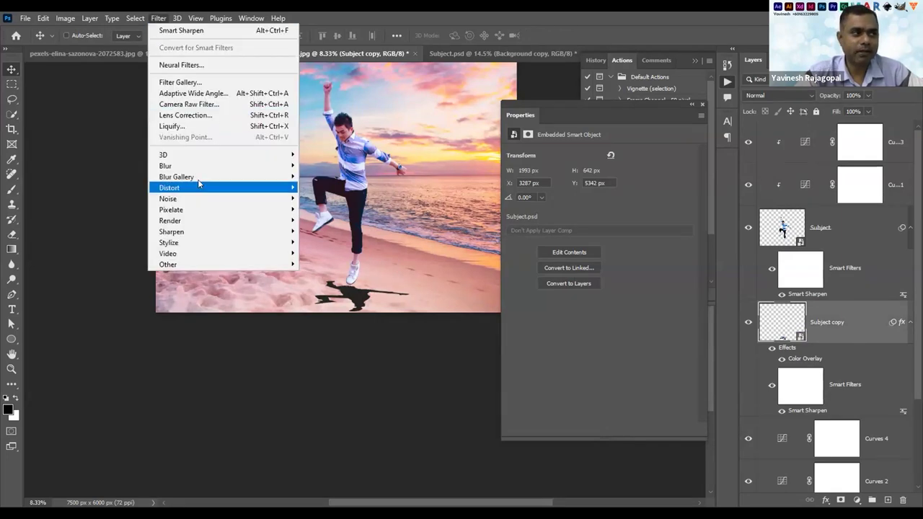
left_click(328, 209)
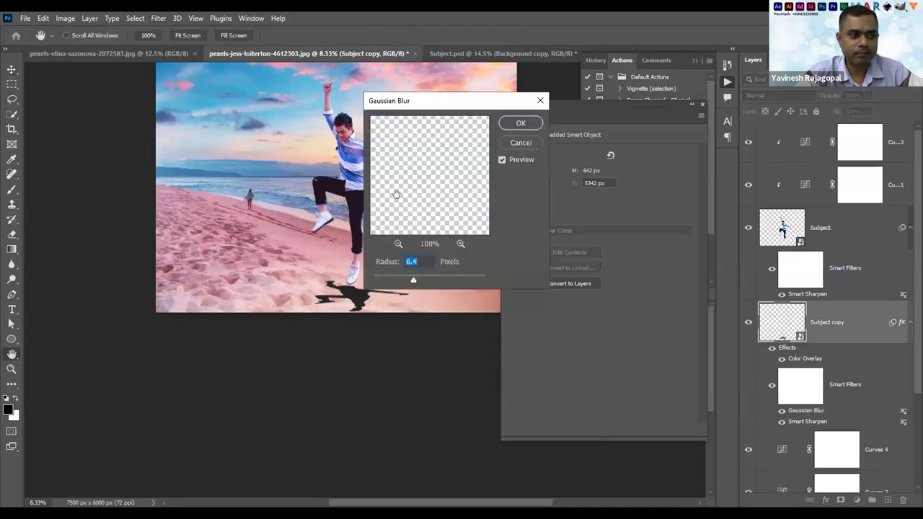
left_click(336, 292)
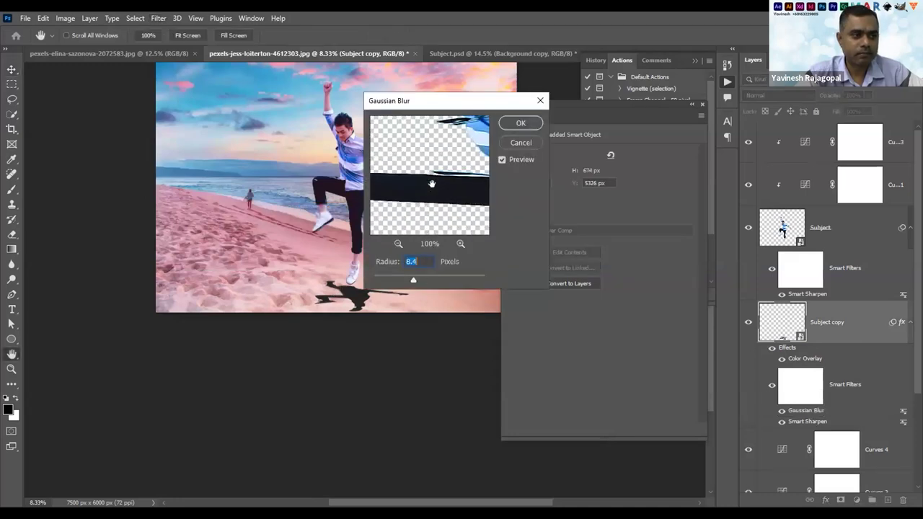
left_click_drag(413, 280, 417, 280)
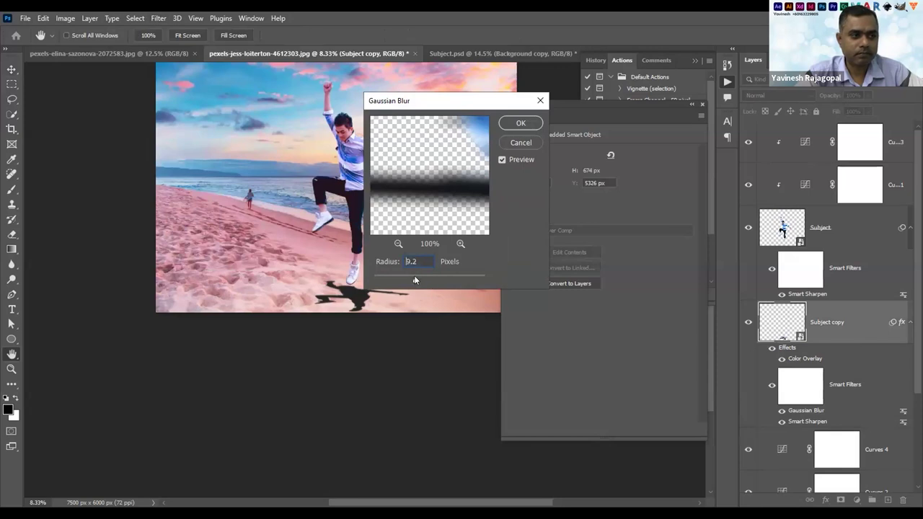
left_click(511, 126)
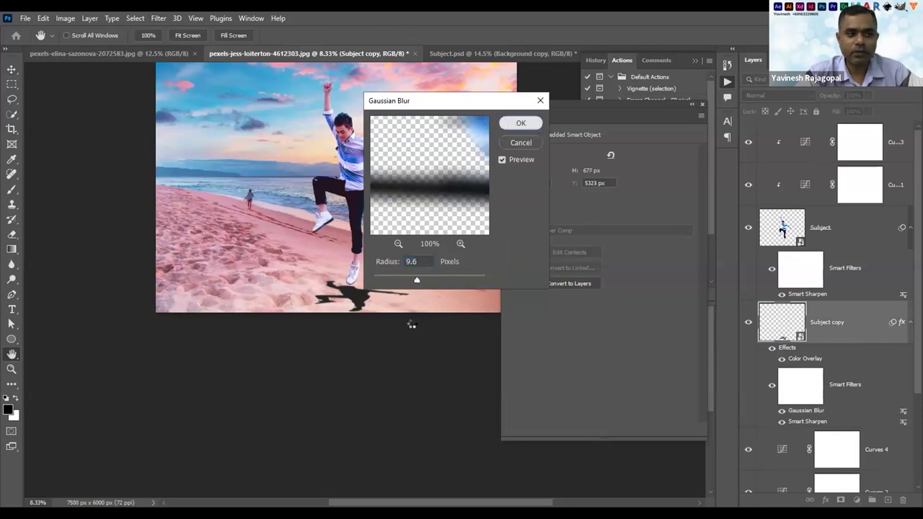
Shift the shadow under the man's feet and lower its opacity to 38%
left_click_drag(357, 299, 345, 300)
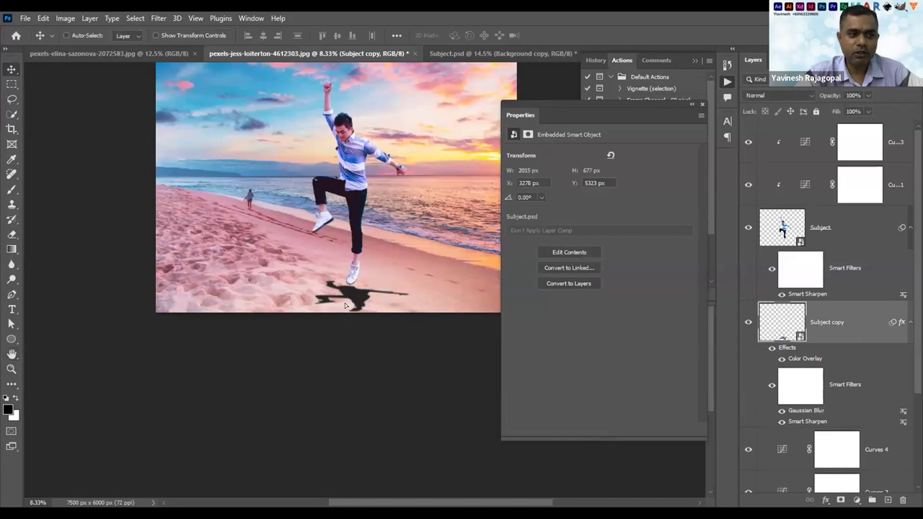
left_click_drag(867, 93, 835, 109)
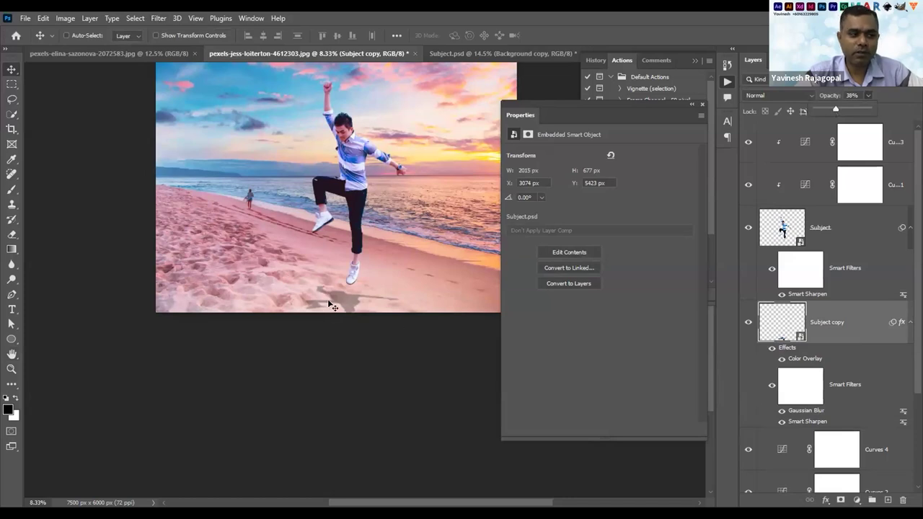
left_click_drag(338, 305, 335, 314)
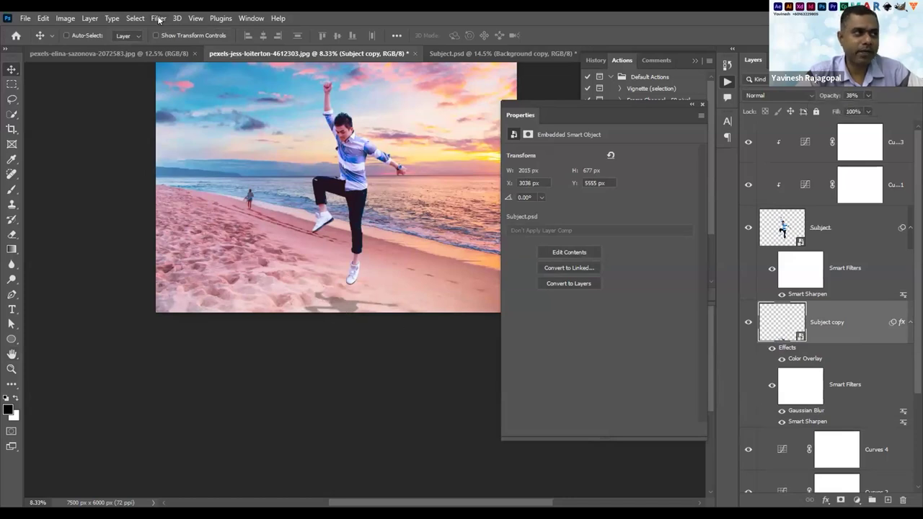
Apply a second, stronger Gaussian Blur of 42.9 pixels to the shadow
left_click(158, 18)
left_click(160, 31)
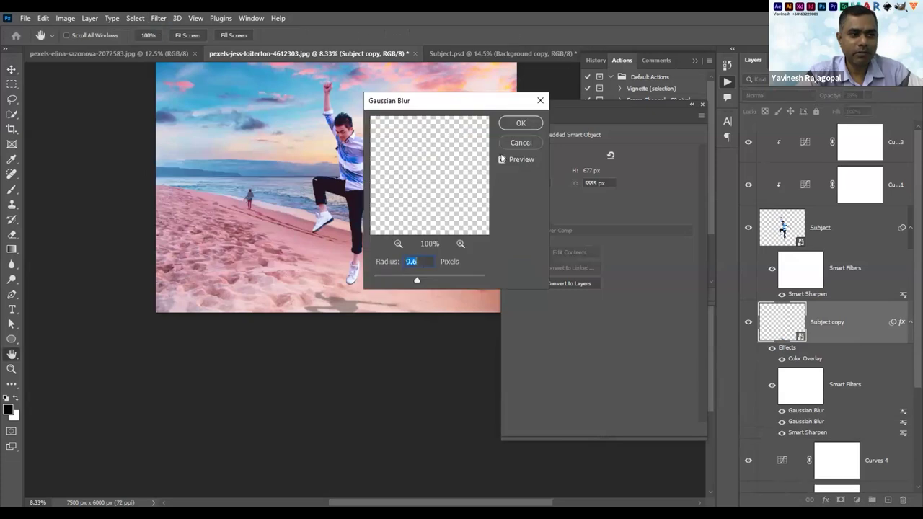
left_click_drag(430, 278, 431, 278)
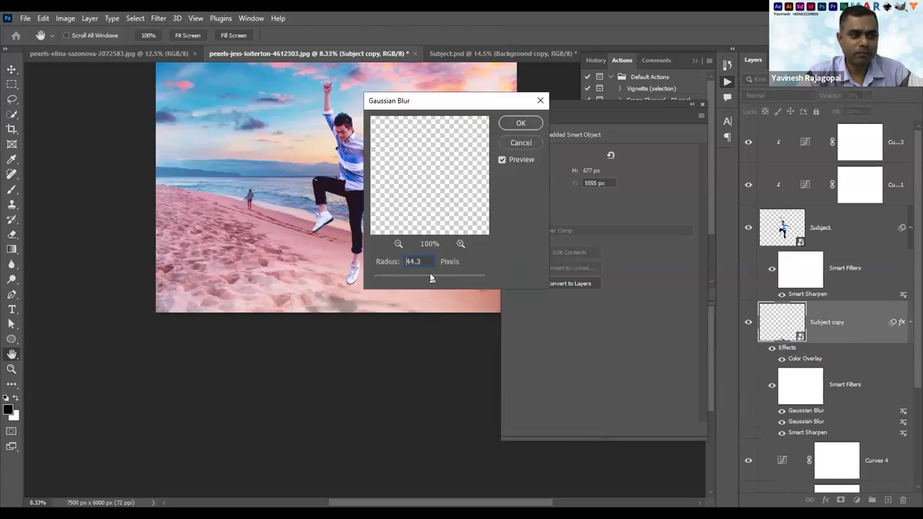
left_click(521, 123)
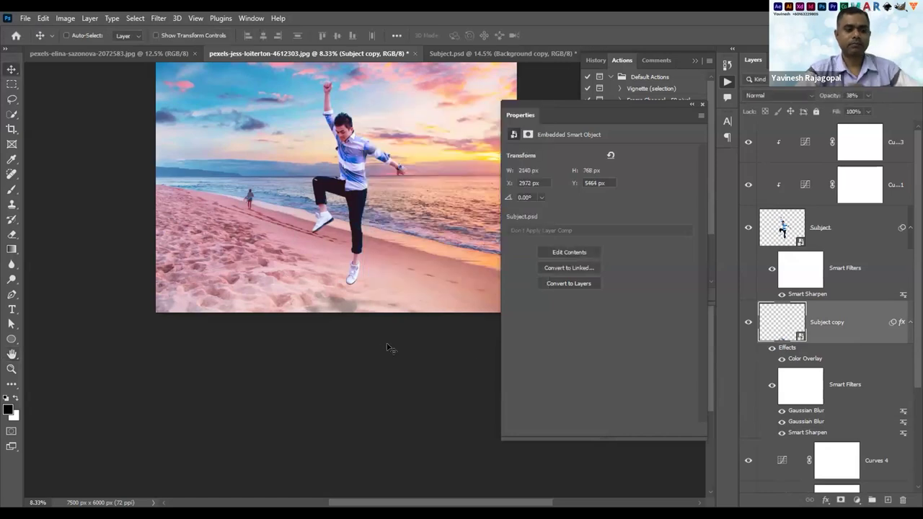
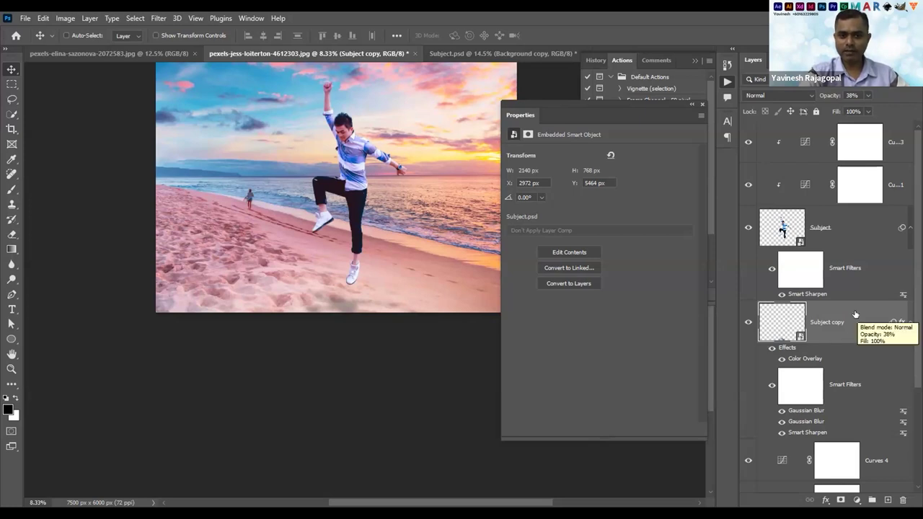
Rasterize the Subject copy layer's style so its colour overlay becomes plain pixels
right_click(831, 308)
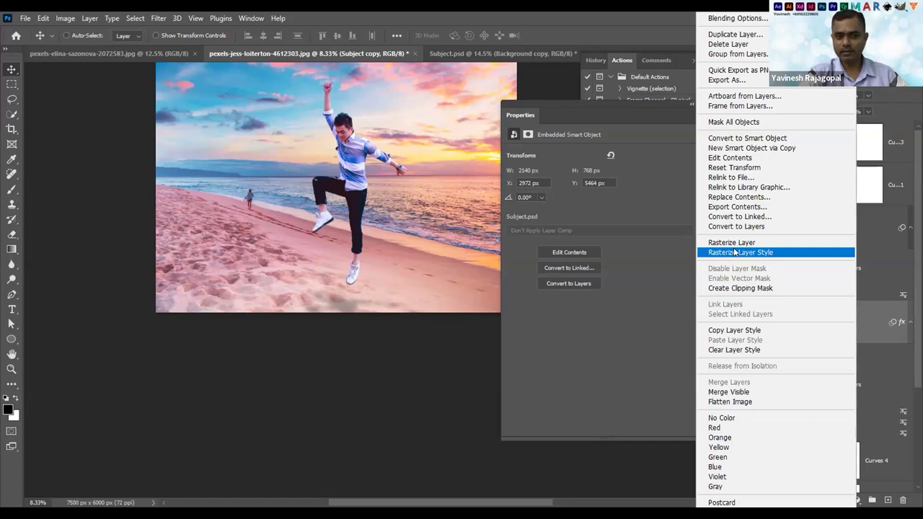
left_click(735, 252)
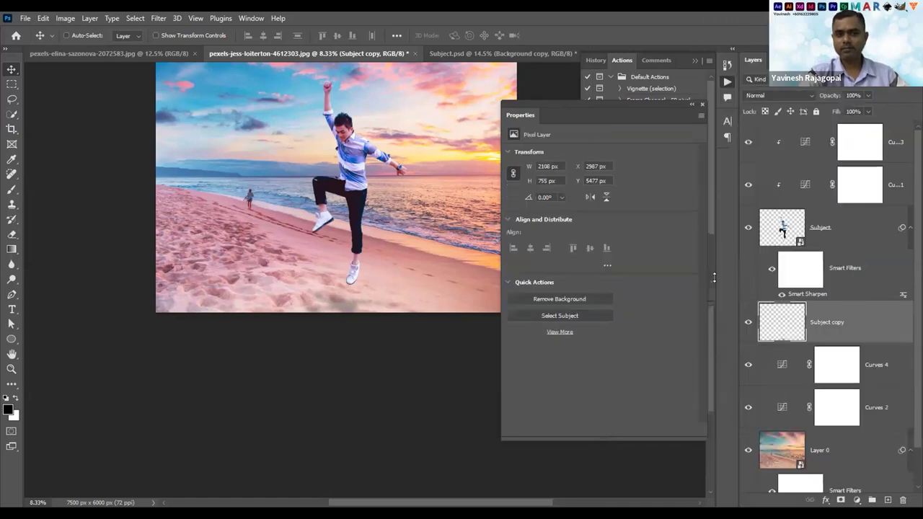
Set the Subject copy layer to Multiply, comparing against Normal and toggling its visibility
left_click(760, 95)
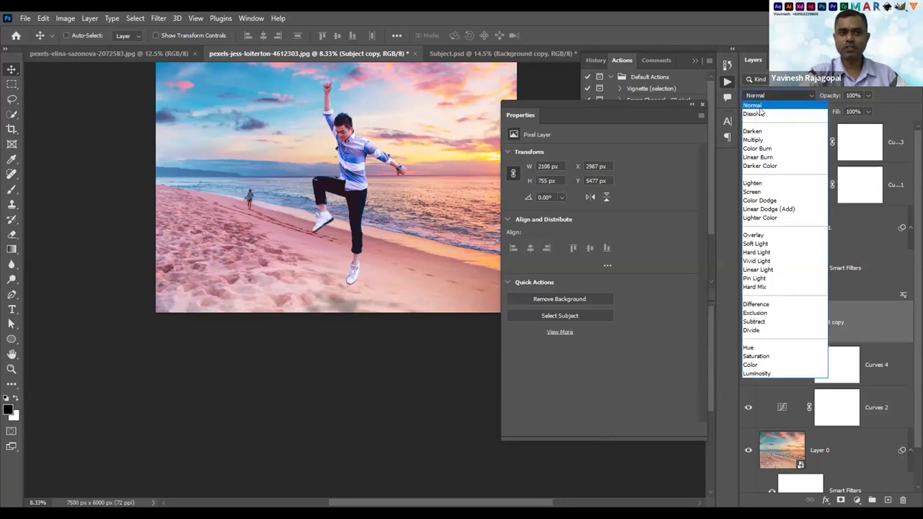
left_click(753, 140)
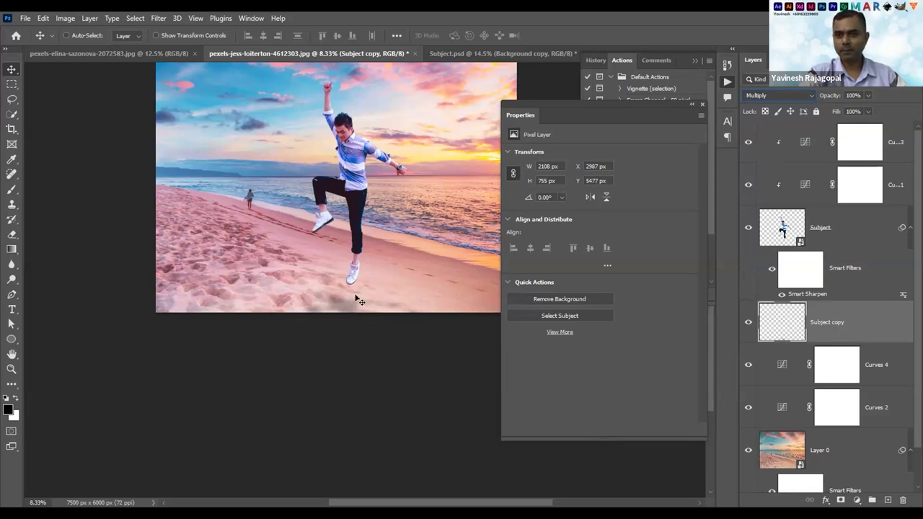
left_click(748, 322)
left_click(748, 322)
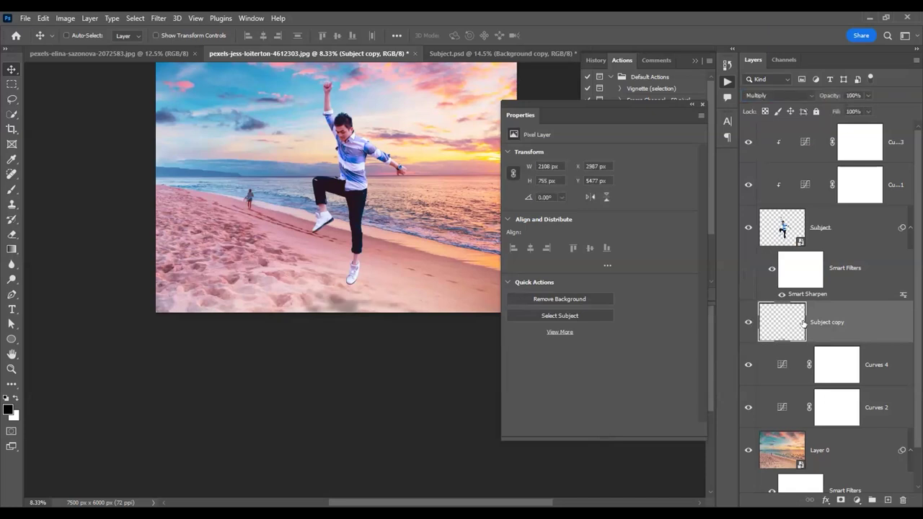
right_click(882, 319)
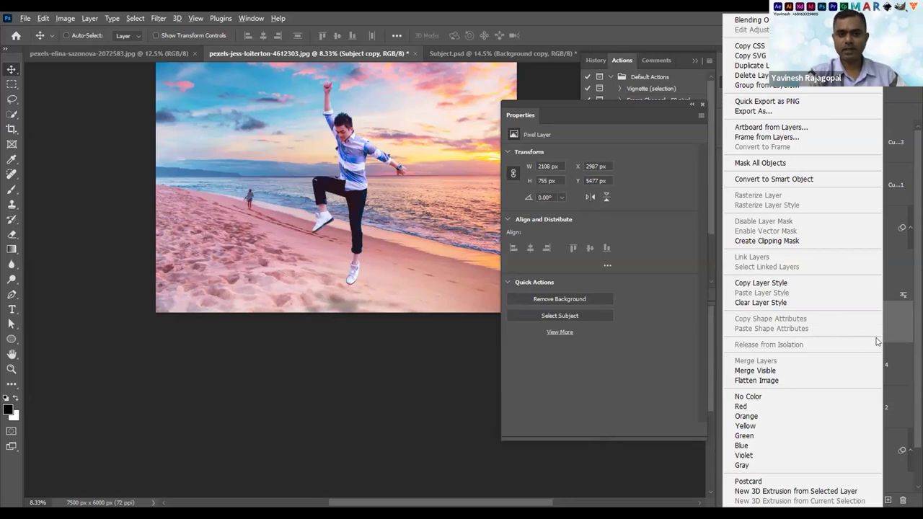
left_click(898, 324)
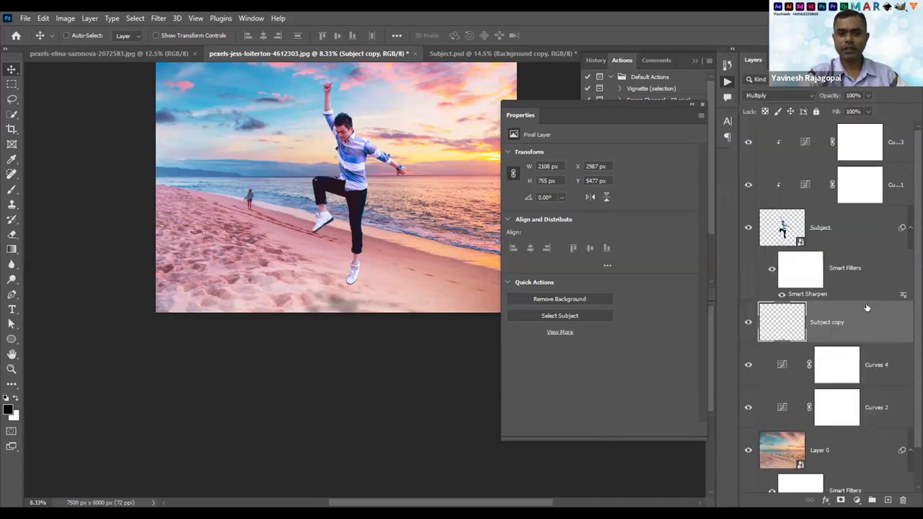
left_click(769, 94)
left_click(771, 105)
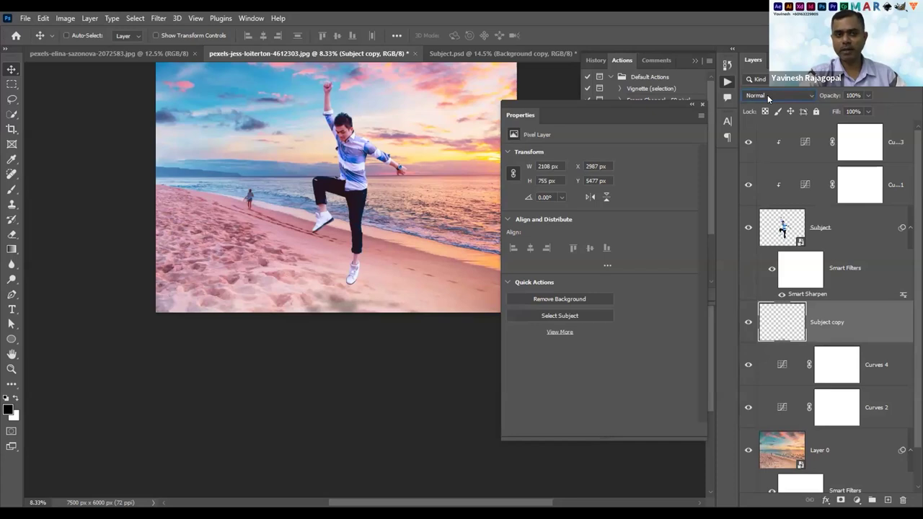
left_click(768, 95)
key("Down")
key("Down")
key("Down")
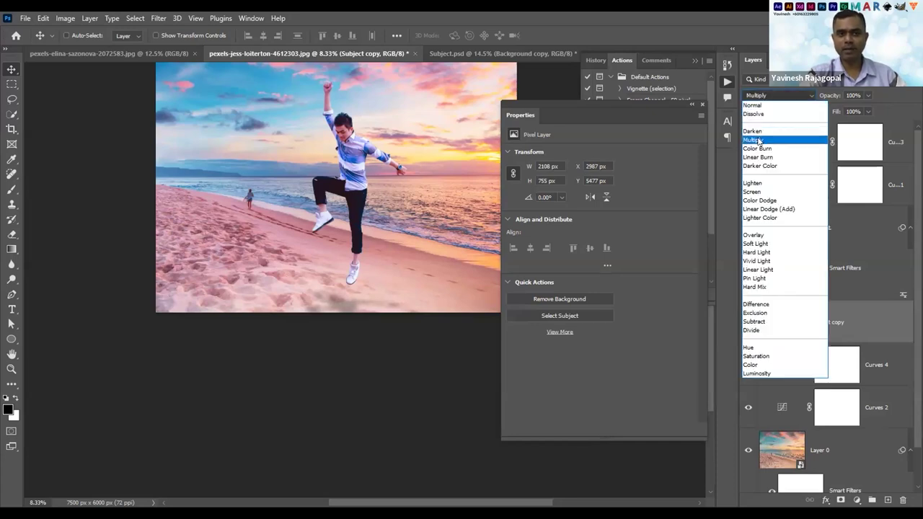
key("Return")
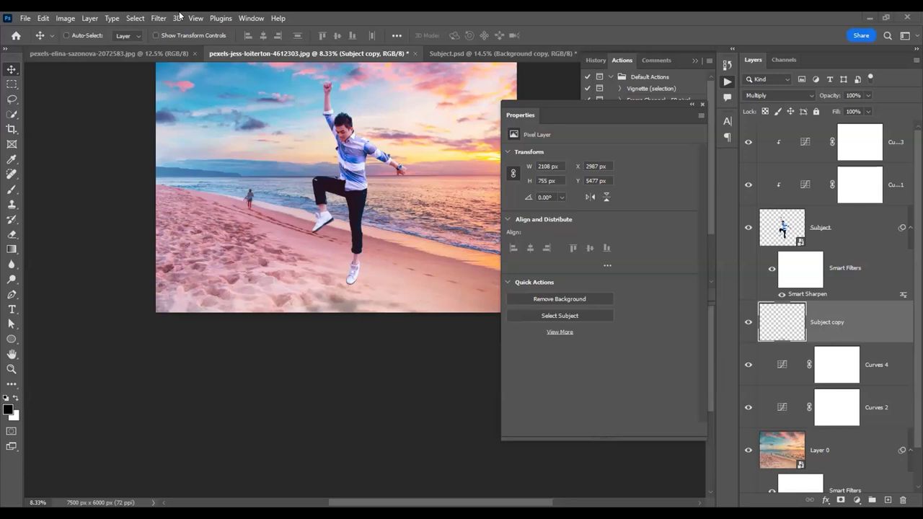
Reselect the Subject copy layer and switch its blend mode from Multiply to Normal
left_click(850, 228)
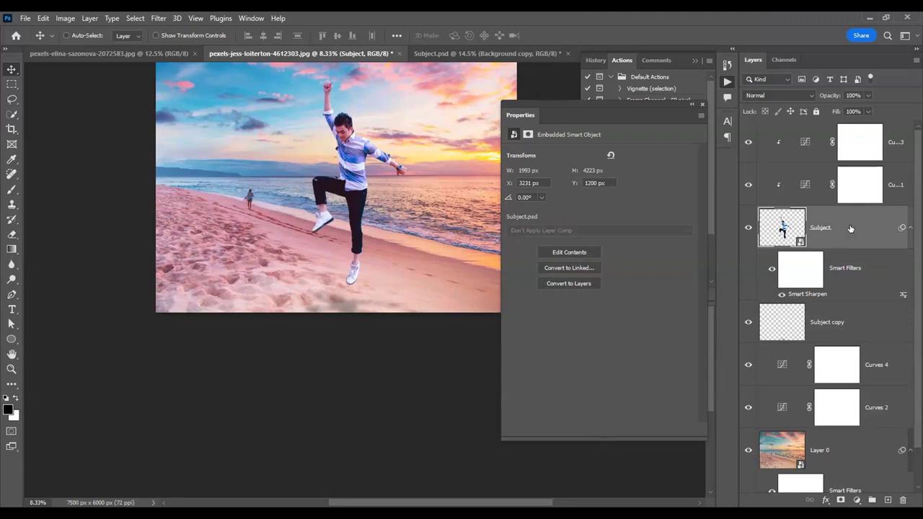
left_click(864, 321)
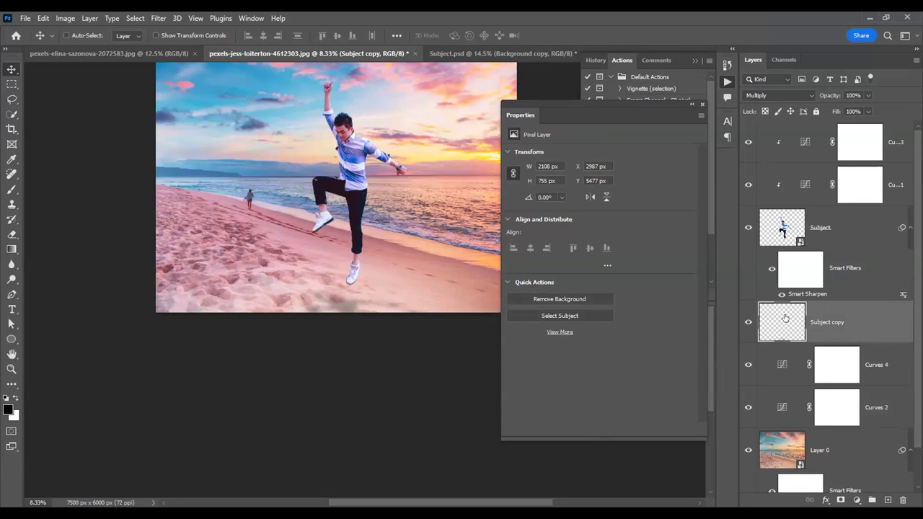
right_click(868, 322)
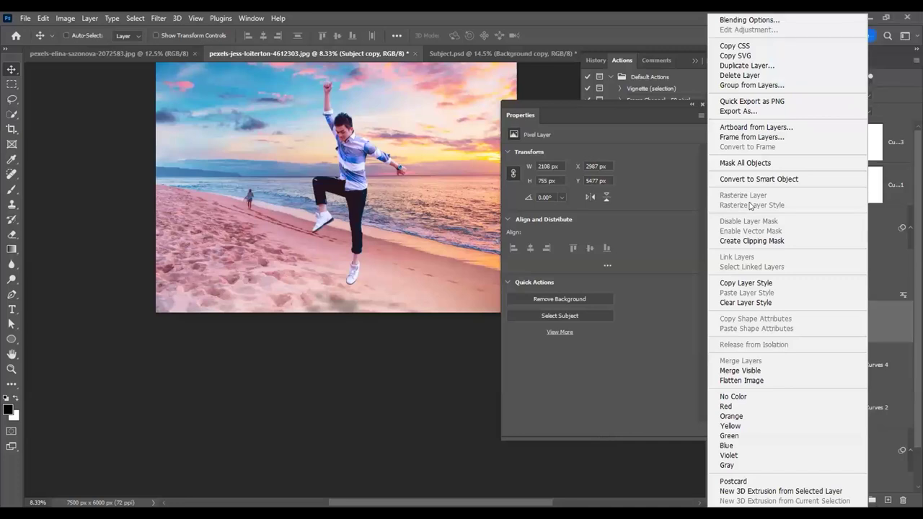
left_click(881, 320)
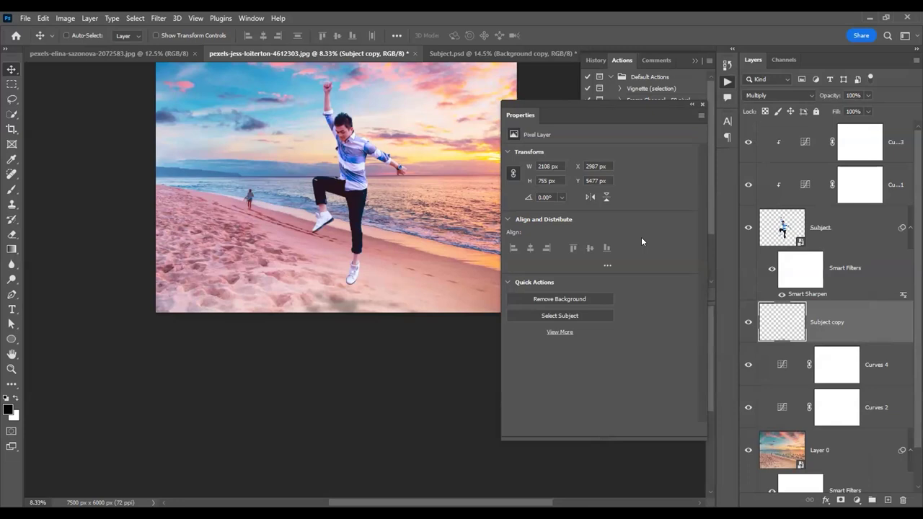
left_click(763, 98)
left_click(758, 110)
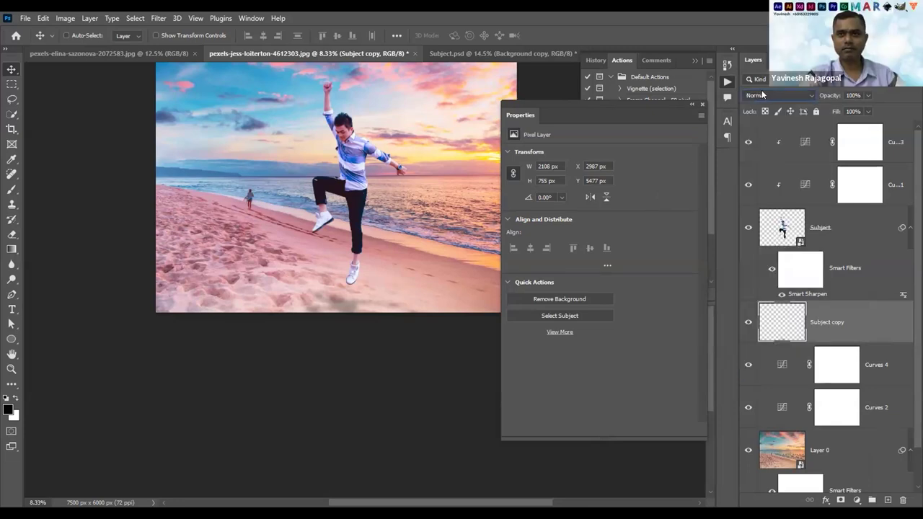
left_click(763, 95)
Choose Multiply again as the Subject copy layer's blend mode
left_click(757, 149)
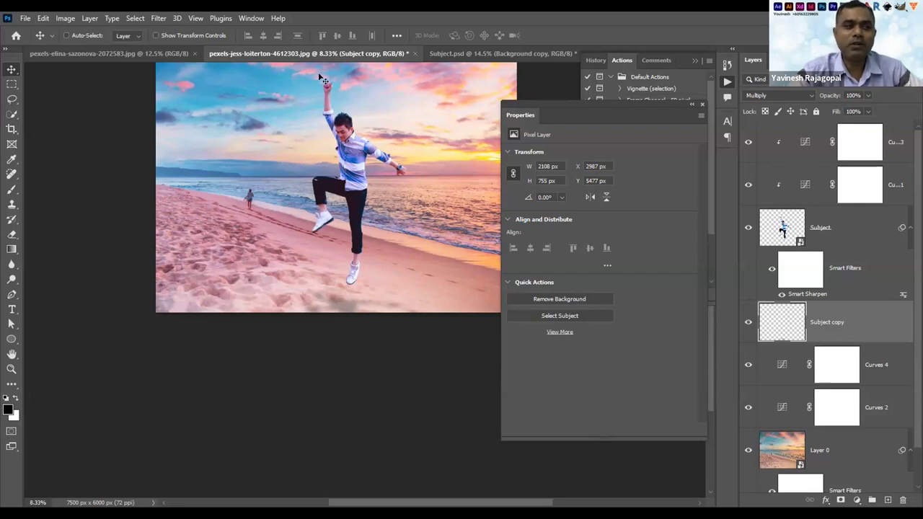
Add a Color Lookup adjustment layer above the Curves 3 layer
left_click_drag(431, 186, 367, 285)
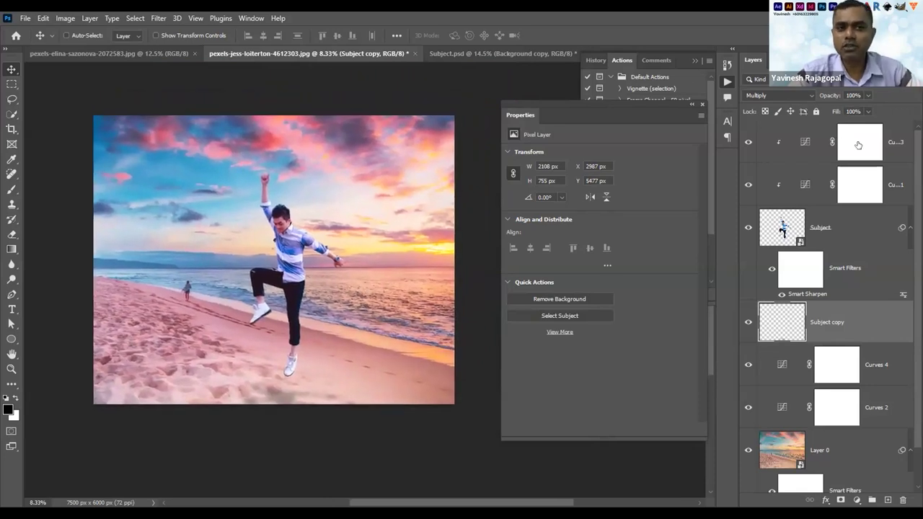
left_click(865, 132)
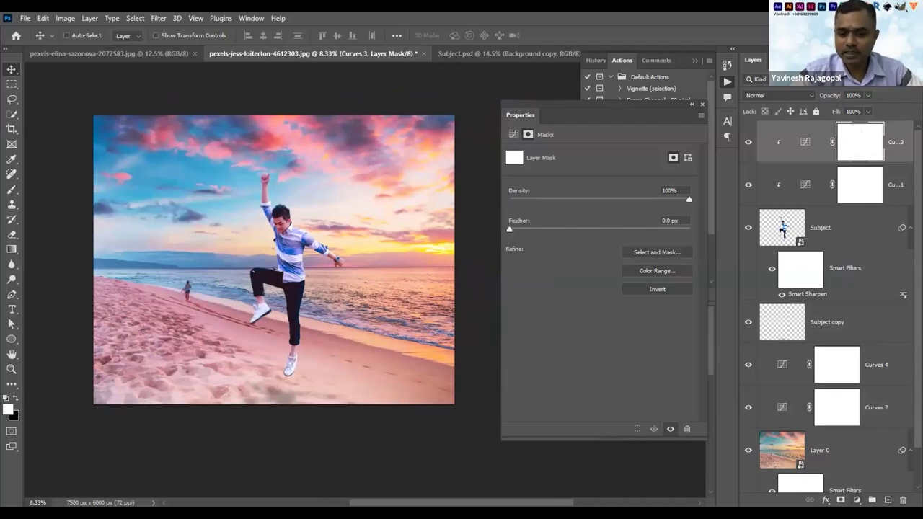
left_click(857, 500)
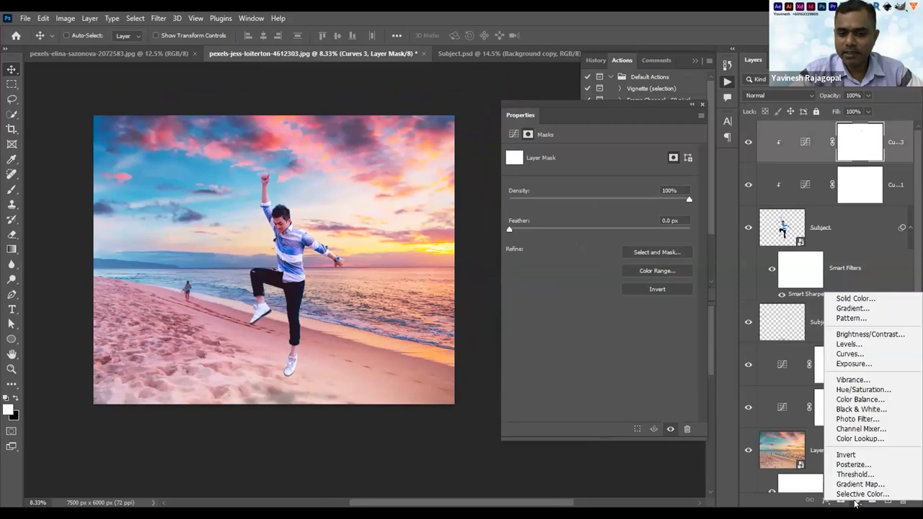
left_click(853, 440)
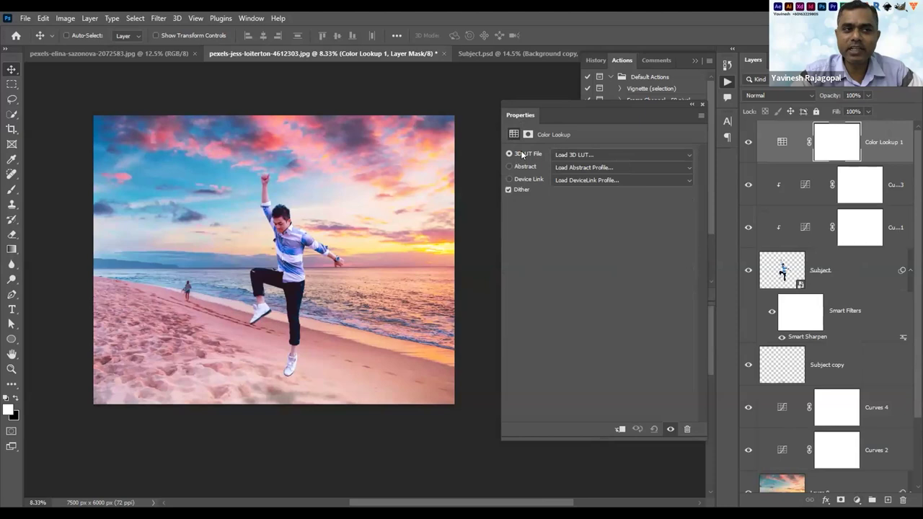
Preview the Bleach Bypass and Crisp_Winter 3D LUT looks on the beach photo
left_click(582, 155)
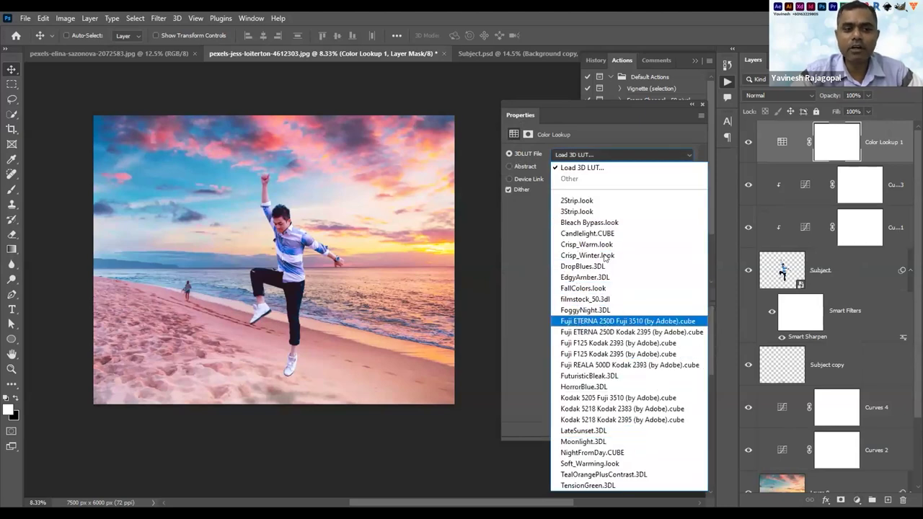
left_click(588, 223)
left_click(577, 153)
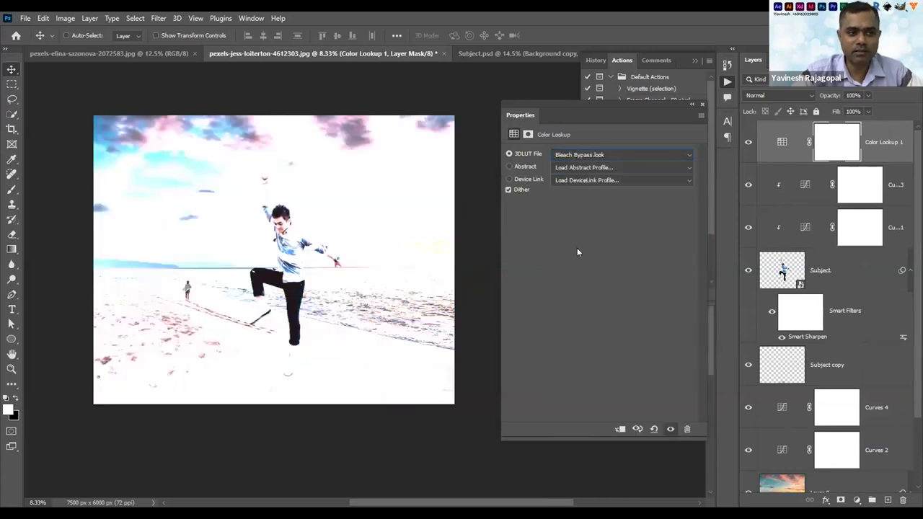
left_click(580, 255)
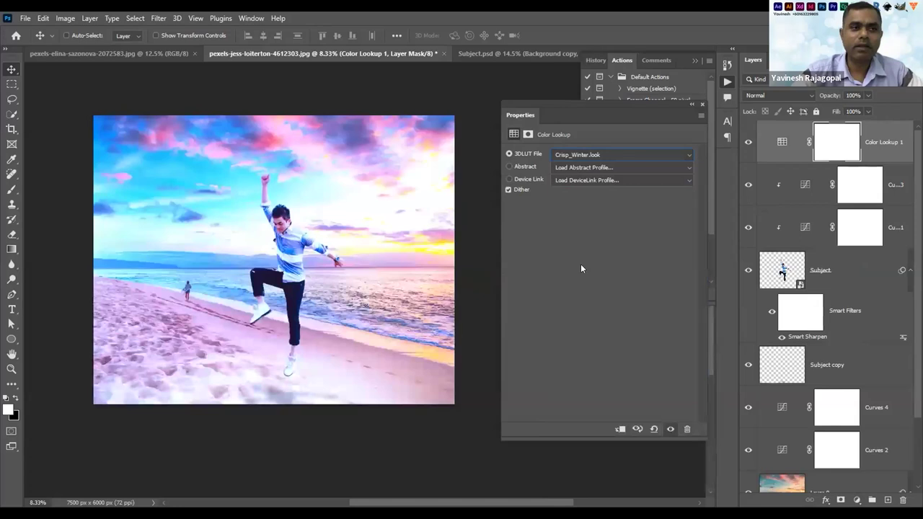
Step through more LUTs: FoggyNight, Fuji F125, HorrorBlue, Kodak 5218, TealOrangePlusContrast, Soft_Warming
key("Down")
key("Down")
key("Down")
key("Down")
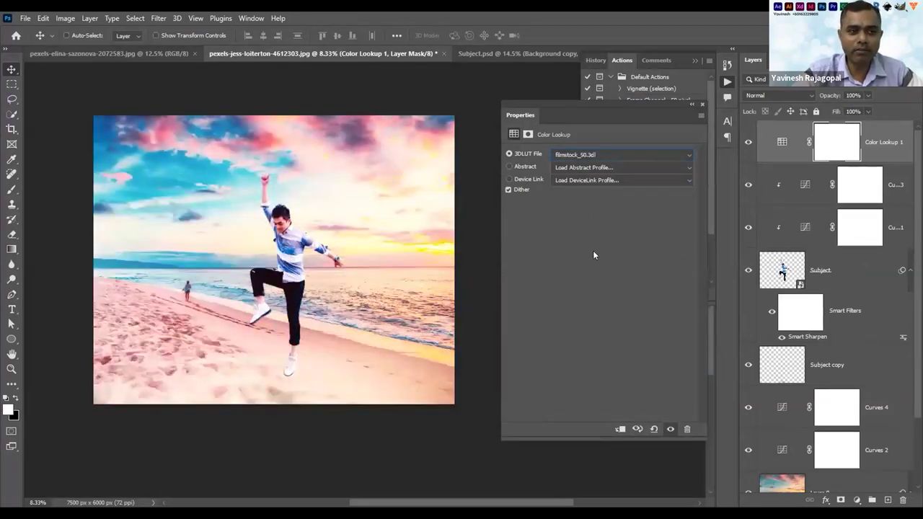
key("Down")
key("Down")
key("Up")
key("Down")
key("Up")
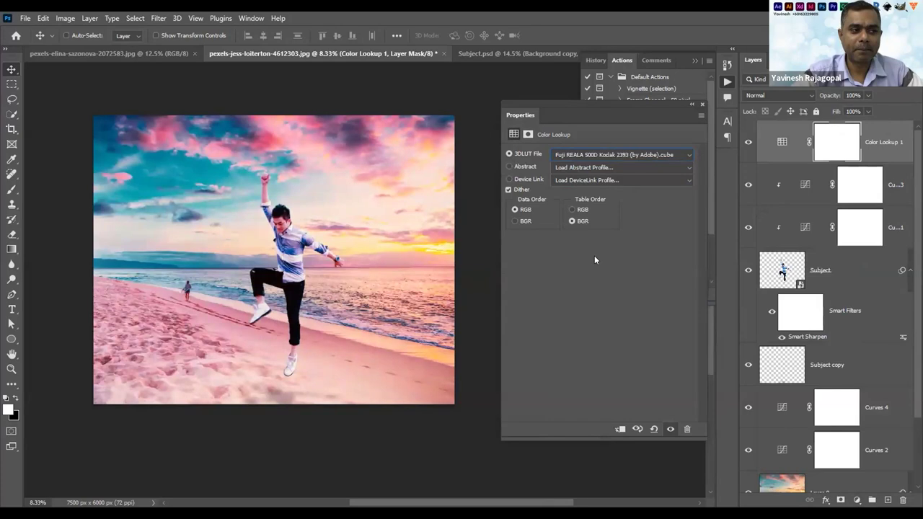
key("Down")
key("Down")
key("Down")
key("Down")
key("Down")
key("Down")
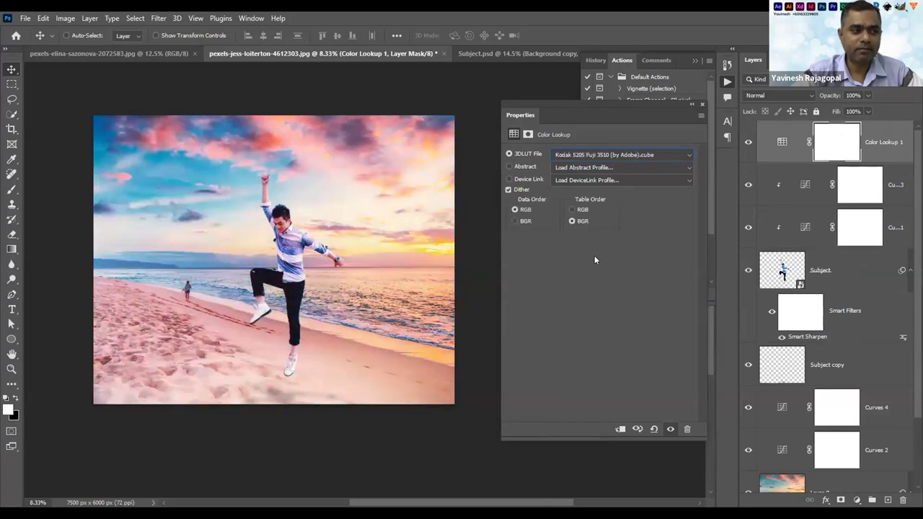
key("Down")
key("Down")
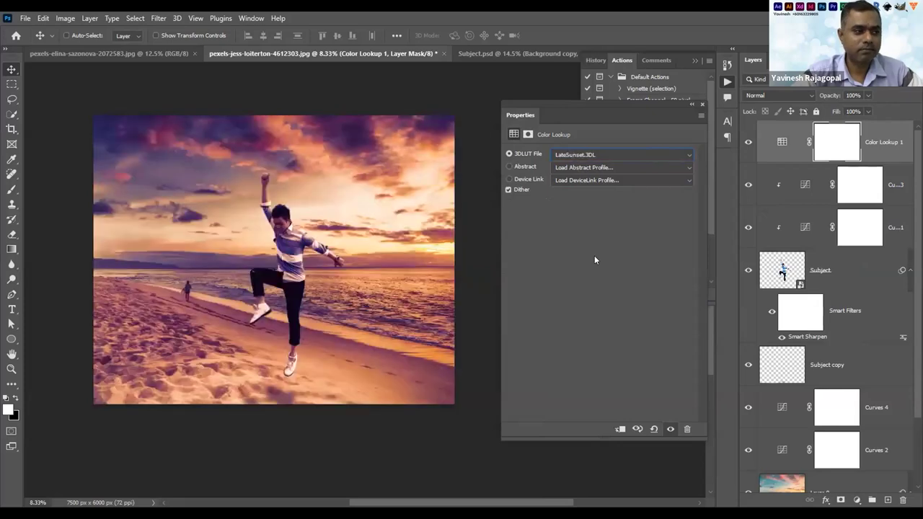
key("Down")
key("Down")
key("Down")
key("Down")
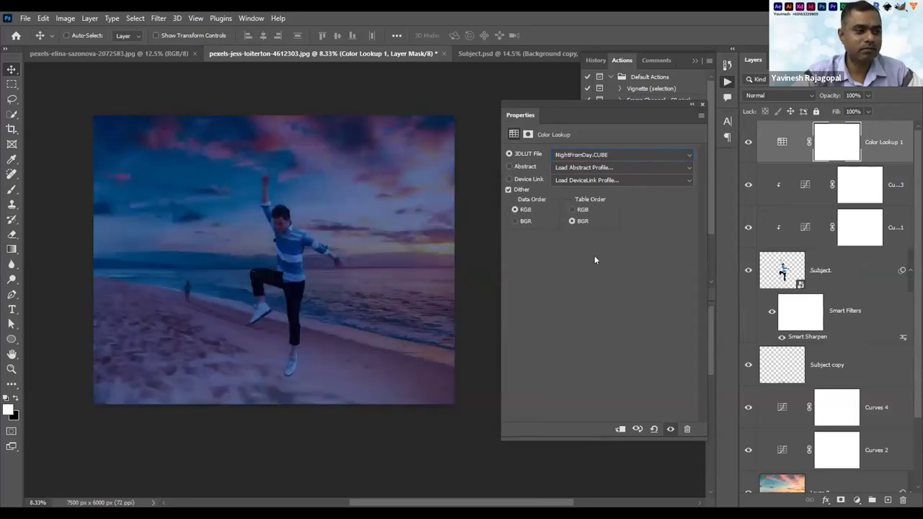
key("Down")
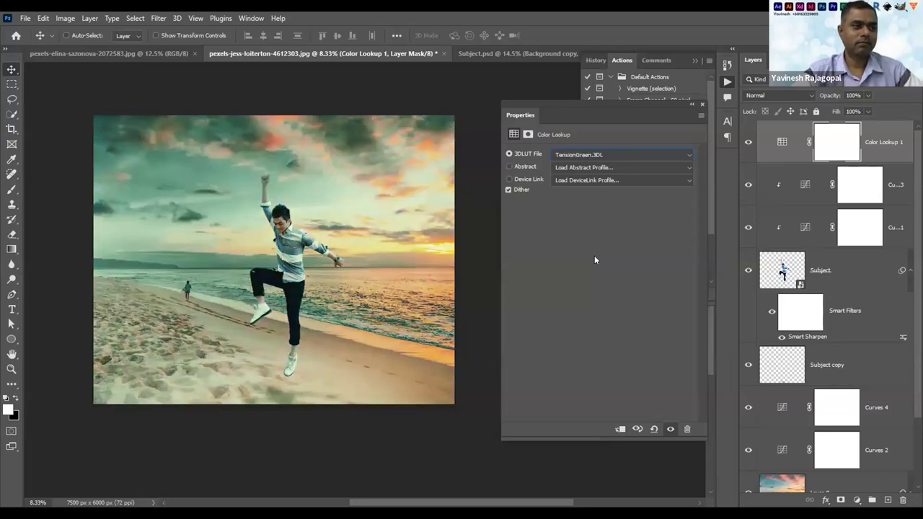
key("Up")
key("Down")
key("Up")
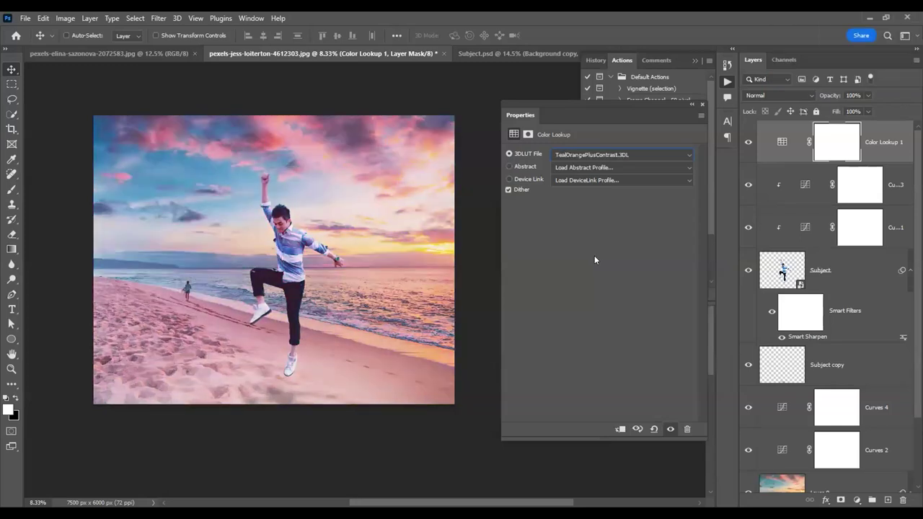
key("Up")
key("Up")
key("Up")
key("Up")
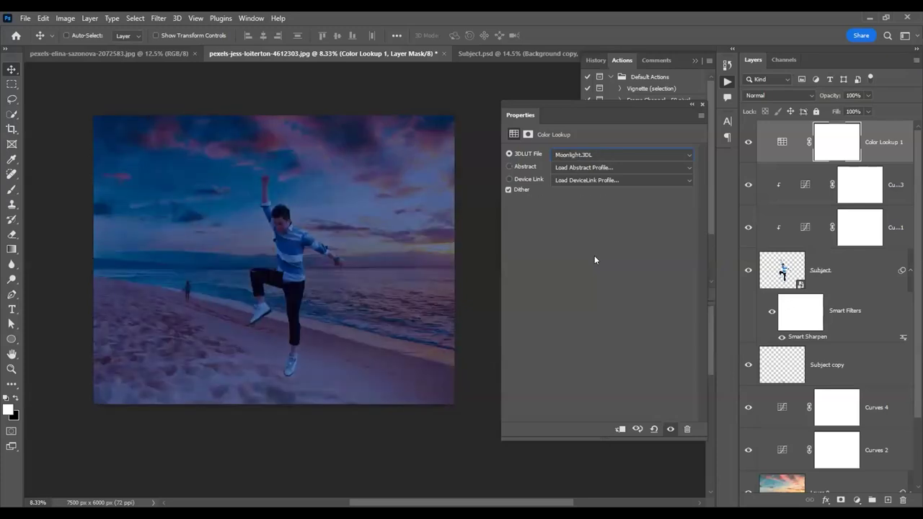
key("Up")
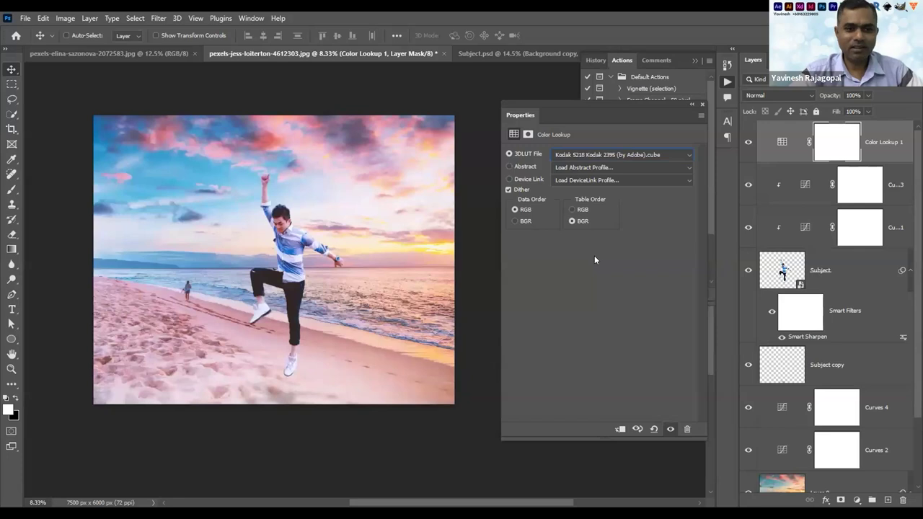
Try the Fuji ETERNA 250D Fuji 3510 and 2Strip.look lookup presets
left_click(857, 500)
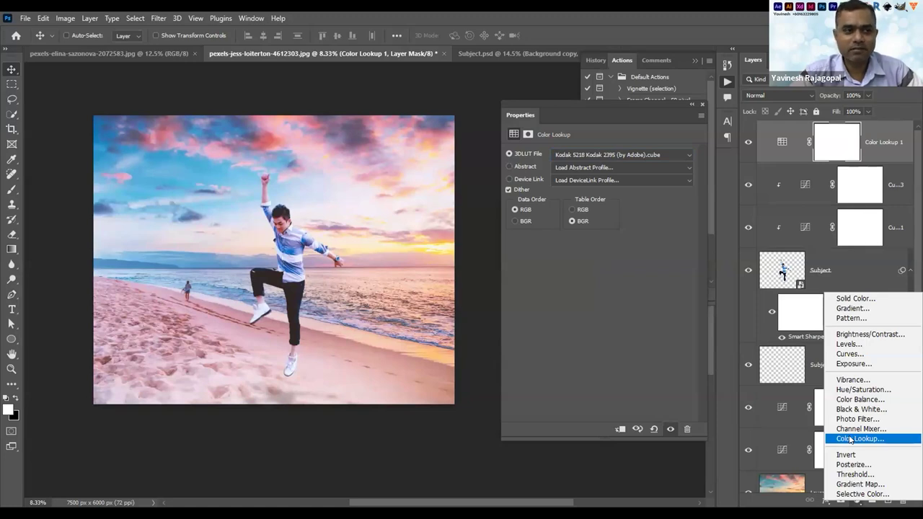
left_click(597, 154)
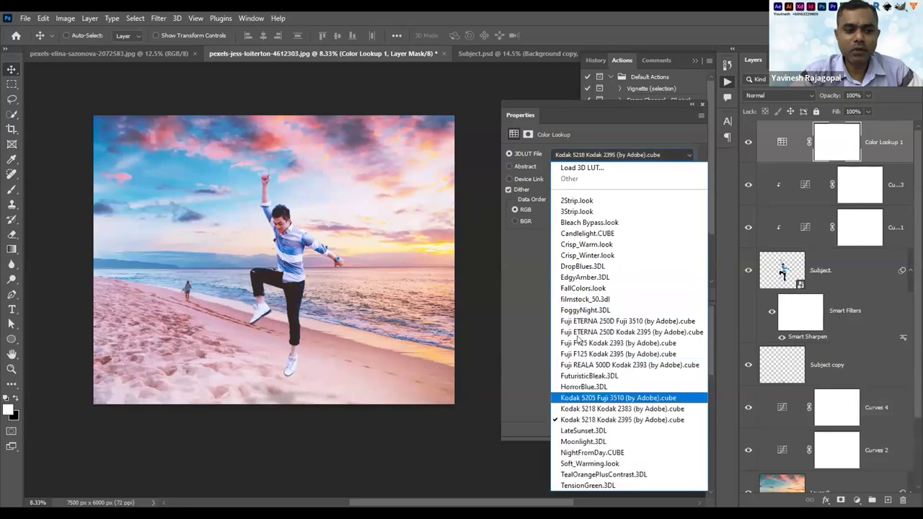
left_click(578, 153)
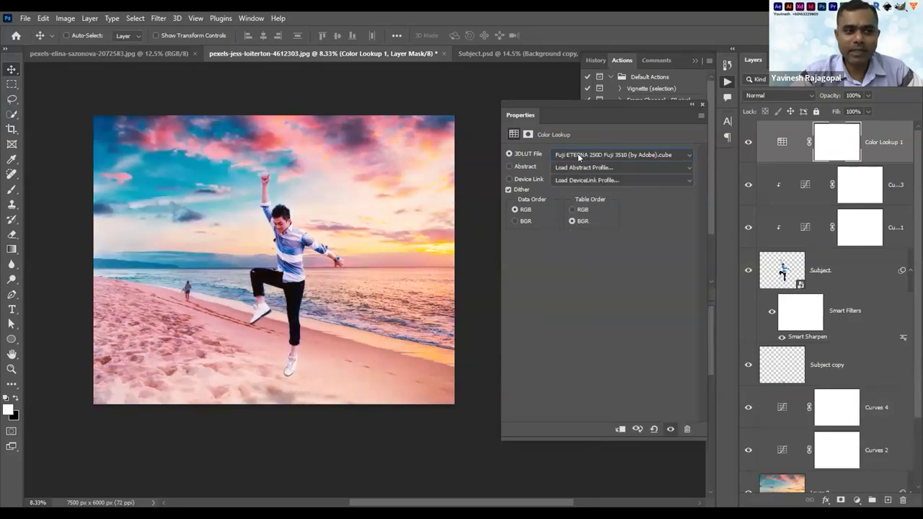
left_click(578, 153)
left_click(578, 201)
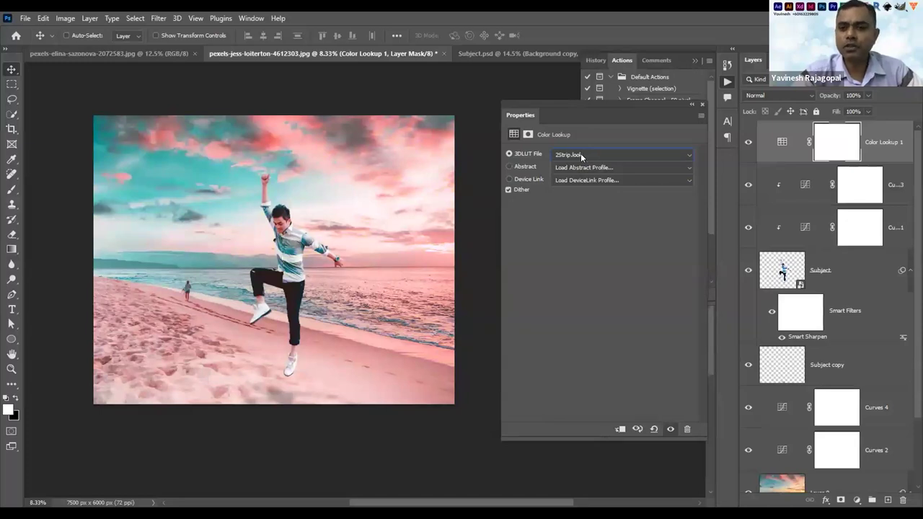
Scroll through the 3DLUT presets until the FoggyNight.3DL grade is applied
scroll(580, 153, "down", 1)
scroll(580, 153, "up", 1)
scroll(580, 153, "down", 1)
scroll(581, 153, "down", 1)
scroll(580, 153, "down", 3)
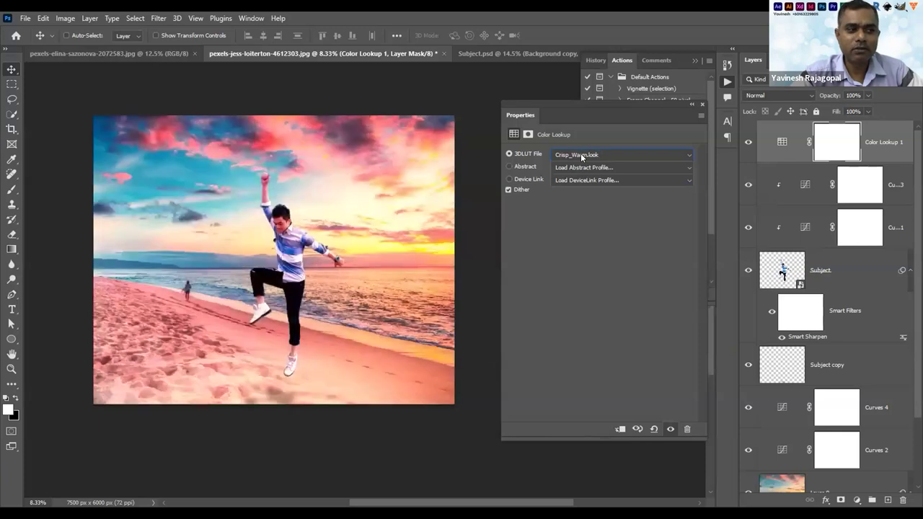
scroll(580, 153, "up", 1)
scroll(580, 153, "up", 1)
scroll(581, 153, "down", 1)
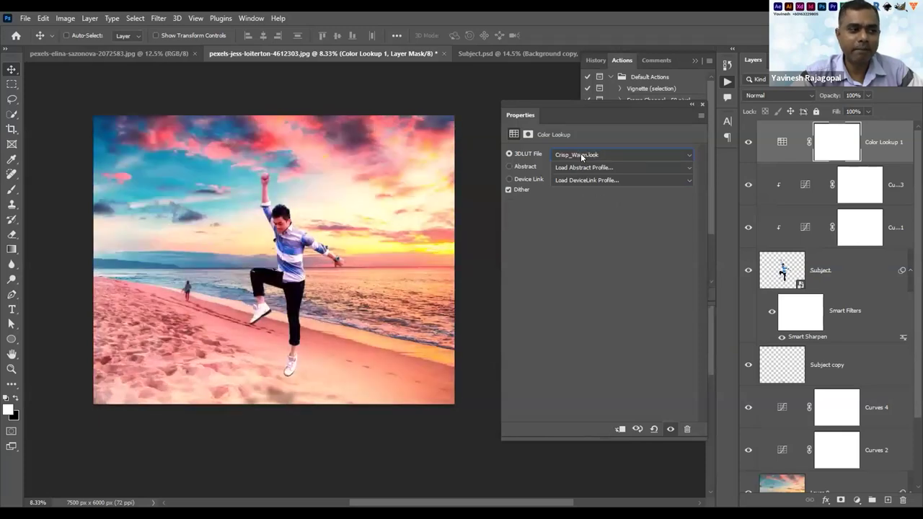
scroll(581, 153, "down", 3)
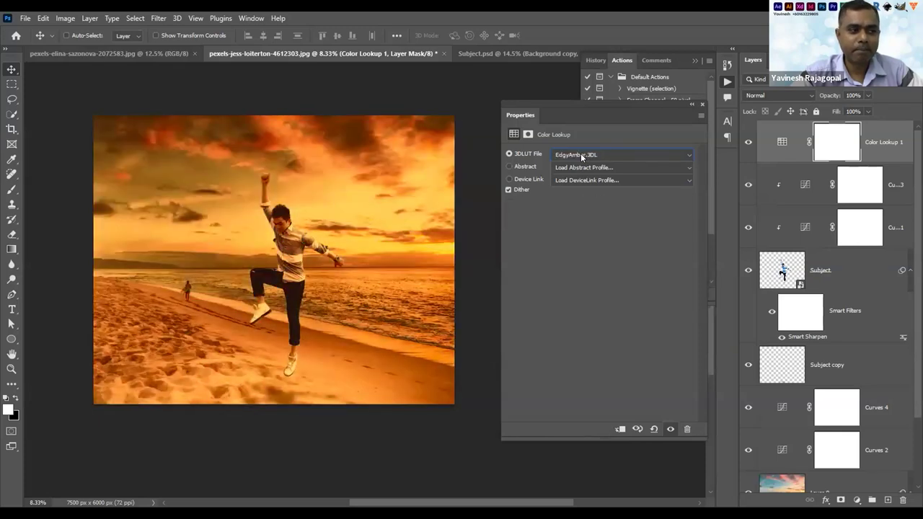
scroll(581, 153, "down", 3)
scroll(581, 153, "up", 1)
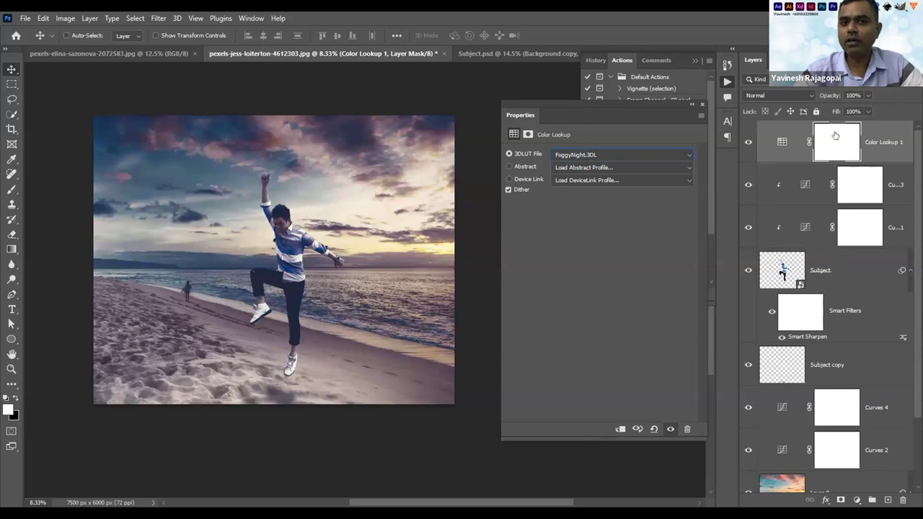
left_click(868, 130)
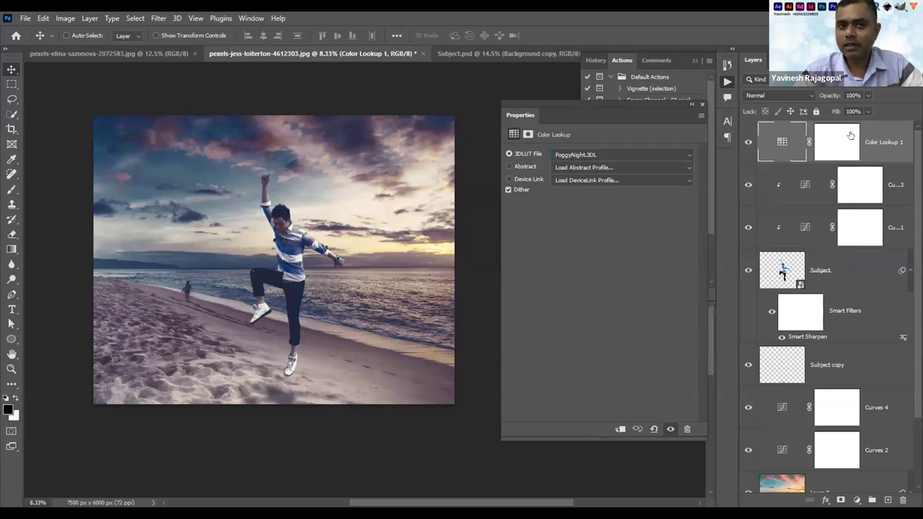
left_click(868, 95)
left_click_drag(872, 108, 847, 109)
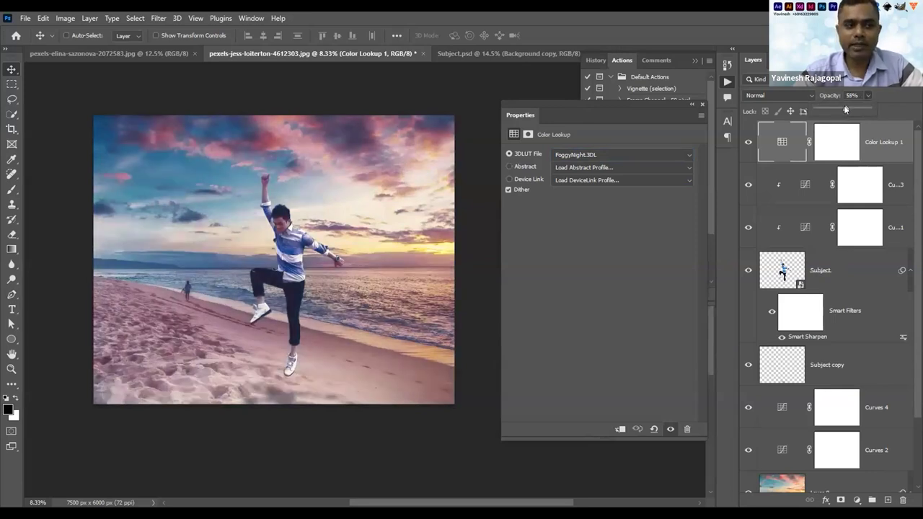
left_click(747, 141)
left_click(747, 141)
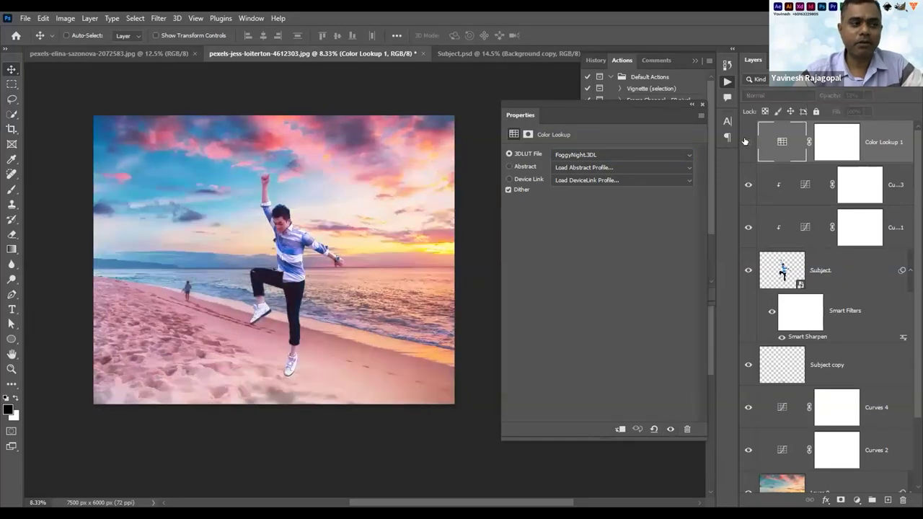
left_click(747, 141)
left_click(746, 141)
left_click(747, 141)
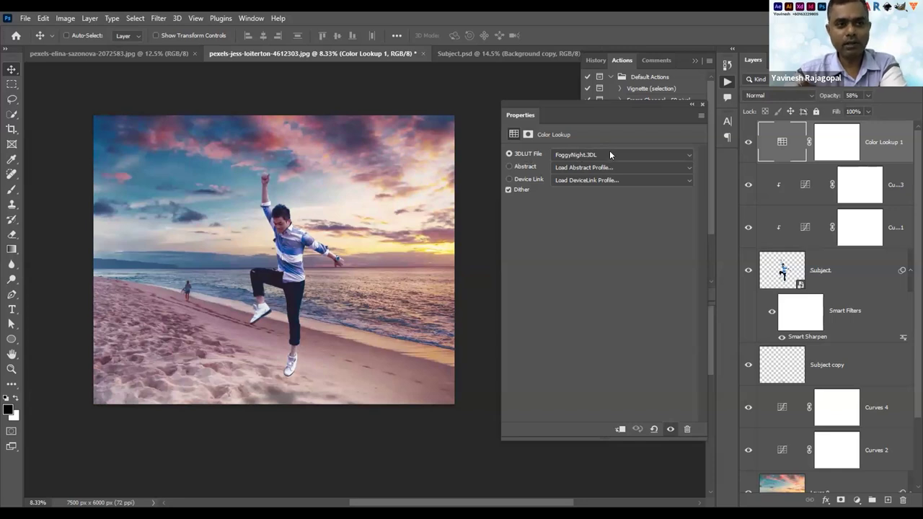
left_click(610, 154)
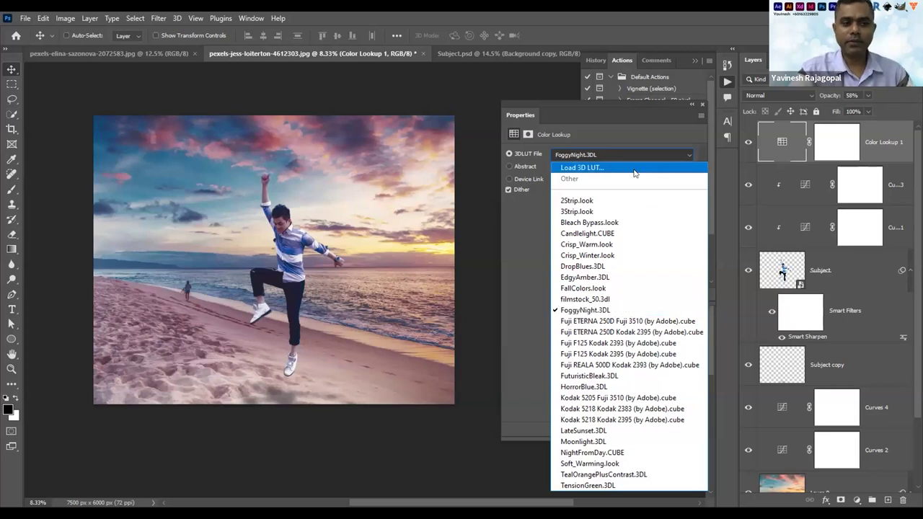
left_click(608, 321)
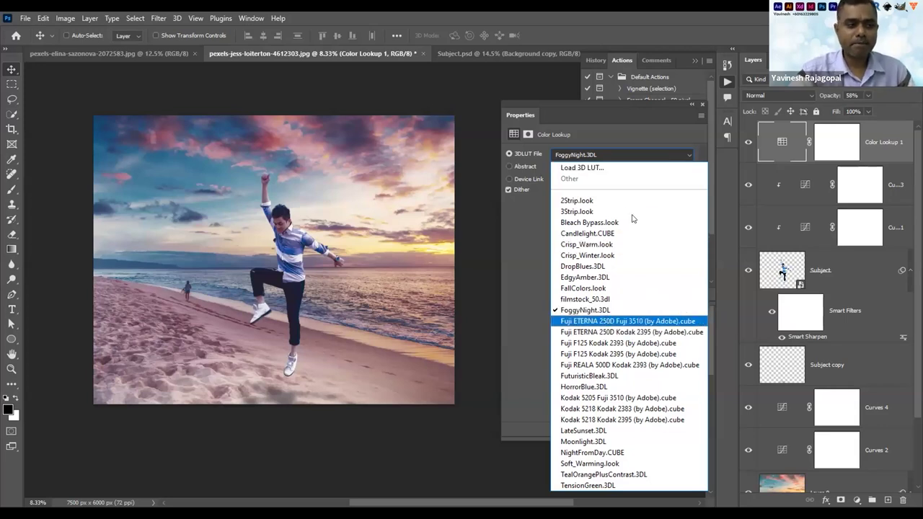
key("Down")
key("Down")
key("Down")
key("Down")
key("Down")
key("Down")
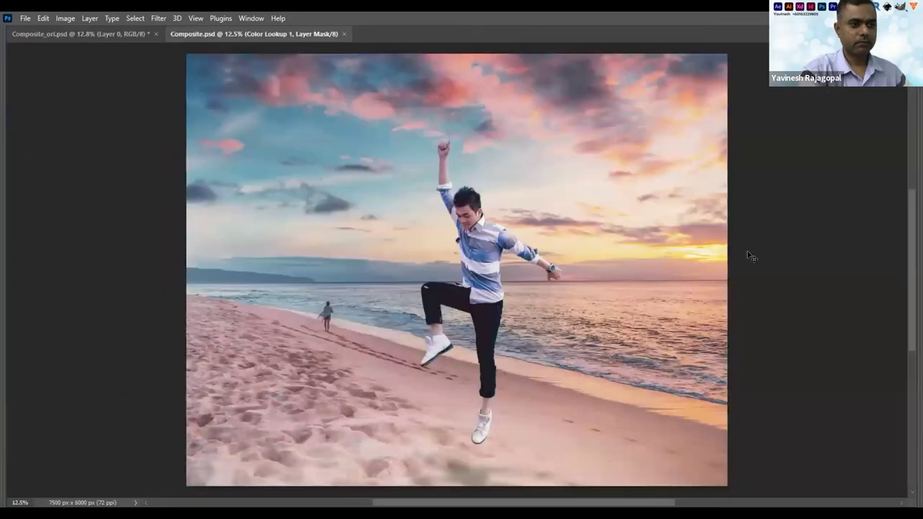
Switch to Composite_ori.psd and fit the image to the screen
key("ctrl+Tab")
key("ctrl+Tab")
key("ctrl+Tab")
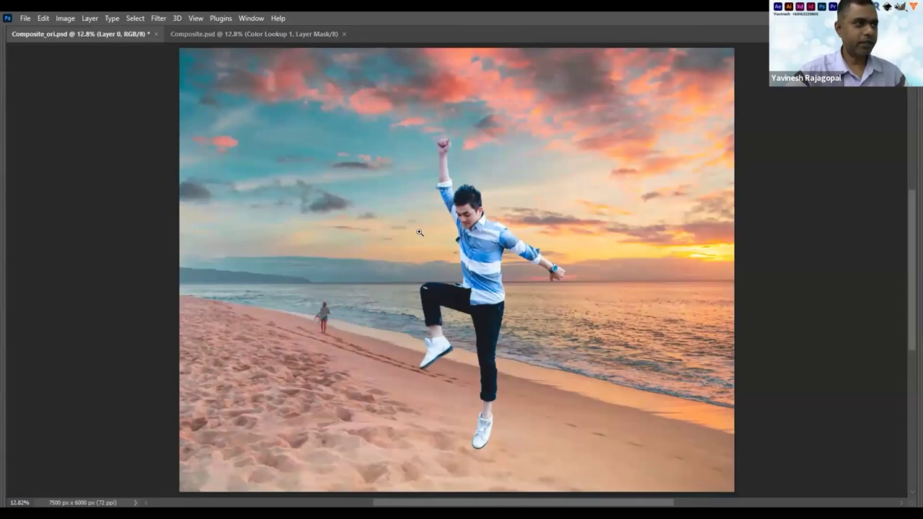
right_click(438, 212)
left_click(454, 227)
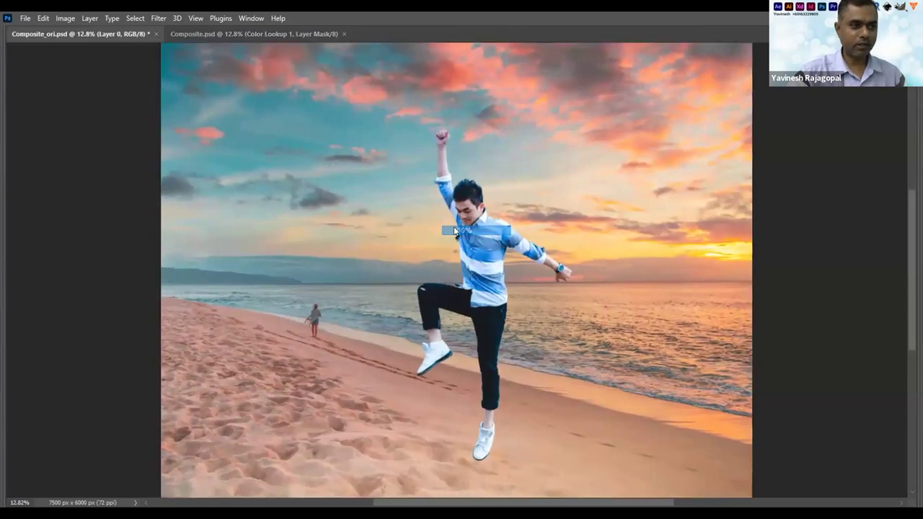
scroll(454, 230, "up", 5)
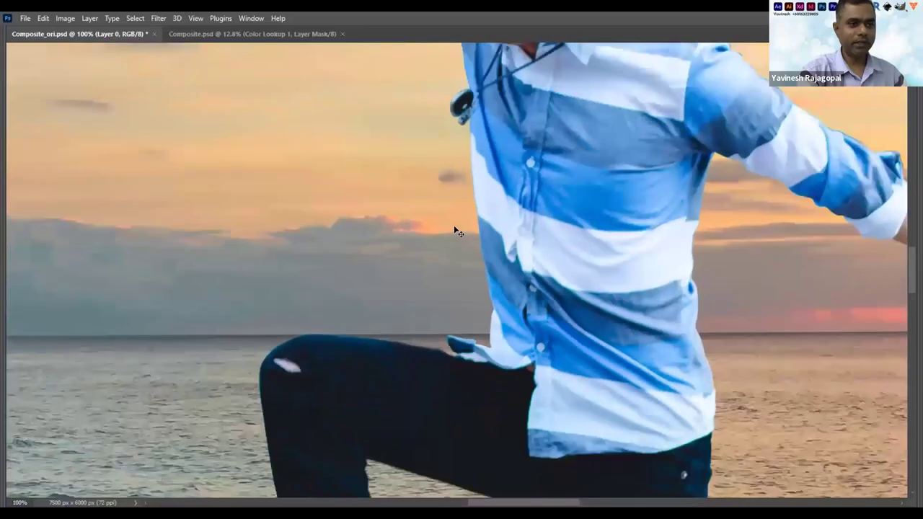
scroll(454, 230, "down", 3)
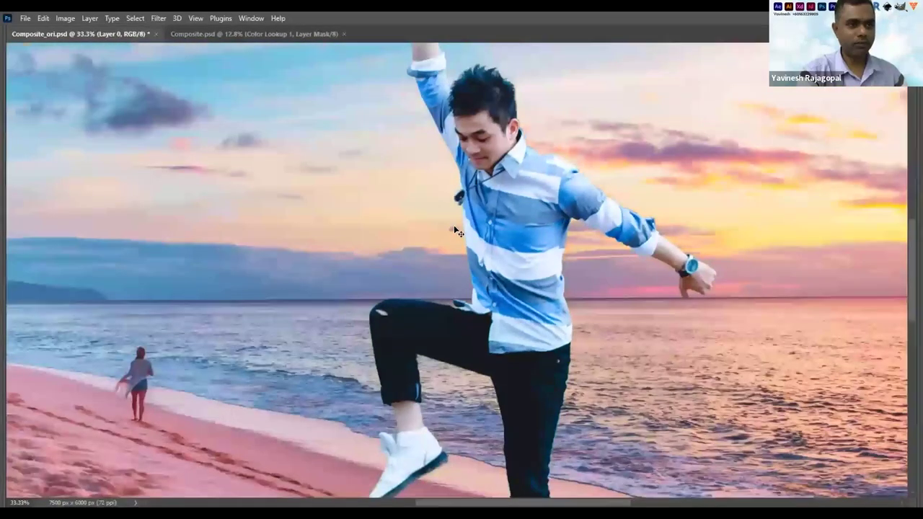
scroll(454, 229, "down", 2)
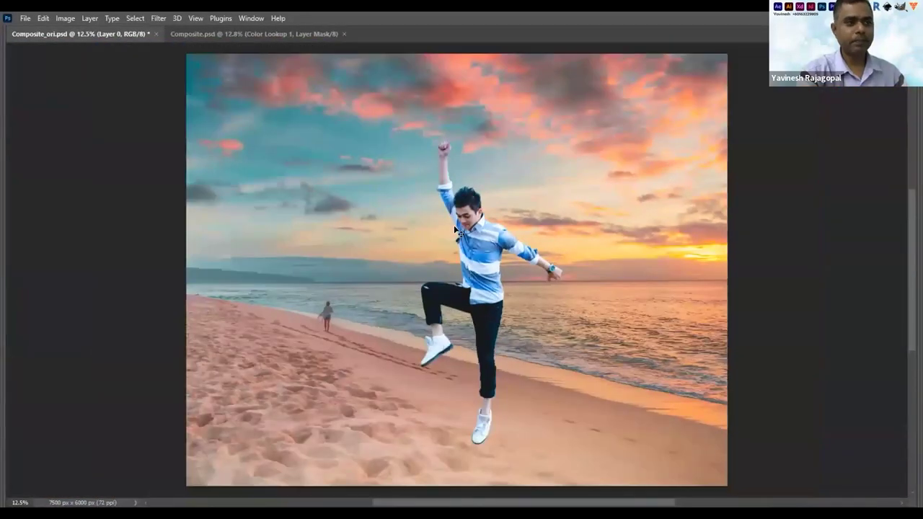
Flip between graded Composite and original Composite_ori, then restore the workspace panels on Composite
key("ctrl+Tab")
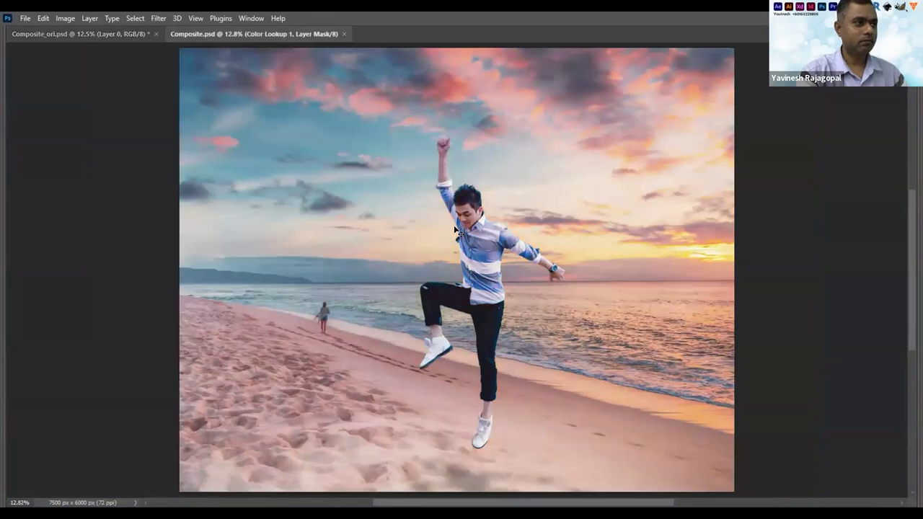
scroll(454, 229, "down", 1)
key("ctrl+Tab")
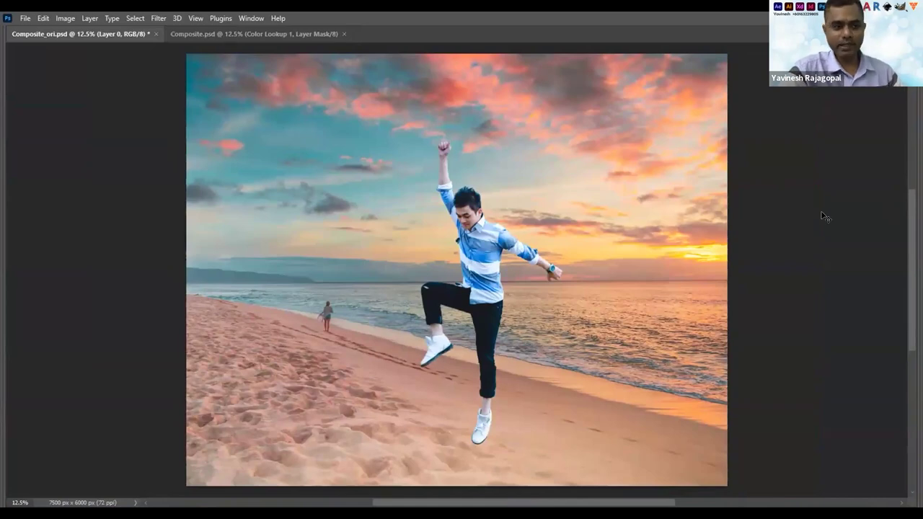
key("ctrl+Tab")
key("ctrl+Tab")
key("ctrl+Tab")
key("ctrl+Tab")
key("ctrl+Tab")
key("ctrl+Tab")
key("ctrl+Tab")
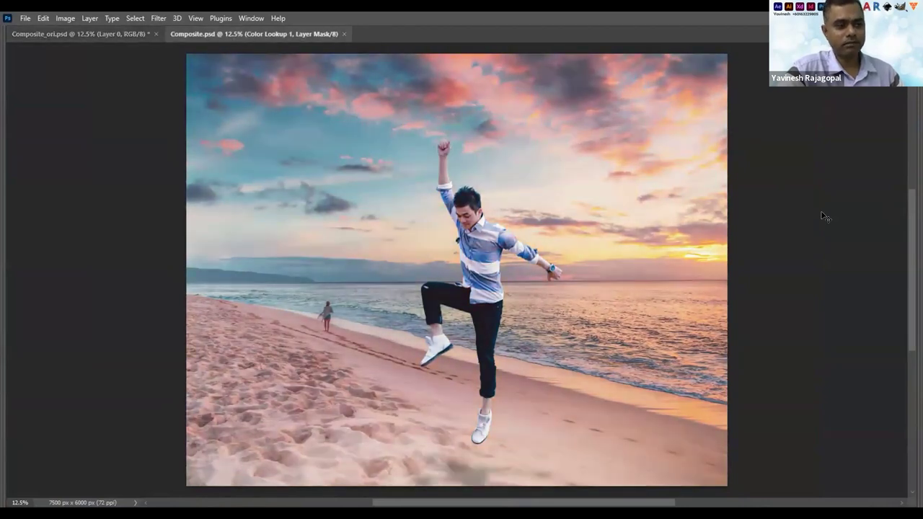
key("ctrl+Tab")
key("ctrl+Tab")
key("ctrl+Tab")
key("ctrl+Tab")
key("ctrl+Tab")
key("ctrl+Tab")
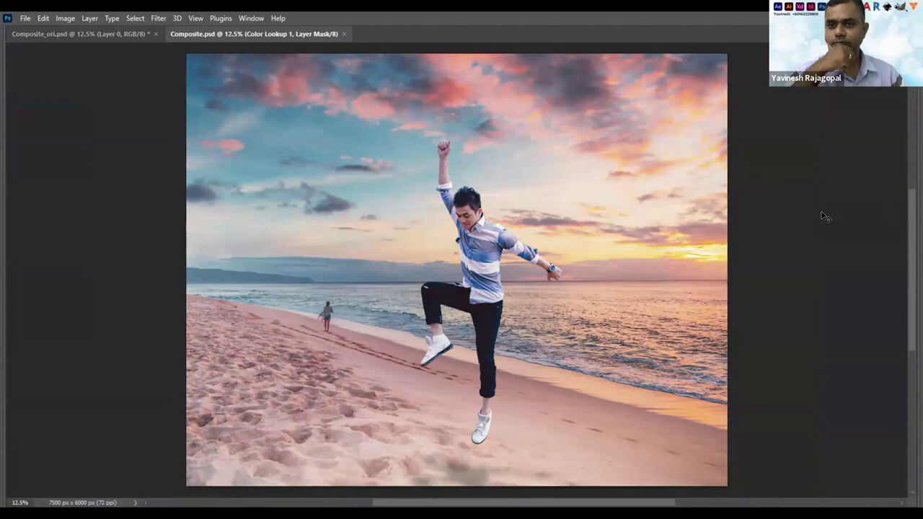
key("z")
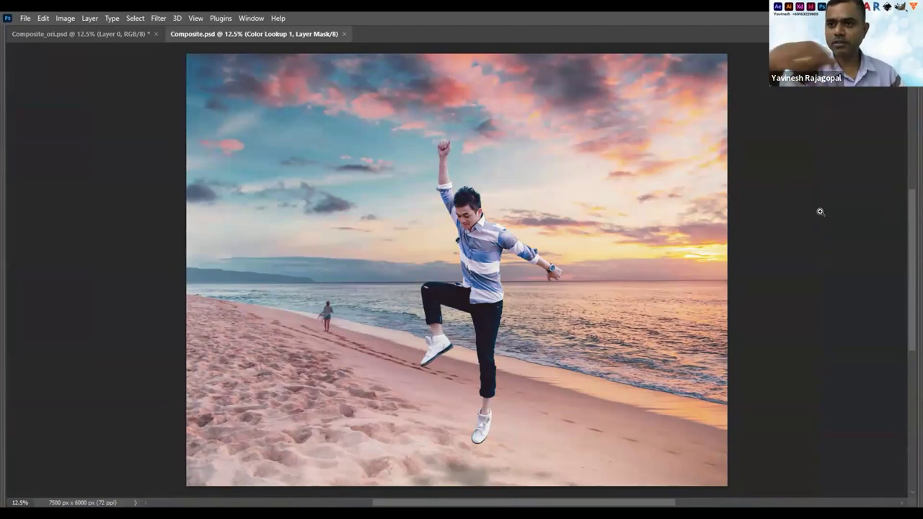
key("ctrl+Tab")
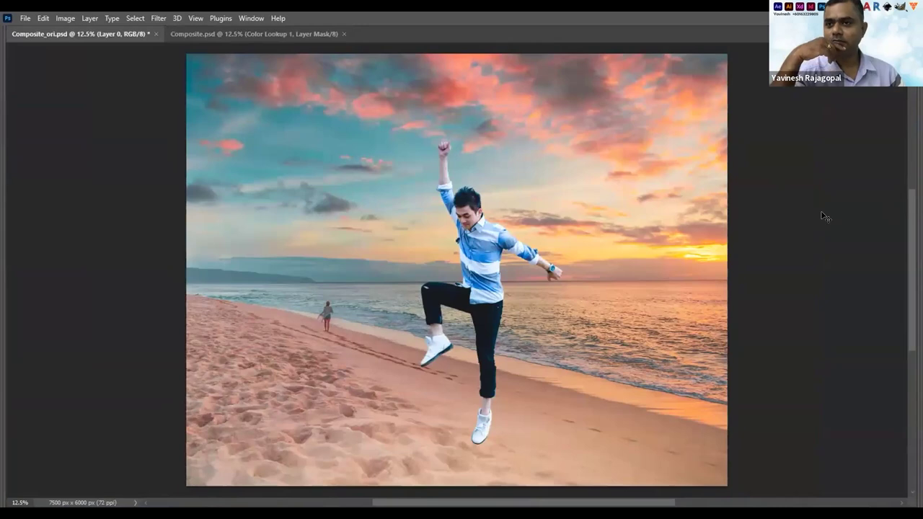
key("ctrl+Tab")
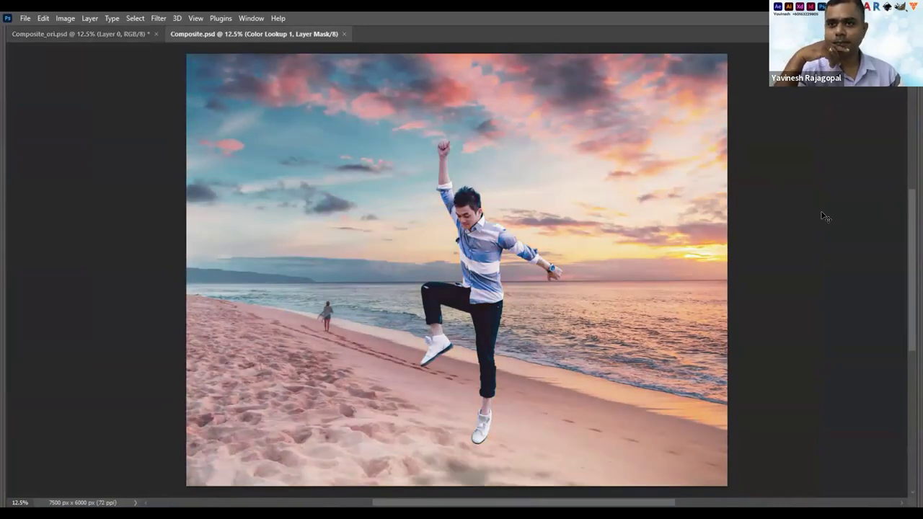
key("ctrl+Tab")
key("ctrl+Tab")
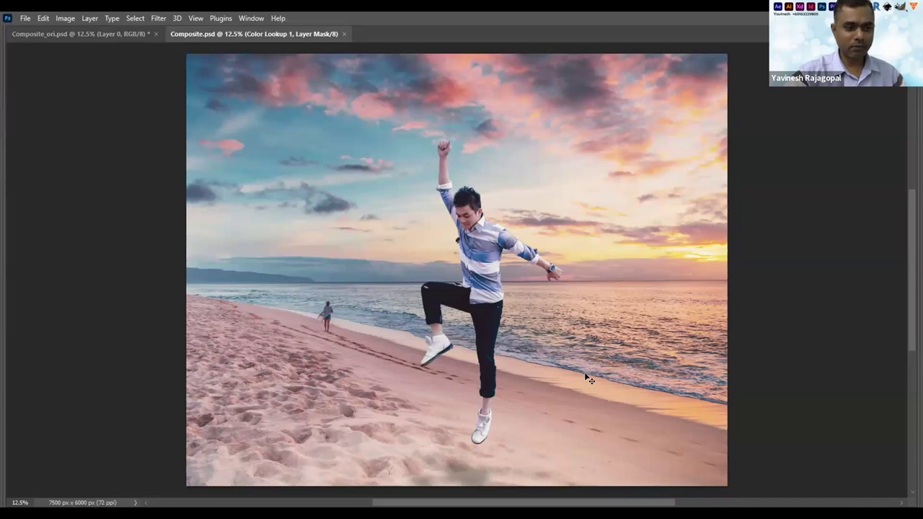
key("b")
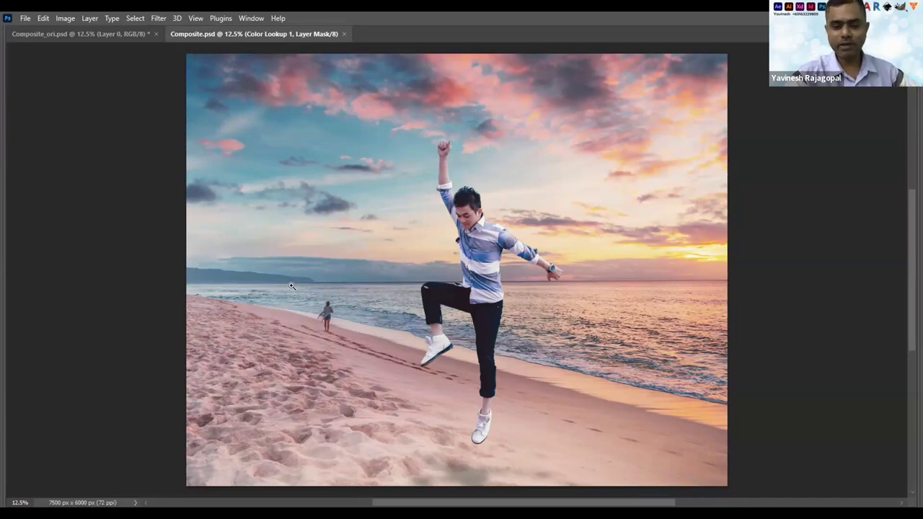
key("Tab")
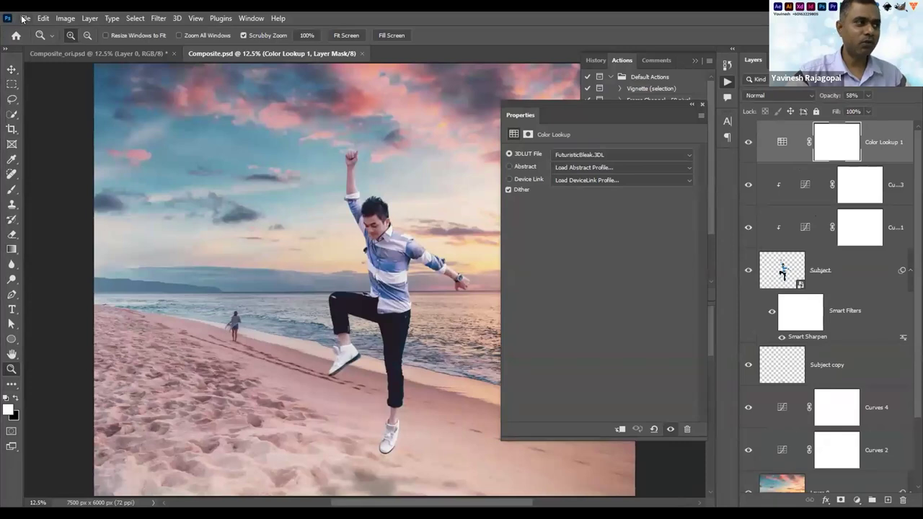
Save a PNG copy named Composite copy.png to the Desktop, accepting the PNG file size options
left_click(25, 20)
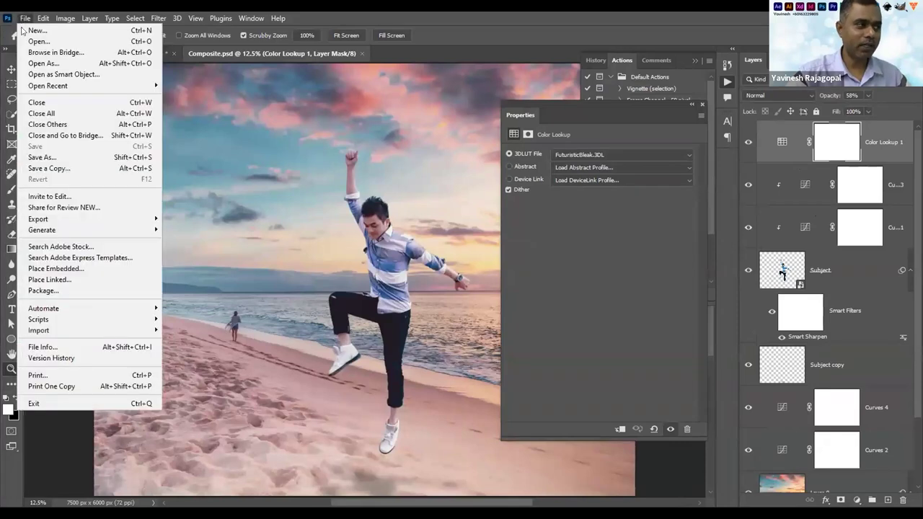
left_click(52, 169)
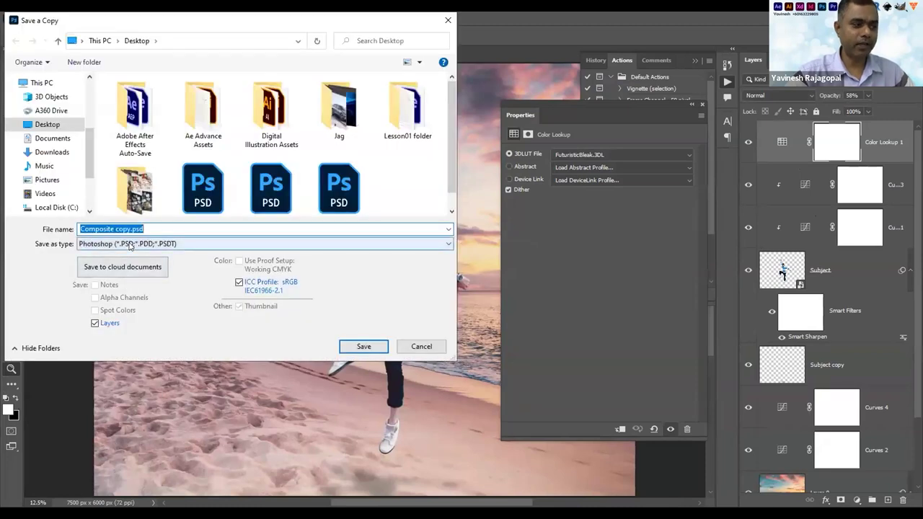
left_click(130, 244)
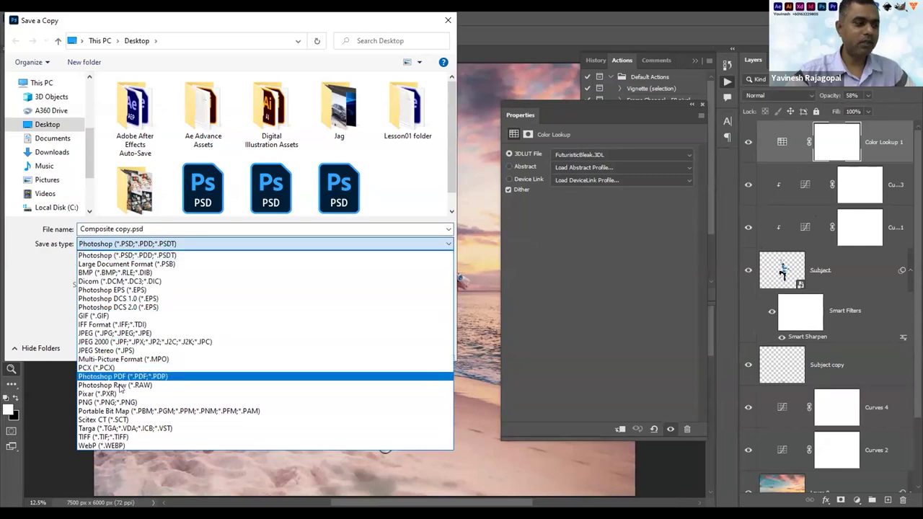
left_click(106, 402)
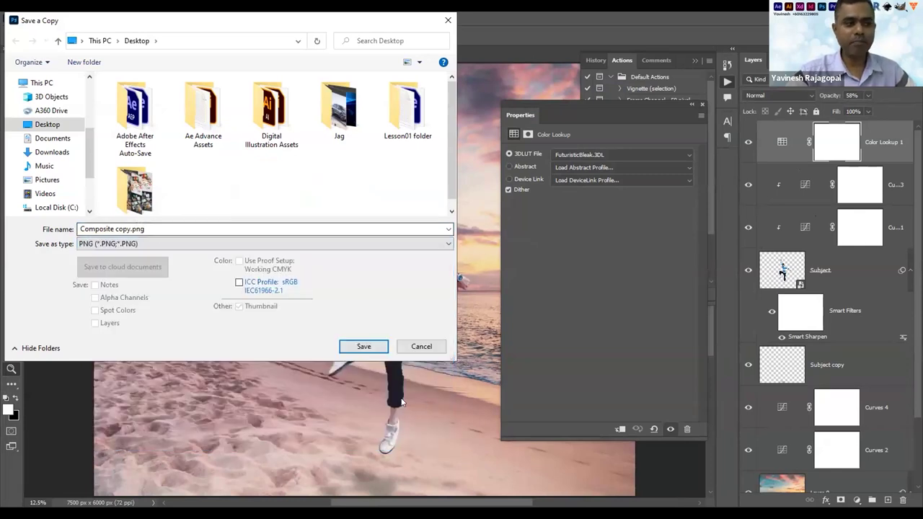
left_click(359, 347)
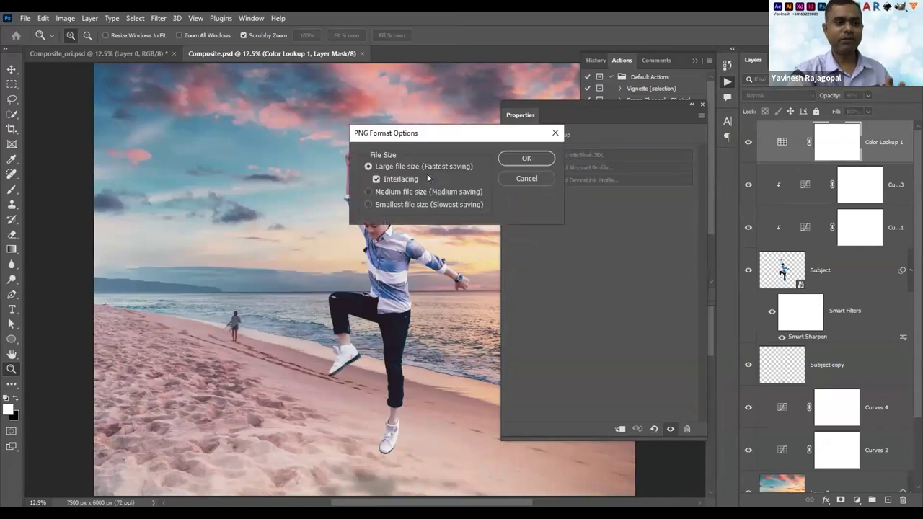
left_click(522, 158)
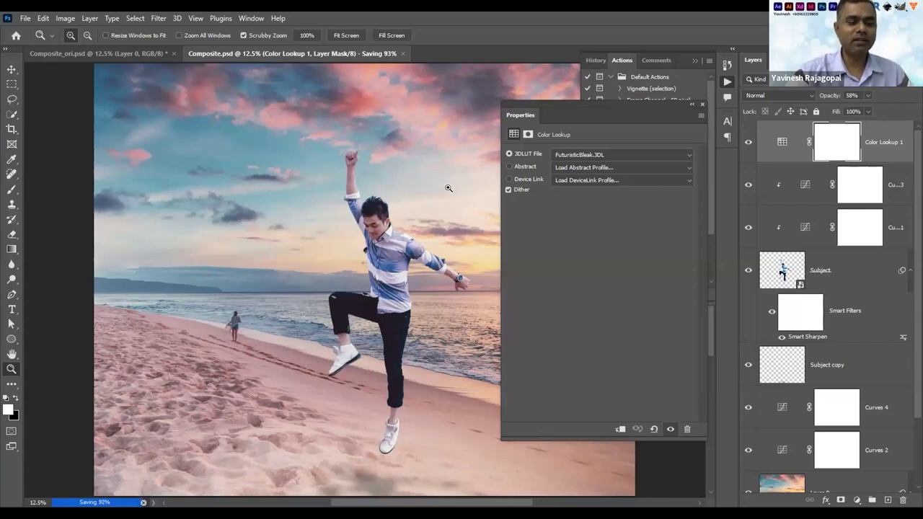
Pick the Rectangular Marquee Tool with M, then bring up the File menu
key("m")
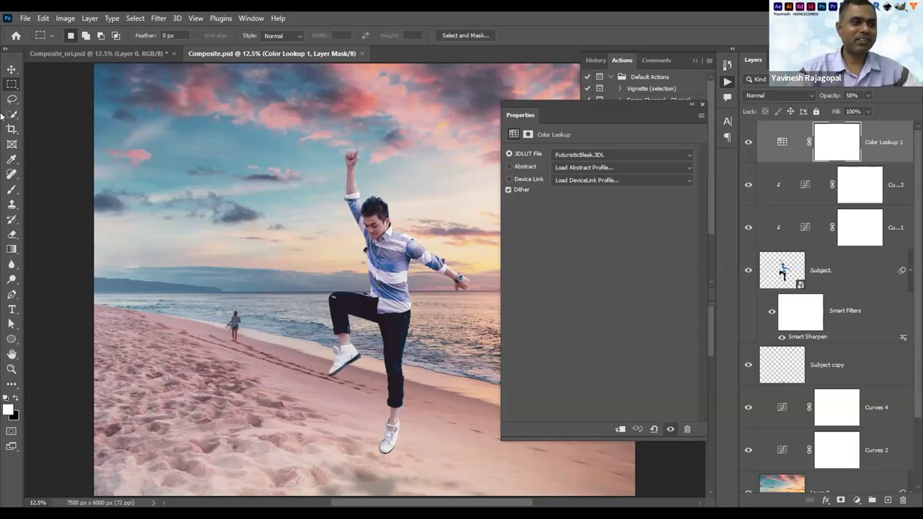
left_click(24, 18)
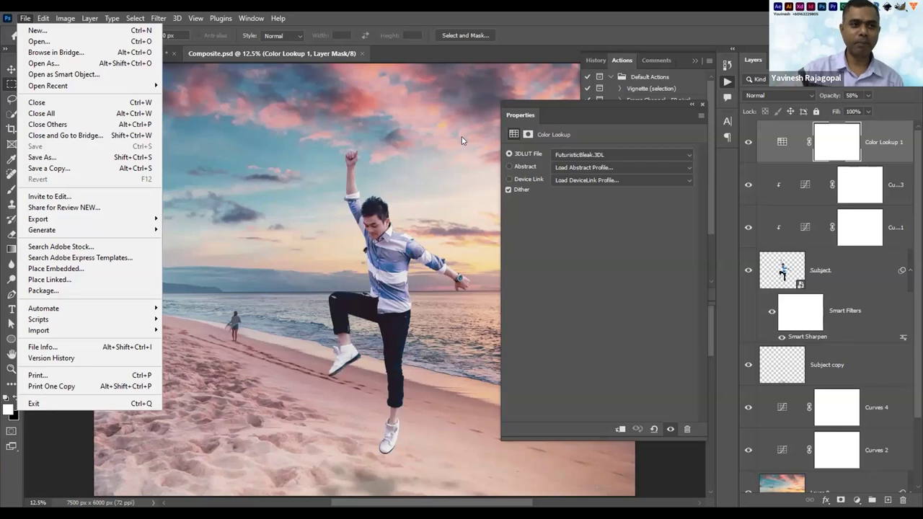
Dismiss the File menu to view the Post 5.ai nutrient-release infographic in Illustrator
key("Escape")
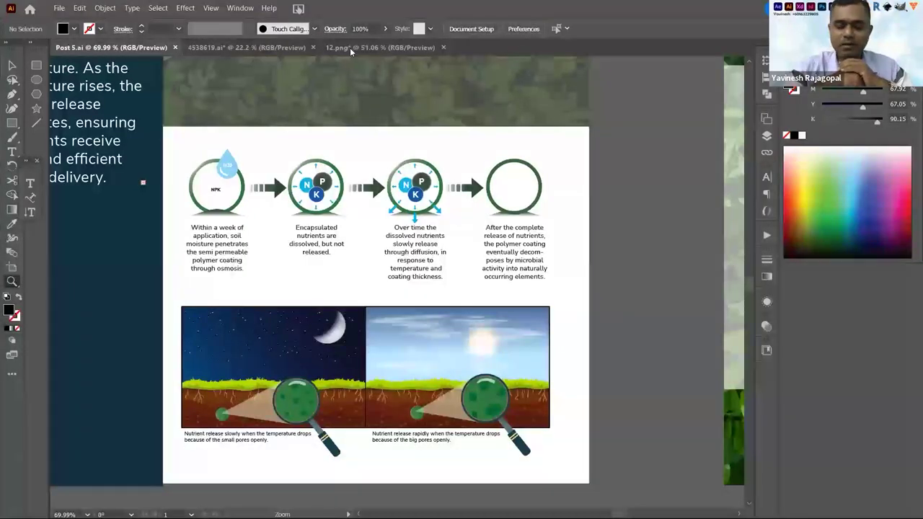
Bring the 12.png document forward and drag the G Pay image up above the white rectangle
key("ctrl+Tab")
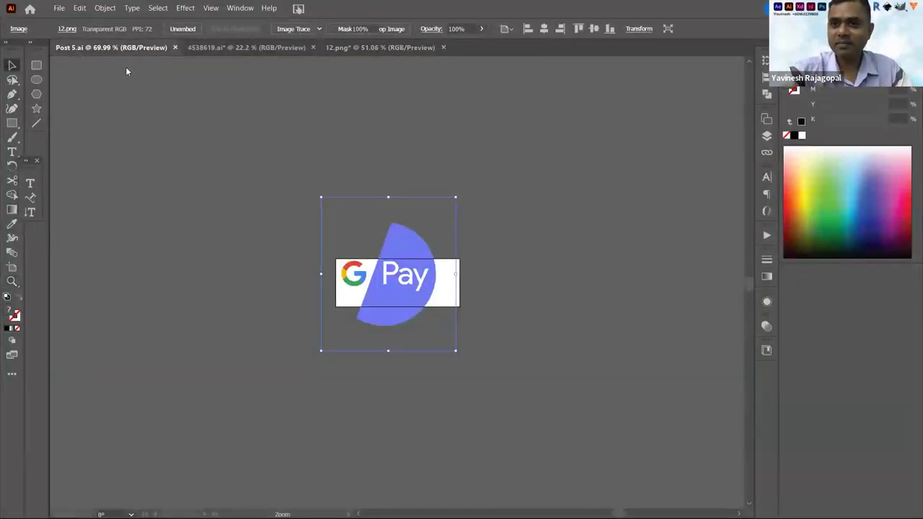
left_click(352, 49)
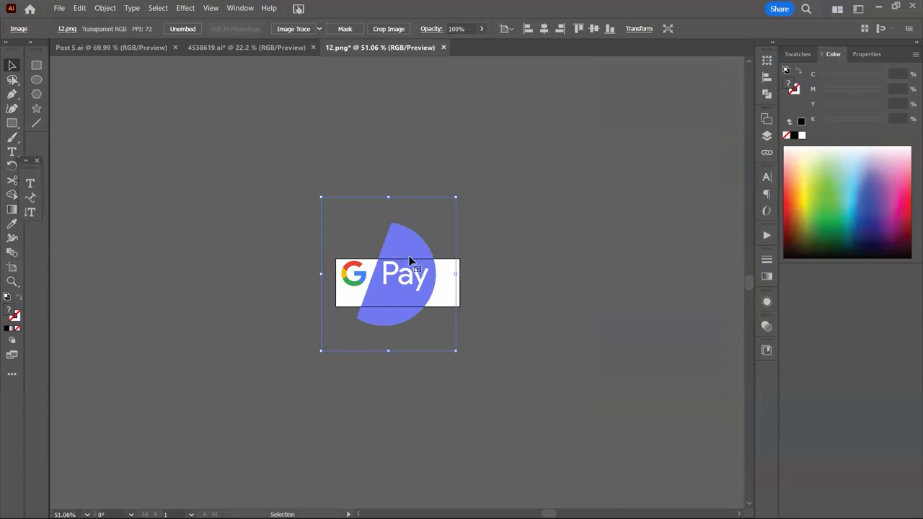
mouse_move(410, 259)
left_mouse_down()
mouse_move(415, 293)
mouse_move(419, 220)
mouse_move(419, 245)
left_mouse_up()
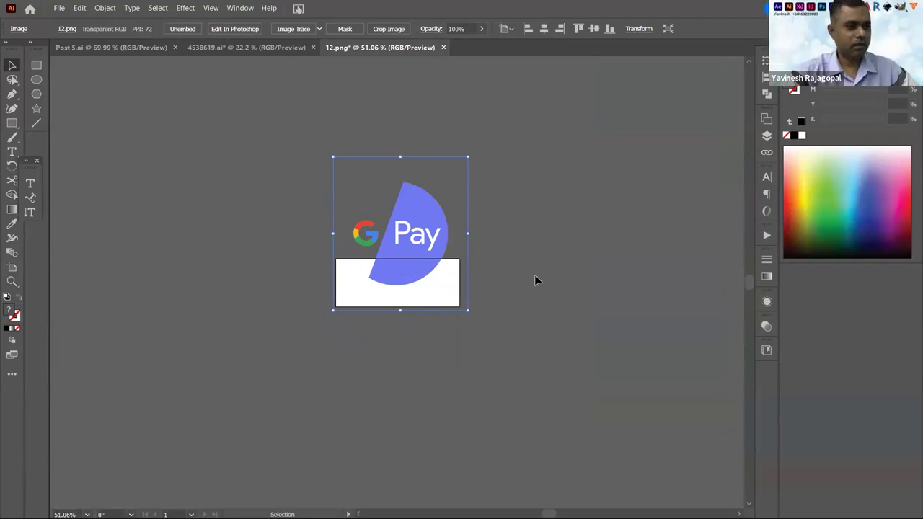
Lower the G Pay image about 25 px, still above the white rectangle
left_click_drag(424, 253, 423, 266)
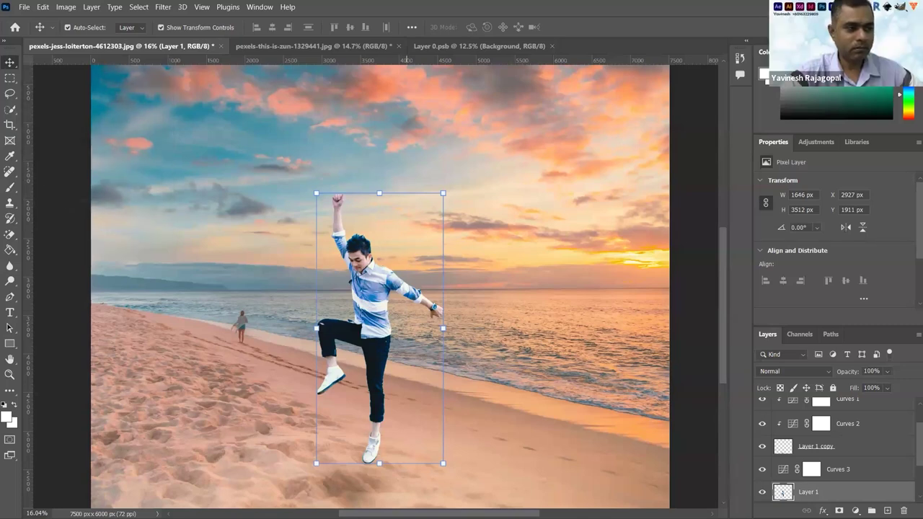
mouse_move(607, 505)
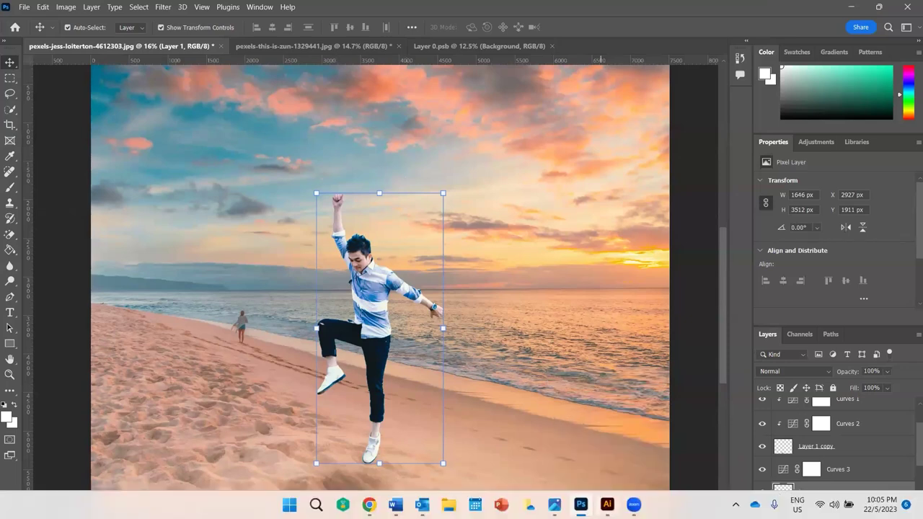
left_click(608, 505)
Raise the G Pay image higher, then nudge it slightly down and left
left_click_drag(405, 264, 406, 228)
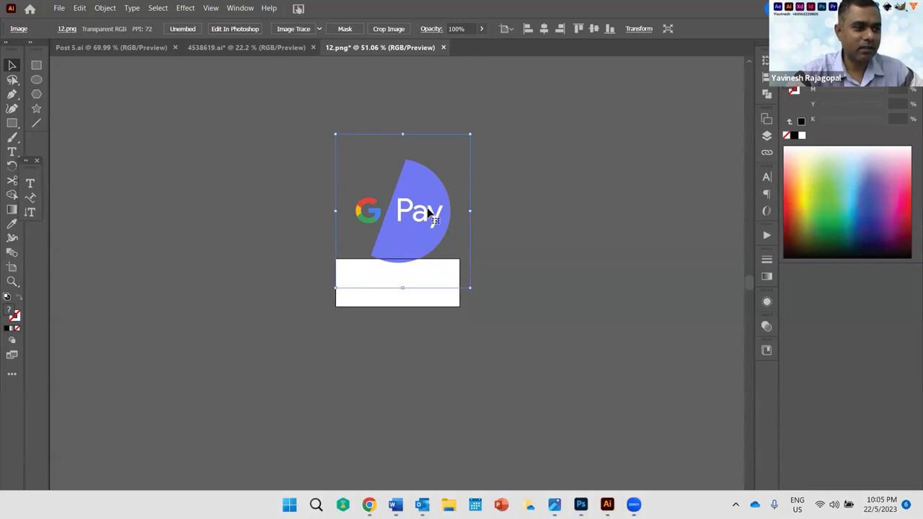
left_click_drag(419, 202, 414, 214)
key("Return")
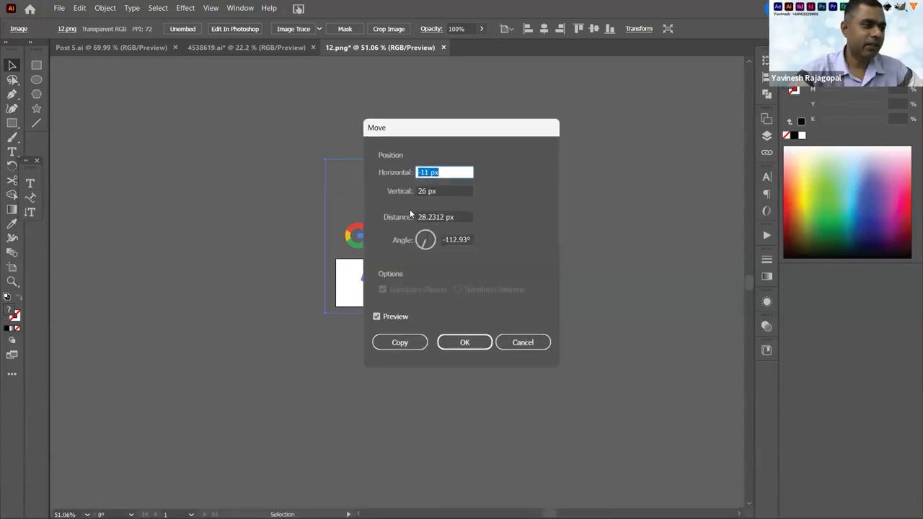
key("Escape")
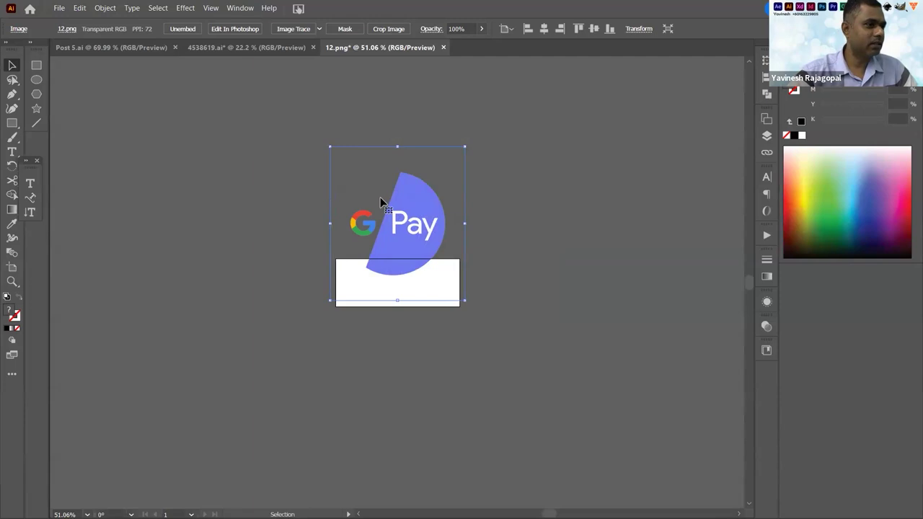
Drag the G Pay image down until its wordmark sits inside the white rectangle
left_click(80, 9)
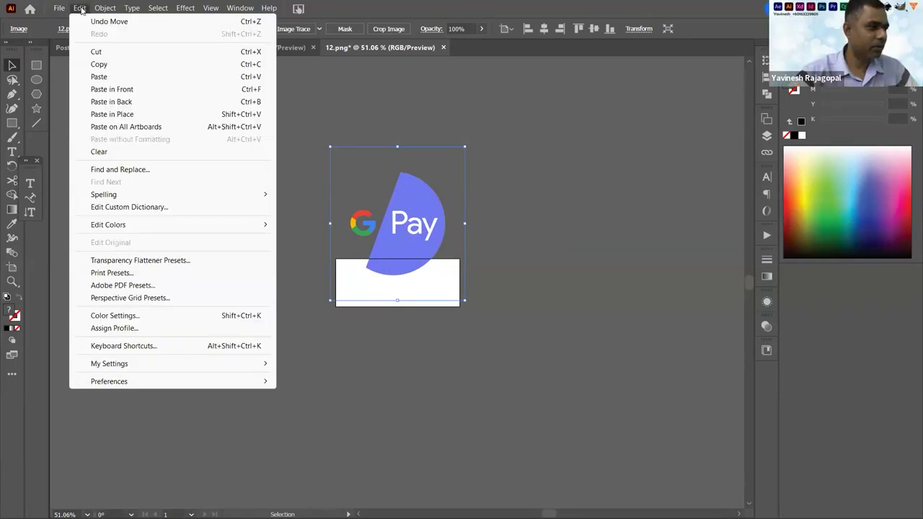
left_click(401, 217)
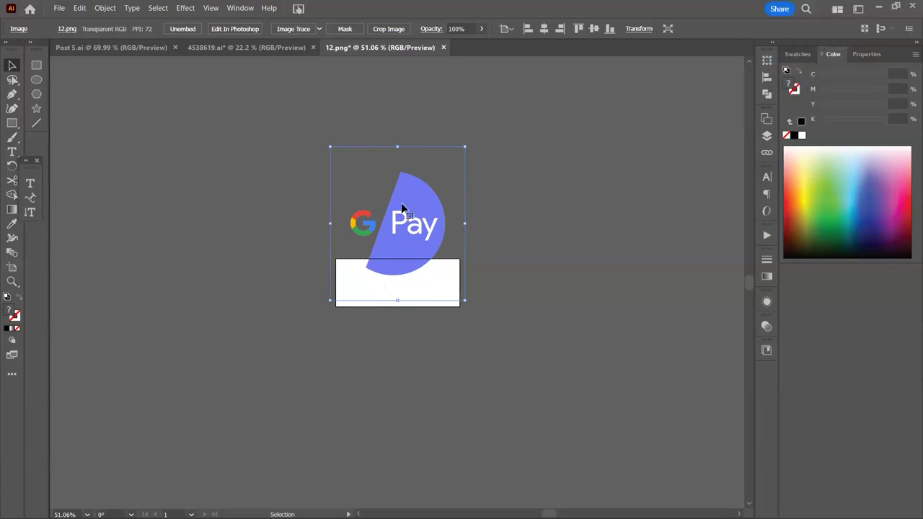
left_click_drag(419, 200, 414, 223)
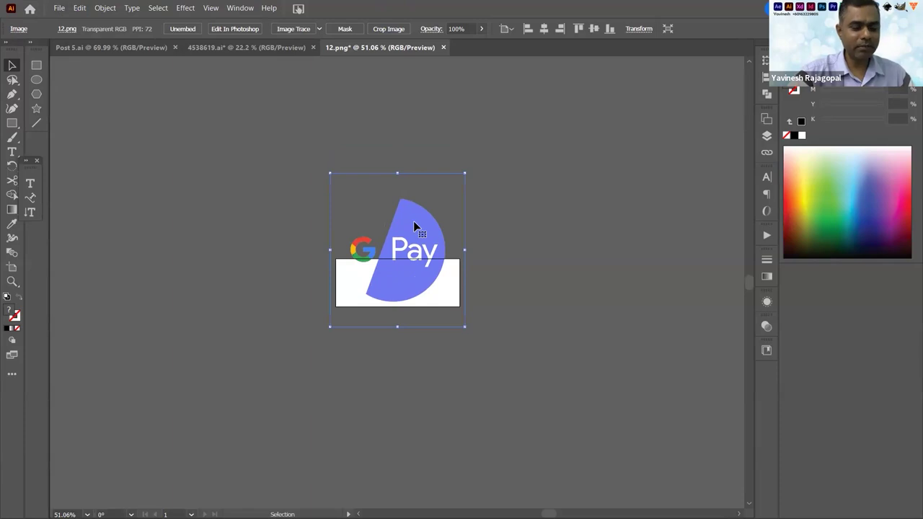
left_click(57, 9)
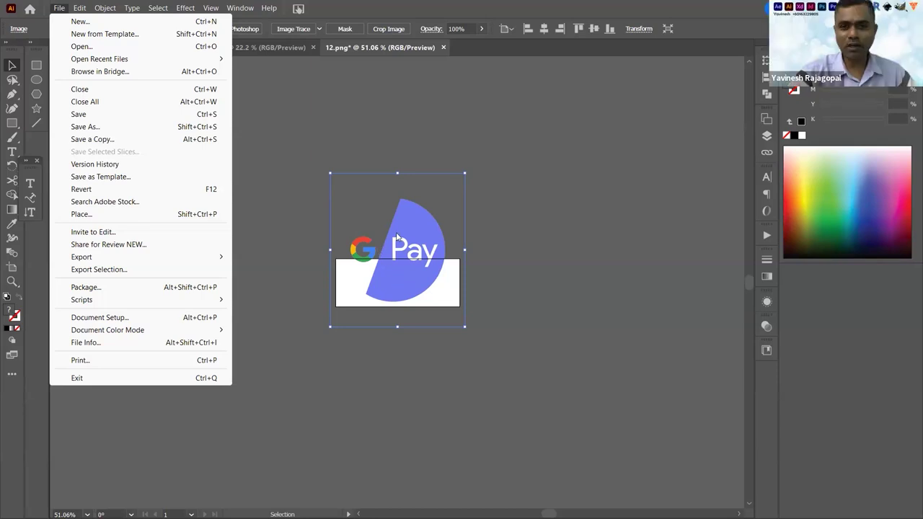
left_click_drag(401, 250, 401, 279)
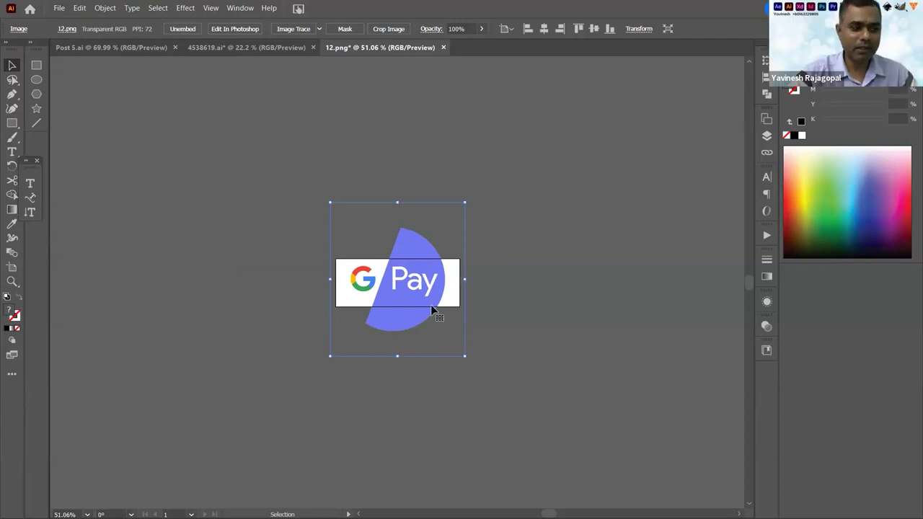
Open the Links panel listing 12.png, then switch to the Photoshop beach composite
left_click(59, 8)
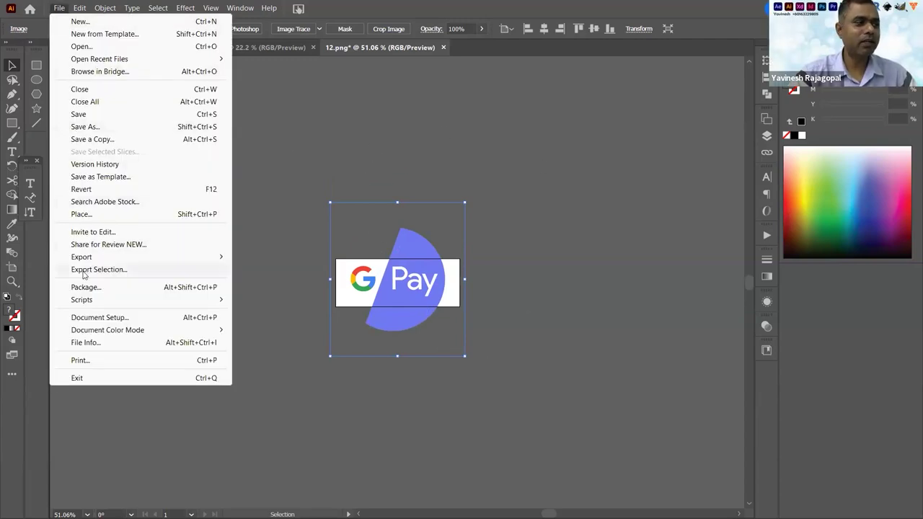
left_click(249, 10)
left_click(247, 10)
left_click(247, 10)
left_click(281, 399)
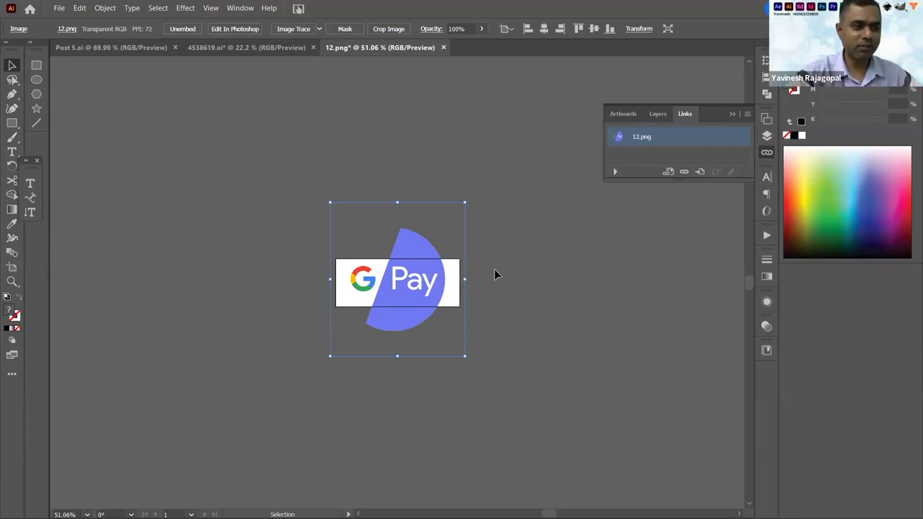
mouse_move(626, 516)
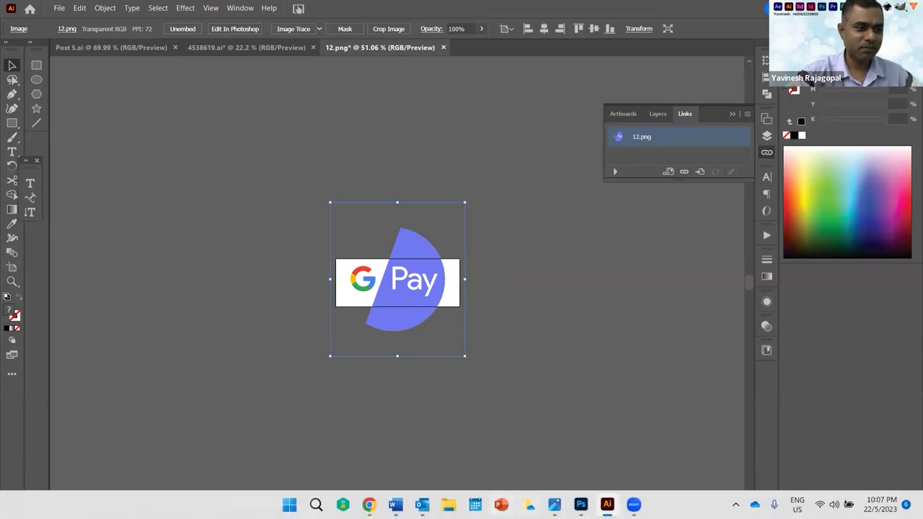
left_click(581, 505)
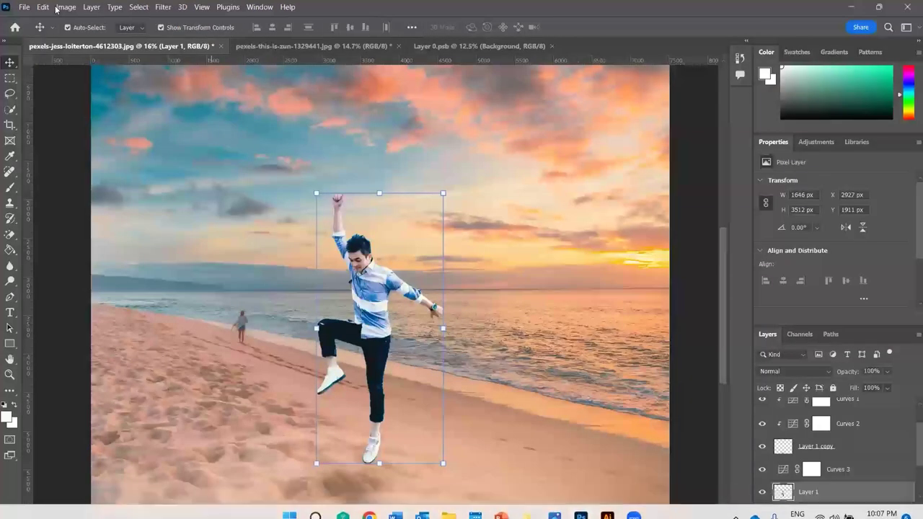
Open the 12 image from the Downloads folder in Photoshop
left_click(23, 6)
left_click(77, 103)
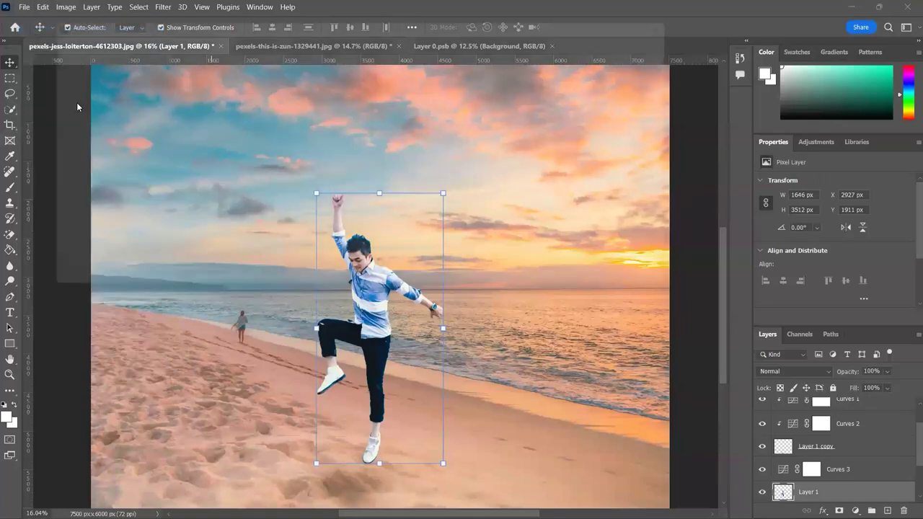
left_click(200, 164)
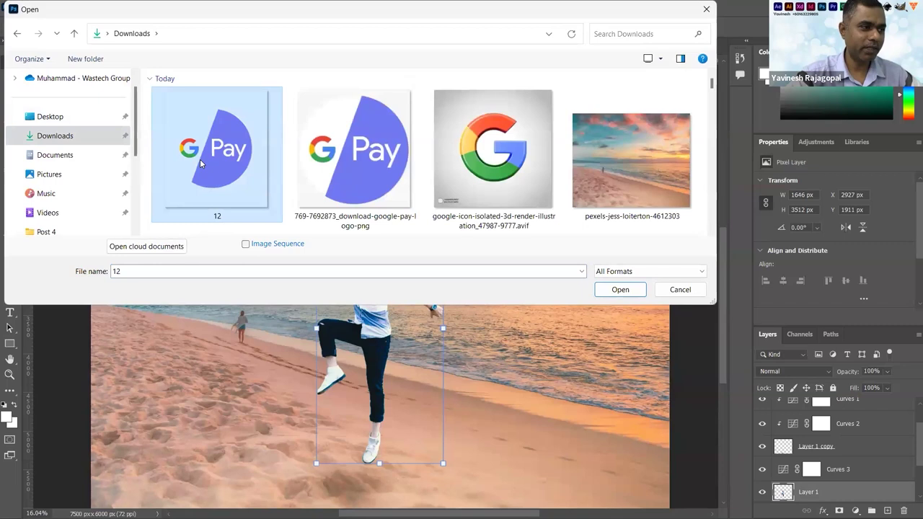
double_click(200, 163)
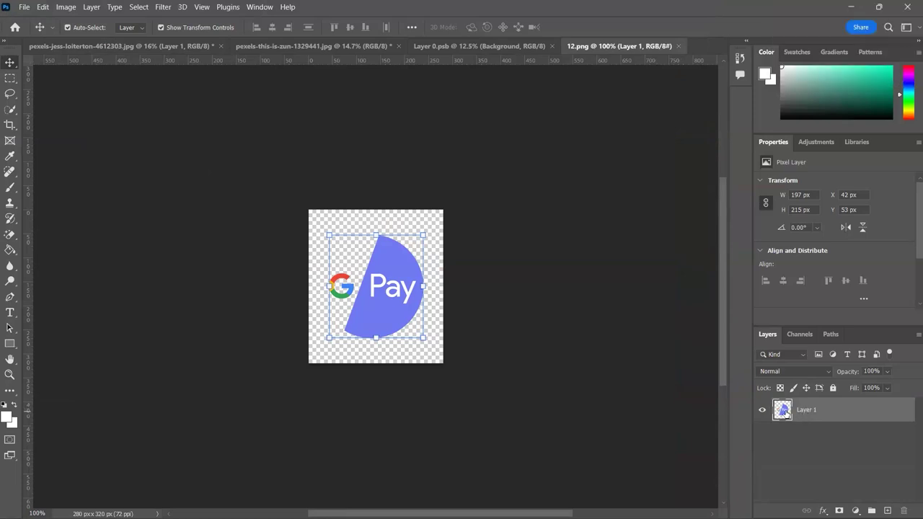
Load Layer 1's G Pay logo pixels as a selection
double_click(784, 412)
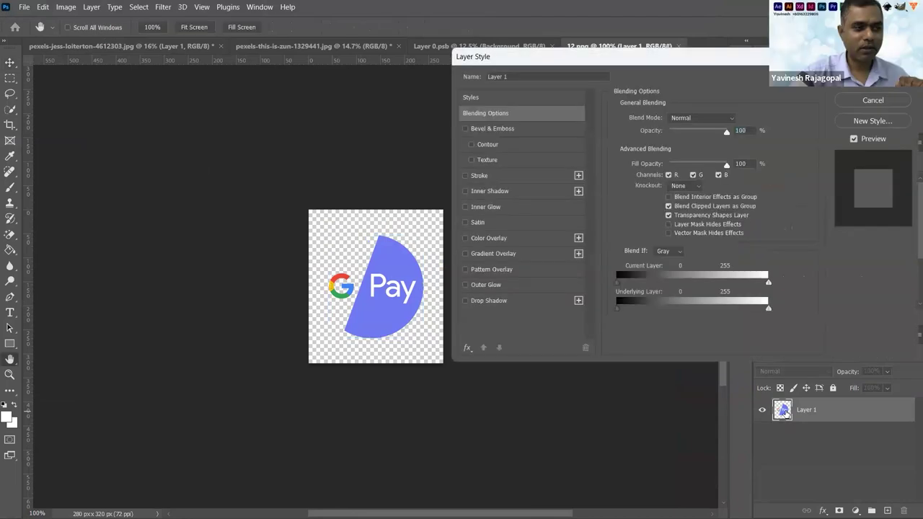
left_click(841, 103)
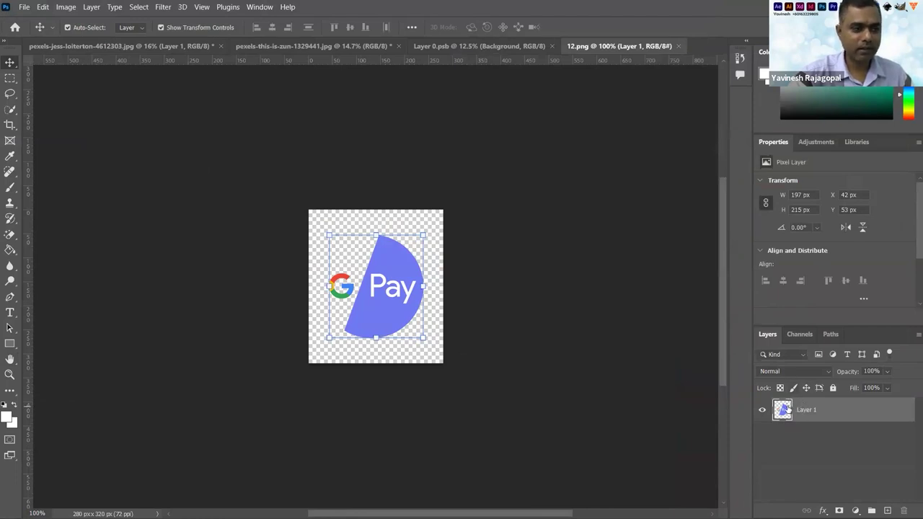
right_click(788, 409)
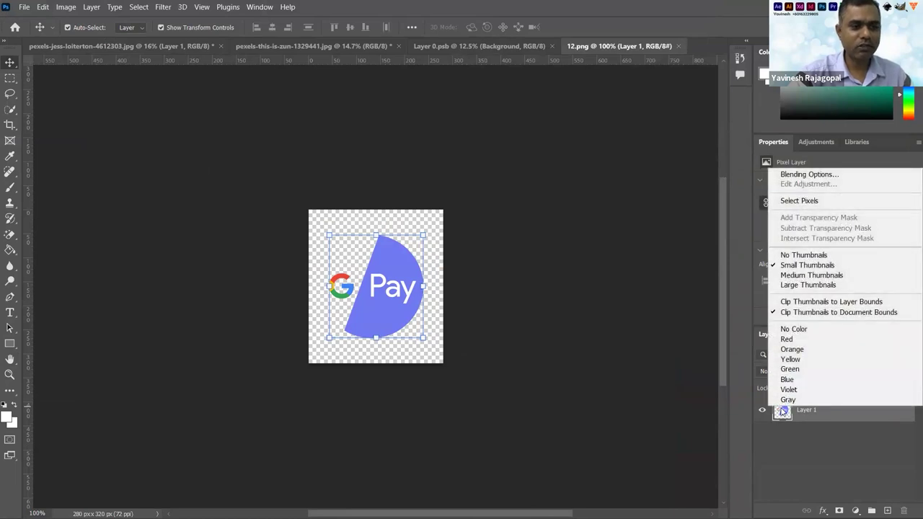
left_click(782, 414)
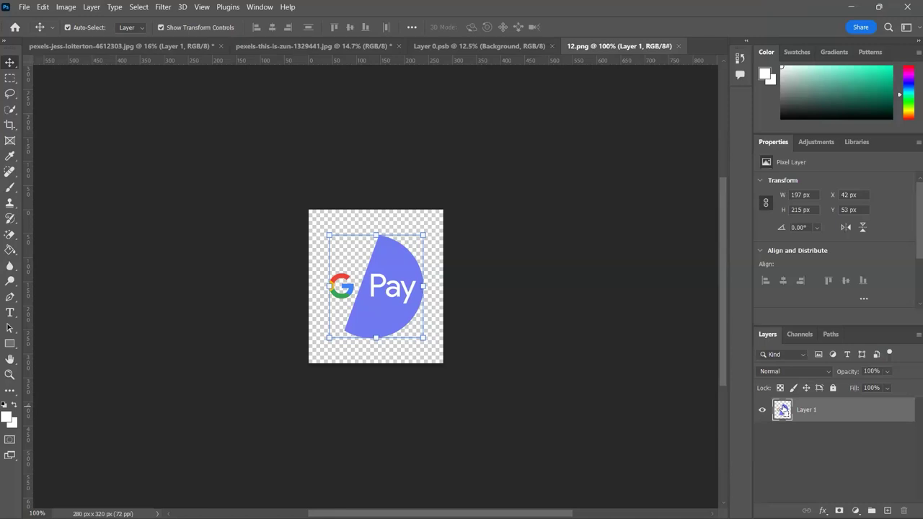
left_click(784, 411, "ctrl")
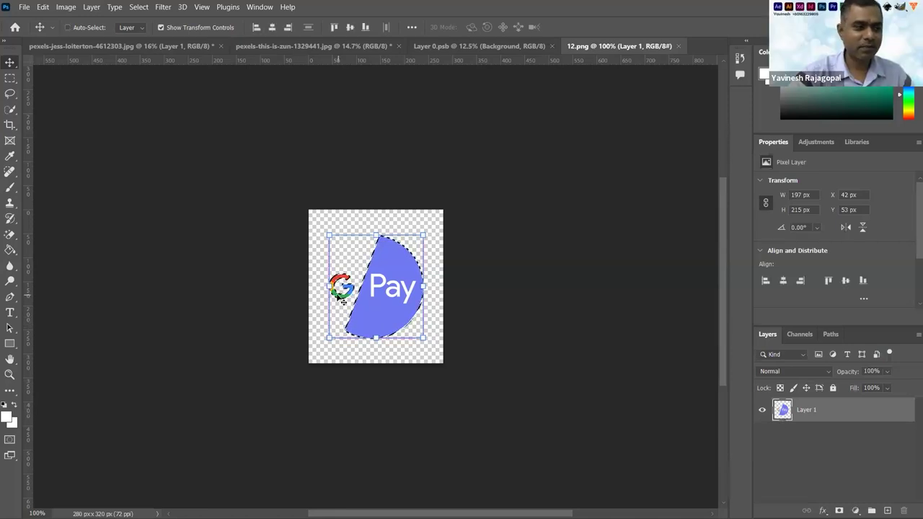
key("ctrl")
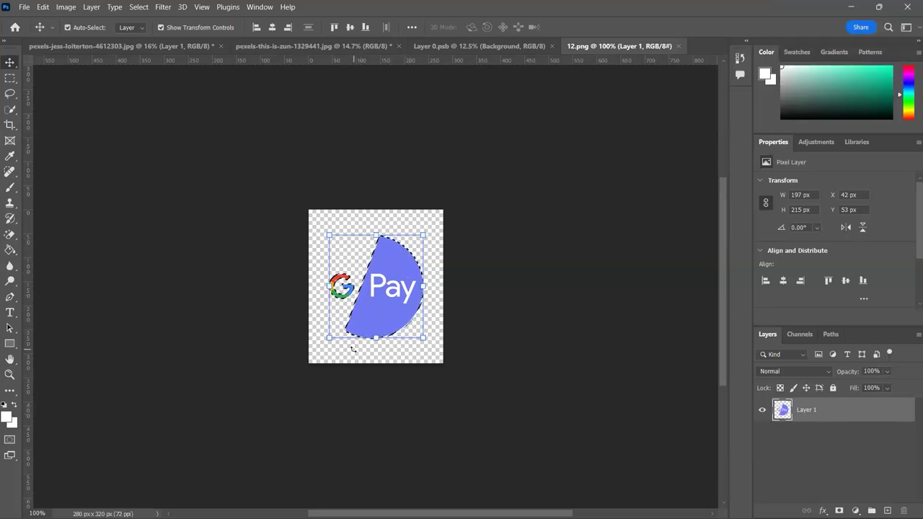
Expand the logo selection by 5 pixels
left_click(135, 7)
mouse_move(186, 187)
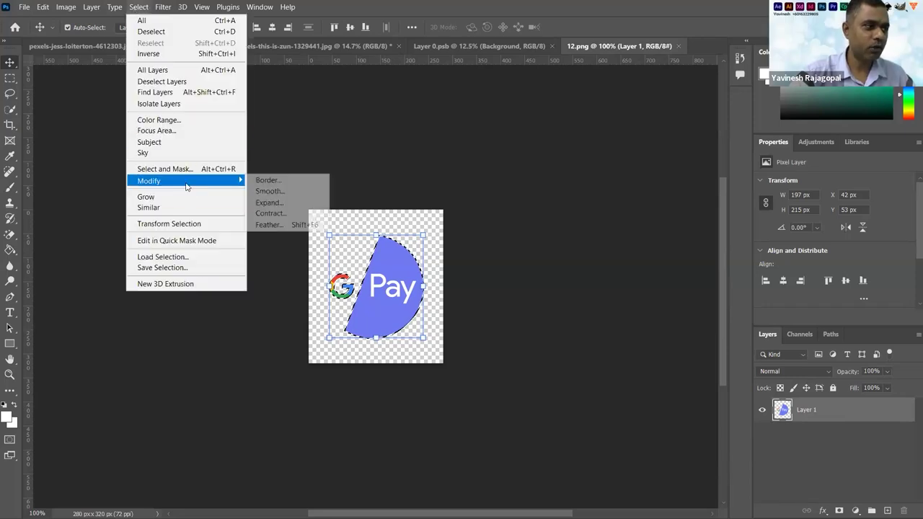
key("Return")
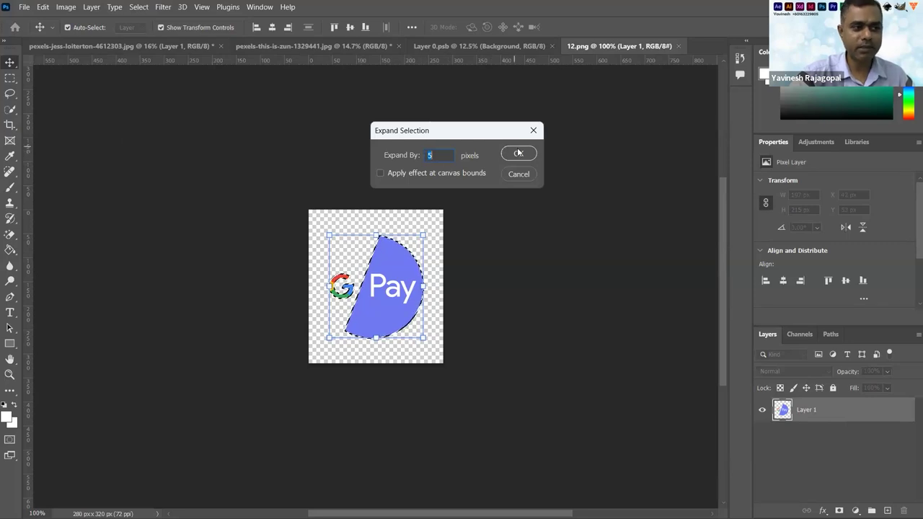
key("Return")
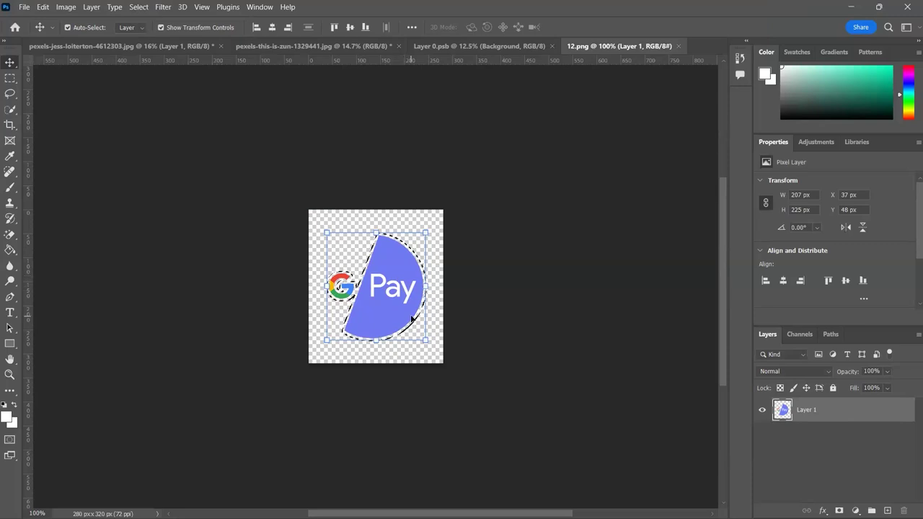
Crop the canvas to the logo selection (207 × 225 px) and deselect
left_click(67, 7)
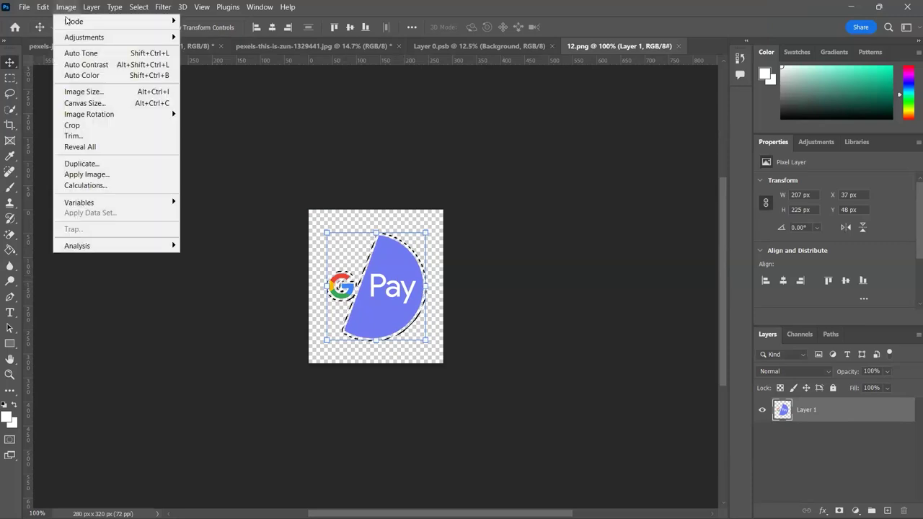
left_click(75, 126)
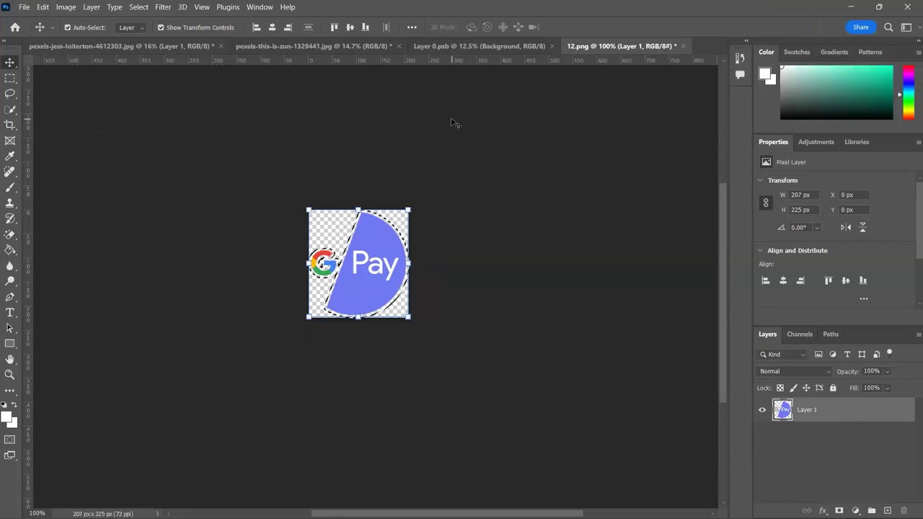
key("ctrl+d")
Save the cropped image as PNG 12_2.png, accepting the default PNG options
key("ctrl+shift+s")
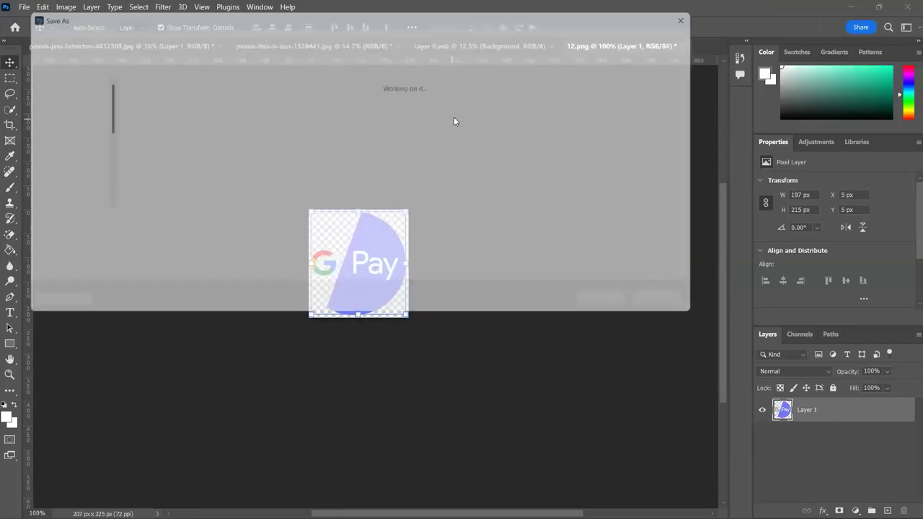
type("12_2")
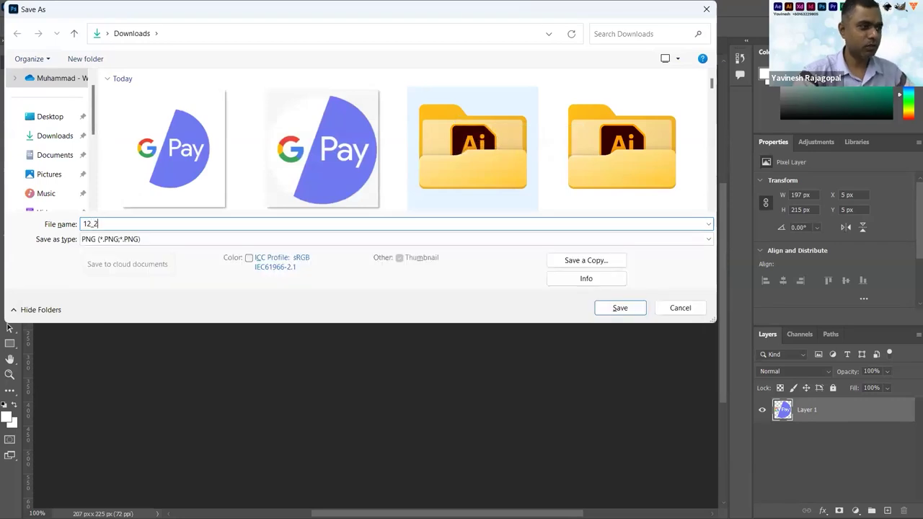
key("Return")
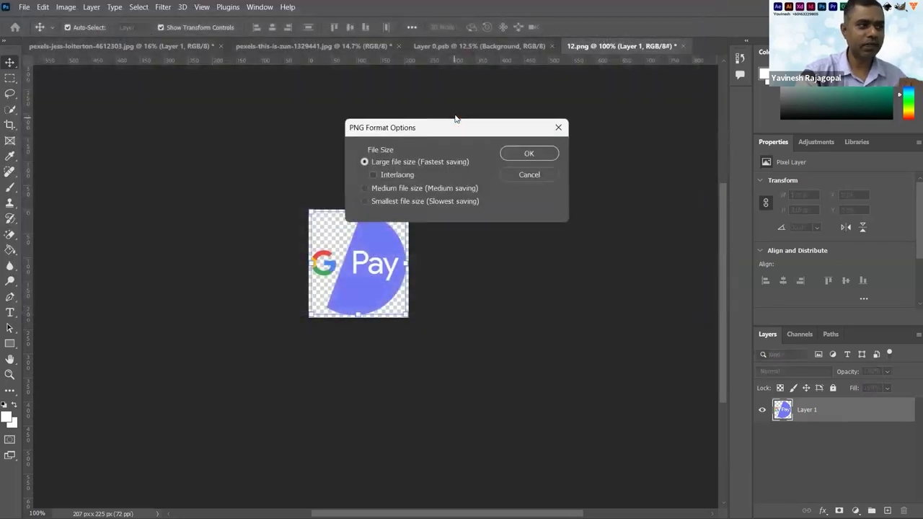
key("Return")
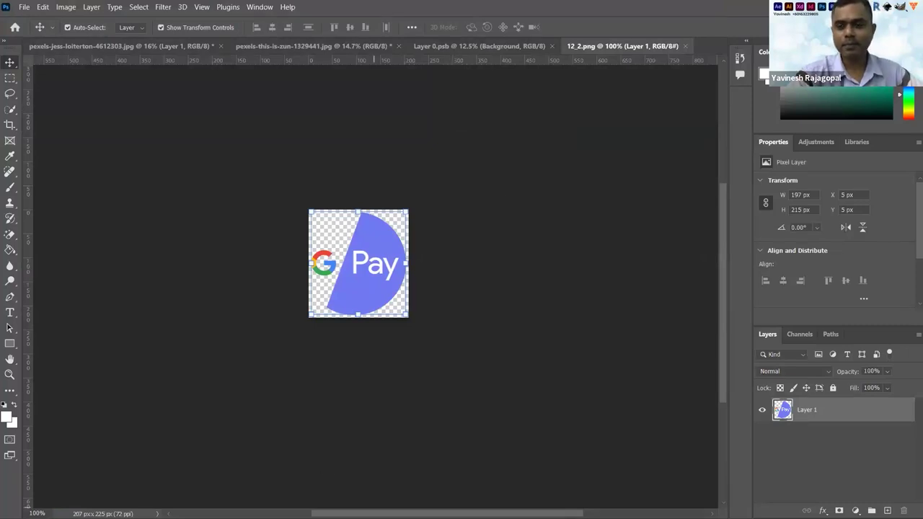
Place 12_2.png from Downloads into Illustrator's 12.png document, left of the original artwork
left_click(608, 505)
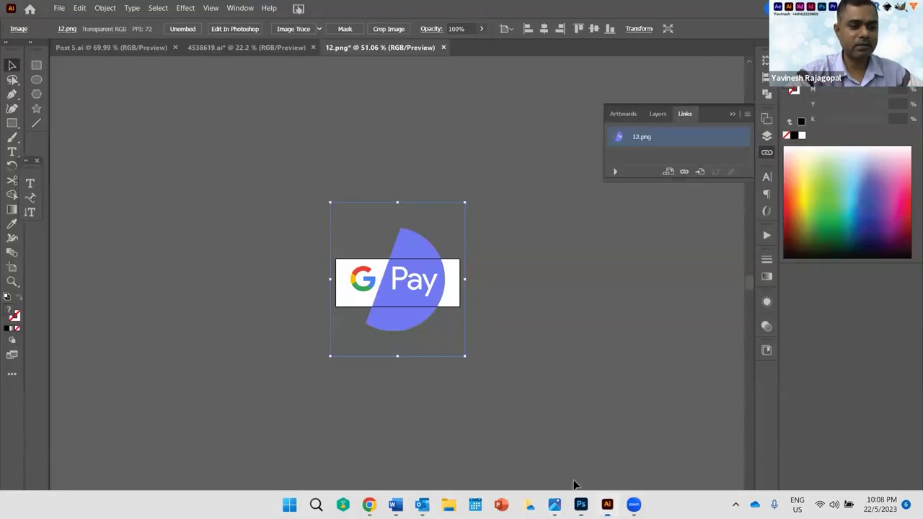
left_click(63, 7)
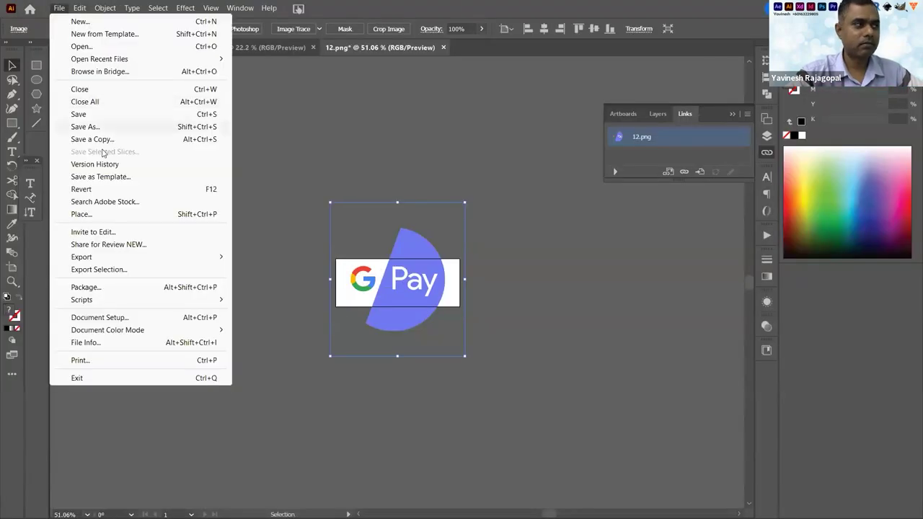
left_click(97, 217)
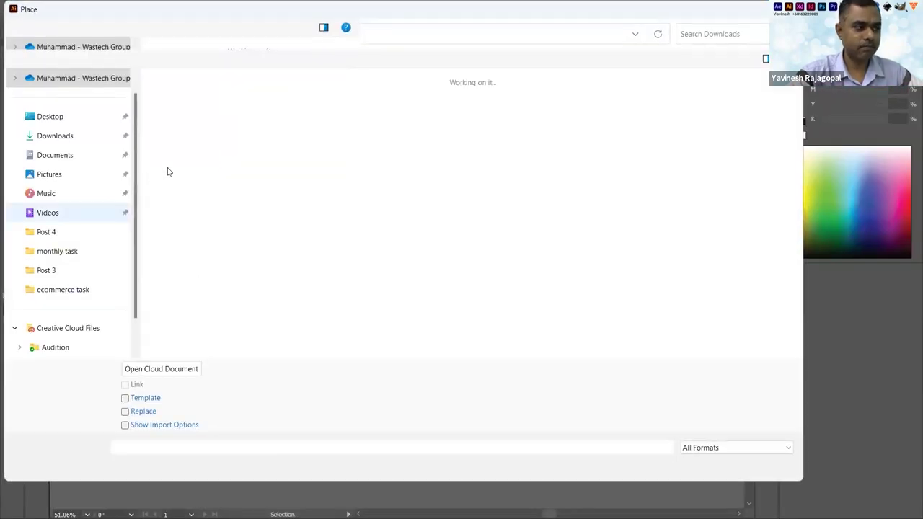
left_click(195, 169)
double_click(195, 169)
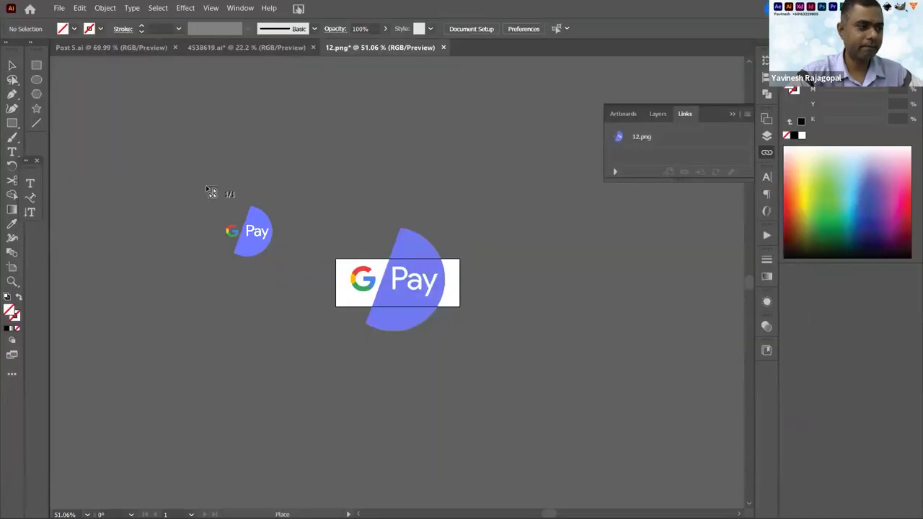
left_click(207, 188)
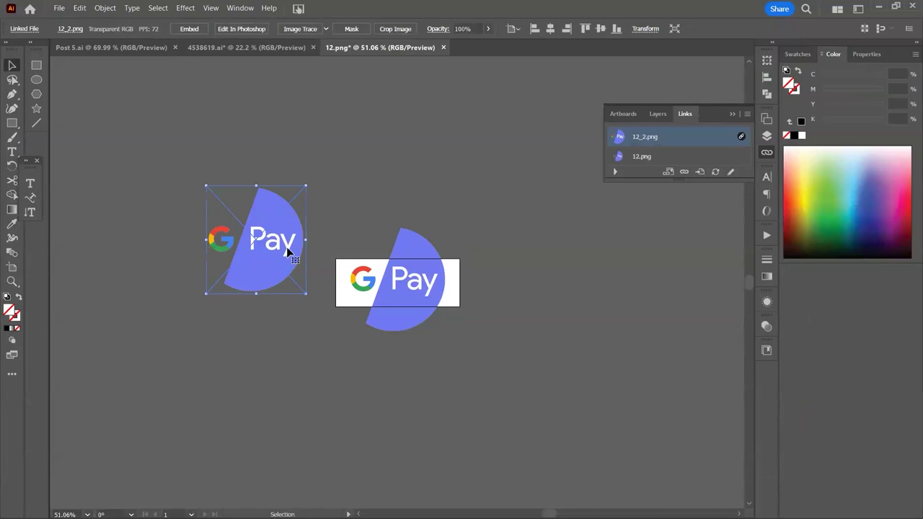